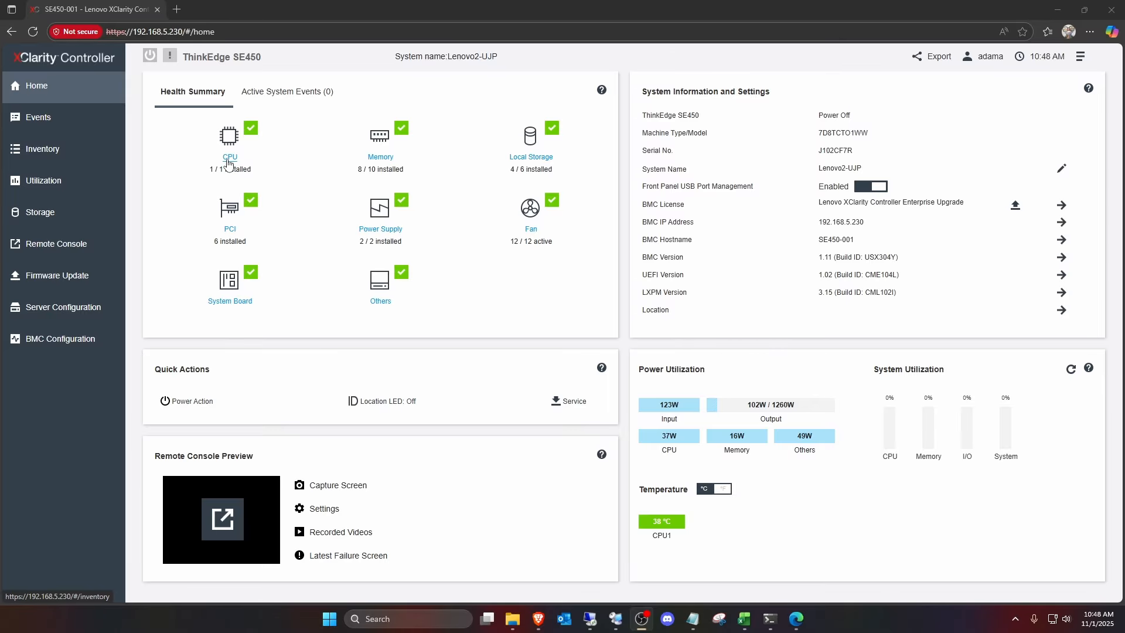
- Review the server's installed CPU, memory and storage in the hardware inventory, and return to the home page
{"action": "left_click", "coordinate": [229, 162]}
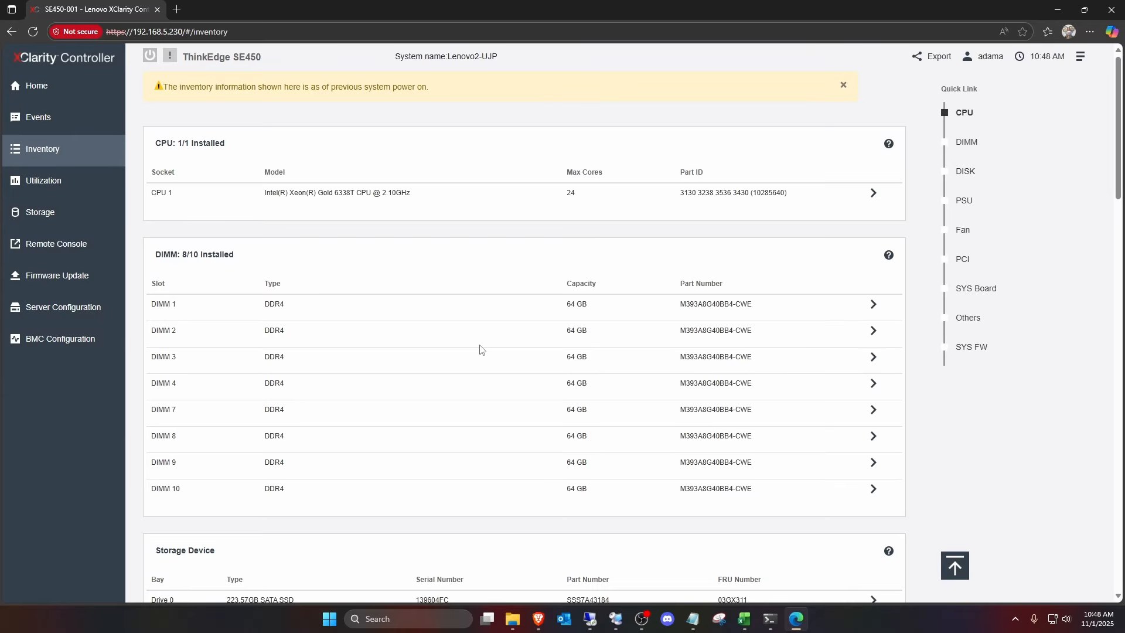
{"action": "scroll", "coordinate": [480, 350], "scroll_direction": "down", "scroll_amount": 4}
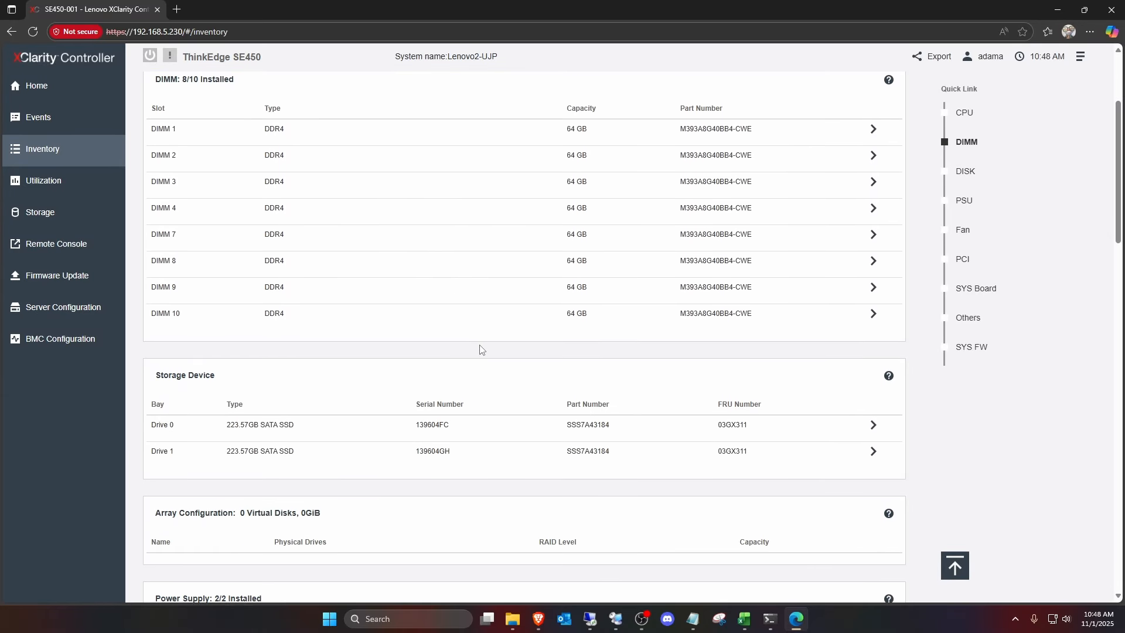
{"action": "scroll", "coordinate": [477, 346], "scroll_direction": "up", "scroll_amount": 4}
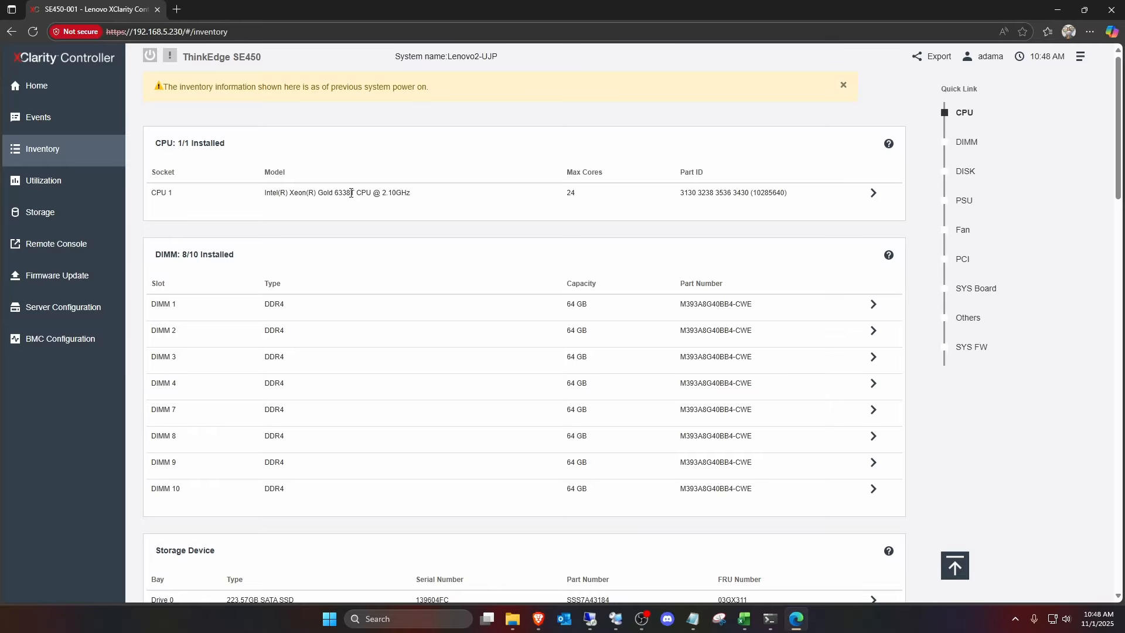
{"action": "left_click", "coordinate": [42, 100]}
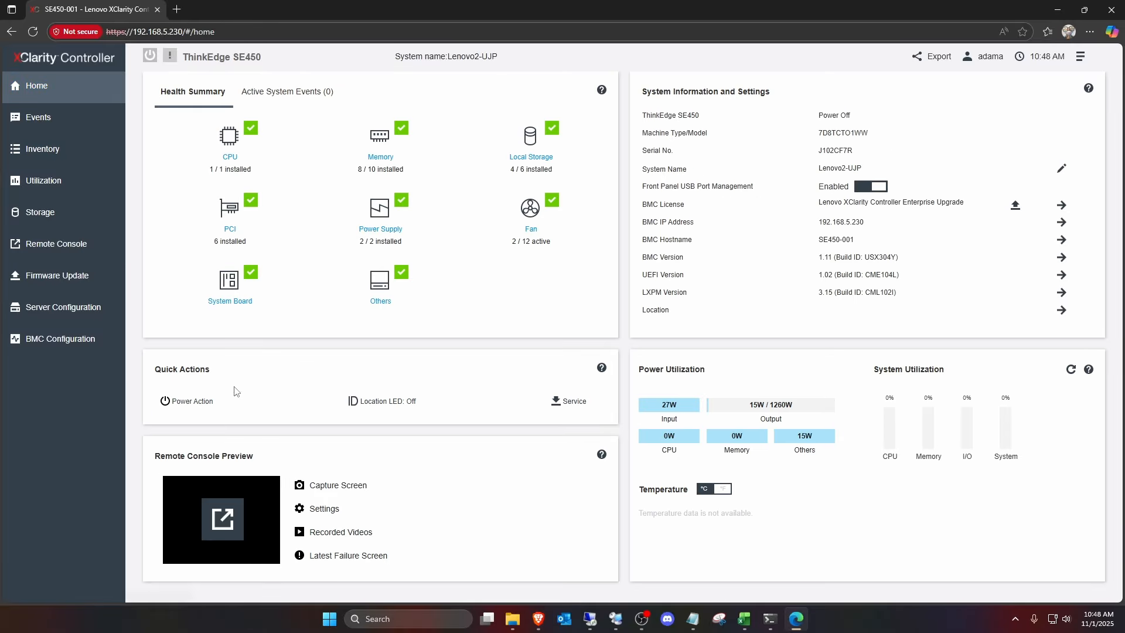
- Launch the remote console in multi-user mode and mount the proxmox-ve_9.0-1 ISO image from the work folder as virtual media
{"action": "left_click", "coordinate": [223, 519]}
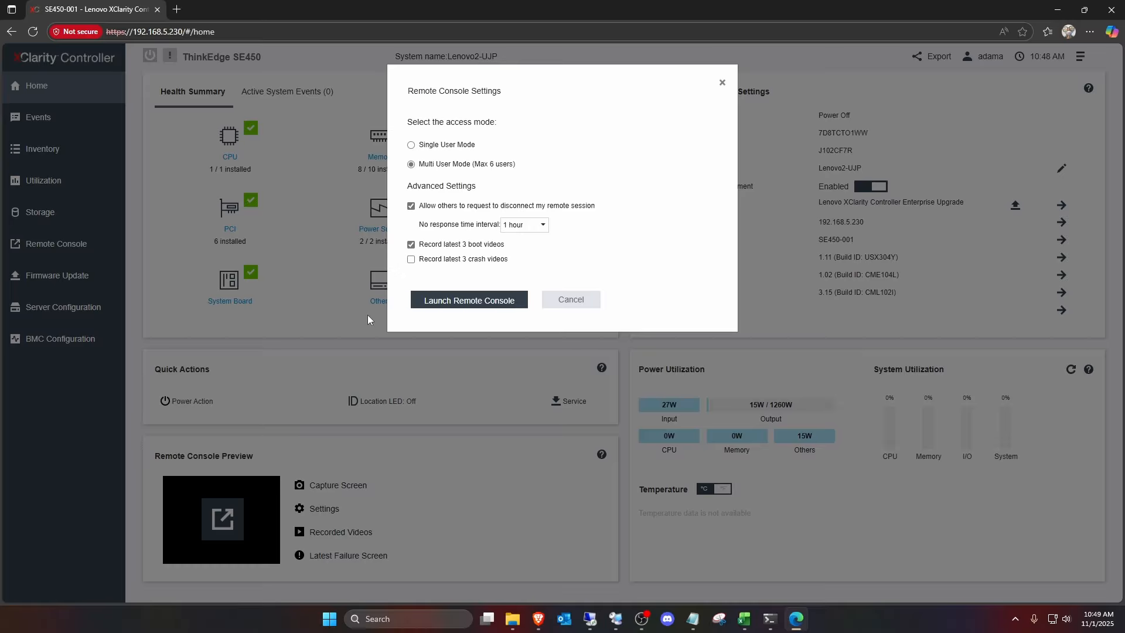
{"action": "left_click", "coordinate": [463, 301]}
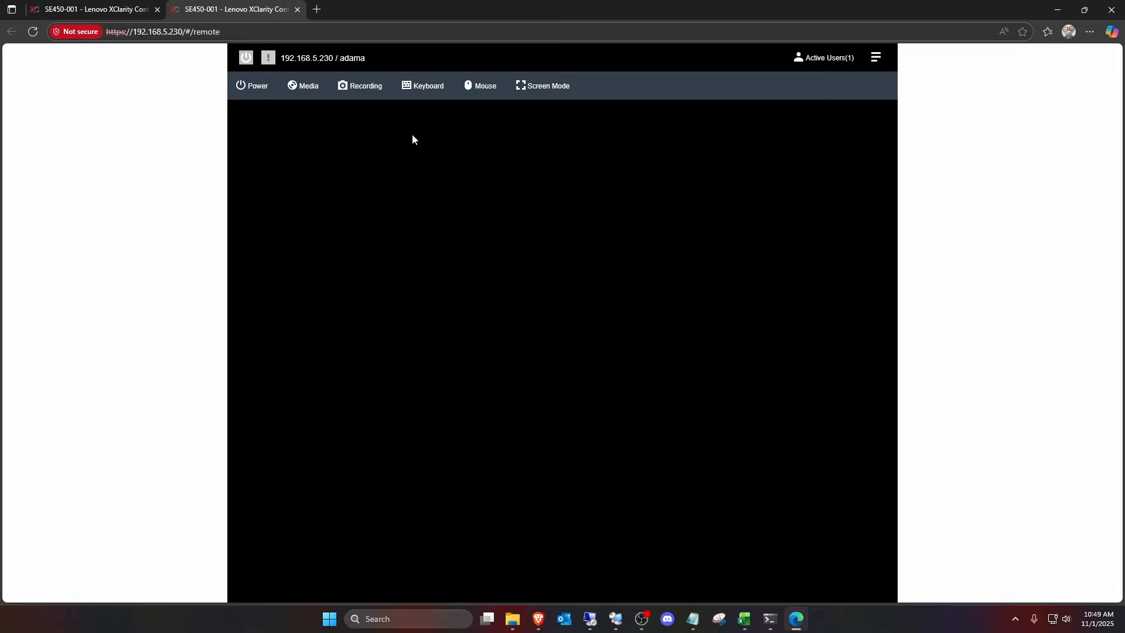
{"action": "left_click", "coordinate": [306, 87]}
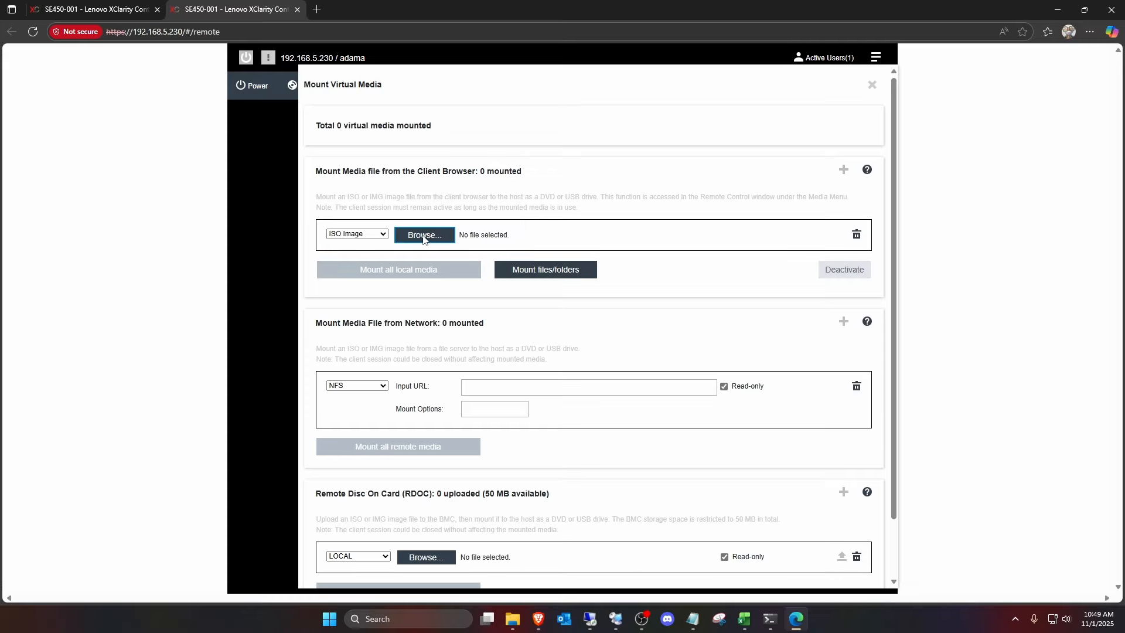
{"action": "left_click", "coordinate": [423, 235]}
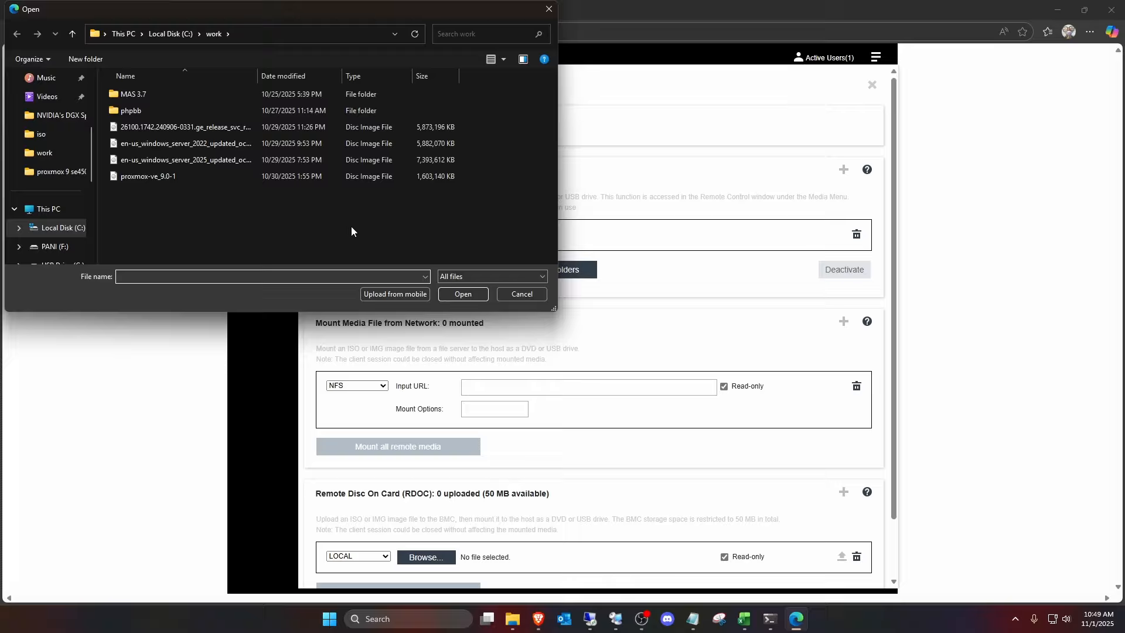
{"action": "left_click", "coordinate": [147, 177]}
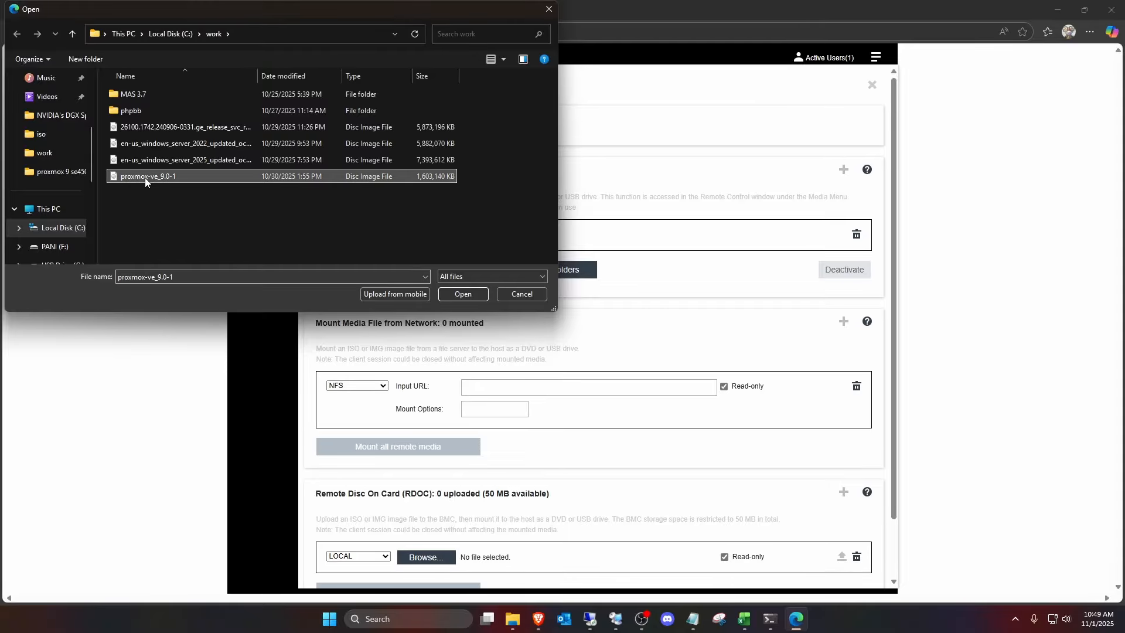
{"action": "left_click", "coordinate": [460, 295]}
{"action": "left_click", "coordinate": [408, 274]}
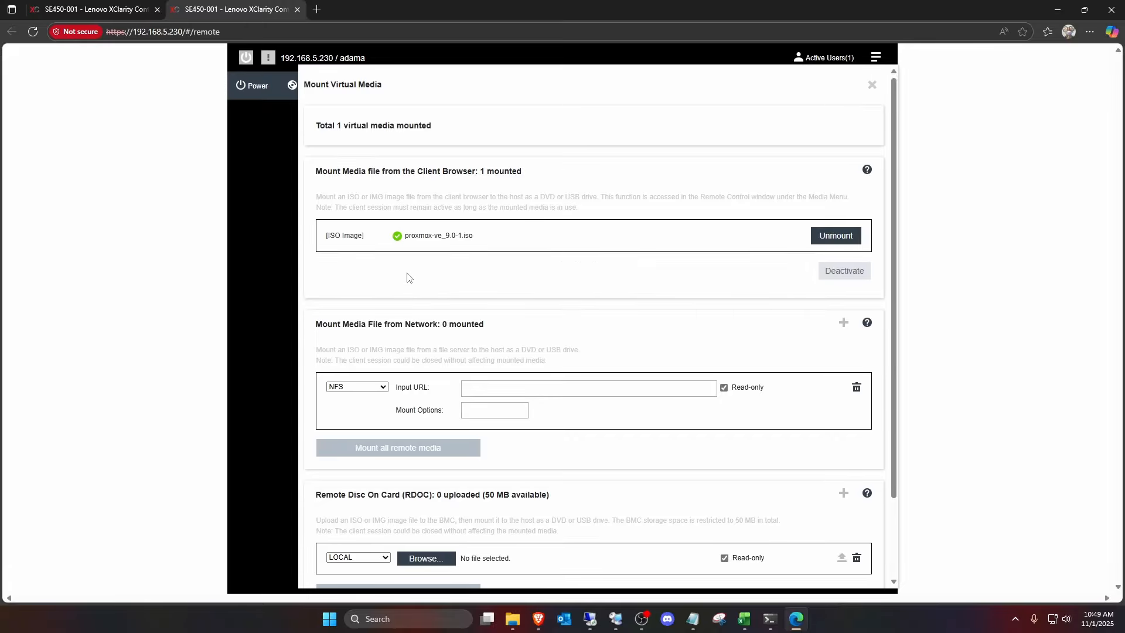
{"action": "left_click", "coordinate": [872, 85]}
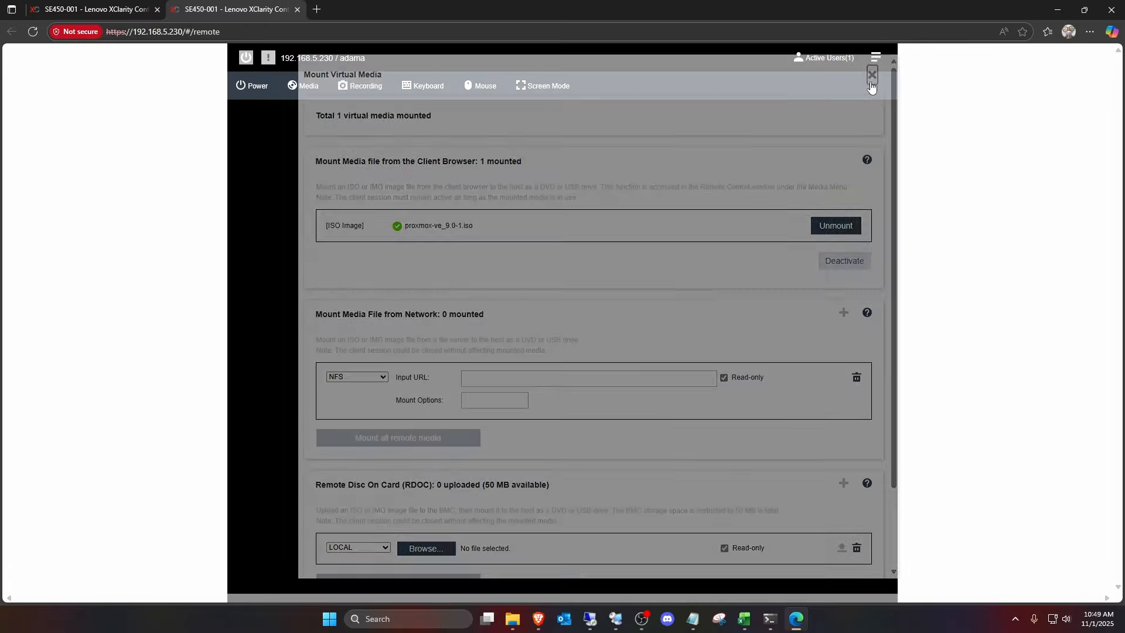
- Power on the server and request the F12 One Time Boot Device menu using the console's on-screen keyboard
{"action": "left_click", "coordinate": [257, 89]}
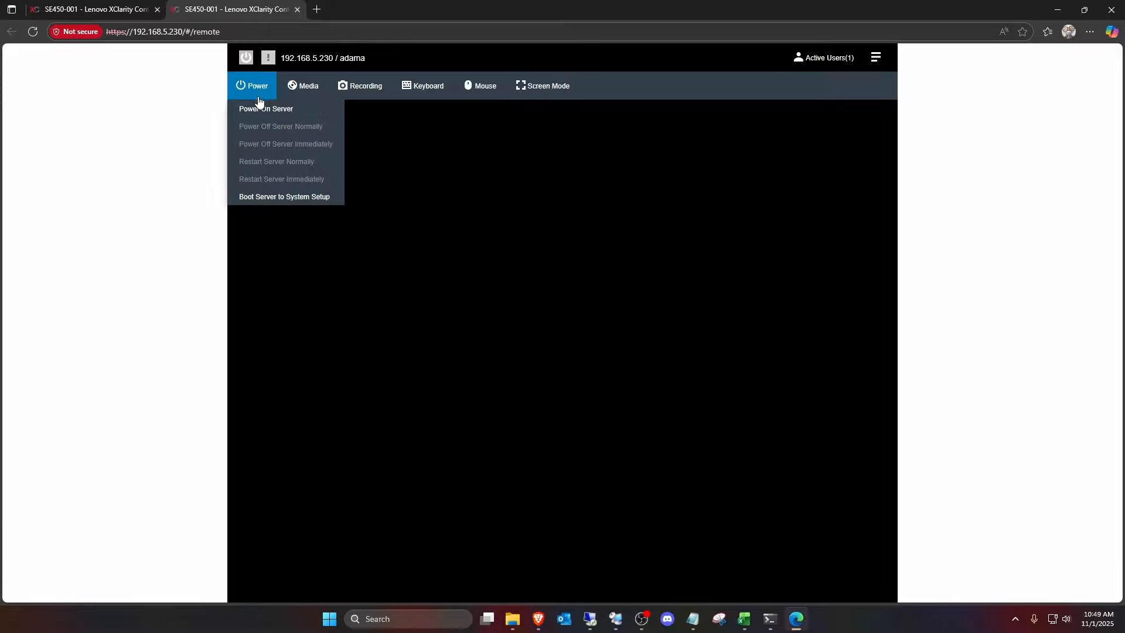
{"action": "left_click", "coordinate": [269, 108]}
{"action": "left_click", "coordinate": [441, 116]}
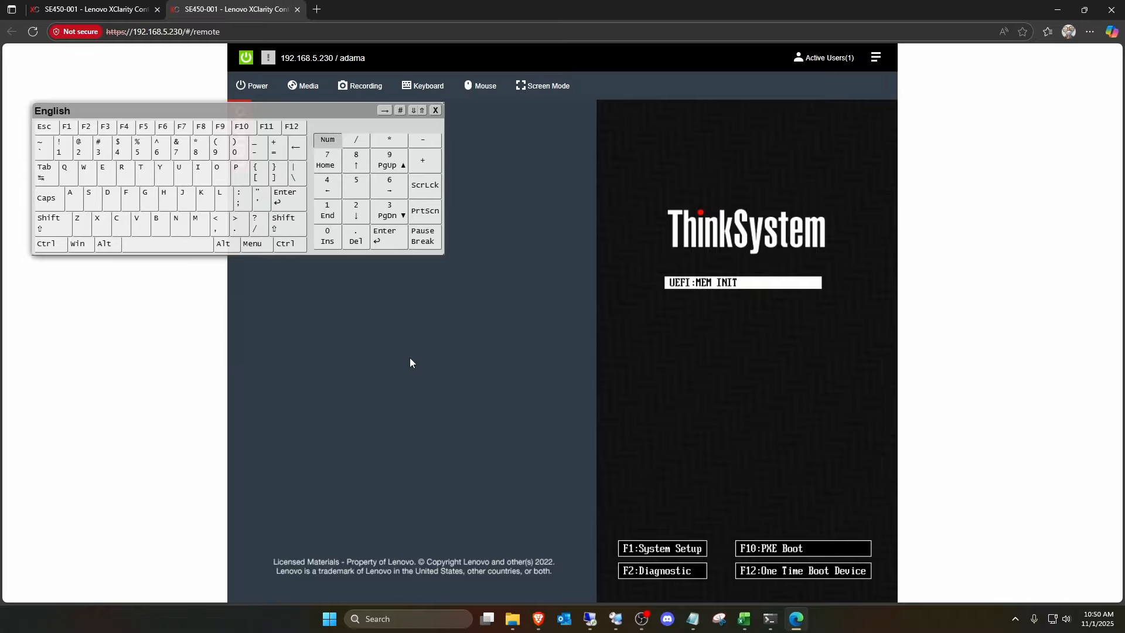
{"action": "left_click", "coordinate": [295, 127]}
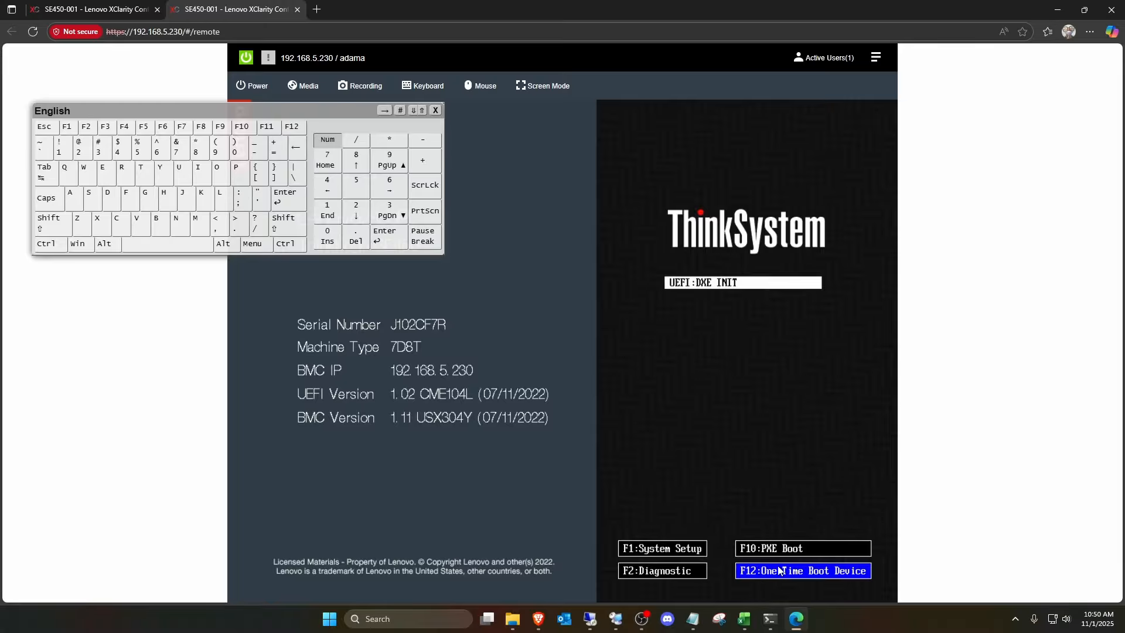
{"action": "left_click", "coordinate": [436, 111]}
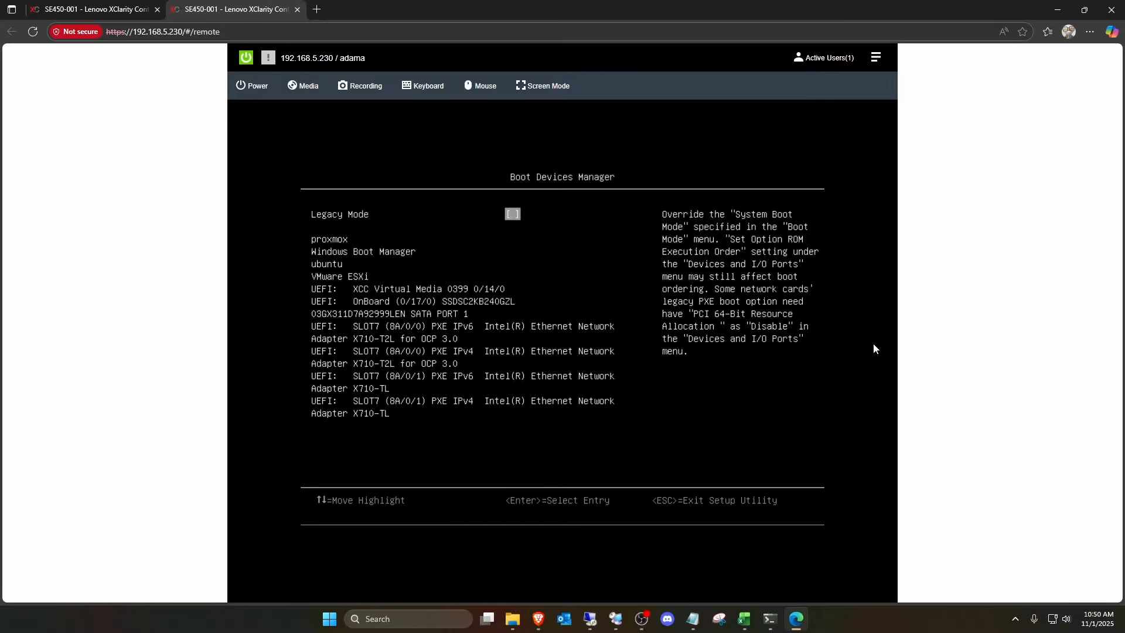
- Boot from UEFI: XCC Virtual Media 0399 0/14/0 and start the graphical Proxmox VE installation
{"action": "key", "text": "Down"}
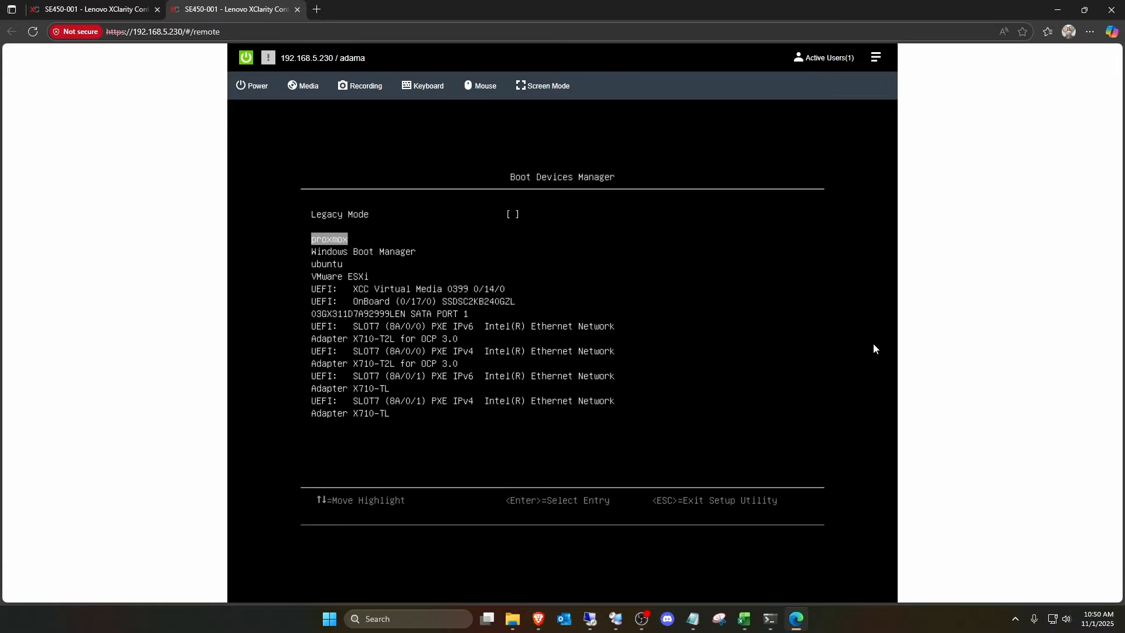
{"action": "key", "text": "Down"}
{"action": "key", "text": "Down"}
{"action": "key", "text": "Down"}
{"action": "key", "text": "Down"}
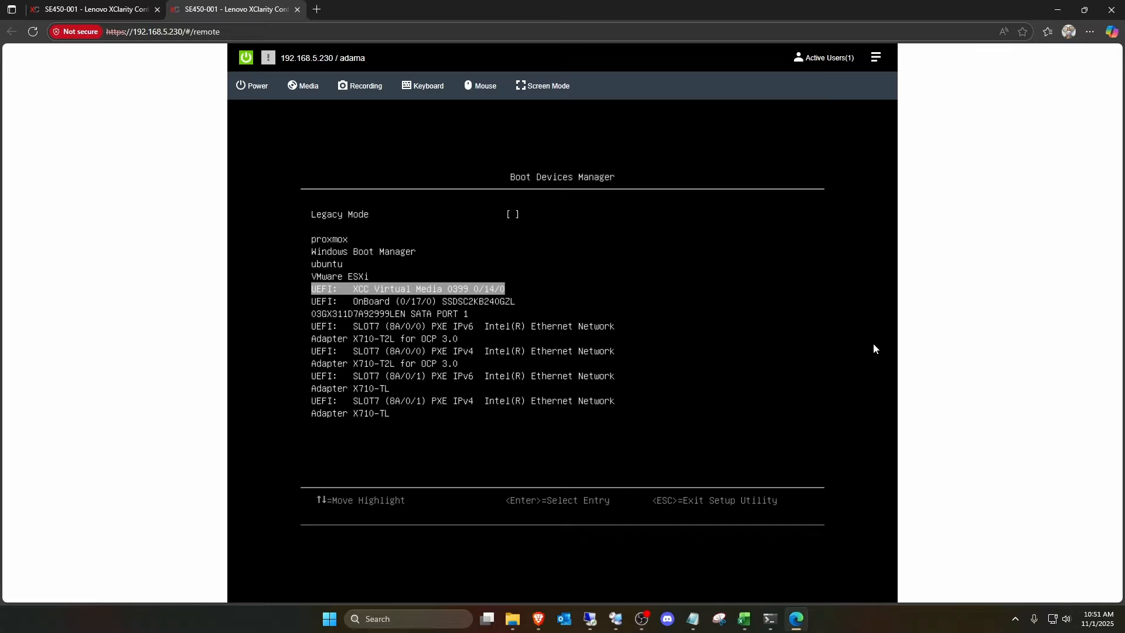
{"action": "key", "text": "Return"}
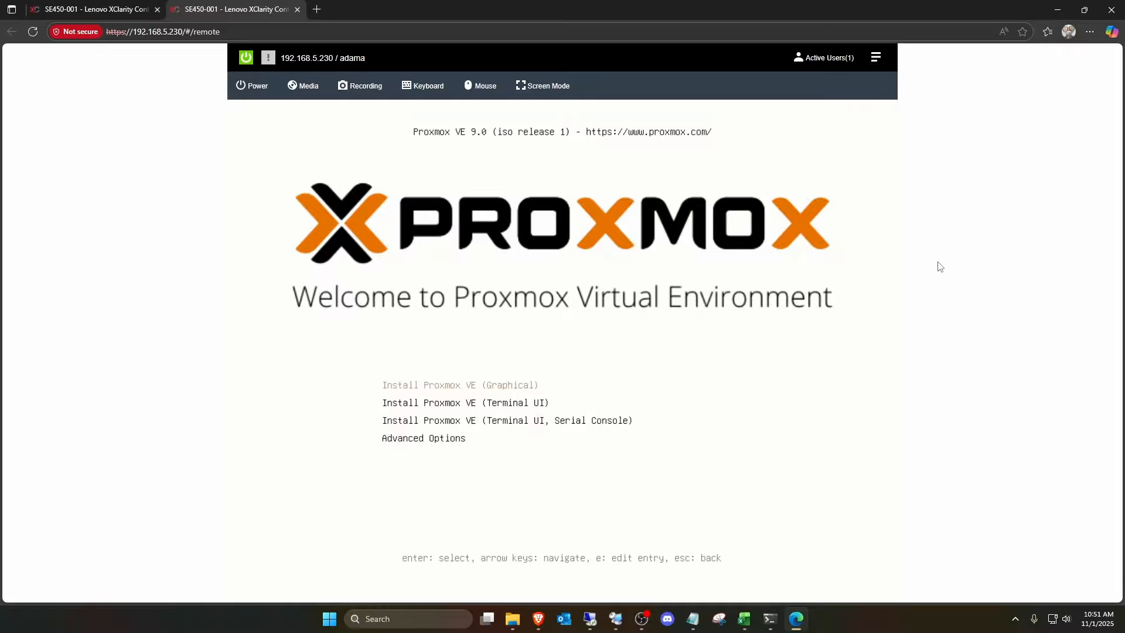
{"action": "key", "text": "Return"}
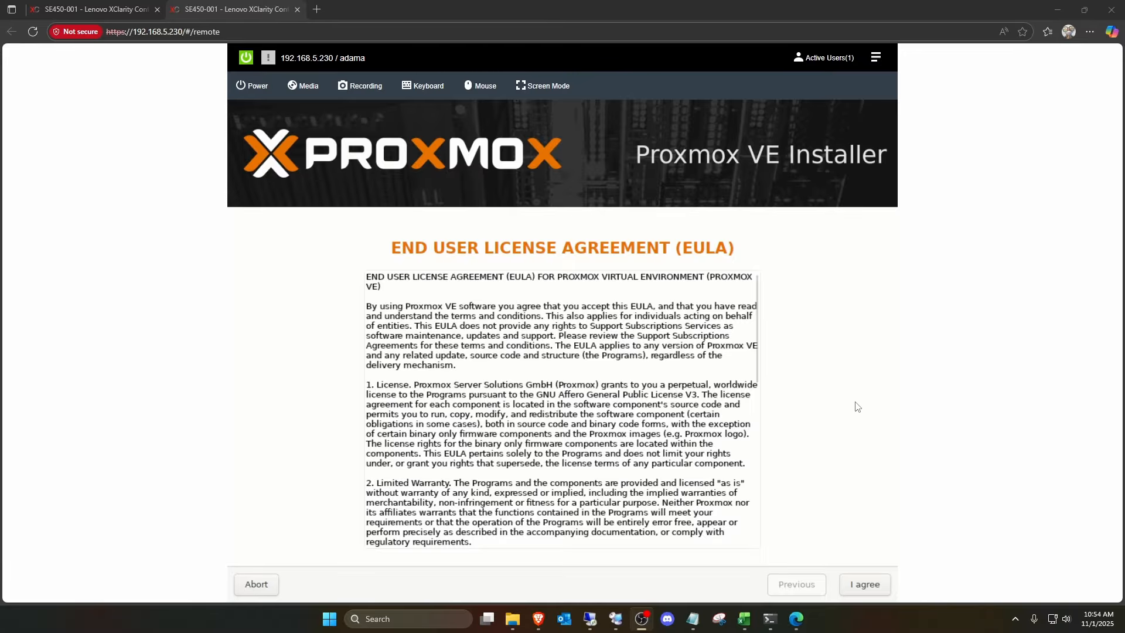
- Accept the license agreement and choose /dev/sda (223.57GiB, SSDSC2KB240GZL) as the target hard disk
{"action": "left_click", "coordinate": [869, 585]}
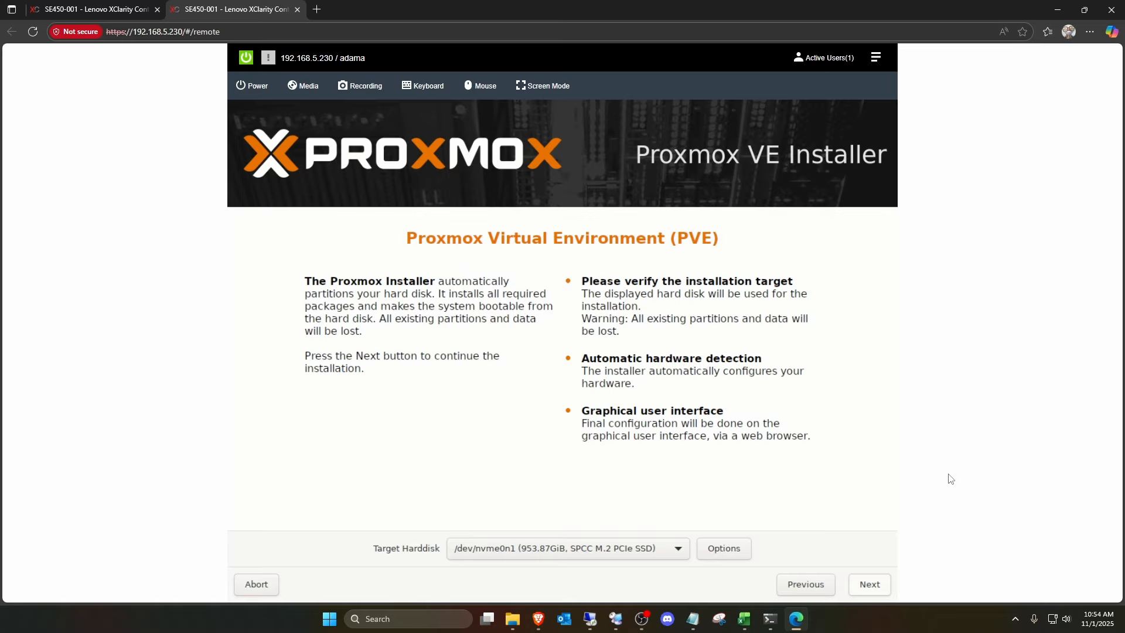
{"action": "left_click", "coordinate": [678, 550]}
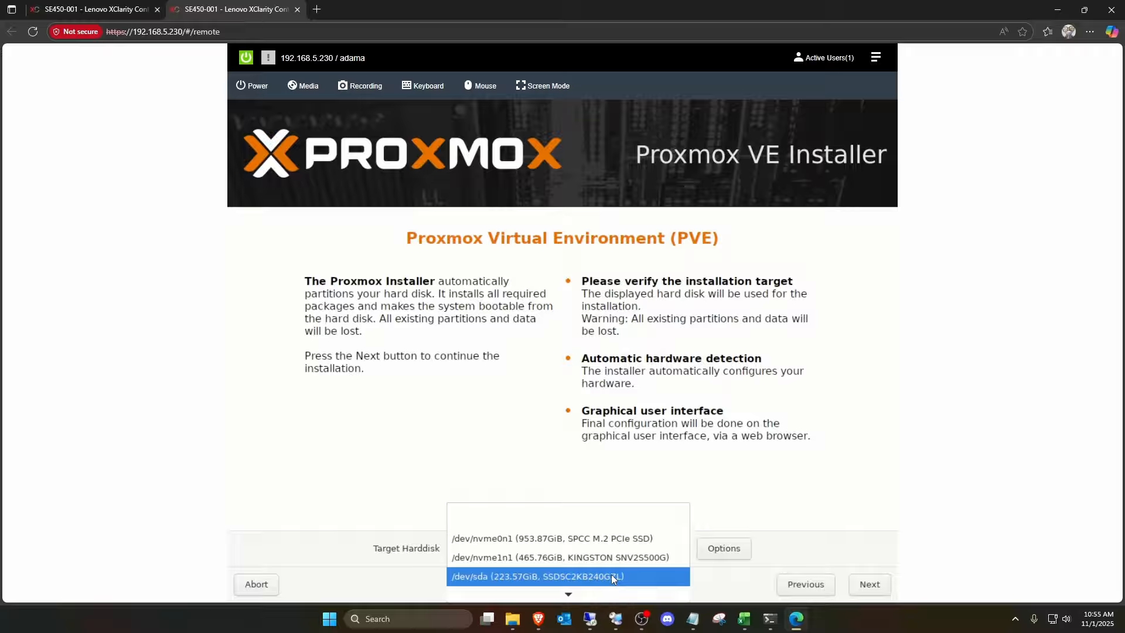
{"action": "scroll", "coordinate": [612, 578], "scroll_direction": "down", "scroll_amount": 2}
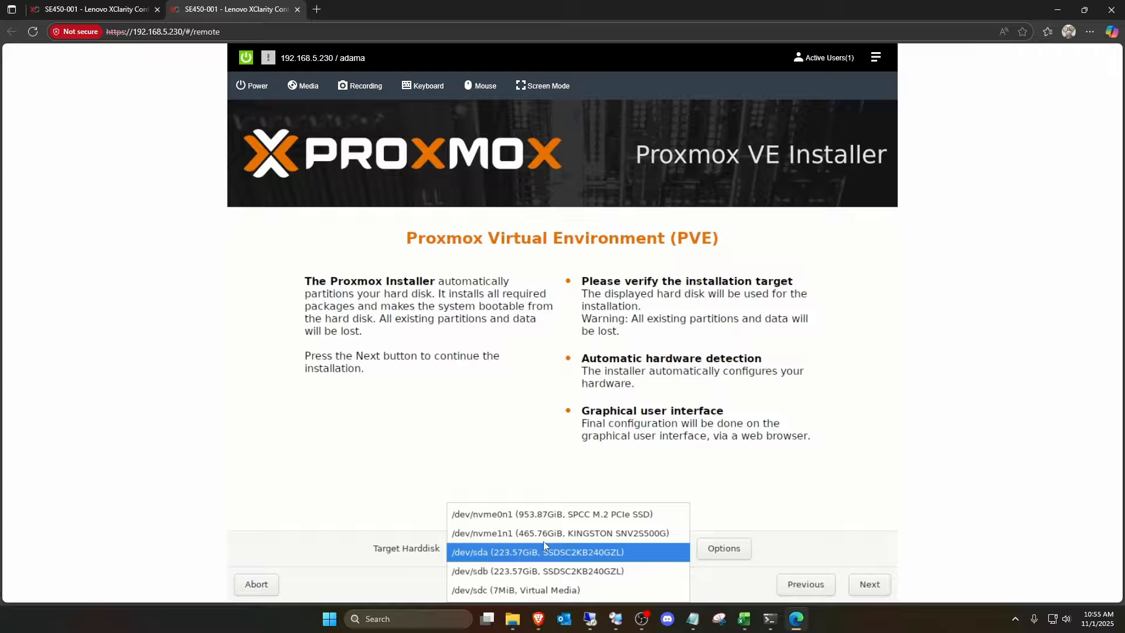
{"action": "left_click", "coordinate": [559, 552]}
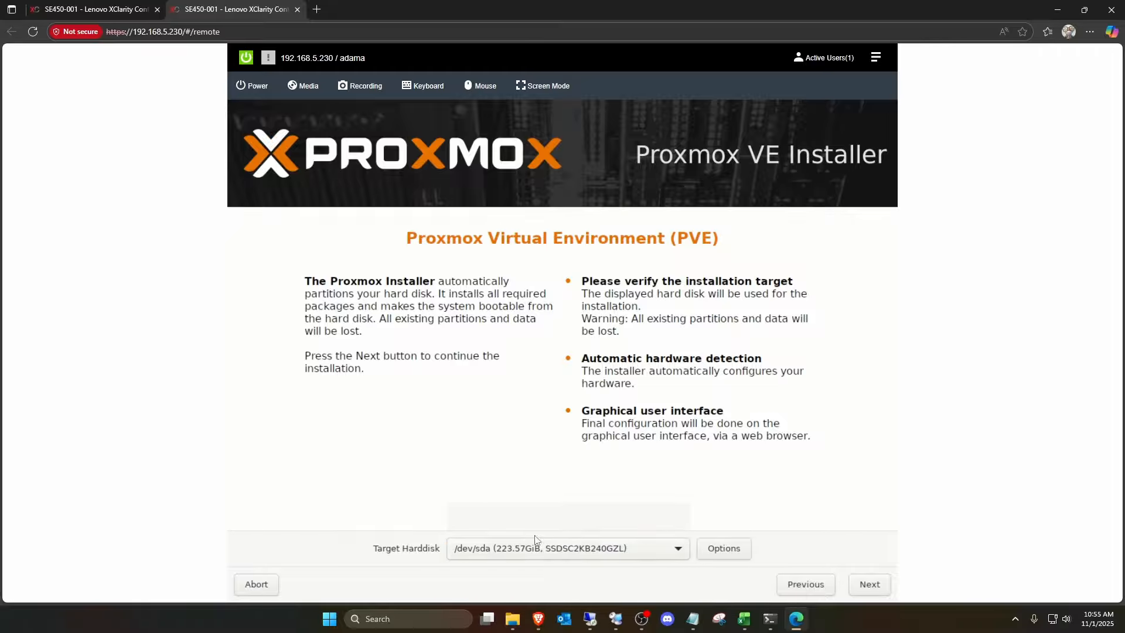
{"action": "left_click", "coordinate": [881, 586]}
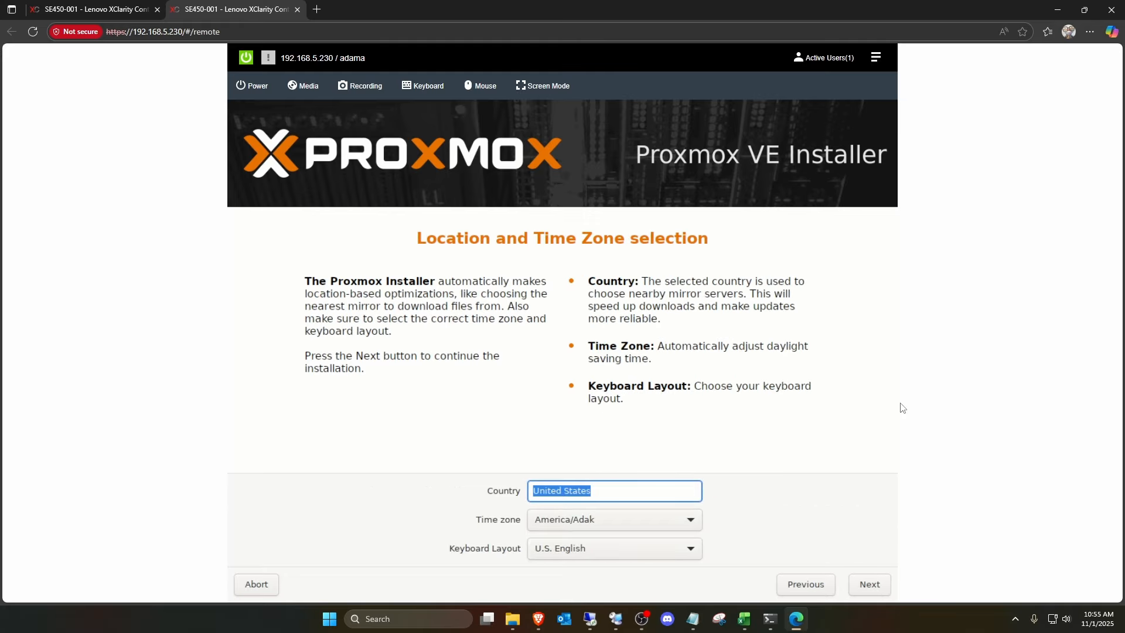
- Set the time zone to America/Chicago and continue to the administration password page
{"action": "left_click", "coordinate": [700, 521]}
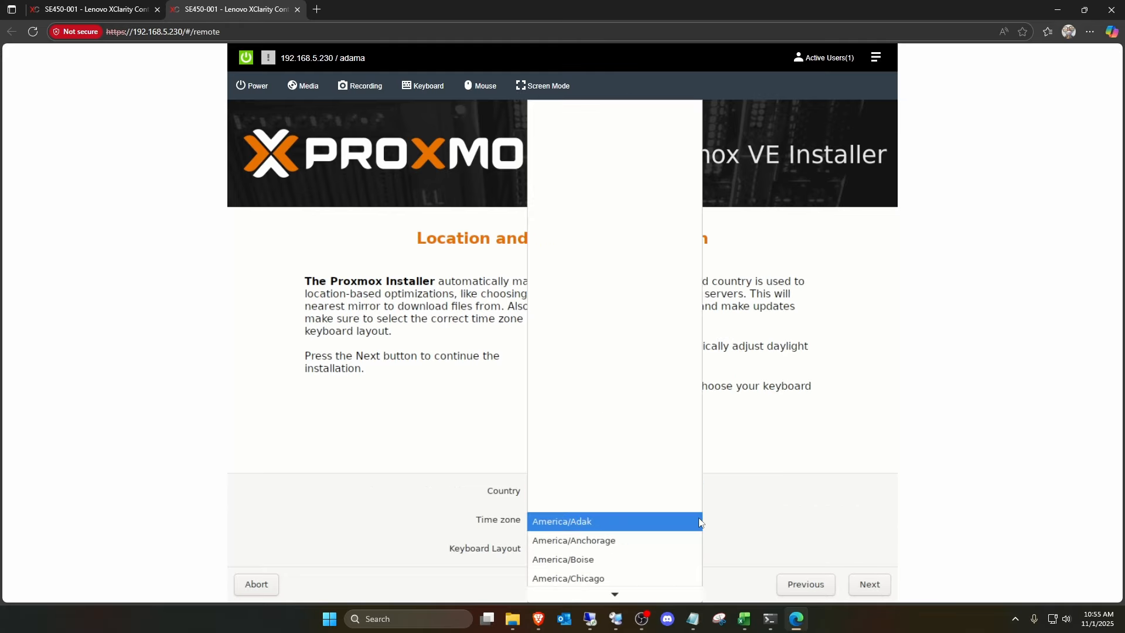
{"action": "left_click", "coordinate": [623, 580]}
{"action": "left_click", "coordinate": [888, 589]}
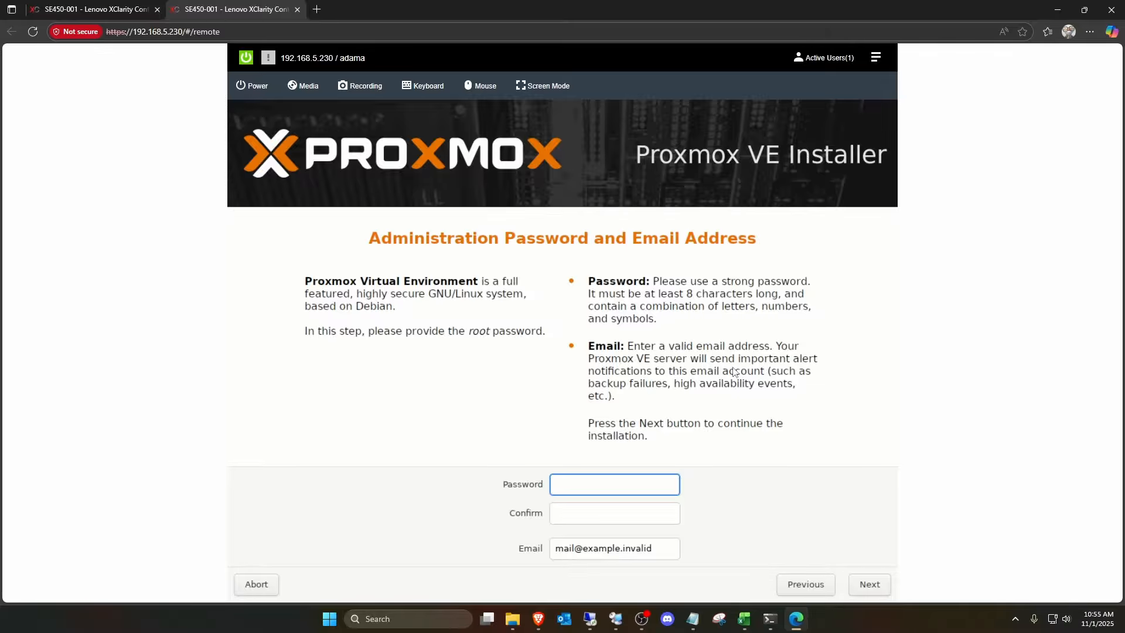
- Enter and confirm the root password, fill in the administrator's e-mail address, and continue to the network configuration
{"action": "type", "text": "•••••••••••••"}
{"action": "key", "text": "Tab"}
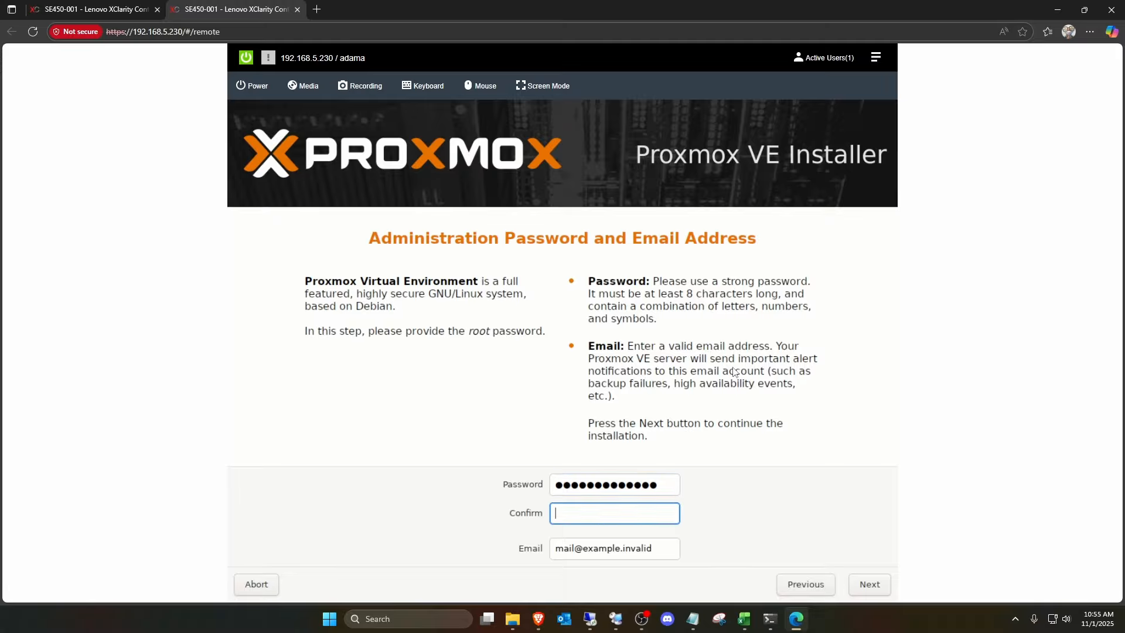
{"action": "type", "text": "•••••••••••••"}
{"action": "key", "text": "Tab"}
{"action": "key", "text": "Return"}
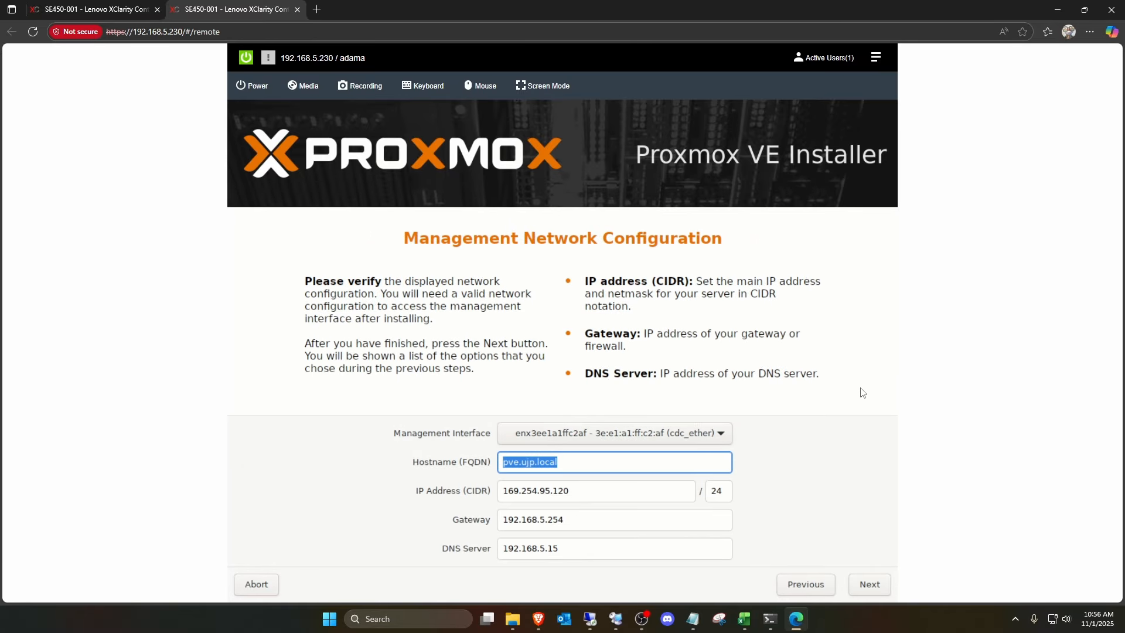
- Set the hostname to se450.ujp.local and choose ens7f0np0 as the management interface
{"action": "type", "text": "se450.ujp.loca"}
{"action": "key", "text": "Tab"}
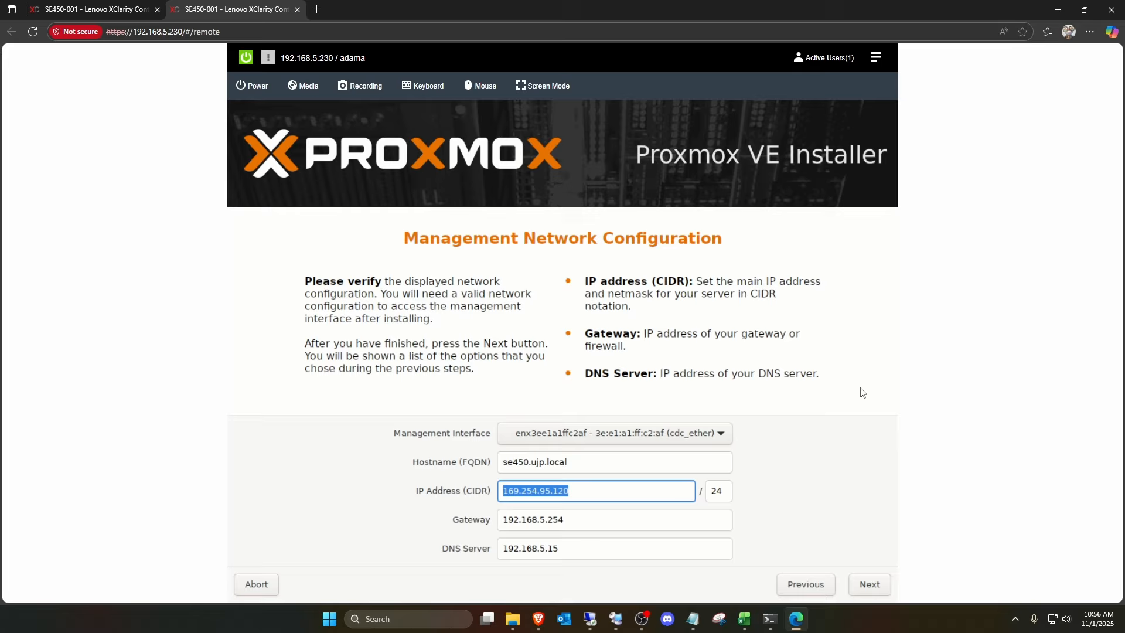
{"action": "left_click", "coordinate": [721, 436]}
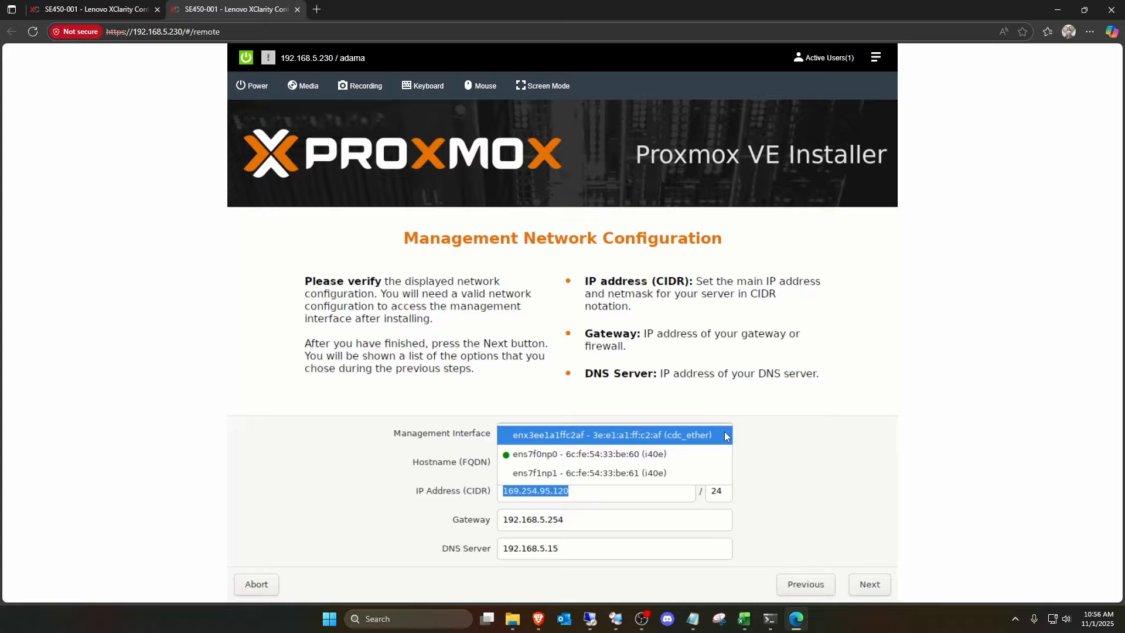
{"action": "left_click", "coordinate": [556, 452]}
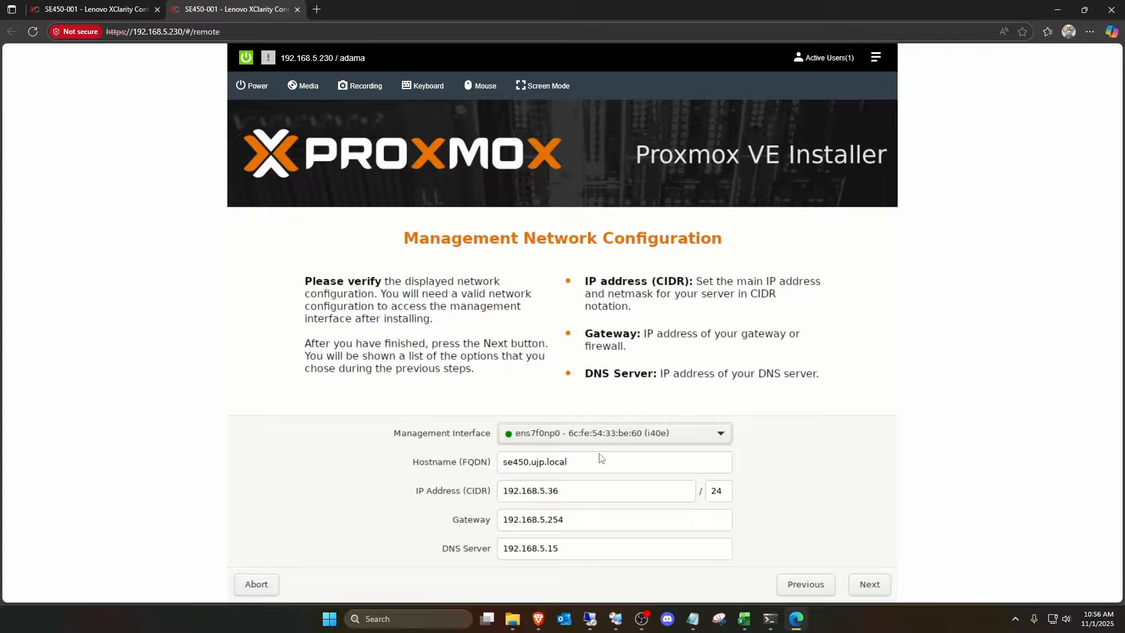
- Set the management IP address to 192.168.5.25, keep the given gateway and DNS server, and continue to the installation summary
{"action": "left_click", "coordinate": [583, 495]}
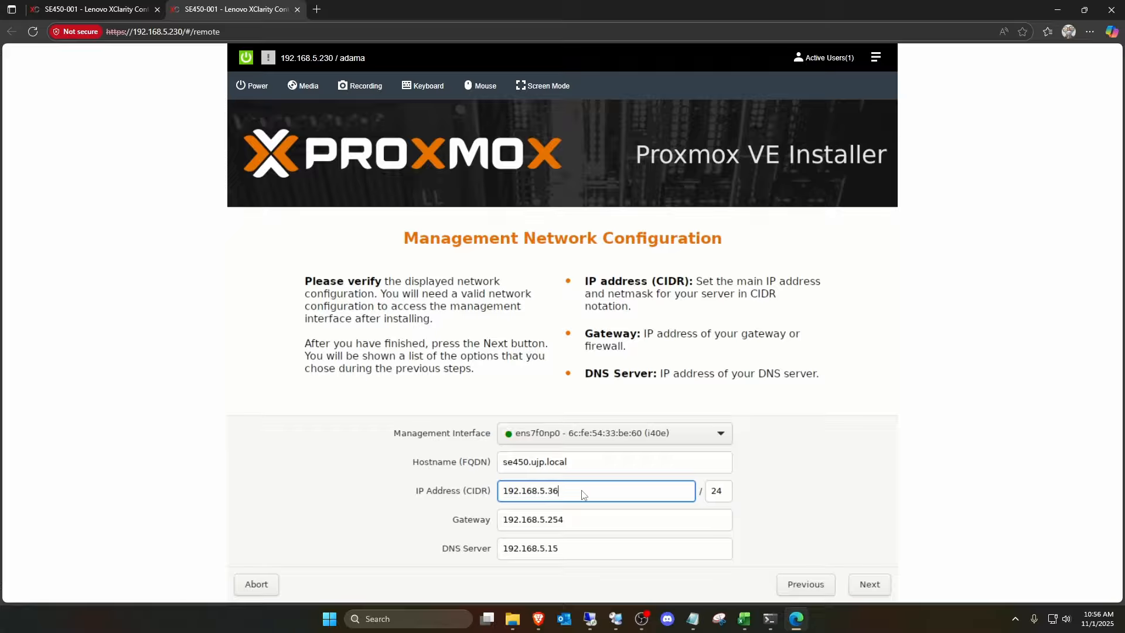
{"action": "key", "text": "BackSpace"}
{"action": "key", "text": "BackSpace"}
{"action": "type", "text": "25"}
{"action": "left_click", "coordinate": [577, 525]}
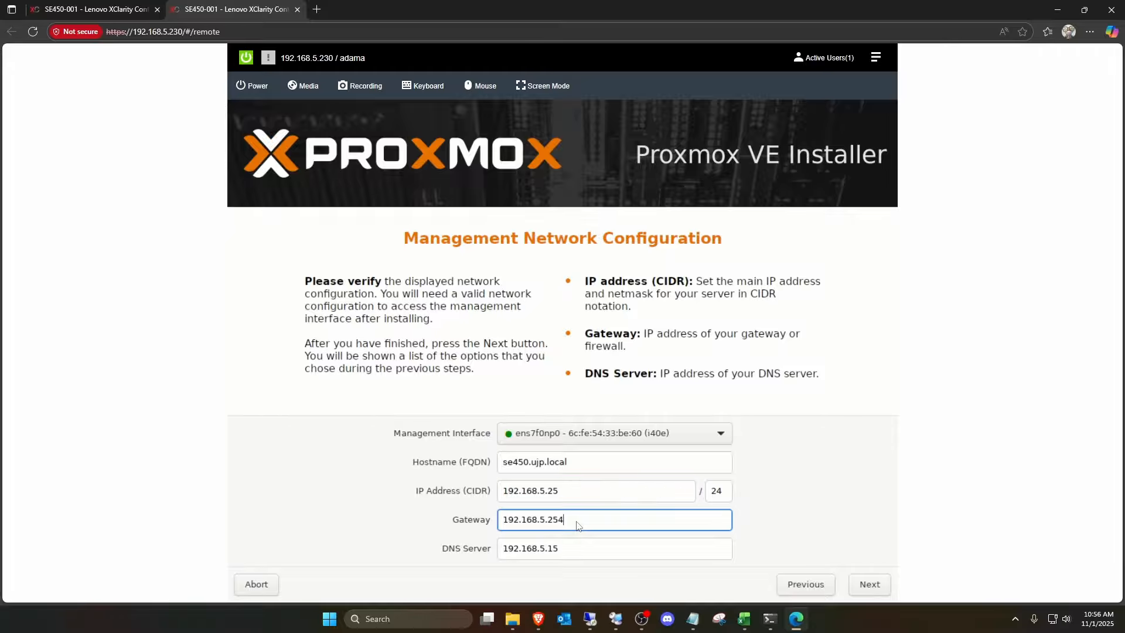
{"action": "left_click", "coordinate": [562, 551]}
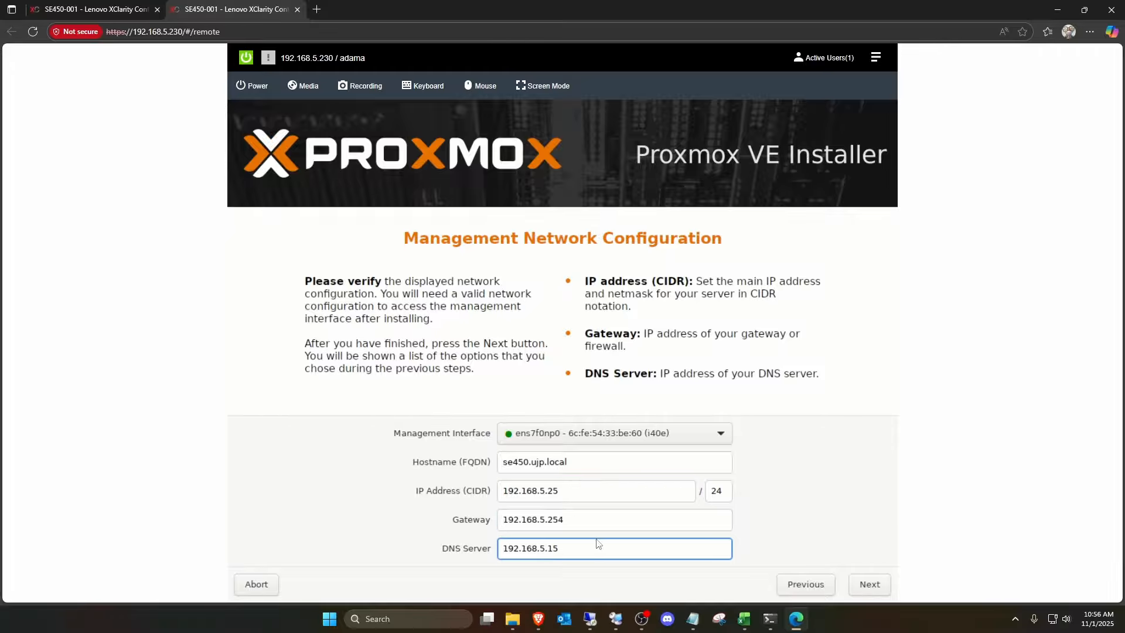
{"action": "left_click", "coordinate": [870, 585]}
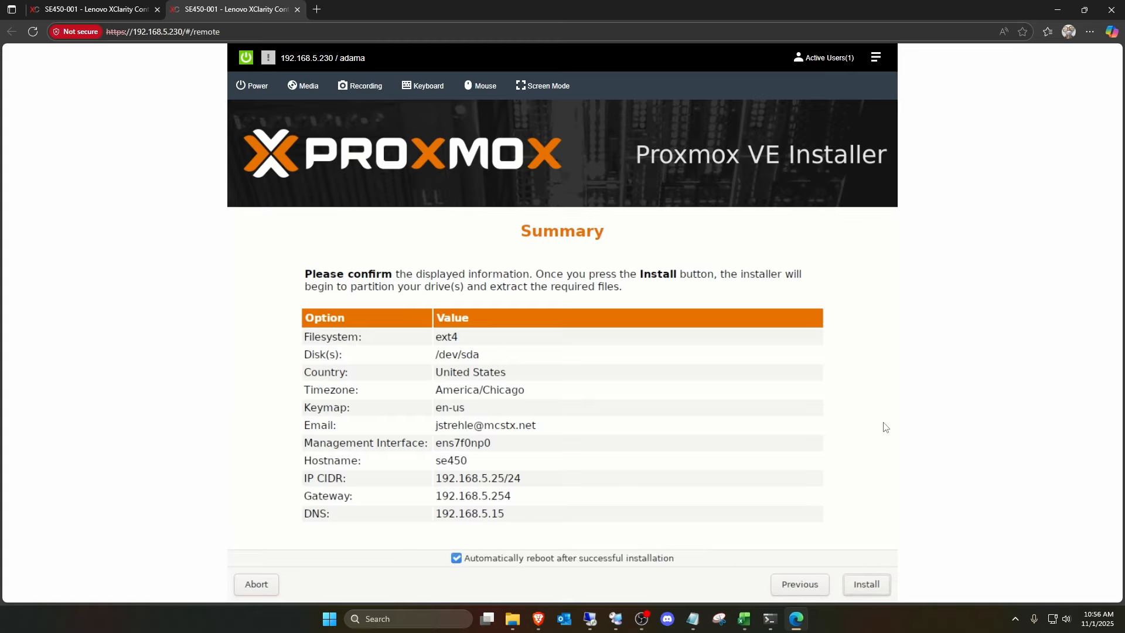
- Turn off the automatic reboot after installation and start the Proxmox VE installation
{"action": "left_click", "coordinate": [456, 558]}
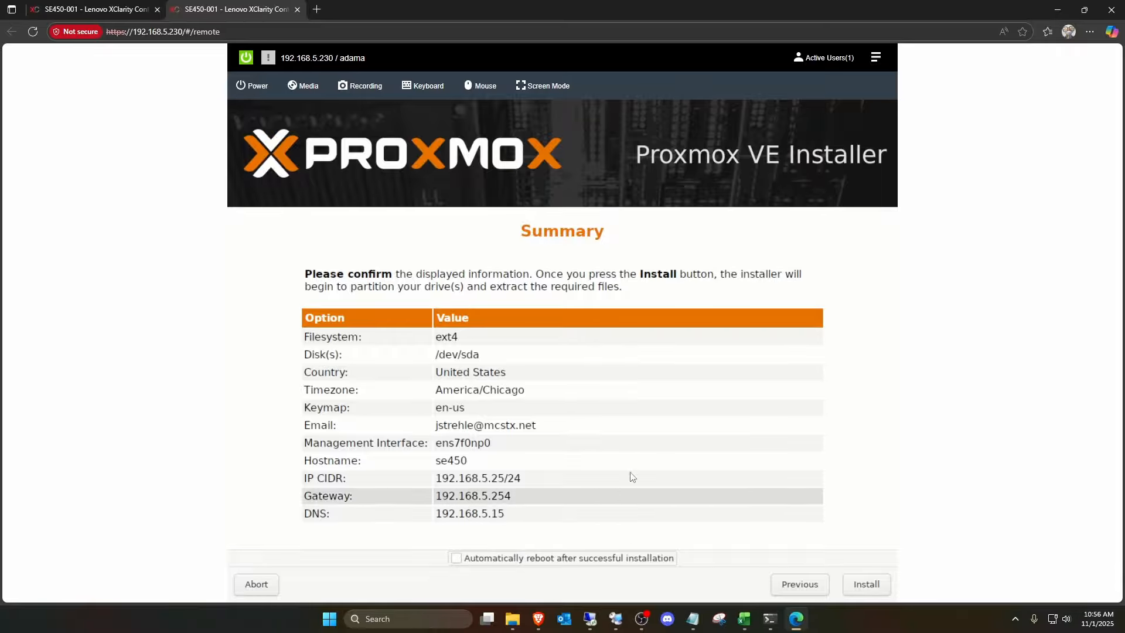
{"action": "left_click", "coordinate": [863, 574]}
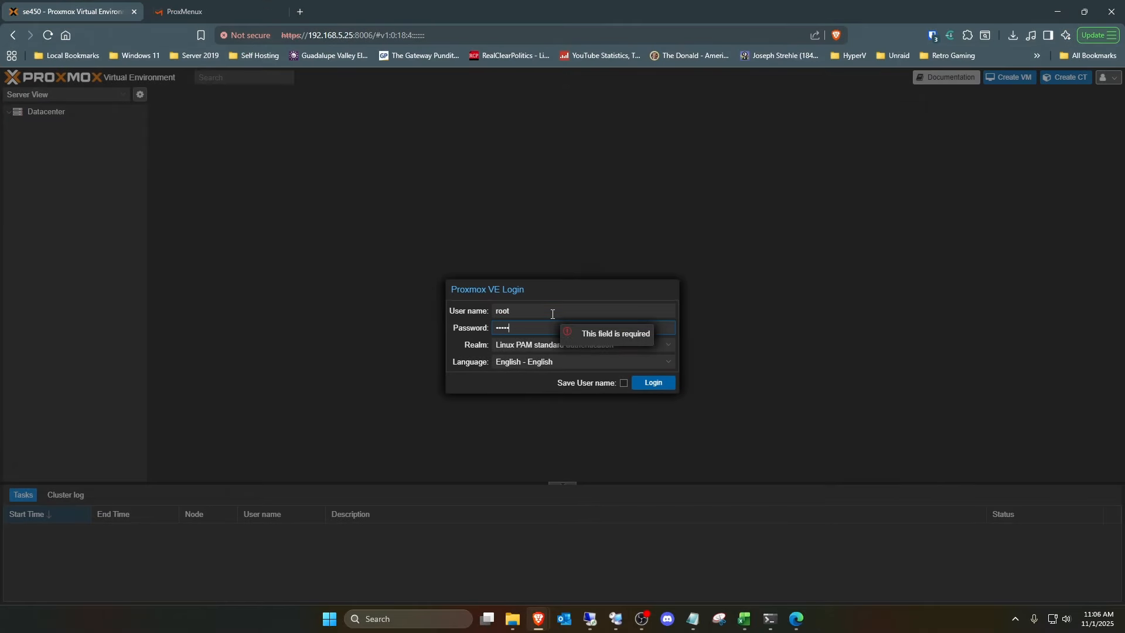
- Enter the root password to log in to the Proxmox VE web interface and dismiss the subscription notice
{"action": "type", "text": "*"}
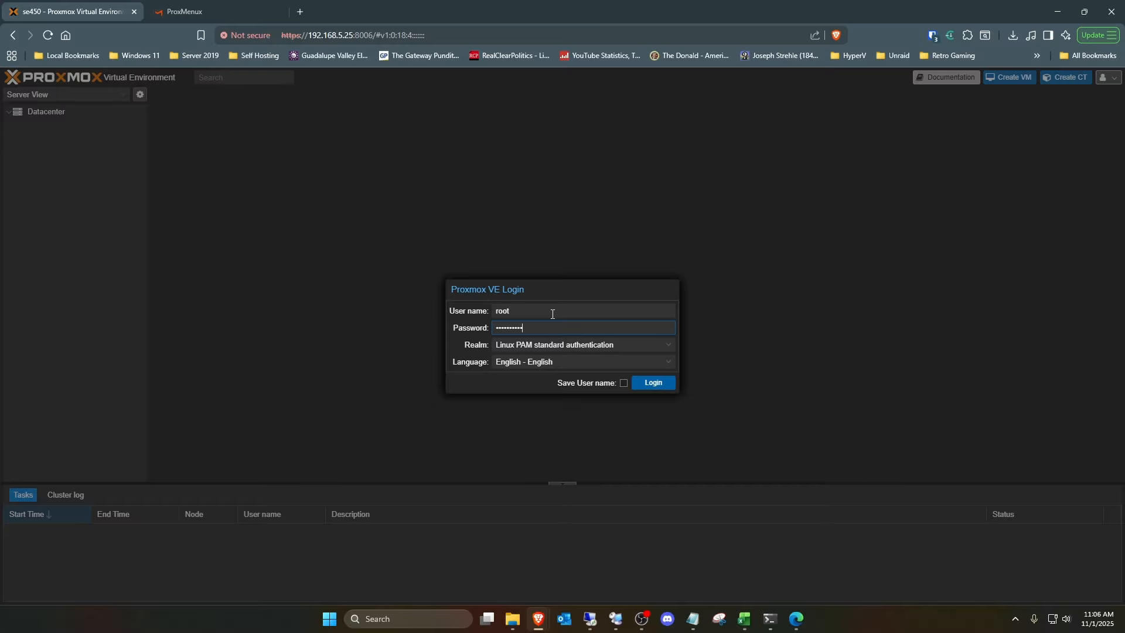
{"action": "key", "text": "Return"}
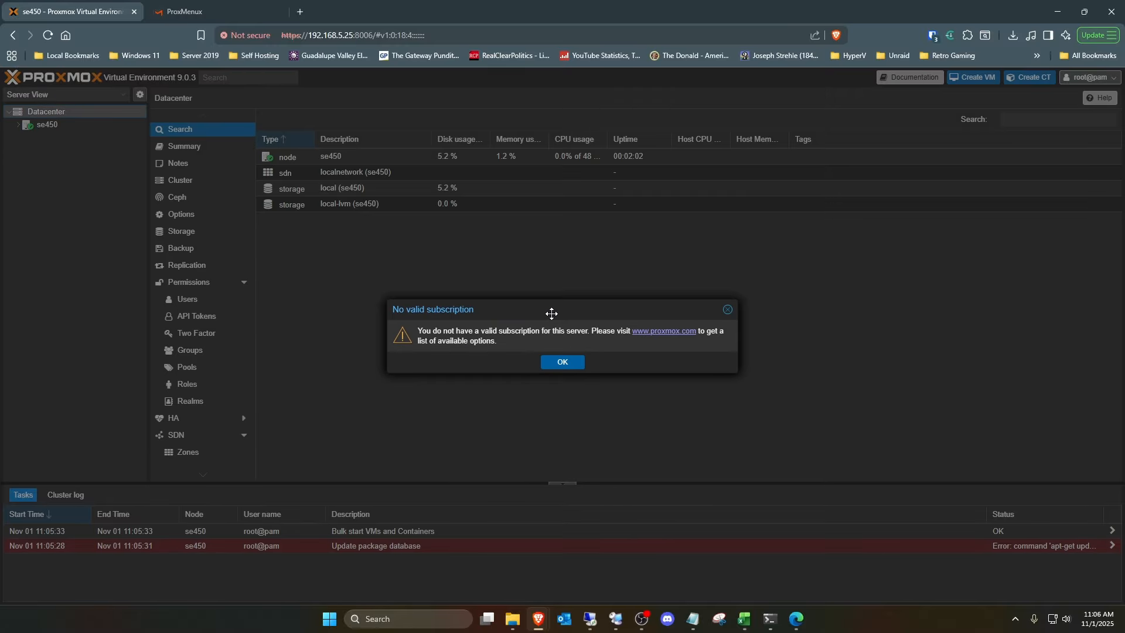
{"action": "left_click", "coordinate": [572, 363]}
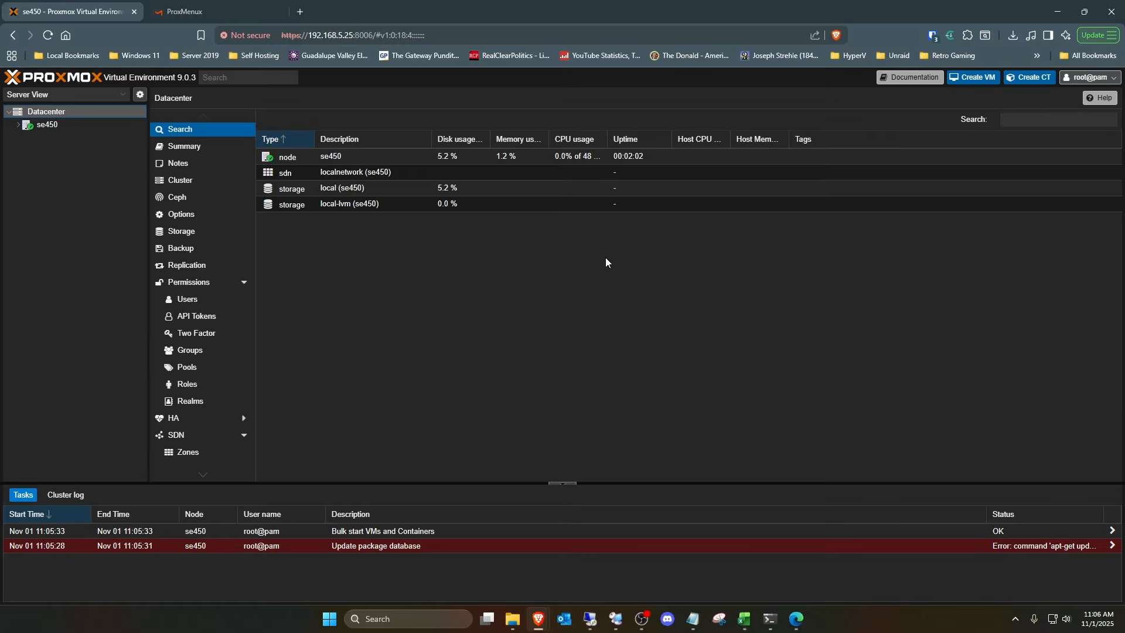
- Examine the se450 node's summary, including its manager version, and expand the node to see its network and storage
{"action": "left_click", "coordinate": [42, 127]}
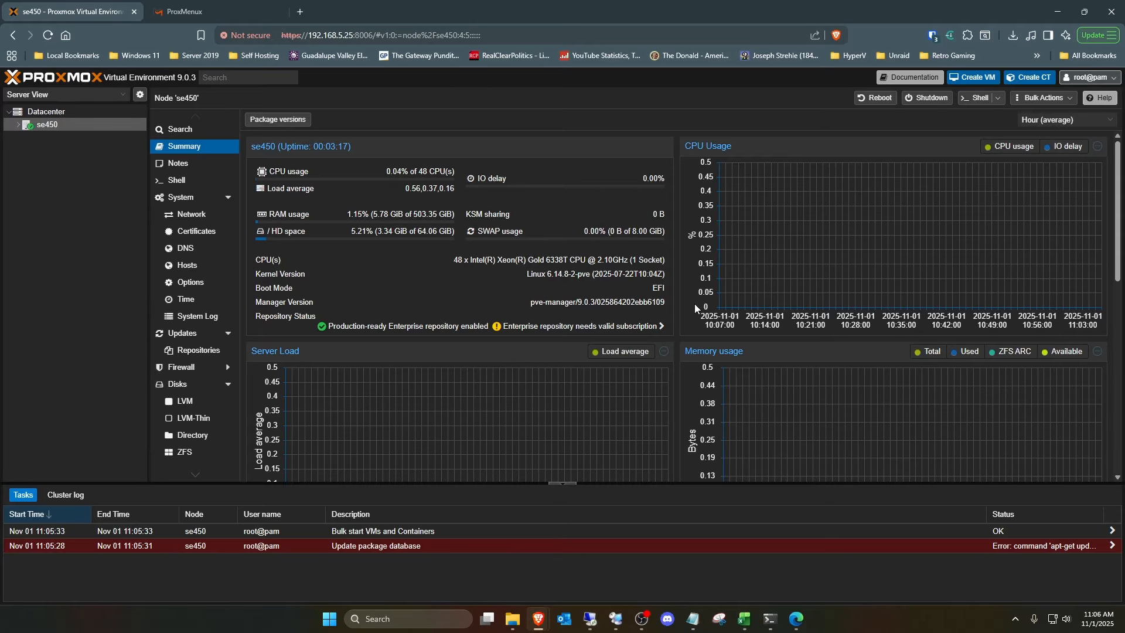
{"action": "left_click_drag", "start_coordinate": [657, 303], "coordinate": [586, 306]}
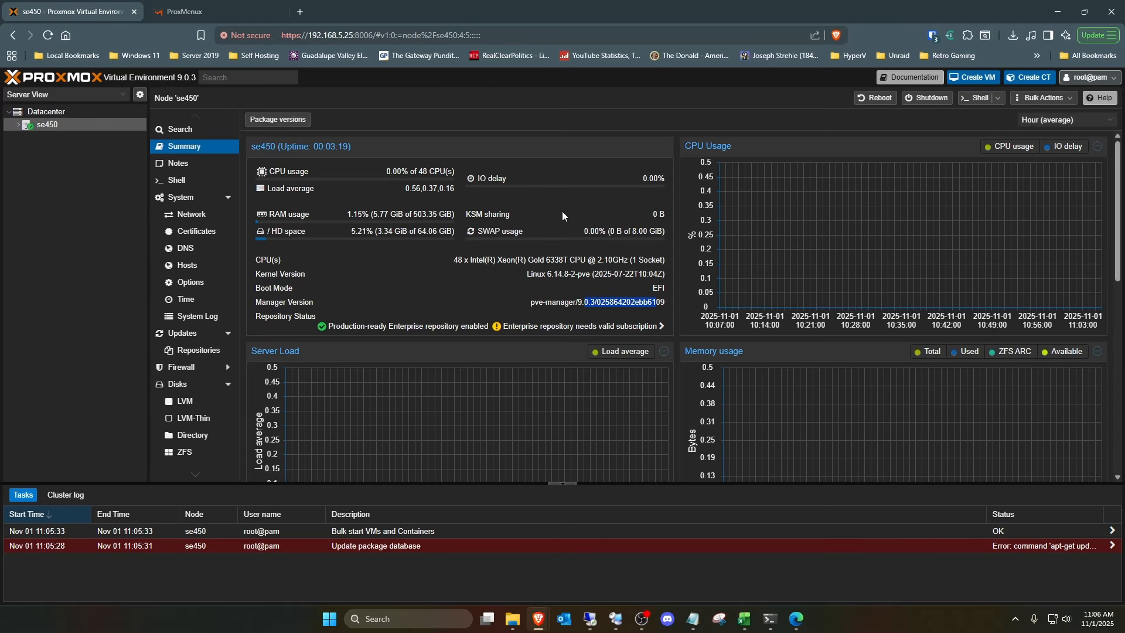
{"action": "left_click", "coordinate": [19, 125]}
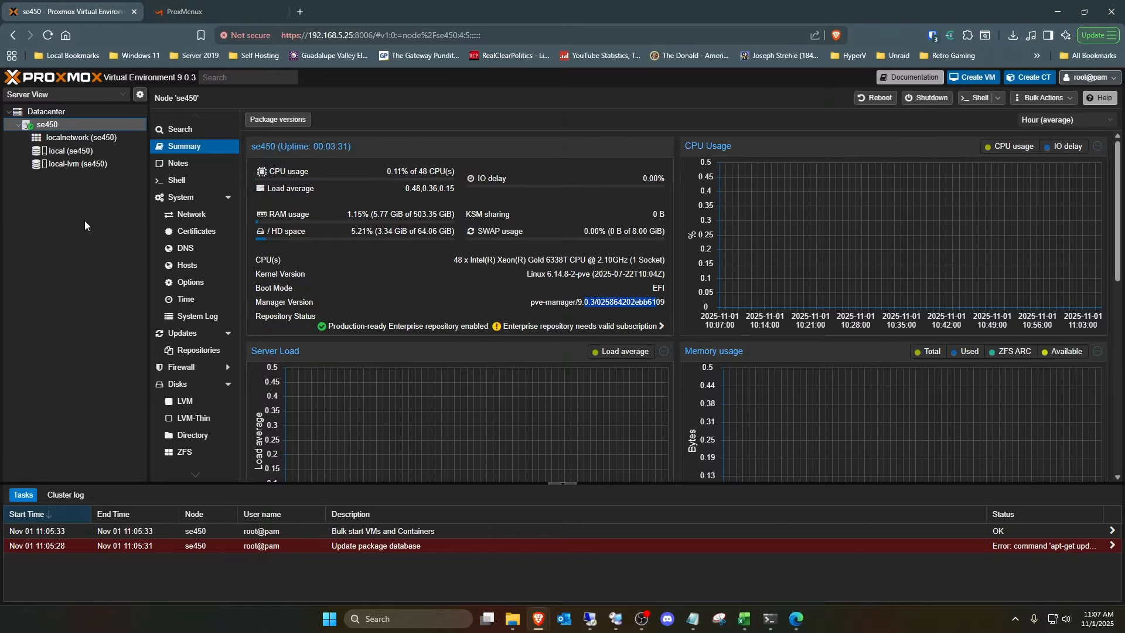
- Start adding an NFS storage at datacenter level with ID ISO and server 192.168.5.3
{"action": "left_click", "coordinate": [76, 111]}
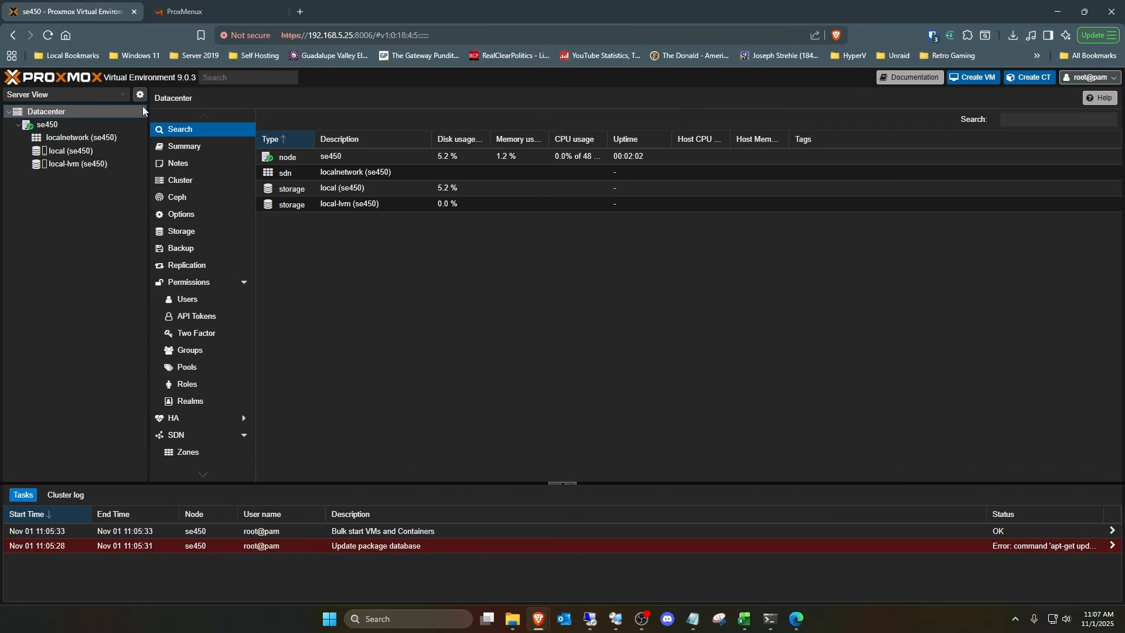
{"action": "left_click", "coordinate": [212, 225]}
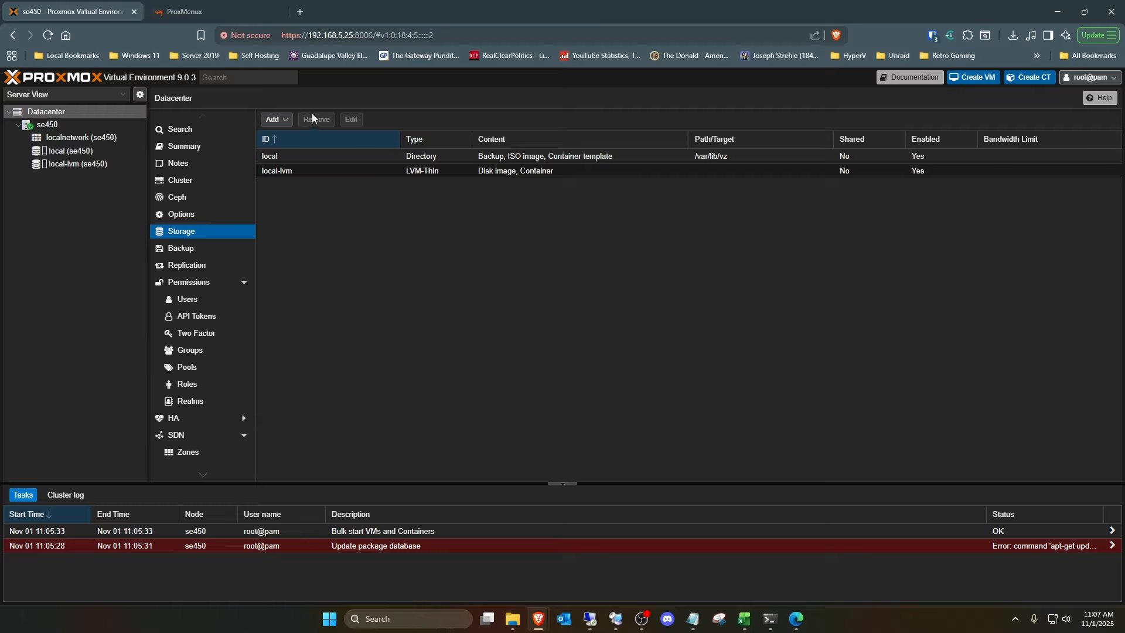
{"action": "left_click", "coordinate": [286, 120]}
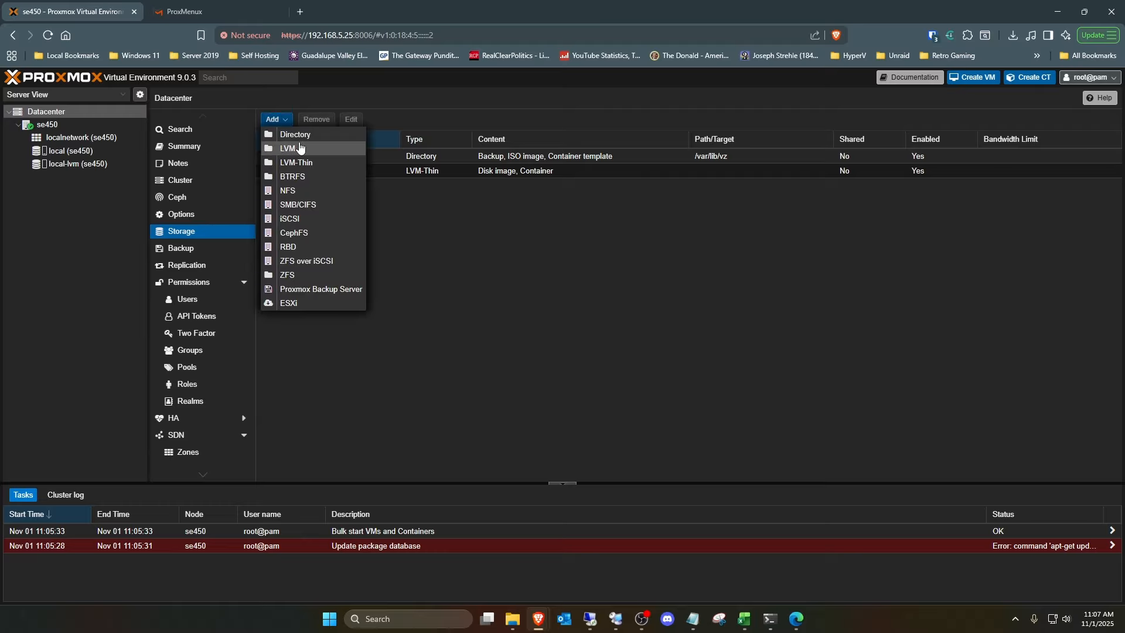
{"action": "left_click", "coordinate": [301, 193]}
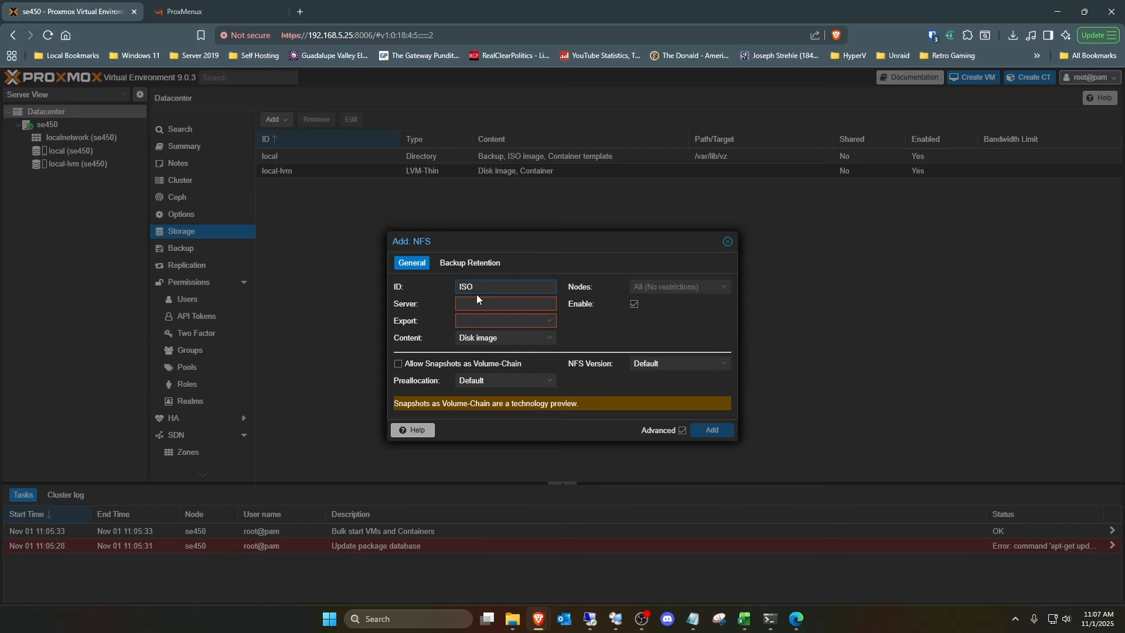
{"action": "key", "text": "Tab"}
{"action": "type", "text": "192.168.5.3"}
{"action": "key", "text": "Tab"}
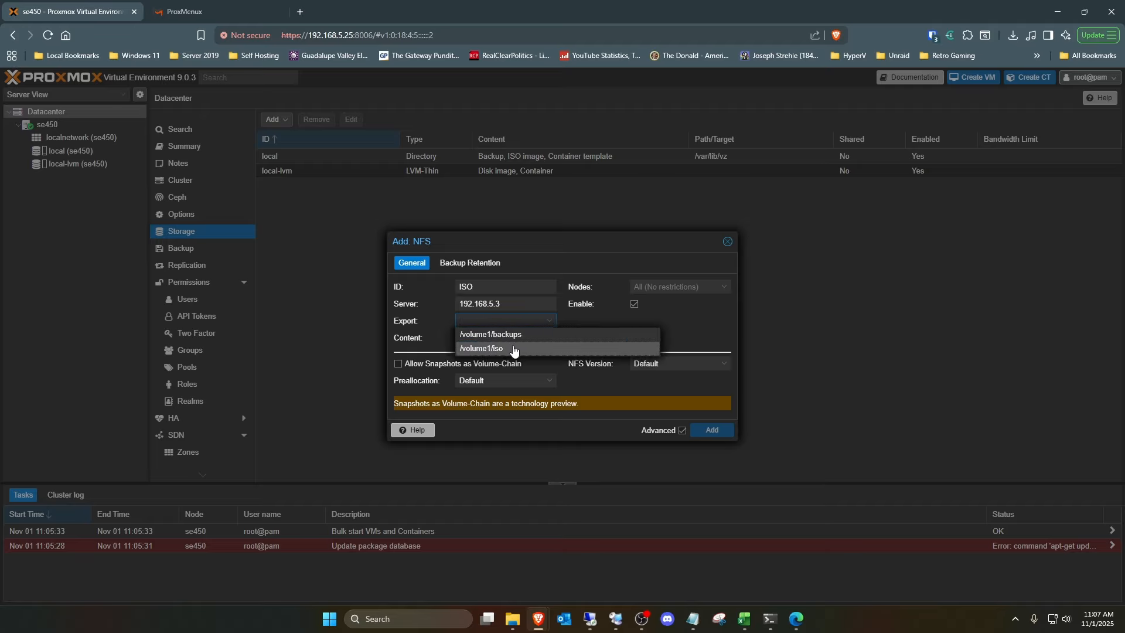
- Choose the /volume1/iso export, limit the content to ISO image only, and add the NFS storage
{"action": "left_click", "coordinate": [514, 348]}
{"action": "left_click", "coordinate": [533, 340]}
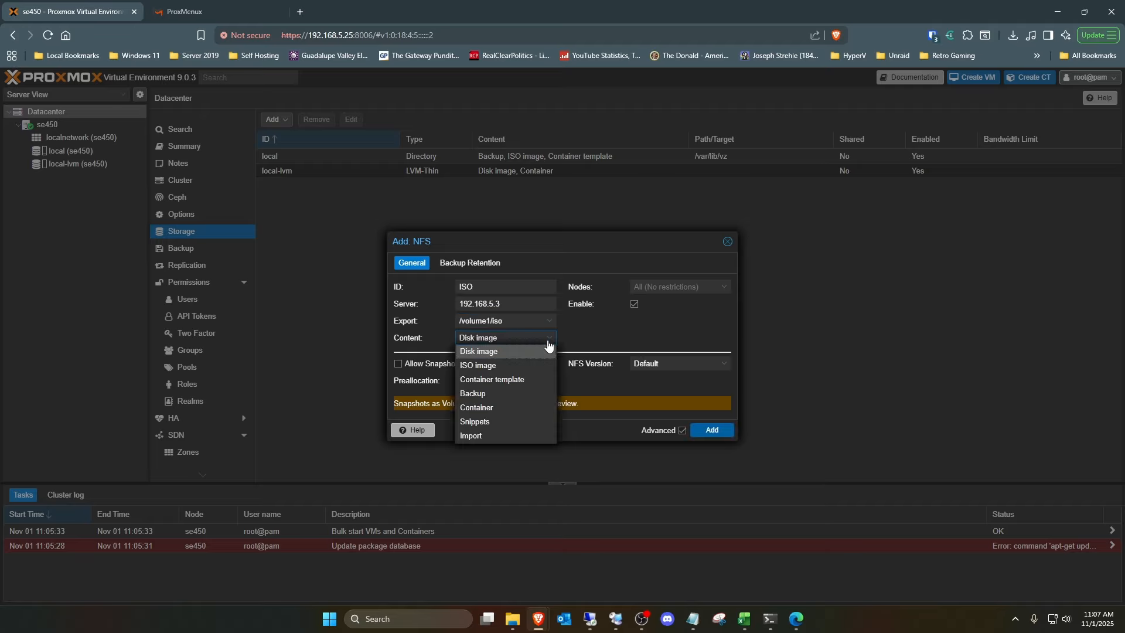
{"action": "left_click", "coordinate": [507, 365]}
{"action": "left_click", "coordinate": [508, 352]}
{"action": "left_click", "coordinate": [624, 331]}
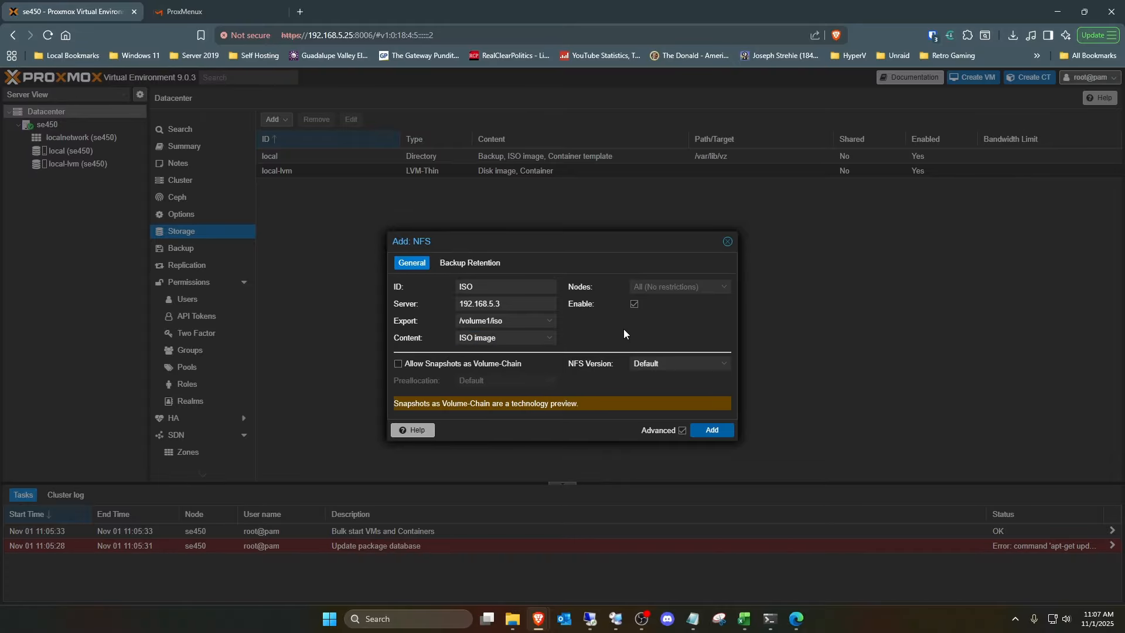
{"action": "left_click", "coordinate": [713, 431]}
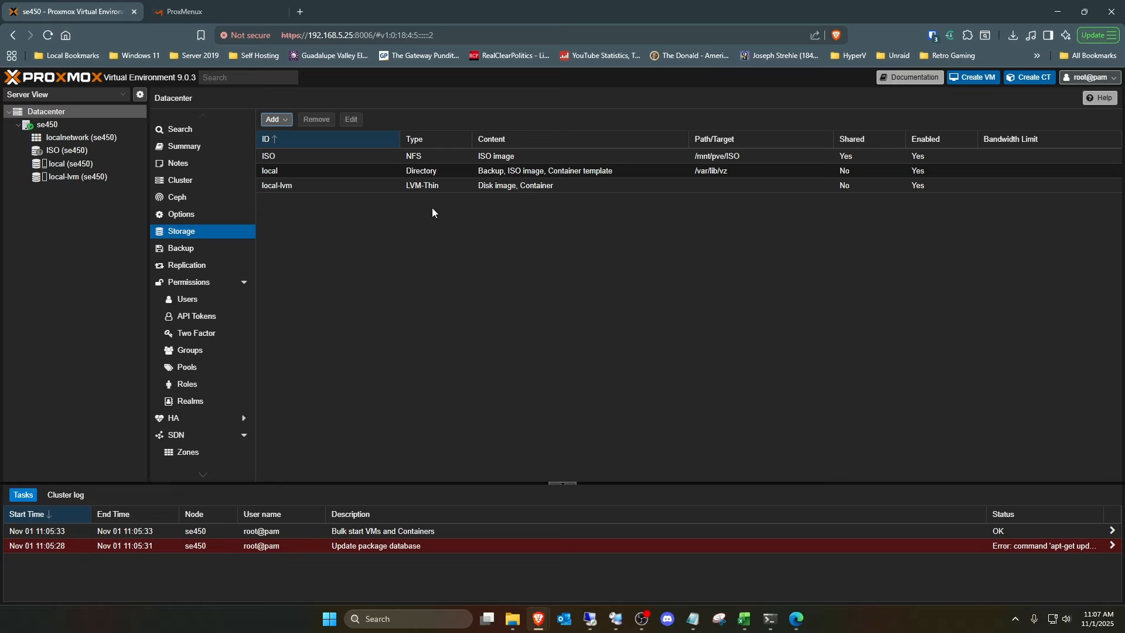
- Start adding another NFS storage with ID Backups and server 192.168.5.3
{"action": "left_click", "coordinate": [273, 120]}
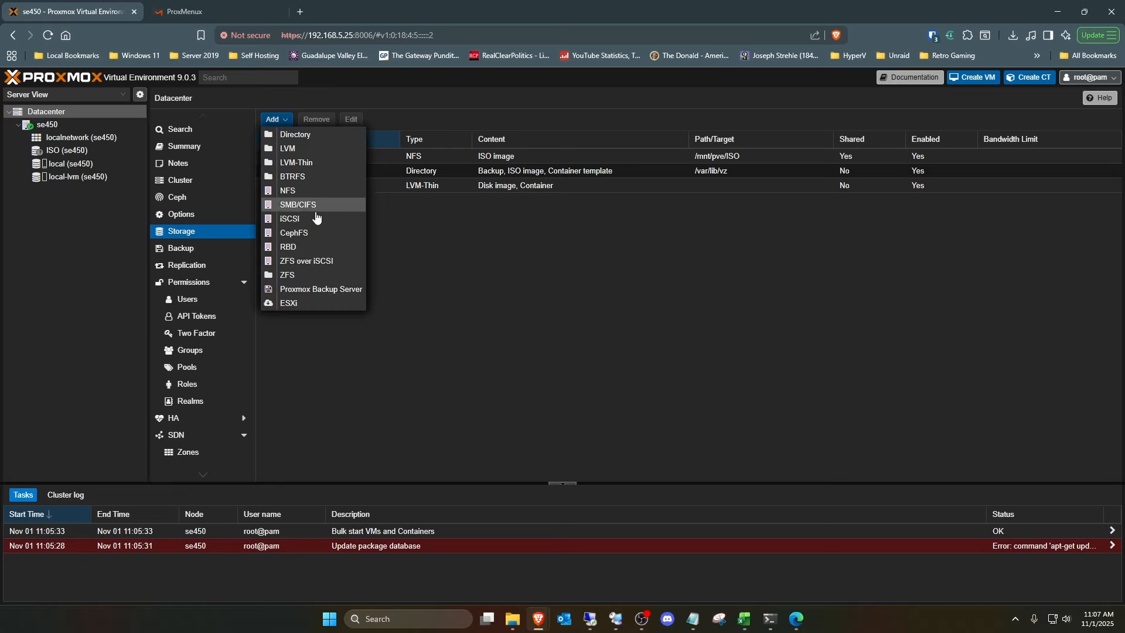
{"action": "left_click", "coordinate": [305, 193]}
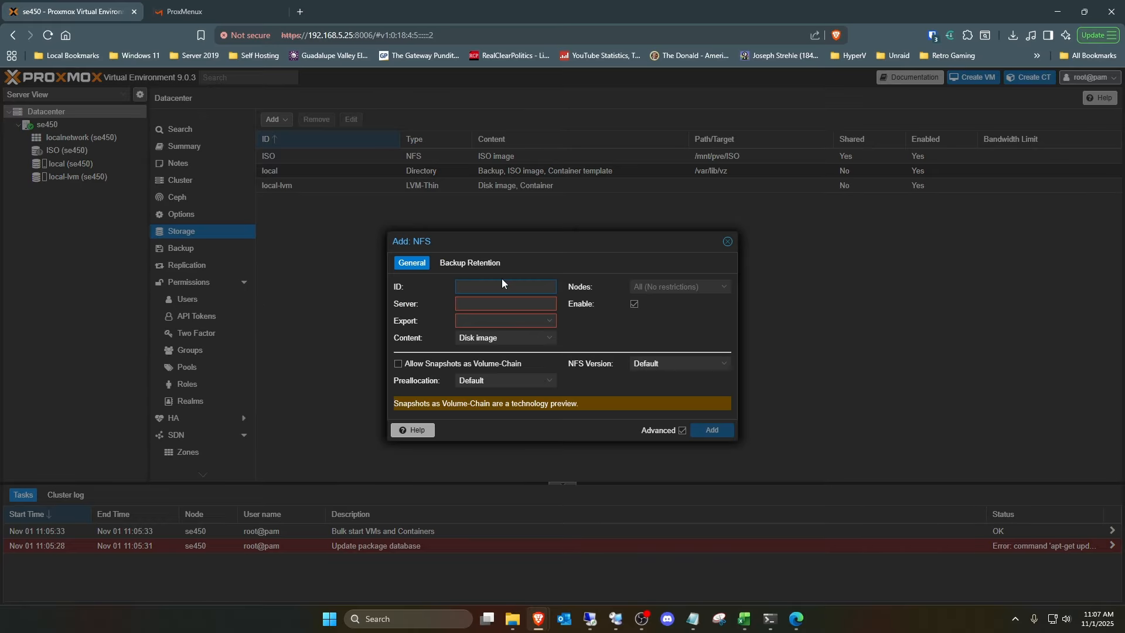
{"action": "type", "text": "Ba"}
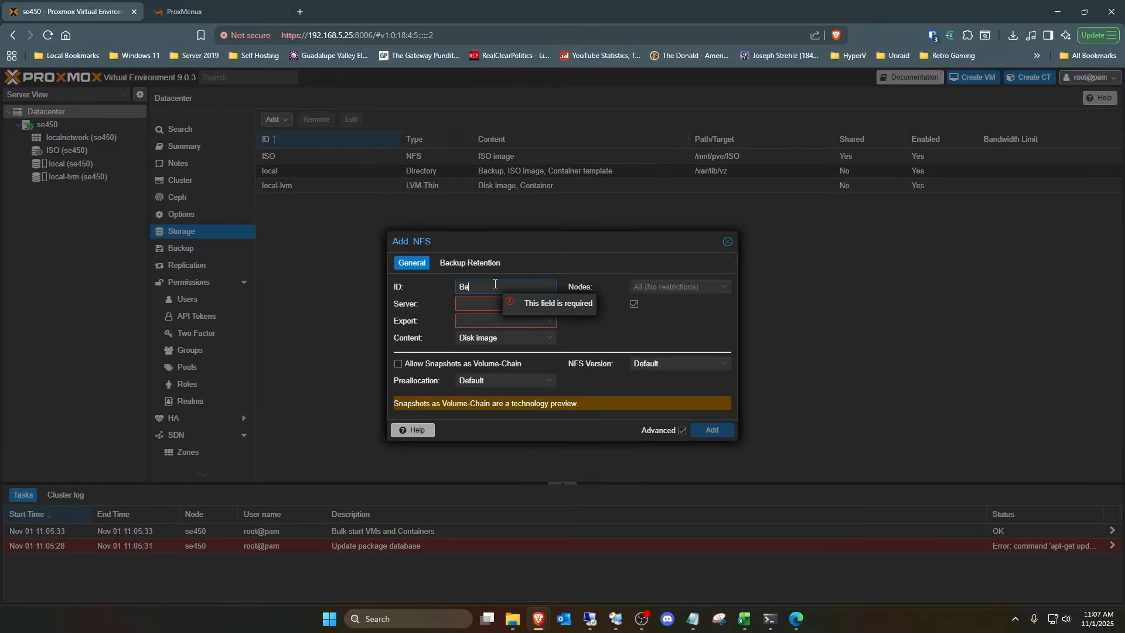
{"action": "type", "text": "ckups"}
{"action": "key", "text": "Tab"}
{"action": "type", "text": "19"}
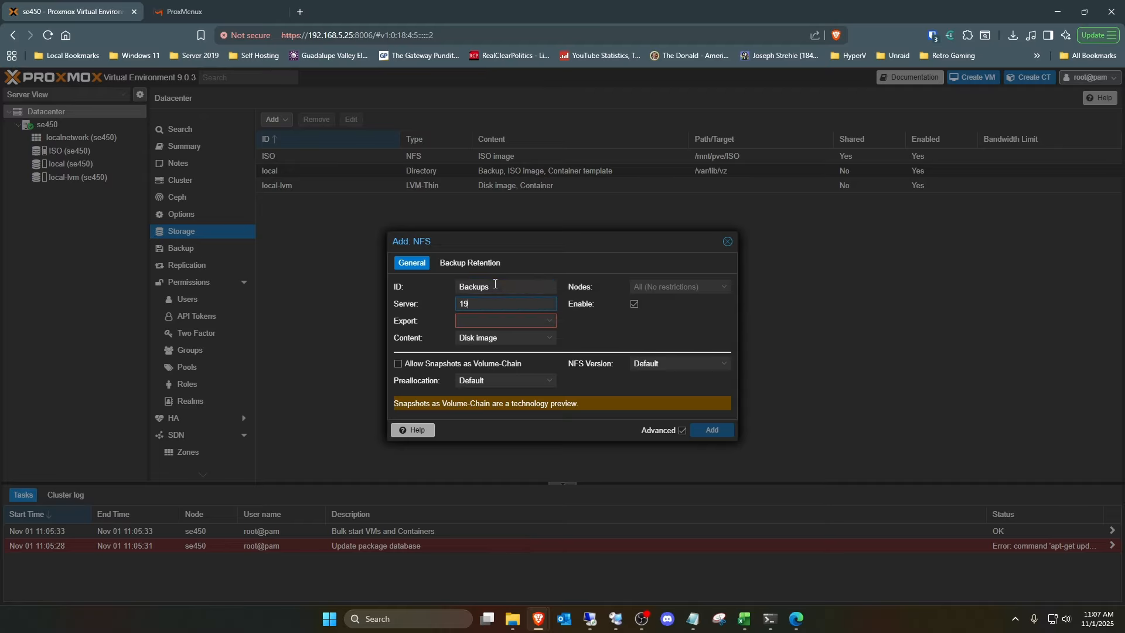
{"action": "type", "text": "2.168.5.3"}
- Choose the /volume1/backups export, limit the content to Backup only, and add the NFS storage
{"action": "left_click", "coordinate": [550, 321]}
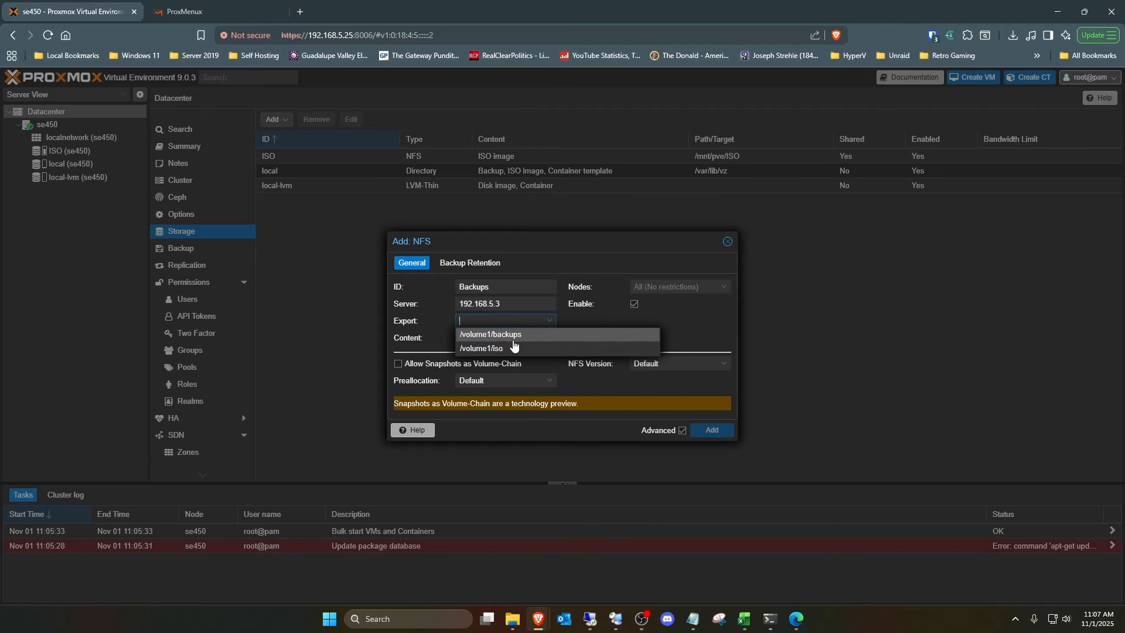
{"action": "left_click", "coordinate": [515, 338]}
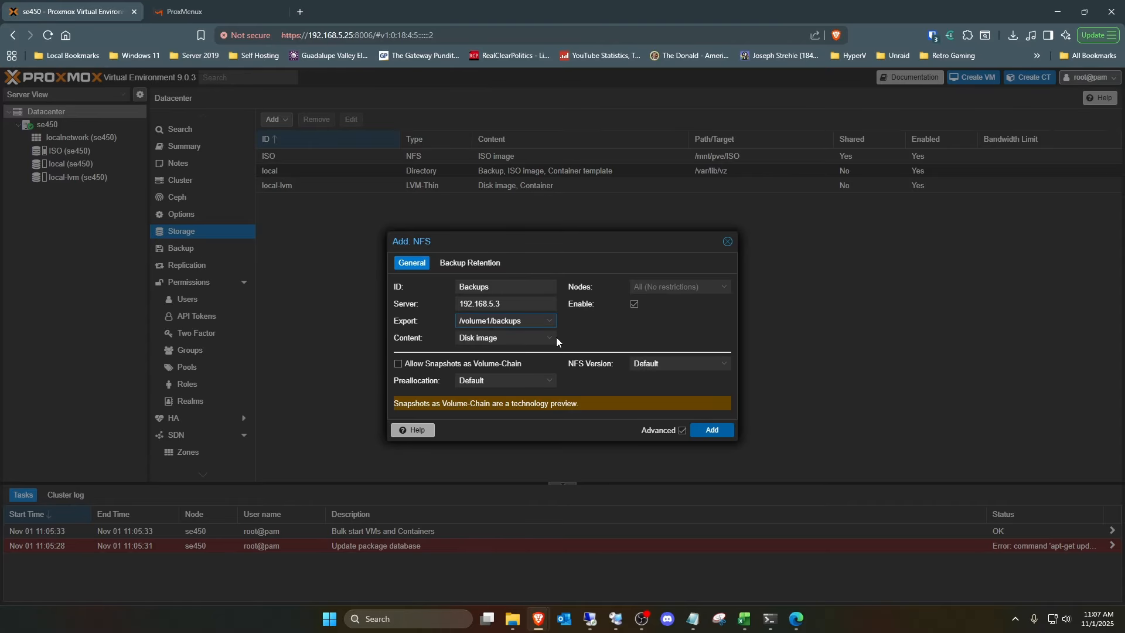
{"action": "left_click", "coordinate": [551, 338]}
{"action": "left_click", "coordinate": [495, 394]}
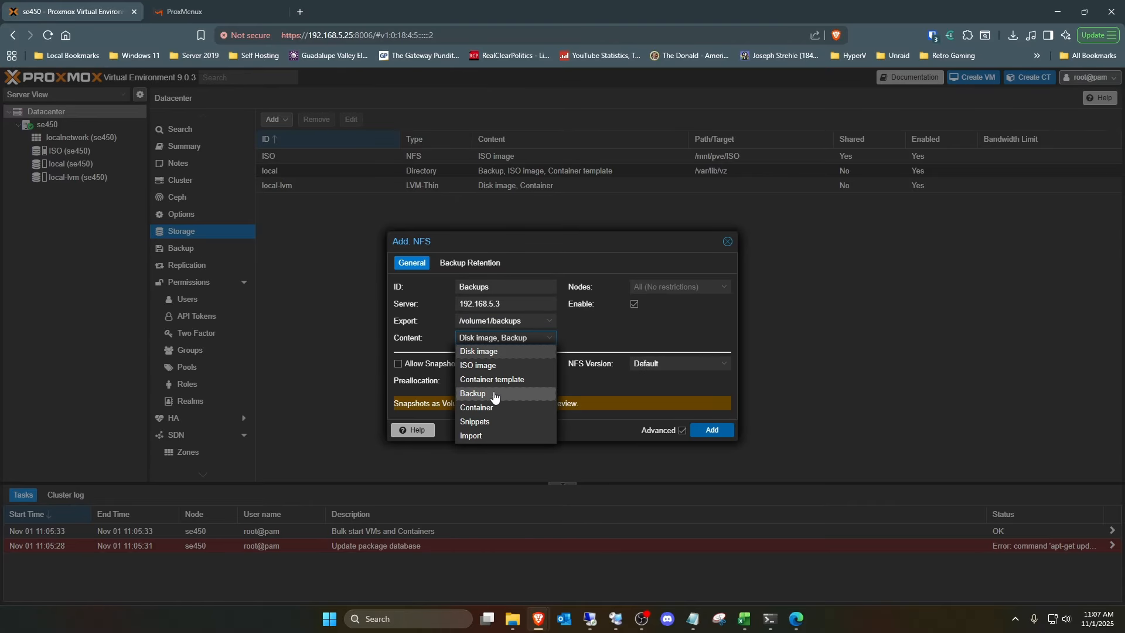
{"action": "left_click", "coordinate": [487, 352]}
{"action": "left_click", "coordinate": [637, 329]}
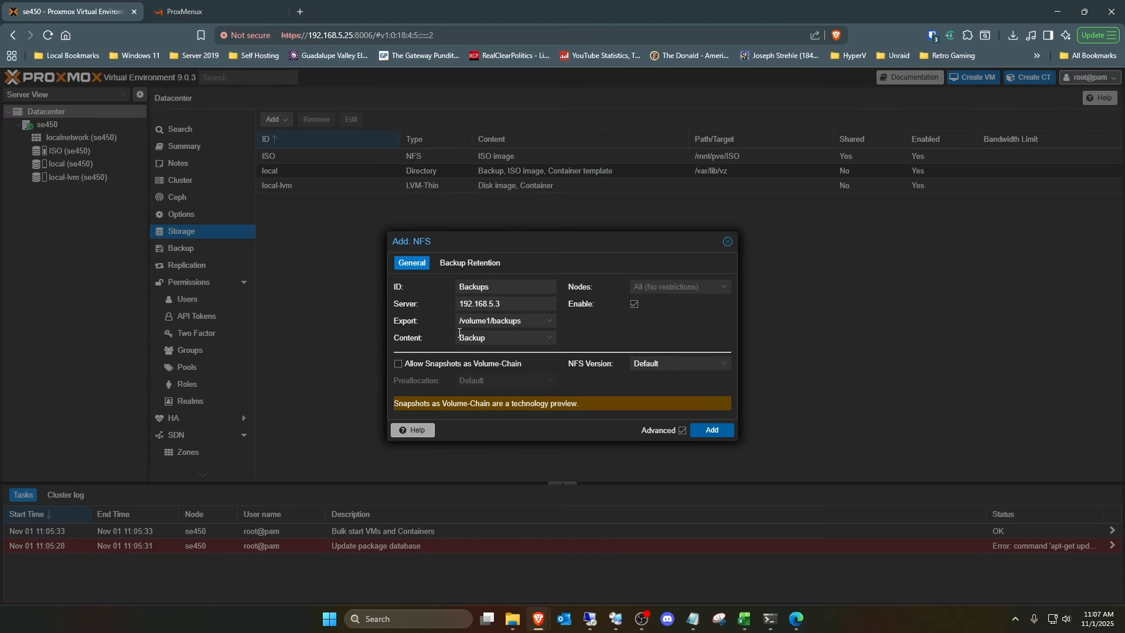
{"action": "left_click", "coordinate": [712, 430]}
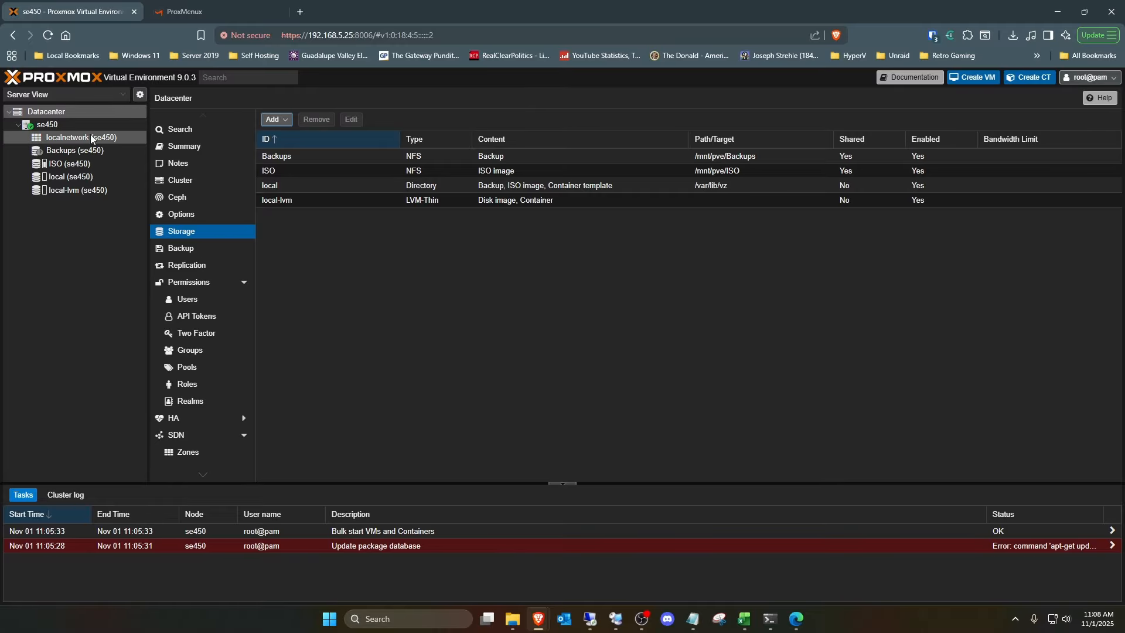
- Examine the ISO images on the ISO storage and the backup files on the Backups storage
{"action": "left_click", "coordinate": [73, 127]}
{"action": "left_click", "coordinate": [69, 163]}
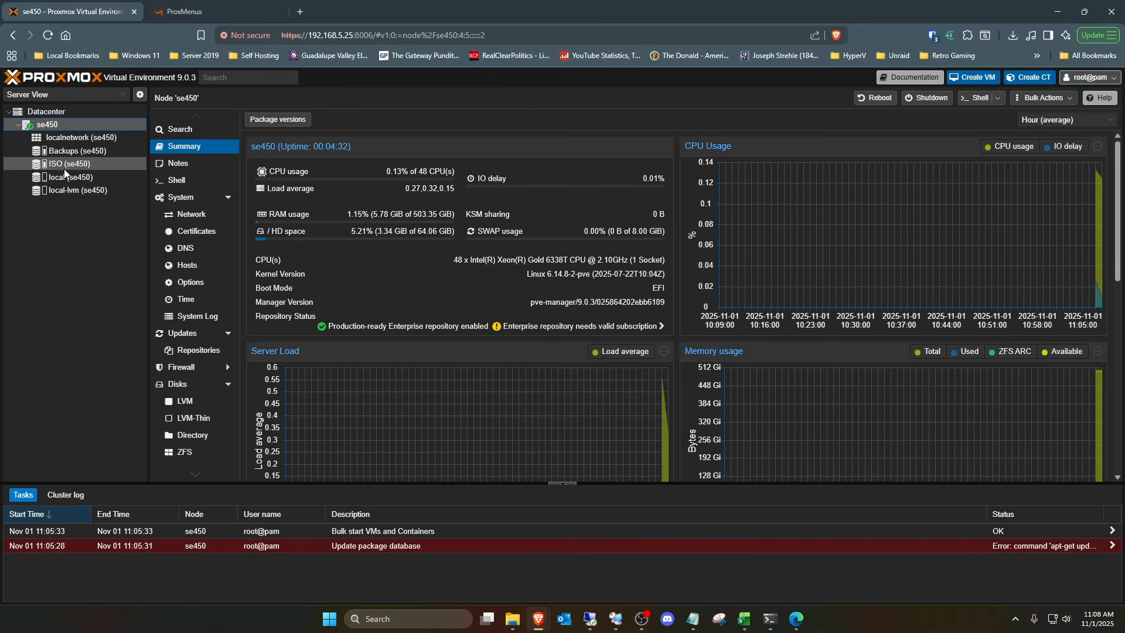
{"action": "left_click", "coordinate": [188, 136]}
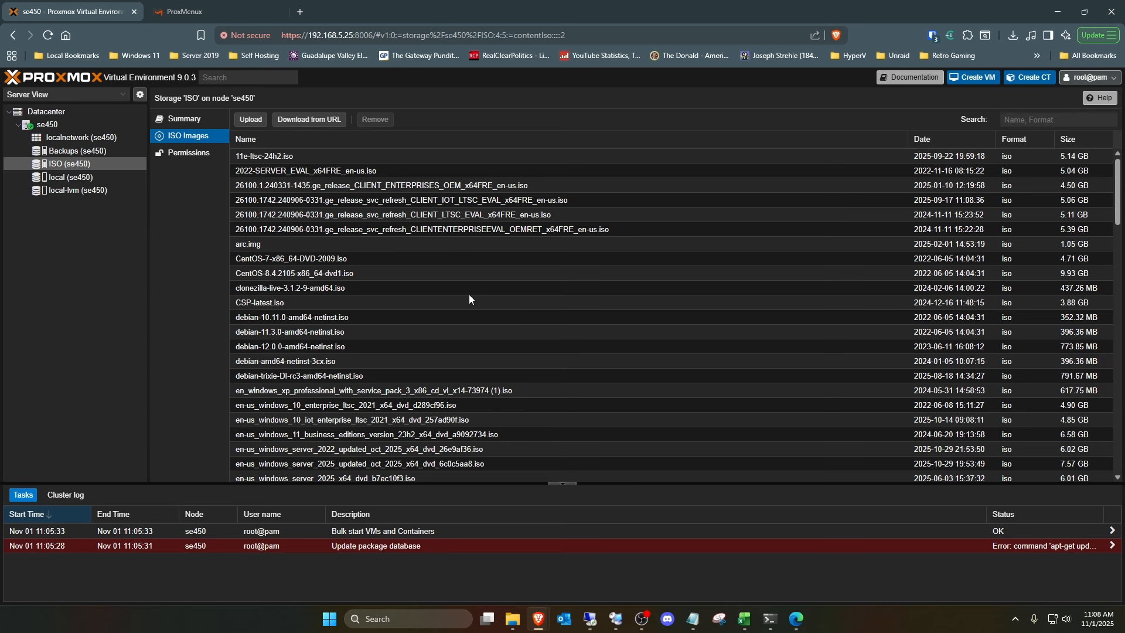
{"action": "left_click", "coordinate": [77, 151]}
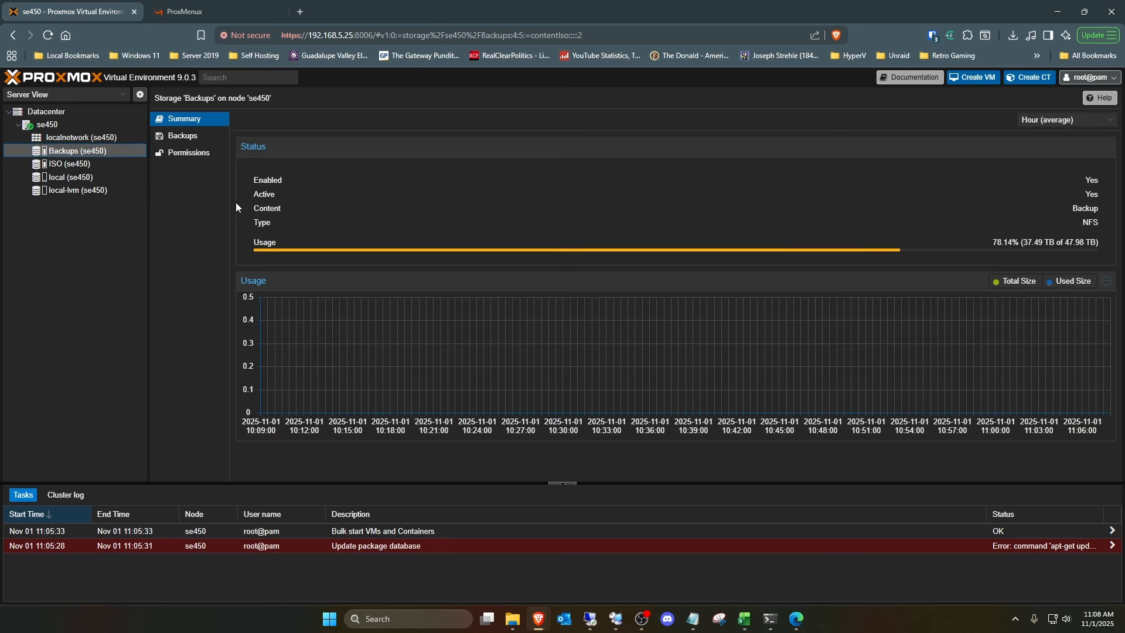
{"action": "left_click", "coordinate": [185, 136]}
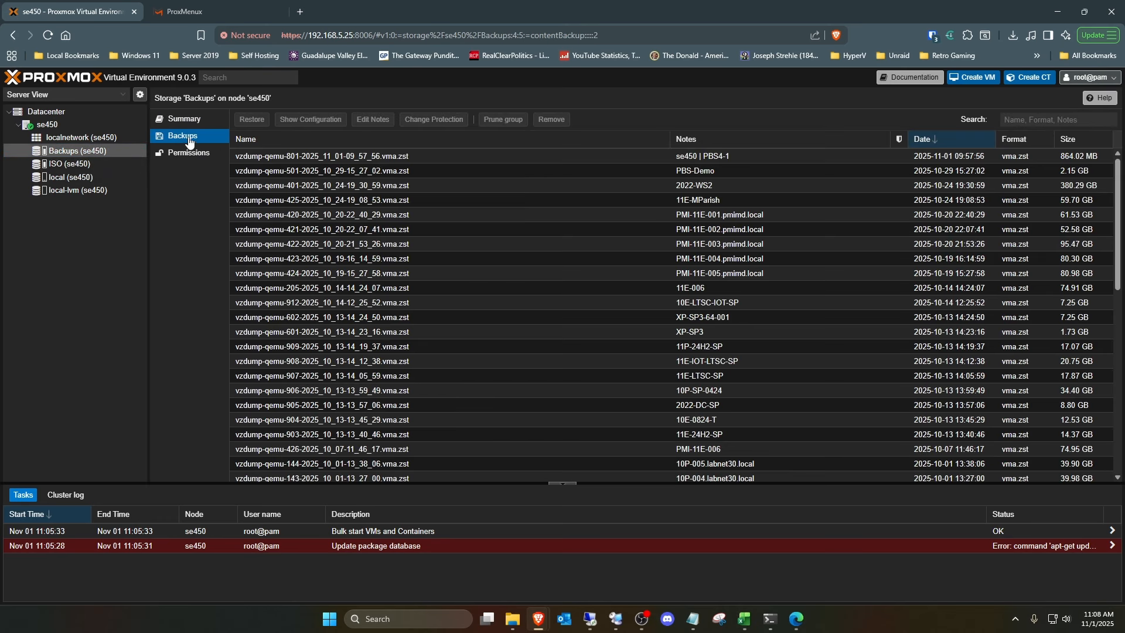
{"action": "left_click", "coordinate": [184, 118]}
- Wipe the /dev/nvme0n1 disk on the se450 node and confirm the wipe
{"action": "left_click", "coordinate": [47, 124]}
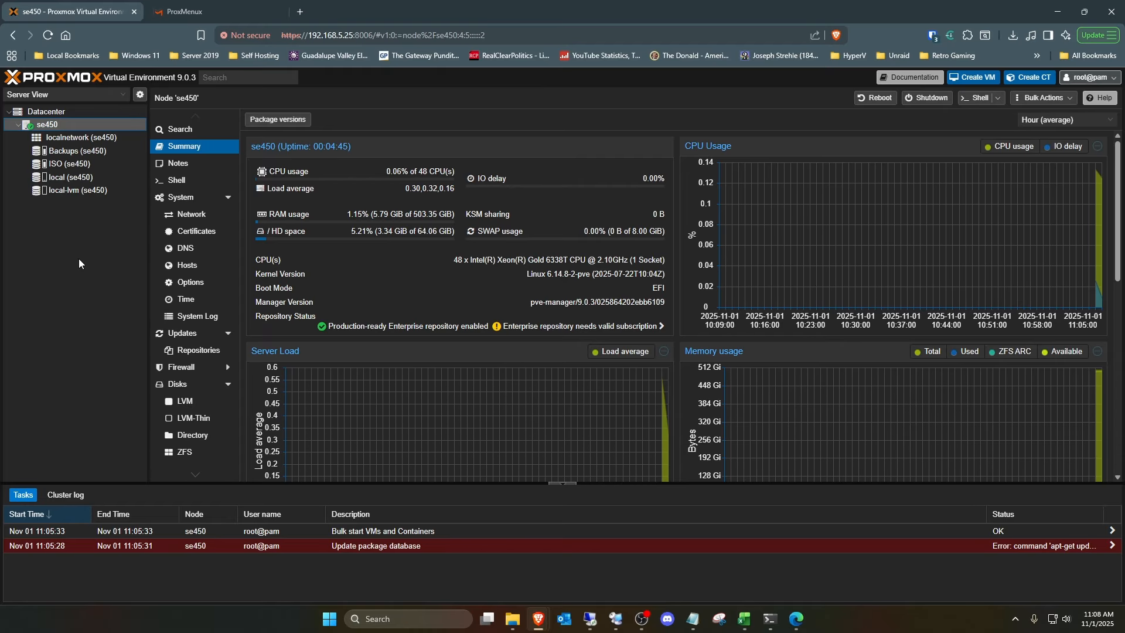
{"action": "left_click", "coordinate": [177, 384]}
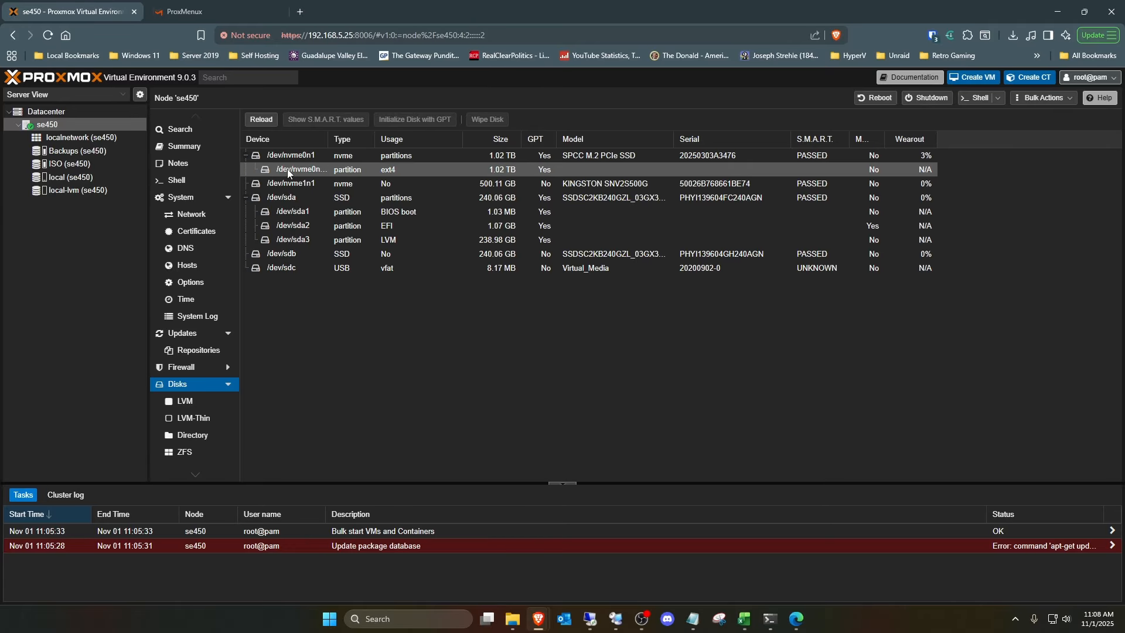
{"action": "left_click", "coordinate": [313, 158]}
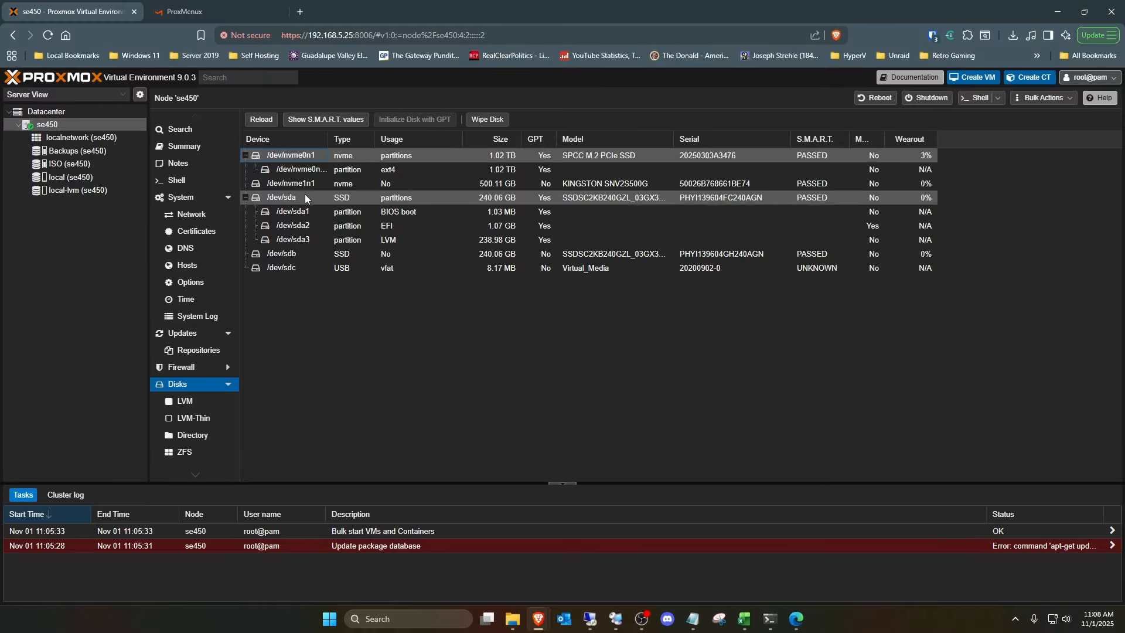
{"action": "left_click", "coordinate": [485, 120]}
{"action": "left_click", "coordinate": [537, 387]}
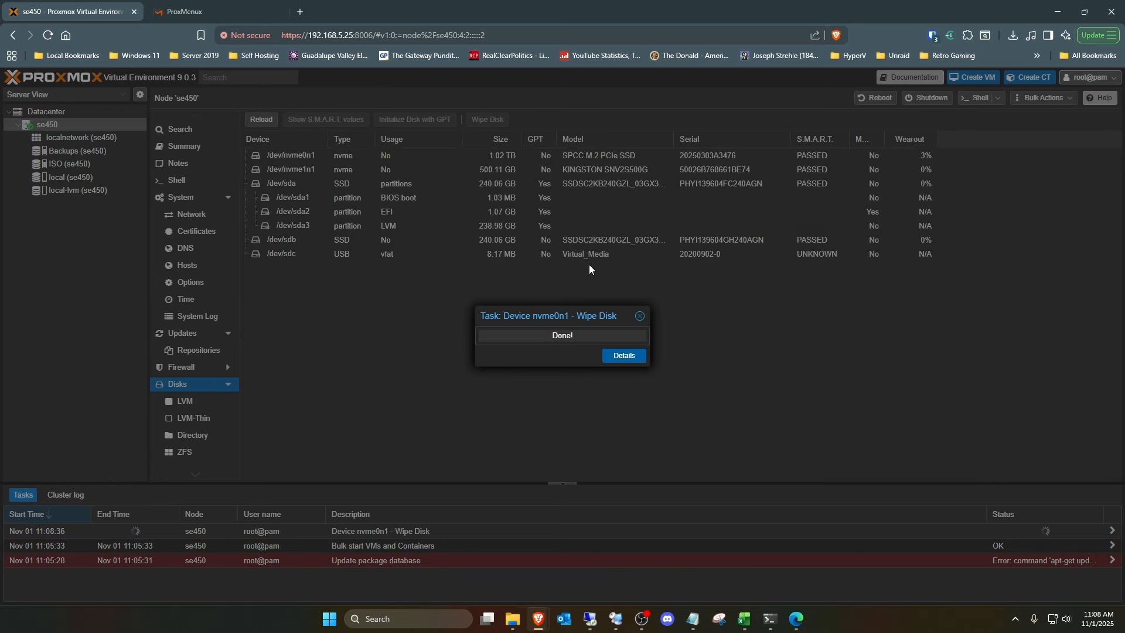
- Create an ext4 directory storage named tb1-1 on disk /dev/nvme0n1 of the se450 node
{"action": "left_click", "coordinate": [217, 437]}
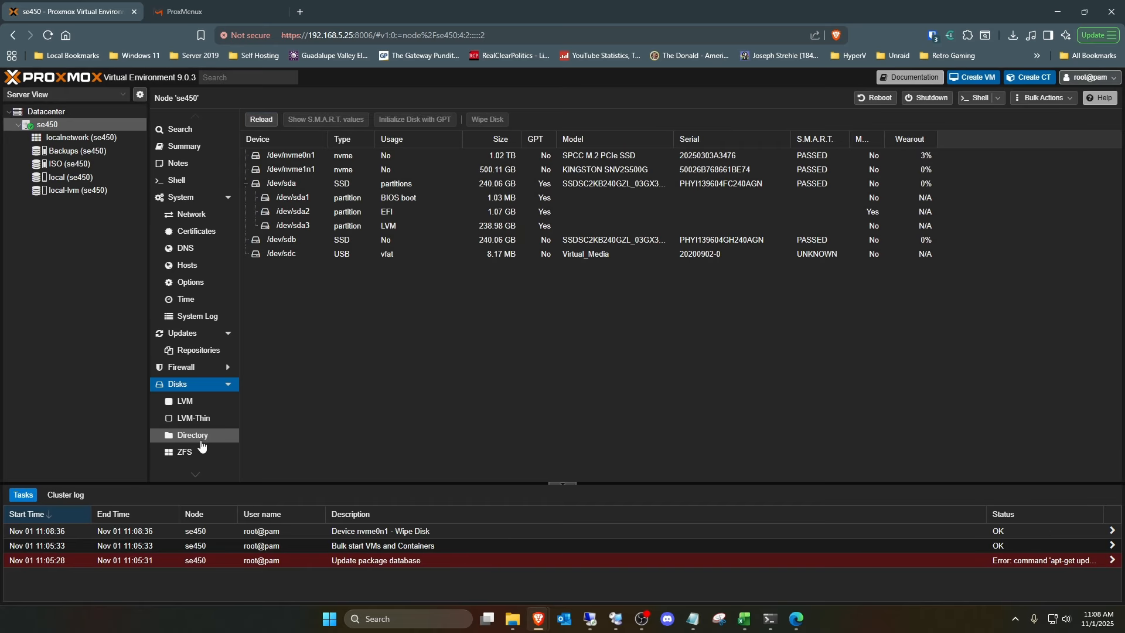
{"action": "left_click", "coordinate": [340, 122]}
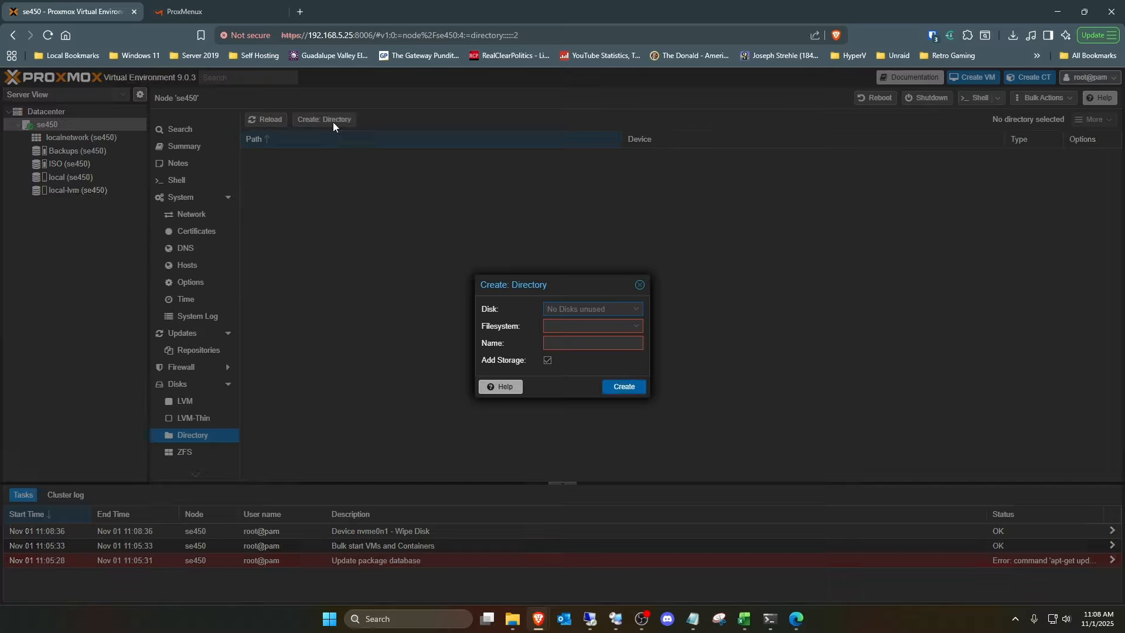
{"action": "left_click", "coordinate": [640, 316]}
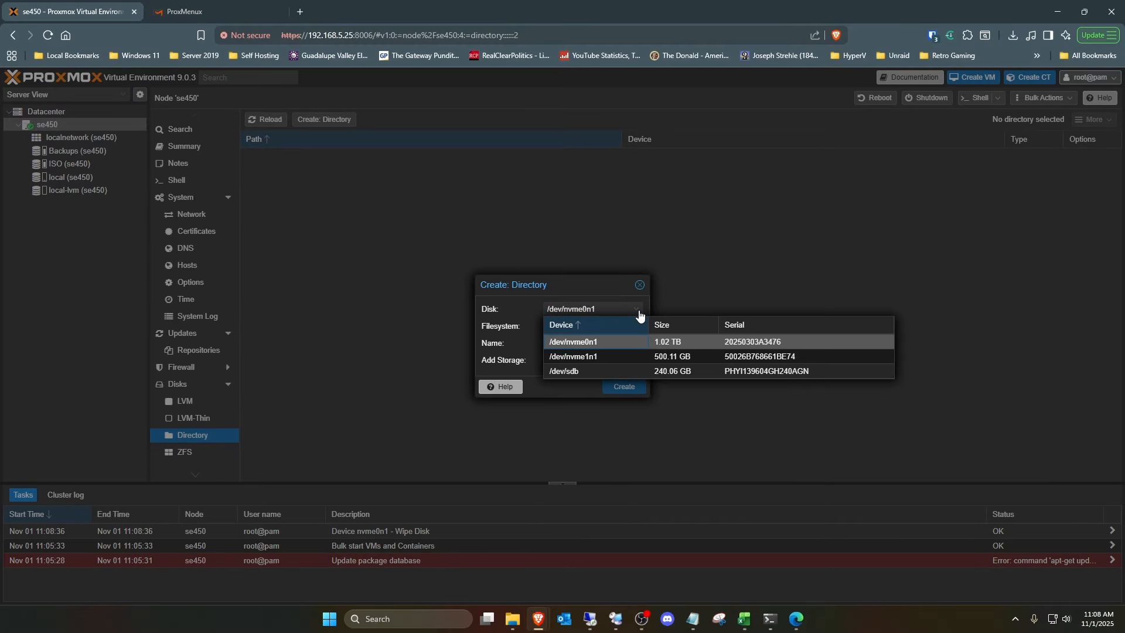
{"action": "left_click", "coordinate": [602, 343]}
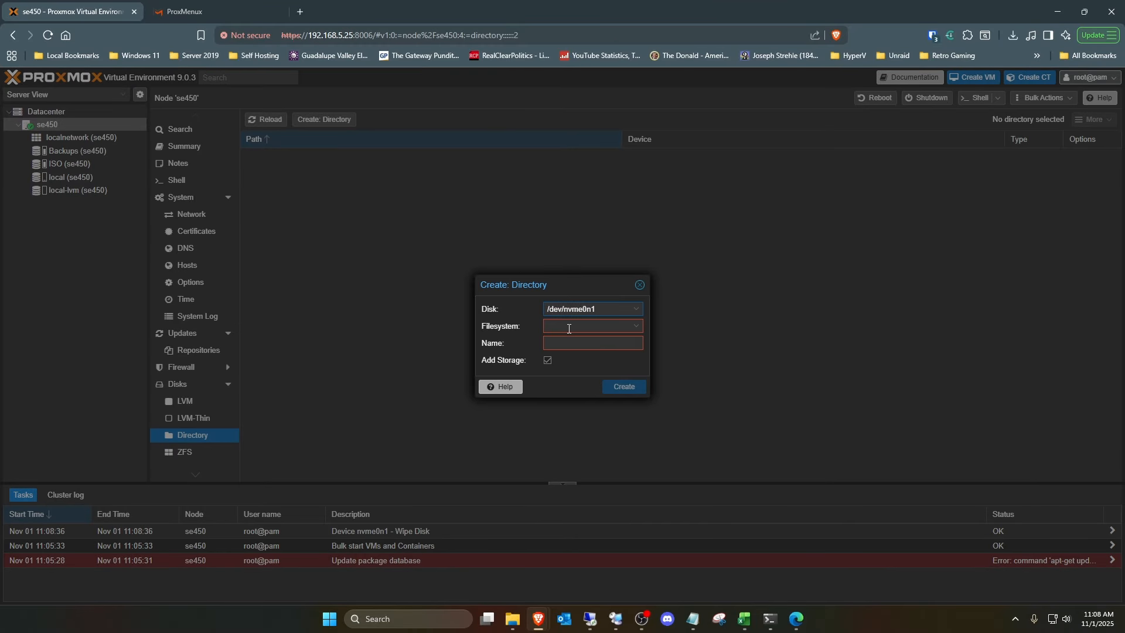
{"action": "left_click", "coordinate": [564, 327]}
{"action": "left_click", "coordinate": [573, 337]}
{"action": "left_click", "coordinate": [565, 346]}
{"action": "type", "text": "tb"}
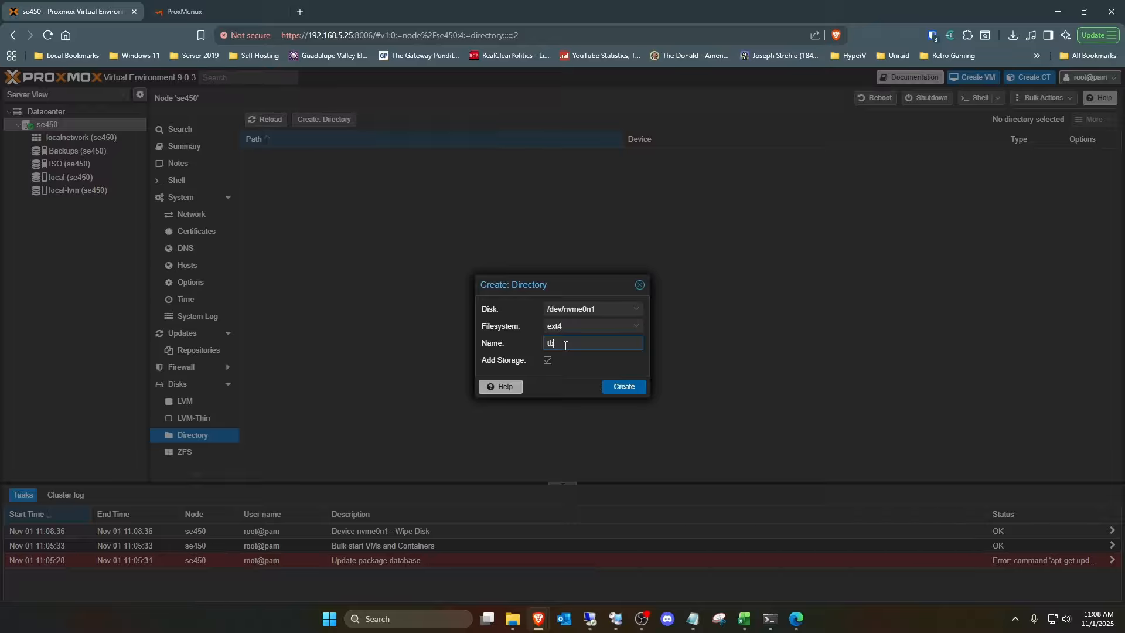
{"action": "type", "text": "1-1"}
{"action": "left_click", "coordinate": [639, 388]}
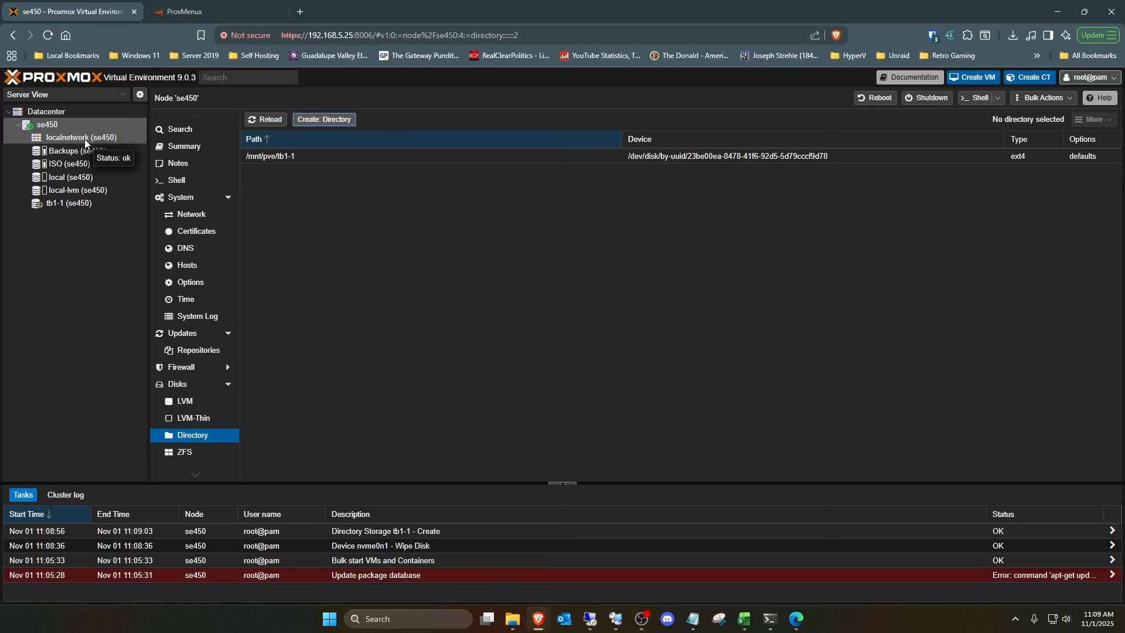
- Check the se450 node's available package updates and APT repositories, and open the node's shell
{"action": "left_click", "coordinate": [191, 338]}
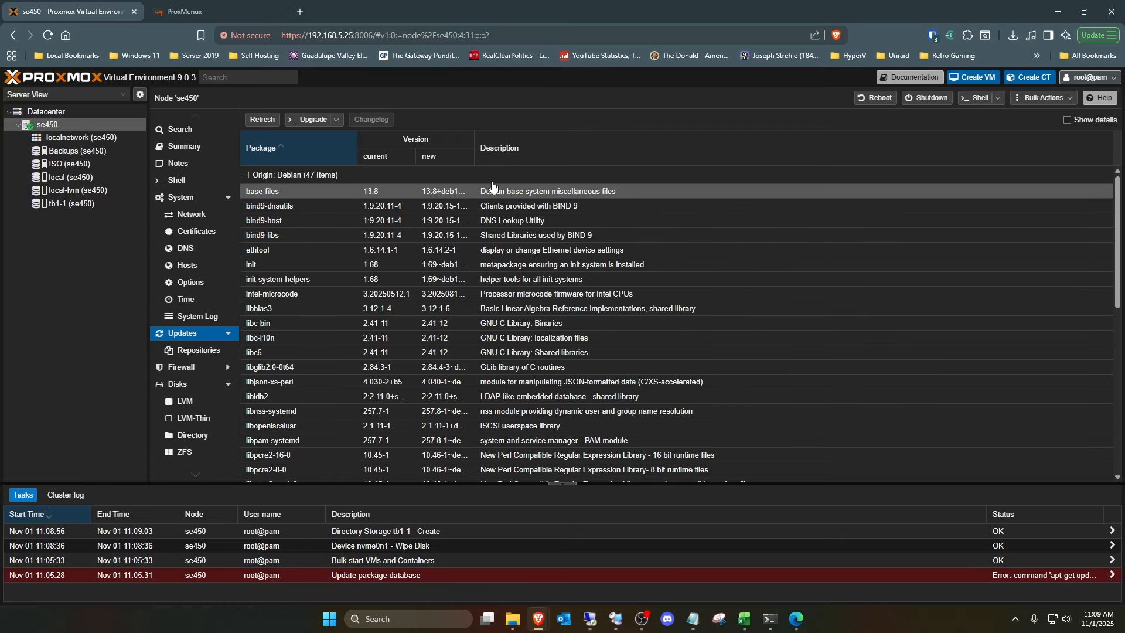
{"action": "left_click", "coordinate": [196, 350]}
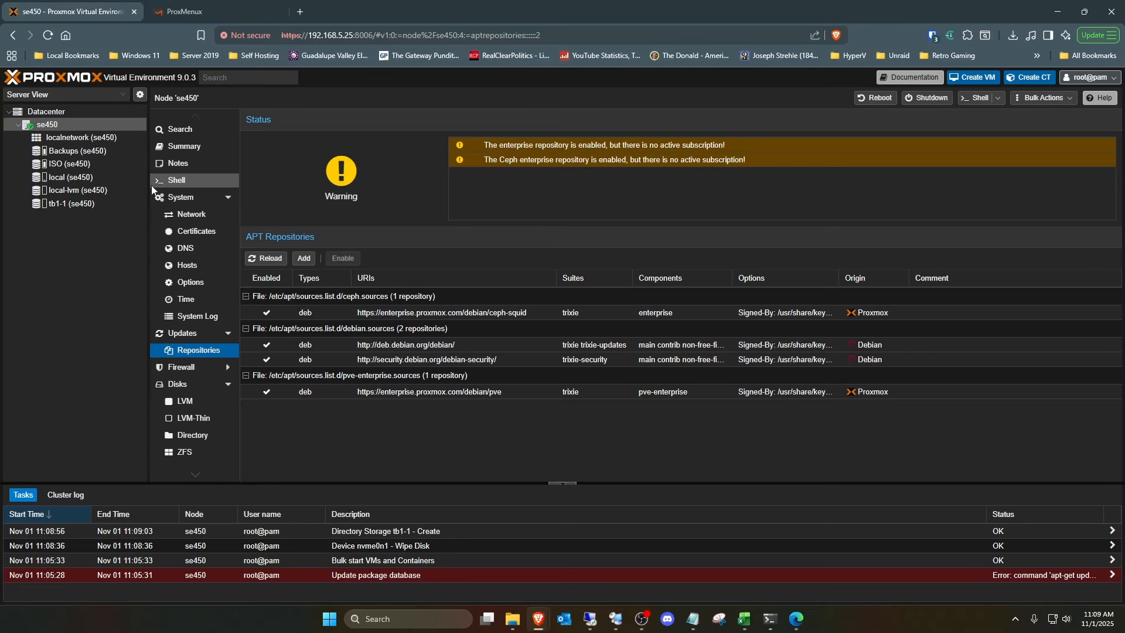
{"action": "left_click", "coordinate": [176, 184]}
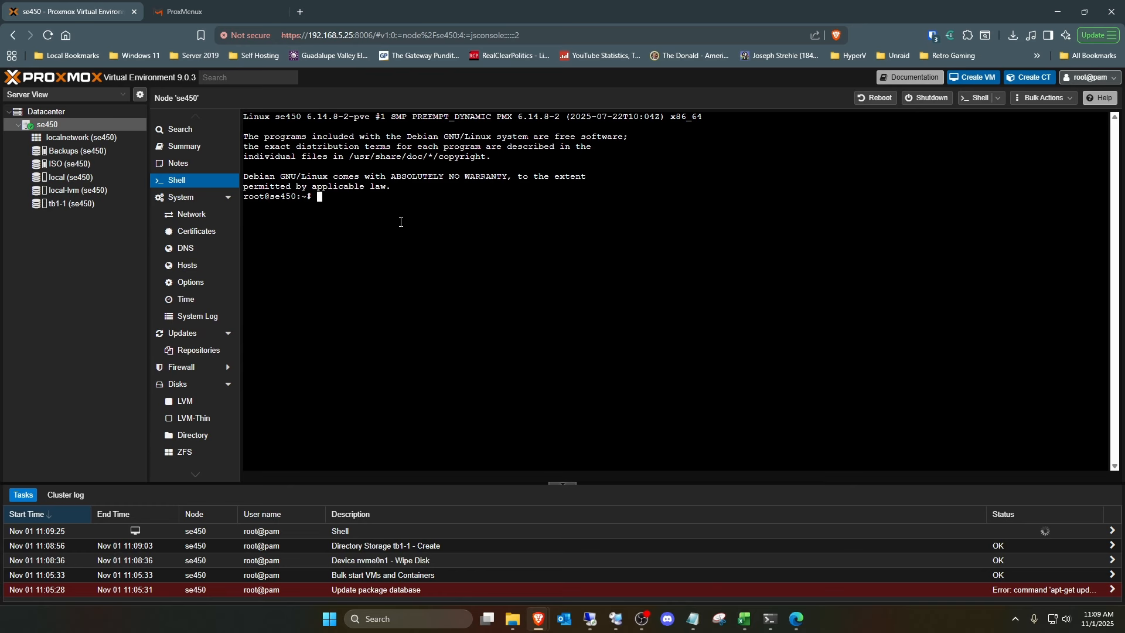
- Copy the install command from the Installation page of the ProxMenux documentation
{"action": "left_click", "coordinate": [229, 8]}
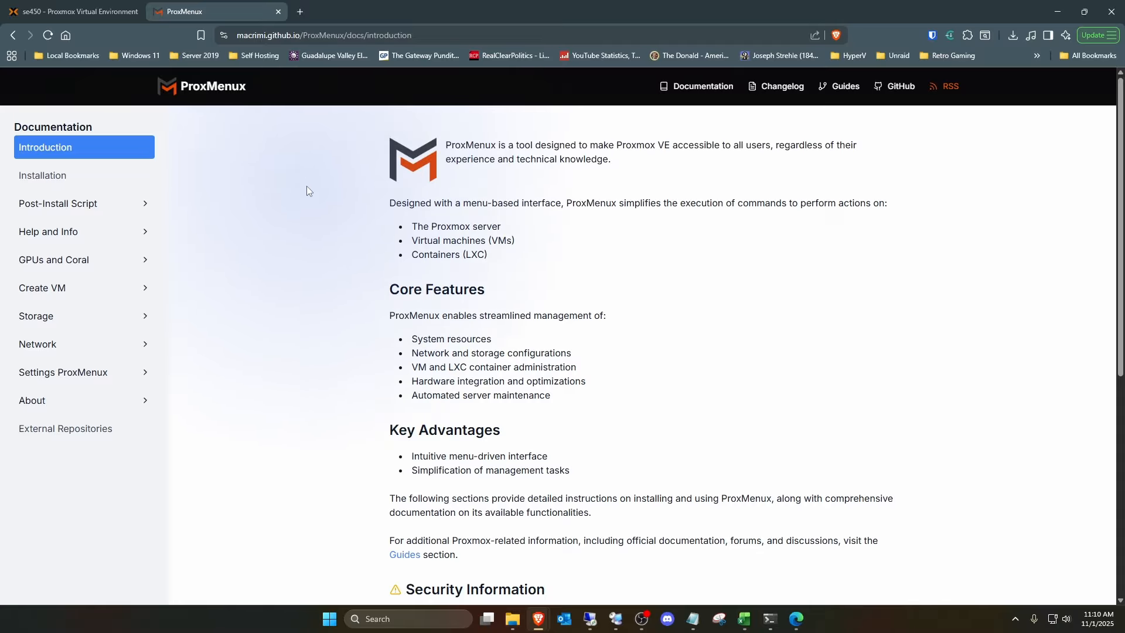
{"action": "left_click", "coordinate": [104, 179]}
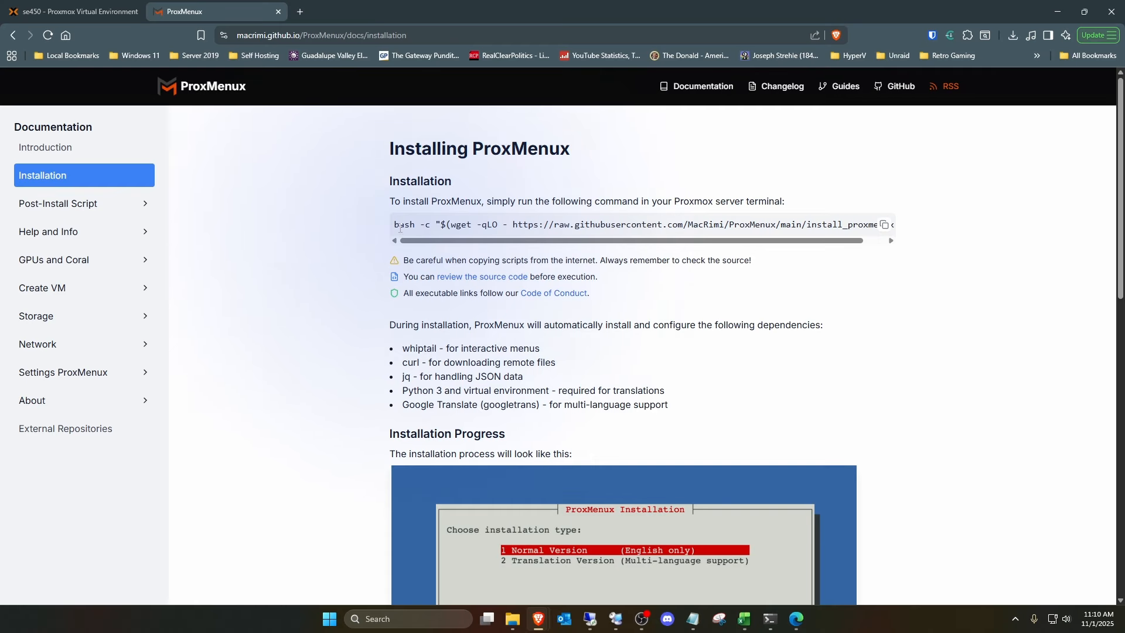
{"action": "left_click", "coordinate": [884, 225]}
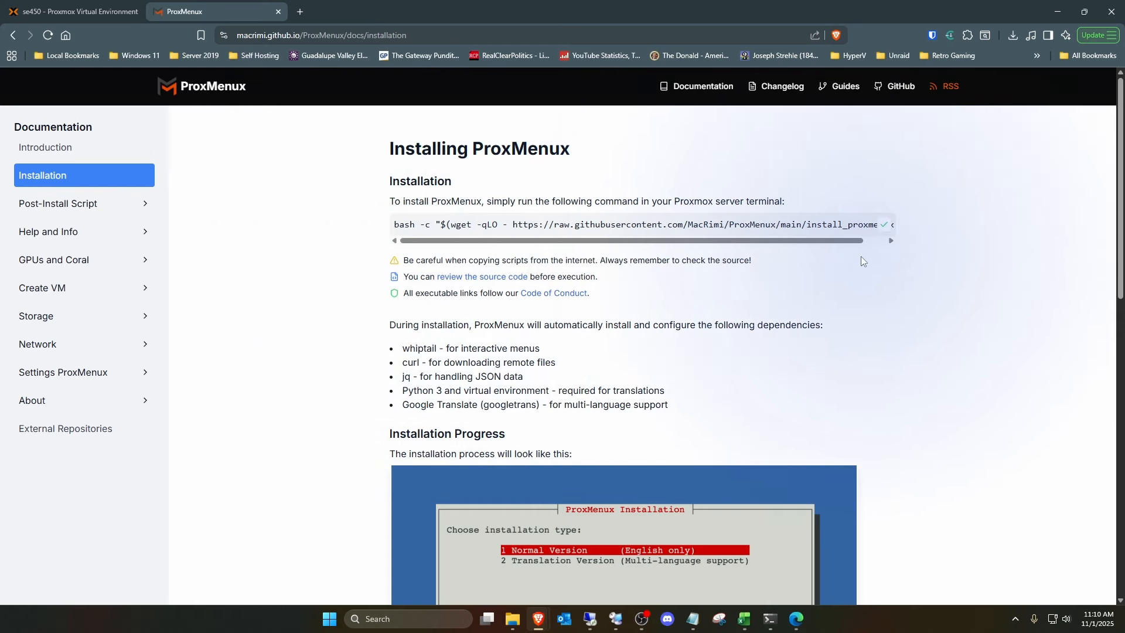
- Run the copied ProxMenux install command in the se450 shell and choose the Normal Version (English only)
{"action": "left_click", "coordinate": [71, 11]}
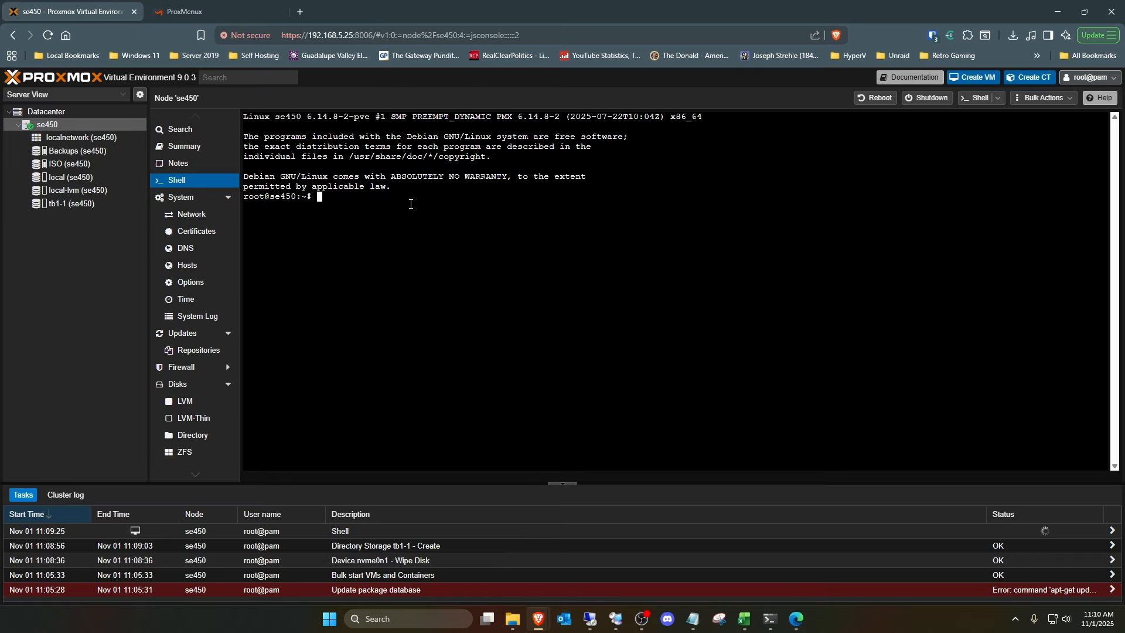
{"action": "right_click", "coordinate": [331, 203]}
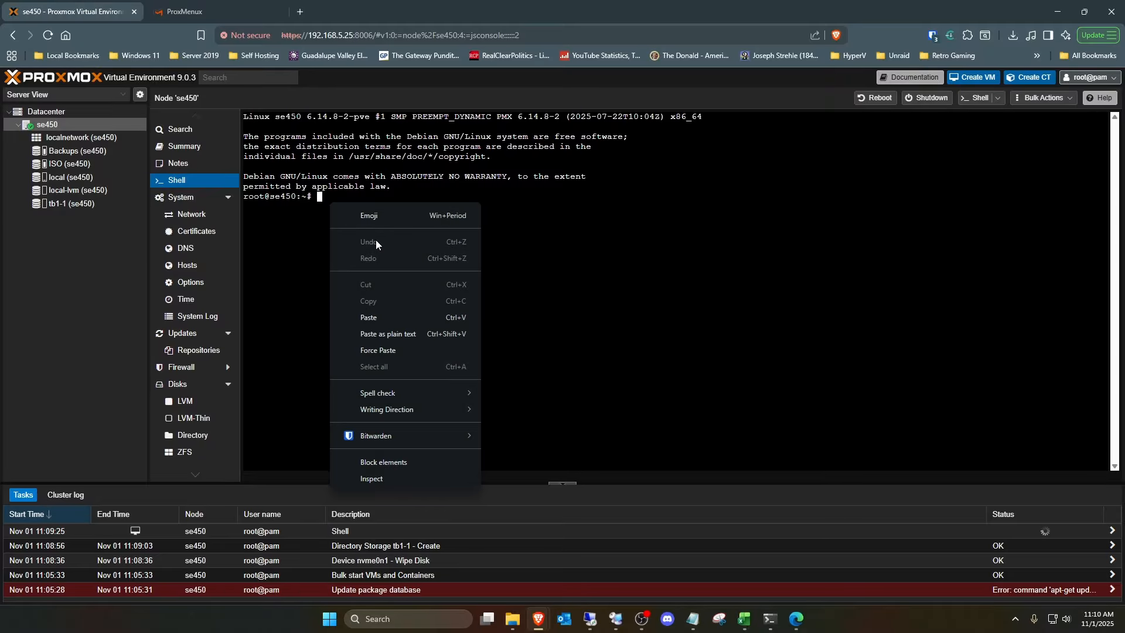
{"action": "left_click", "coordinate": [396, 318]}
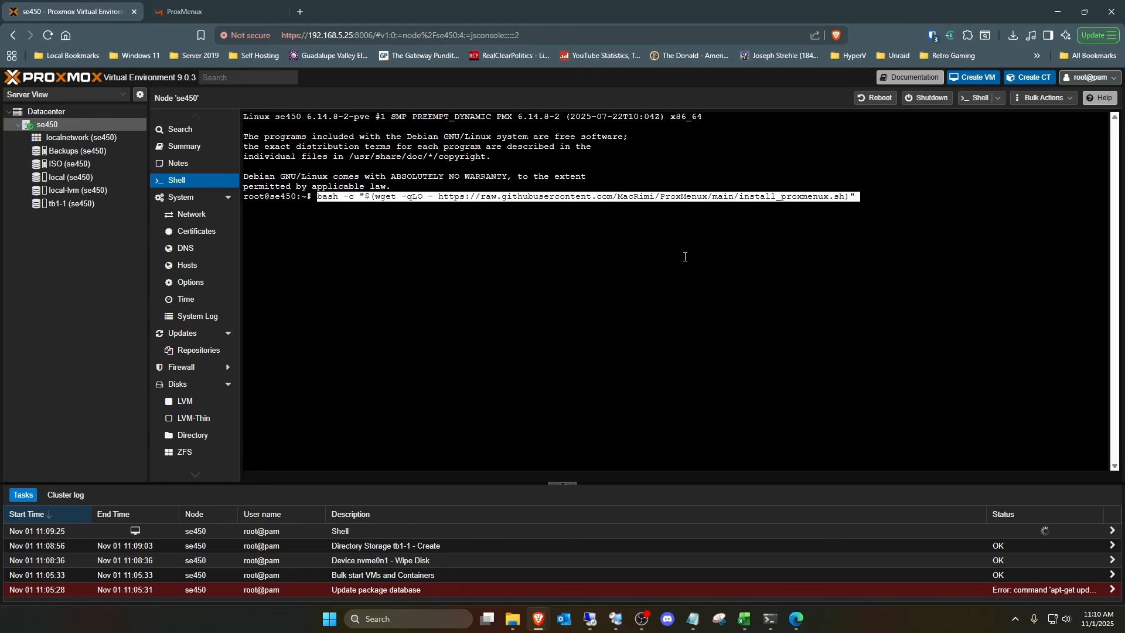
{"action": "key", "text": "Return"}
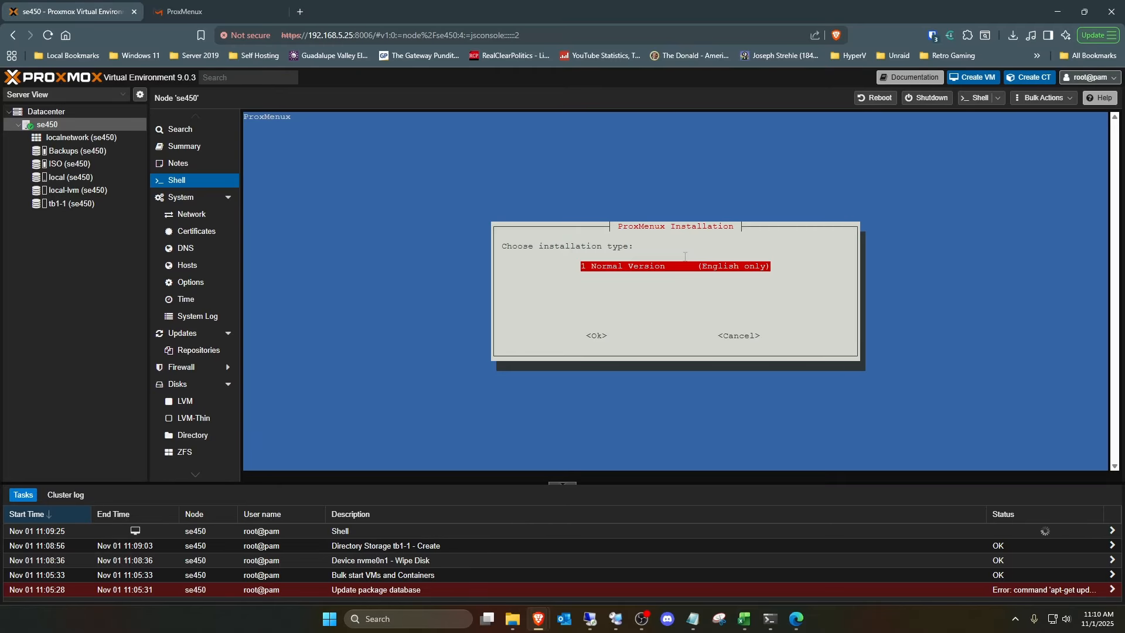
{"action": "key", "text": "Return"}
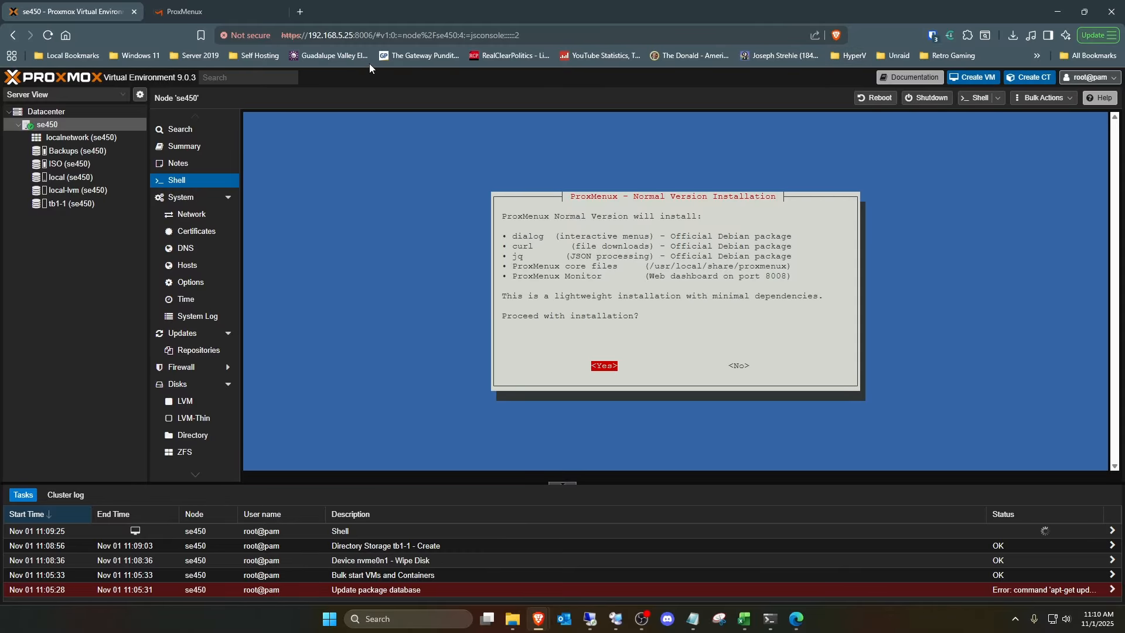
- Read the ProxMenux installation documentation on how to launch and uninstall the tool, and return to the Proxmox shell
{"action": "left_click", "coordinate": [234, 11]}
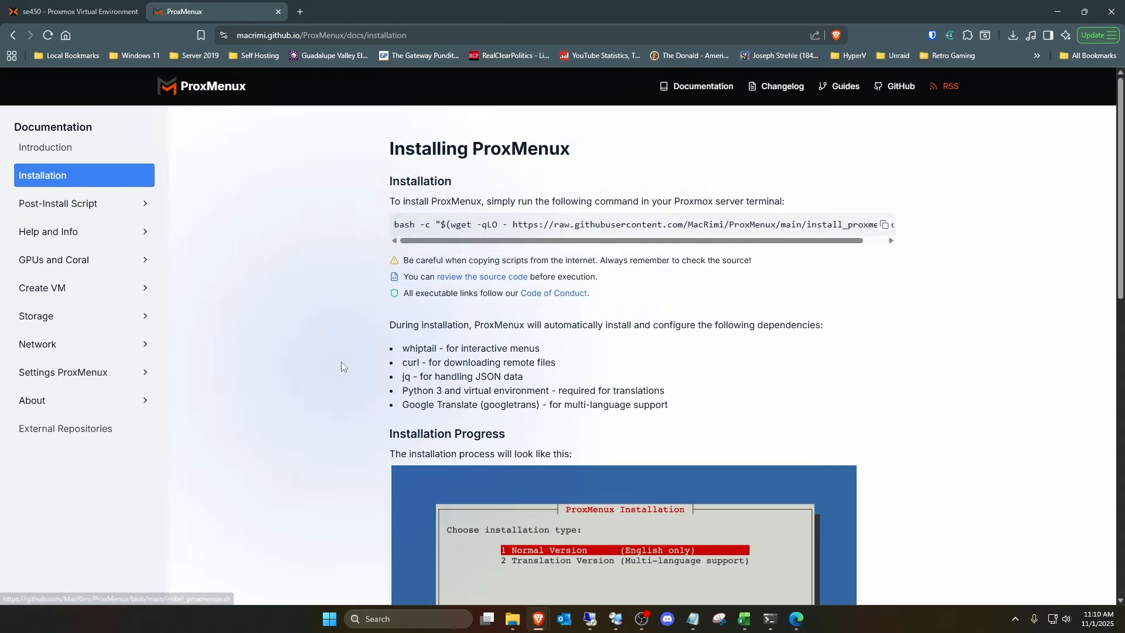
{"action": "scroll", "coordinate": [342, 361], "scroll_direction": "down", "scroll_amount": 5}
{"action": "scroll", "coordinate": [434, 346], "scroll_direction": "down", "scroll_amount": 2}
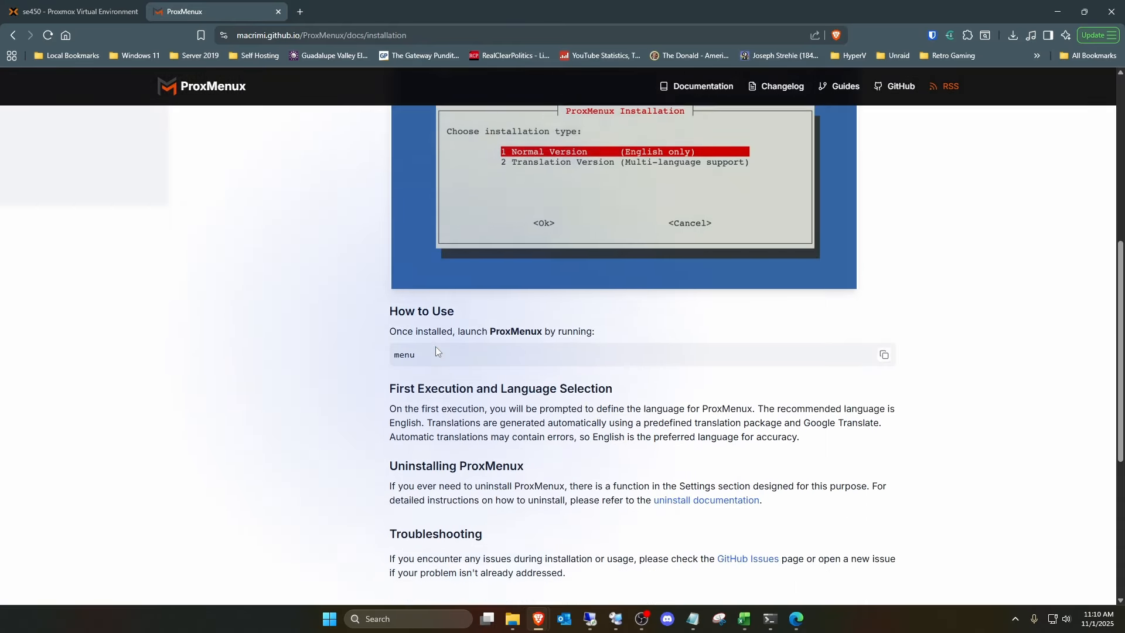
{"action": "scroll", "coordinate": [435, 350], "scroll_direction": "down", "scroll_amount": 2}
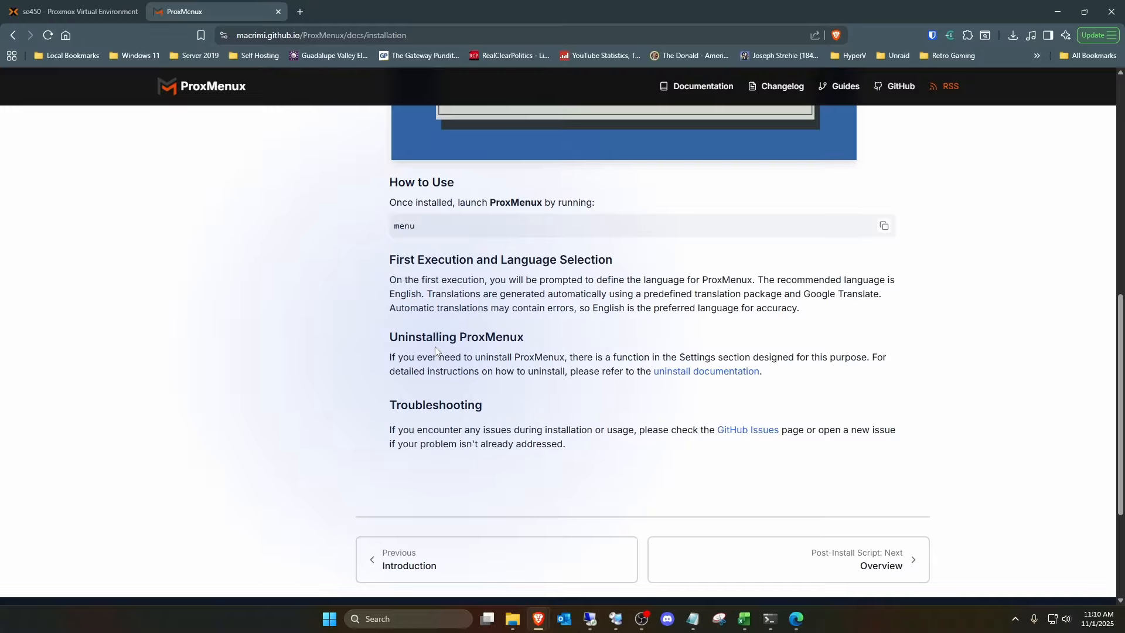
{"action": "scroll", "coordinate": [434, 346], "scroll_direction": "up", "scroll_amount": 4}
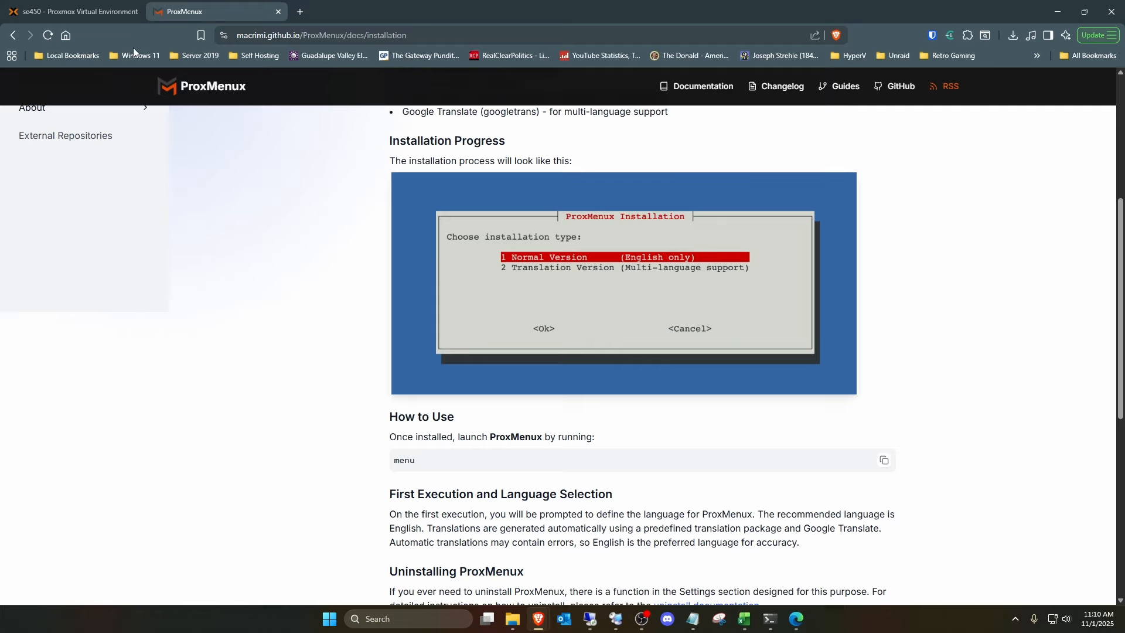
{"action": "left_click", "coordinate": [81, 13]}
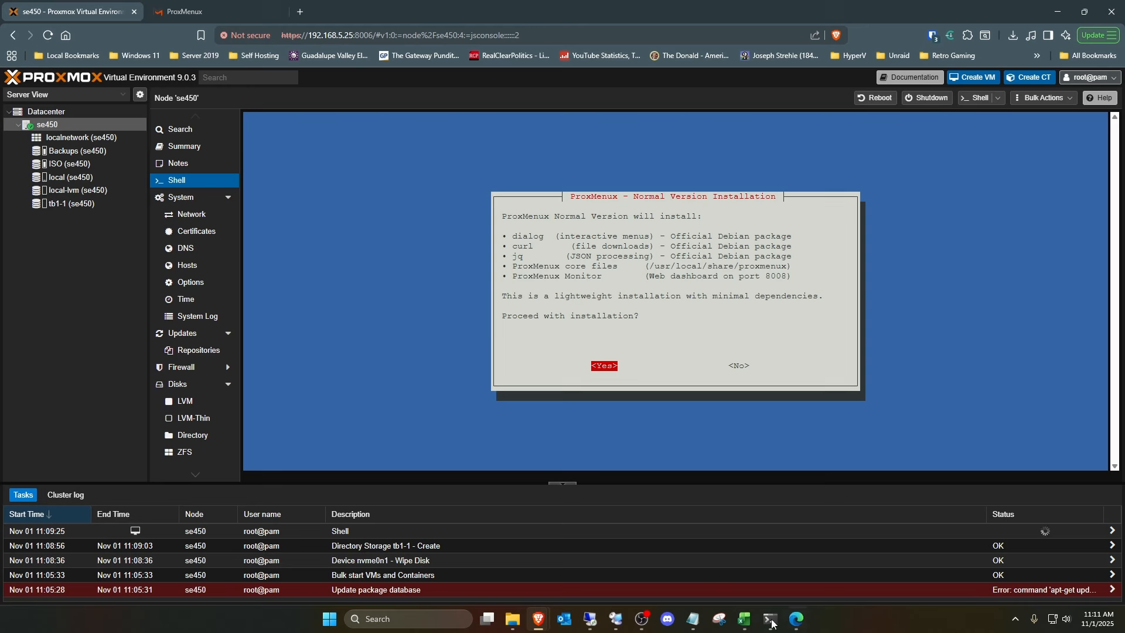
- Capture the ProxMenux installation prompt with Snipping Tool, and agree in the Proxmox shell to proceed with the installation
{"action": "left_click", "coordinate": [717, 622]}
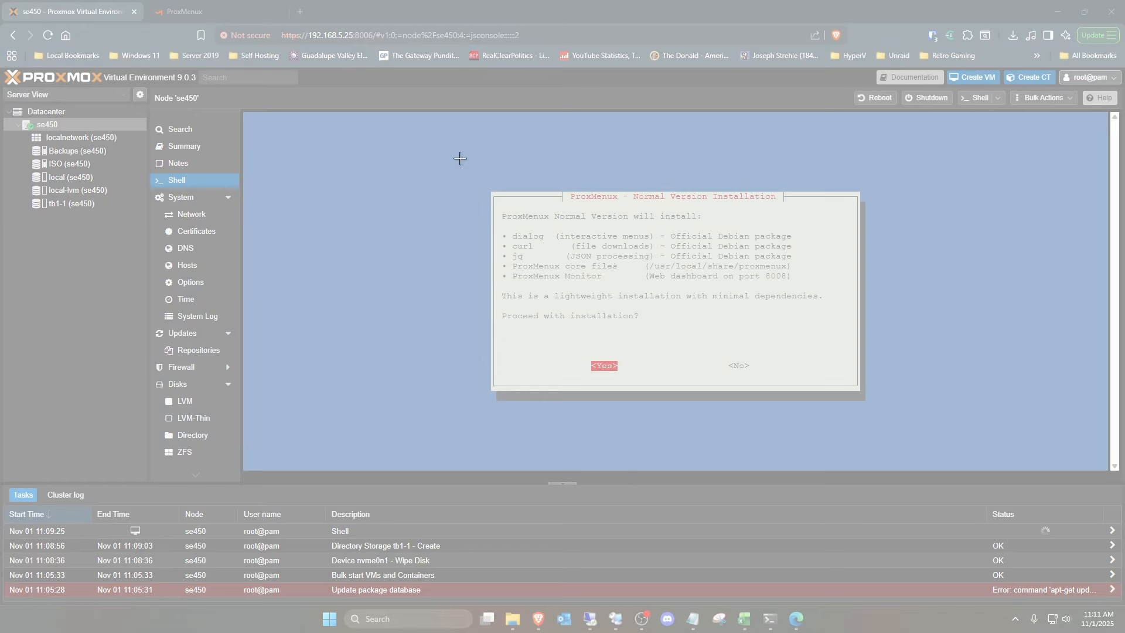
{"action": "left_click_drag", "start_coordinate": [426, 155], "coordinate": [938, 446]}
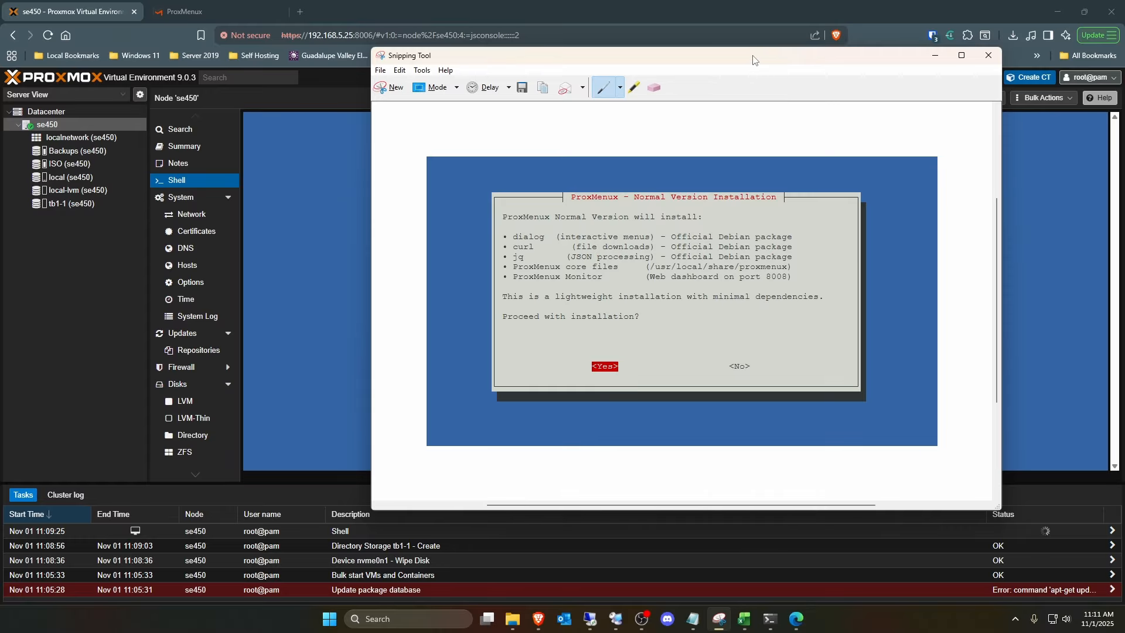
{"action": "left_click_drag", "start_coordinate": [753, 56], "coordinate": [1124, 176]}
{"action": "key", "text": "alt+Tab"}
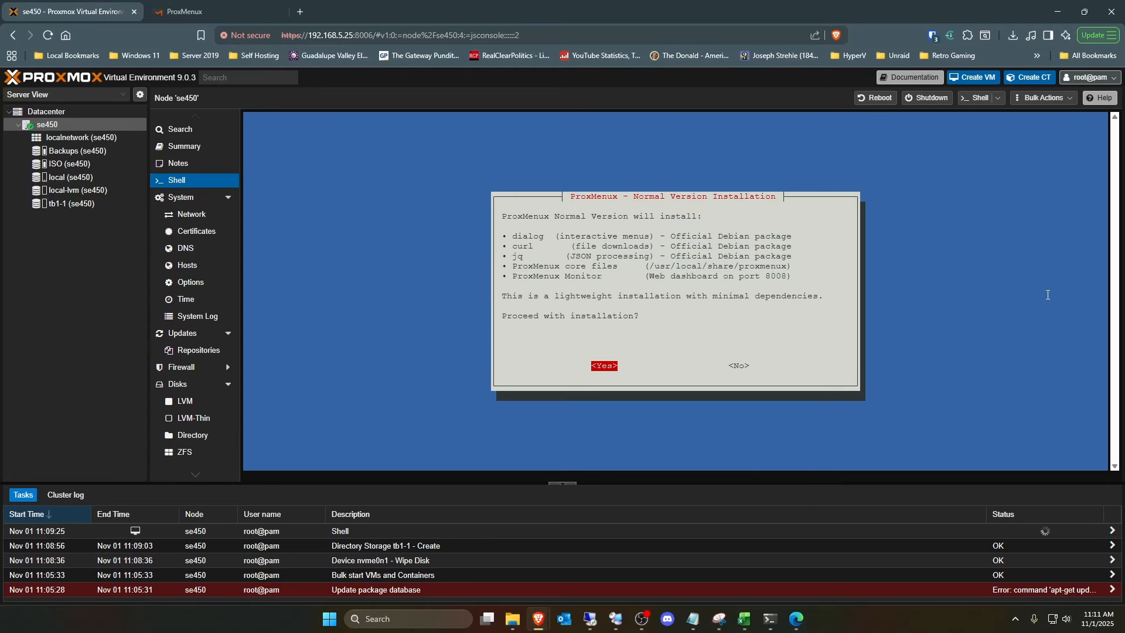
{"action": "key", "text": "Return"}
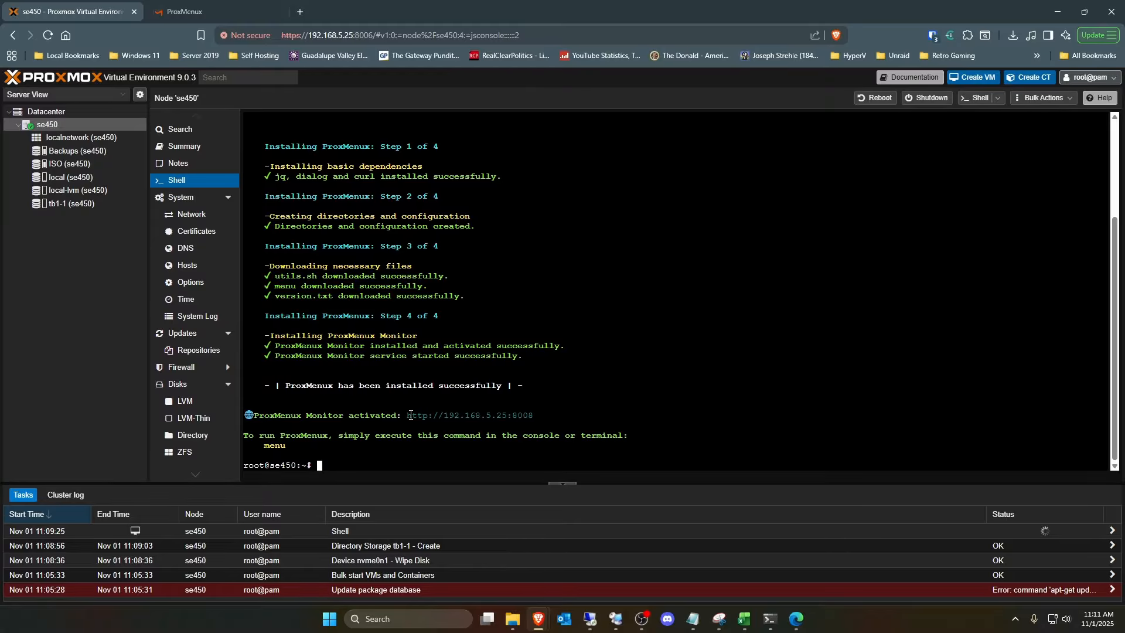
{"action": "left_click_drag", "start_coordinate": [409, 415], "coordinate": [534, 413]}
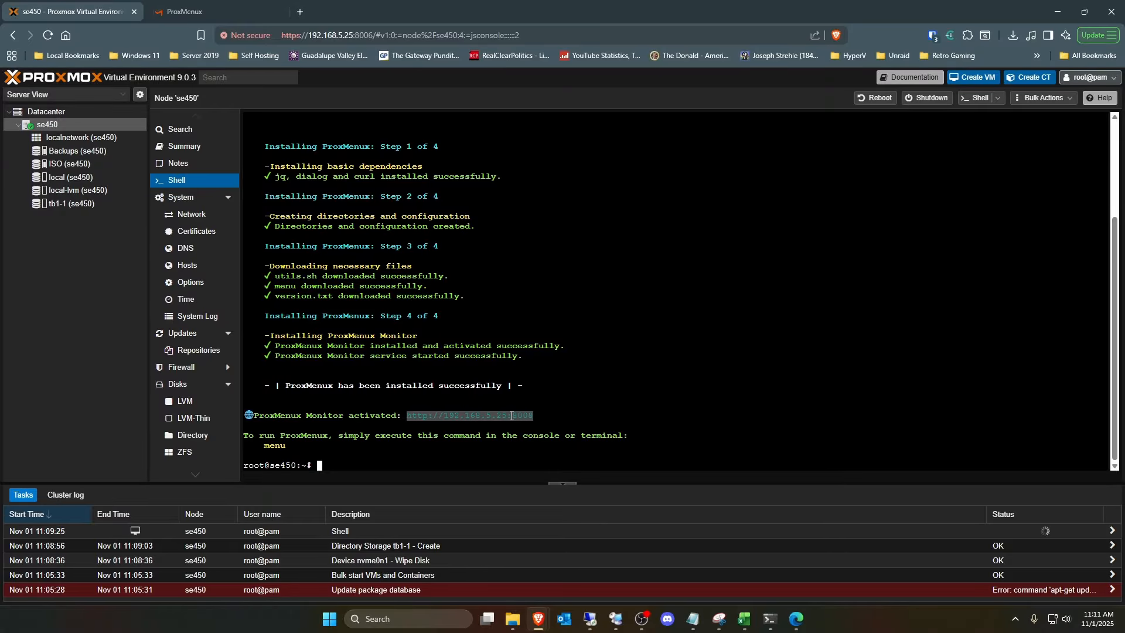
{"action": "right_click", "coordinate": [511, 415]}
{"action": "left_click", "coordinate": [577, 170]}
{"action": "left_click", "coordinate": [300, 12]}
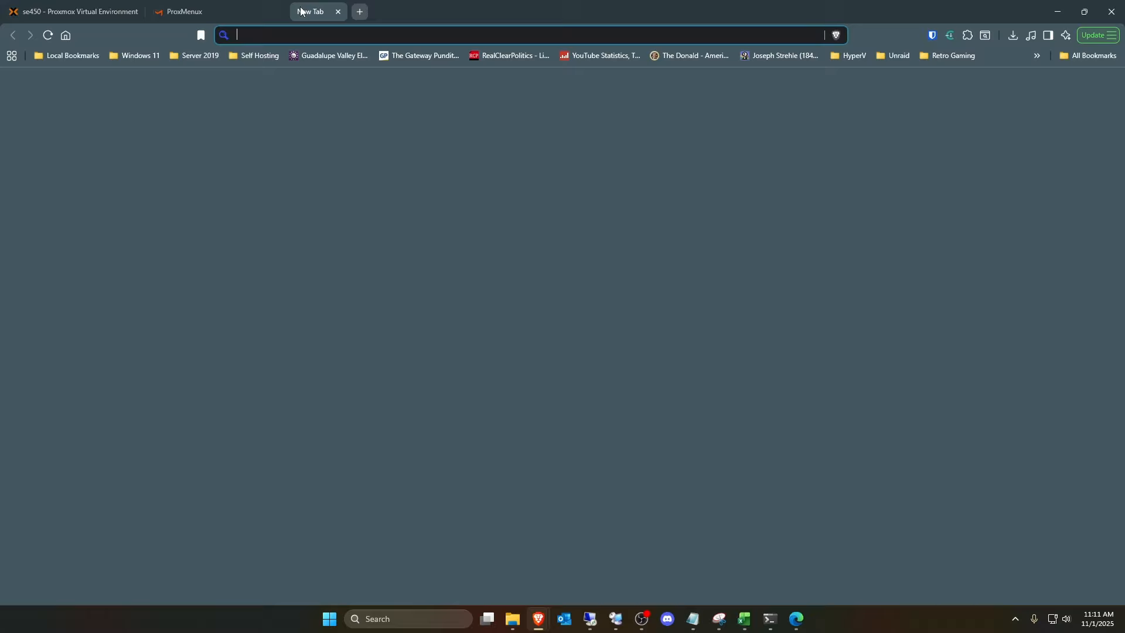
{"action": "right_click", "coordinate": [330, 40]}
{"action": "left_click", "coordinate": [381, 133]}
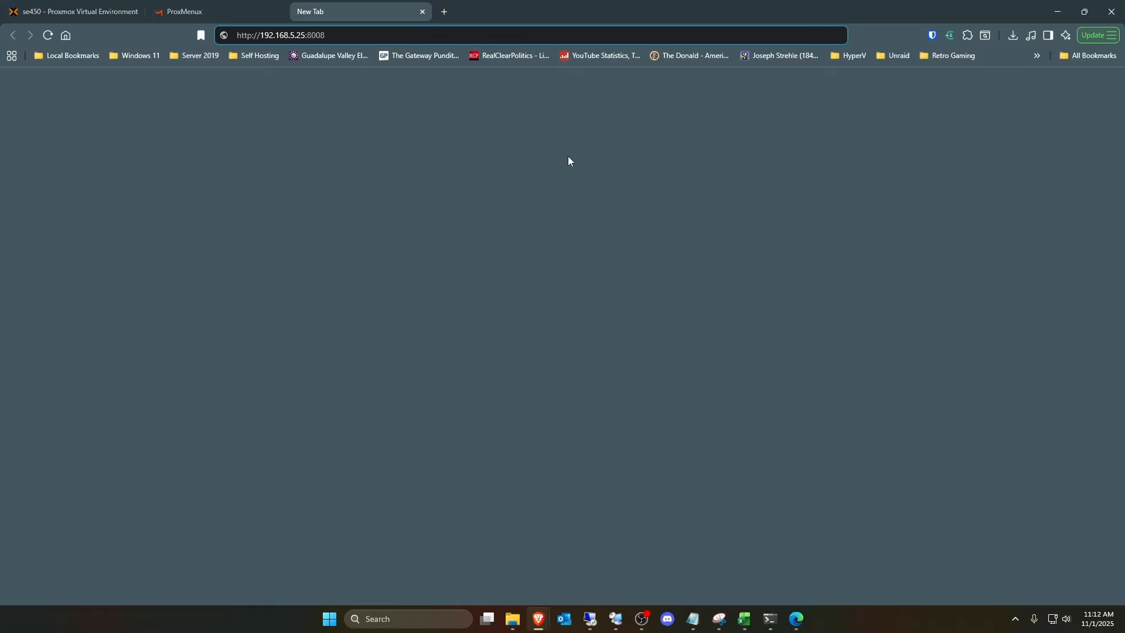
{"action": "key", "text": "Return"}
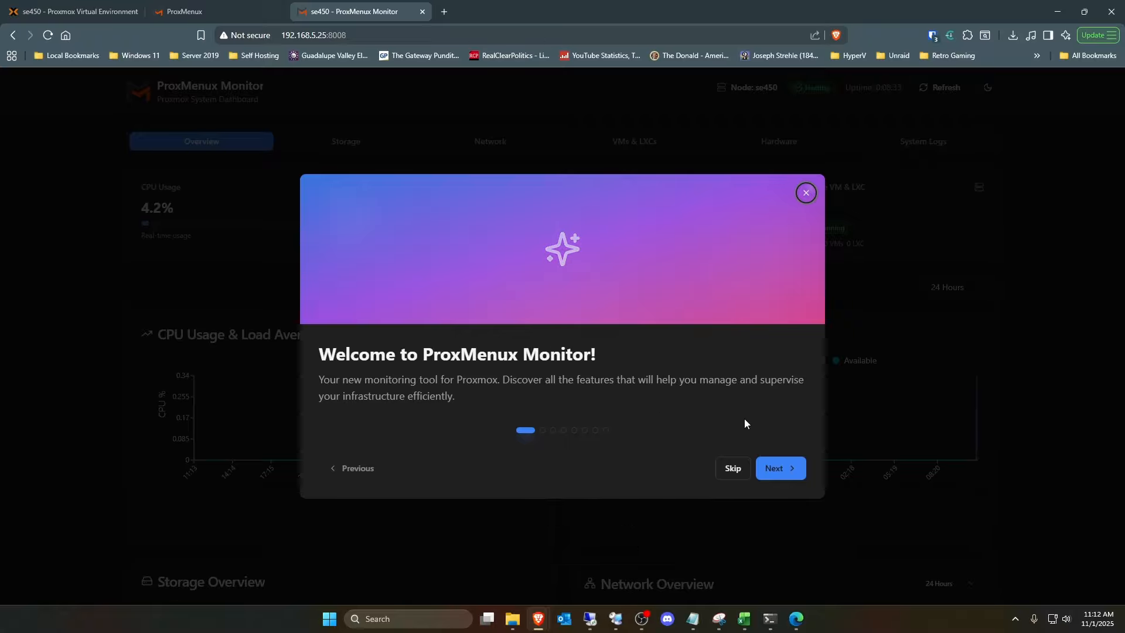
- Go through the ProxMenux Monitor welcome tour to its end and look over the Overview dashboard
{"action": "left_click", "coordinate": [786, 474]}
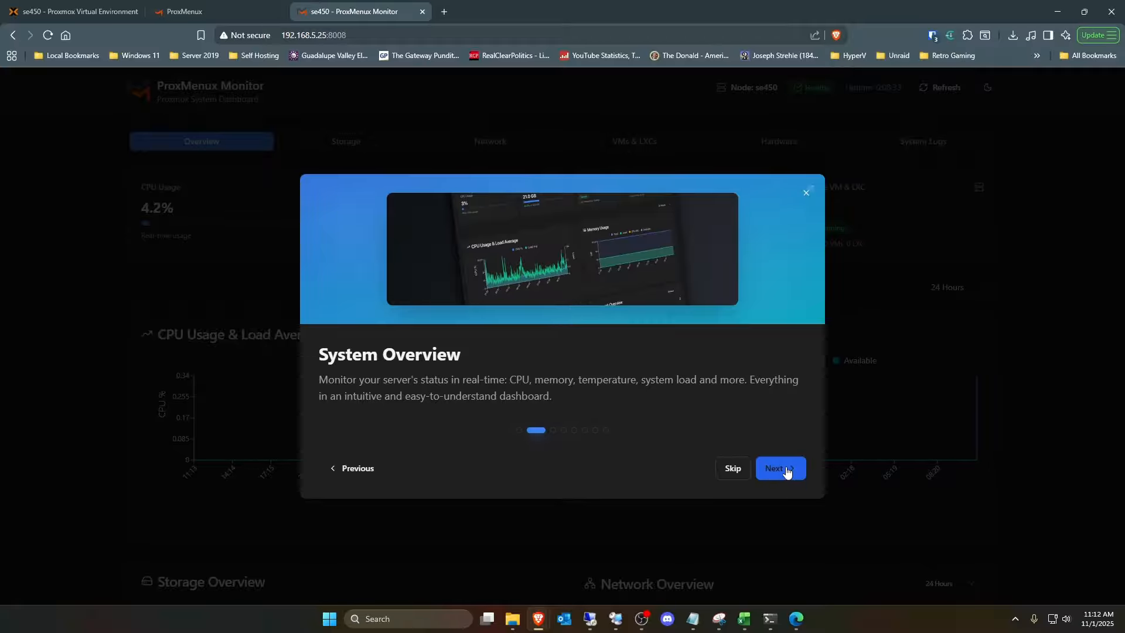
{"action": "left_click", "coordinate": [786, 470]}
{"action": "left_click", "coordinate": [785, 470]}
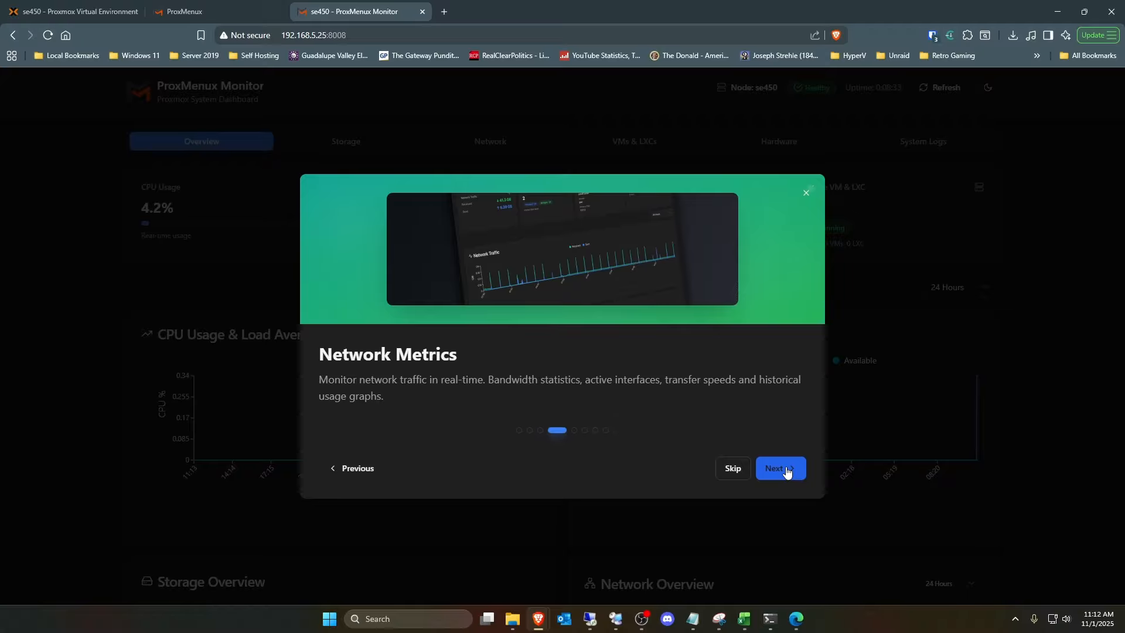
{"action": "left_click", "coordinate": [787, 470]}
{"action": "left_click", "coordinate": [787, 470]}
{"action": "left_click", "coordinate": [787, 470]}
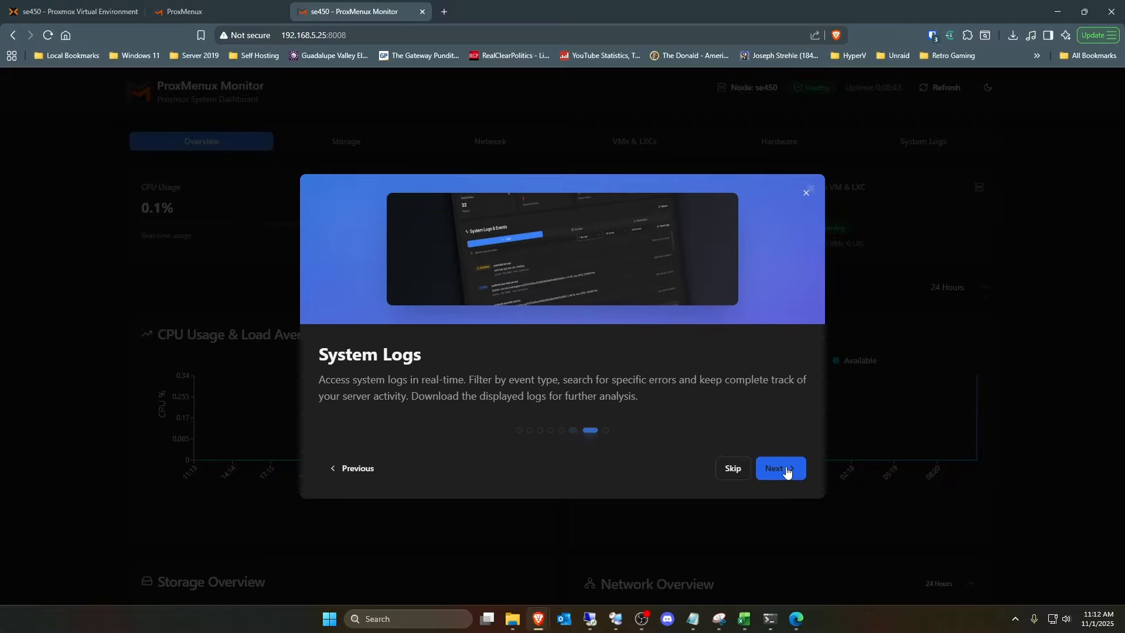
{"action": "left_click", "coordinate": [786, 469]}
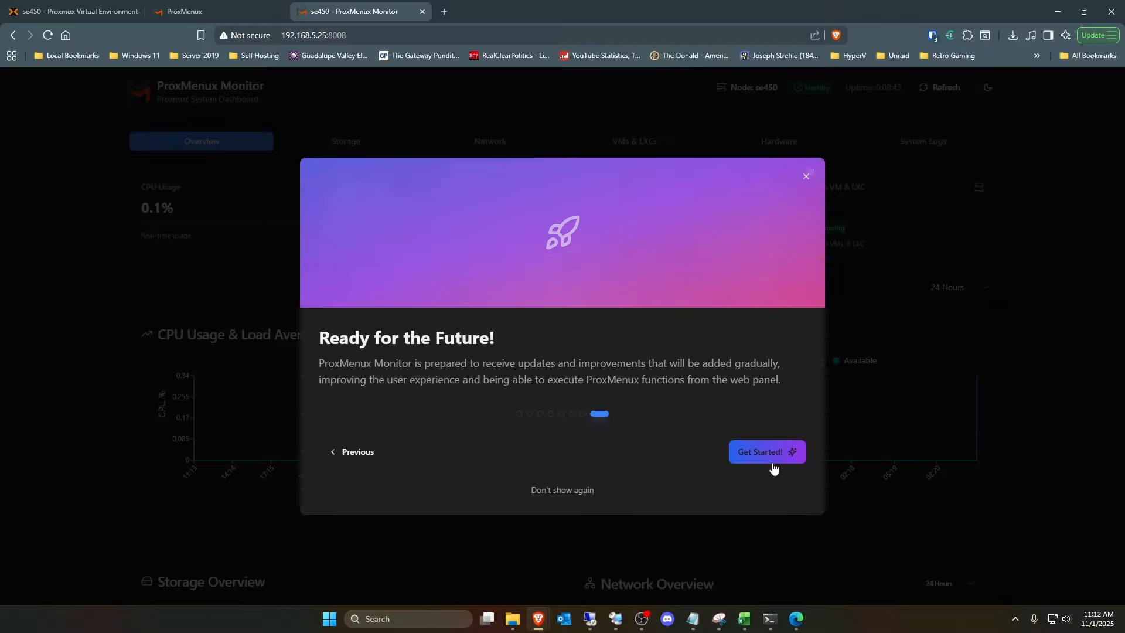
{"action": "left_click", "coordinate": [775, 457]}
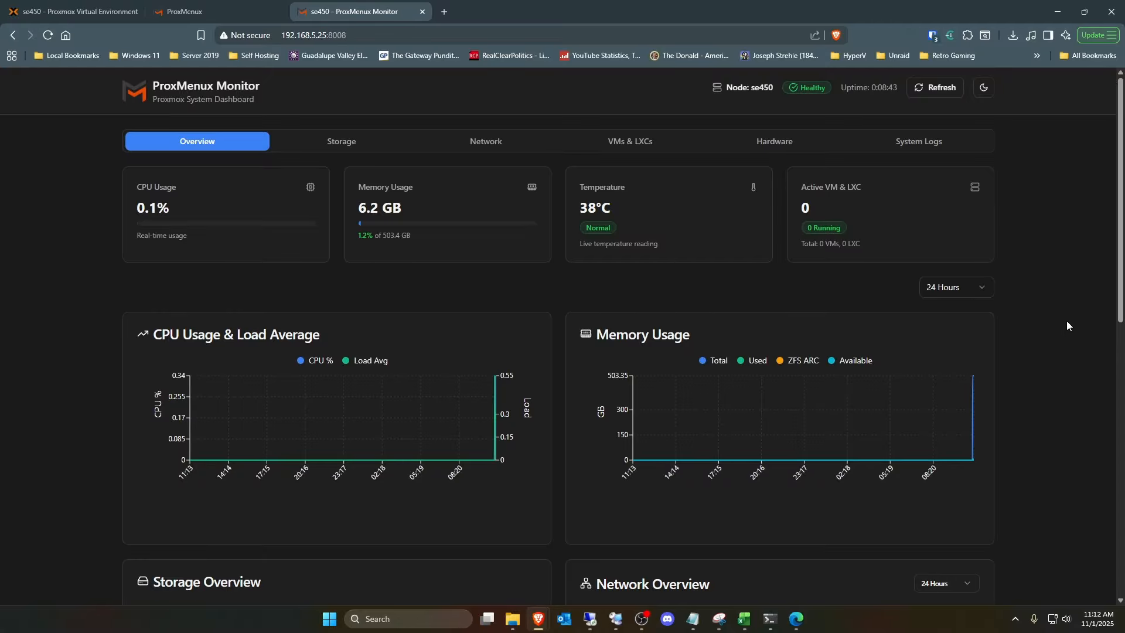
{"action": "scroll", "coordinate": [1067, 325], "scroll_direction": "down", "scroll_amount": 3}
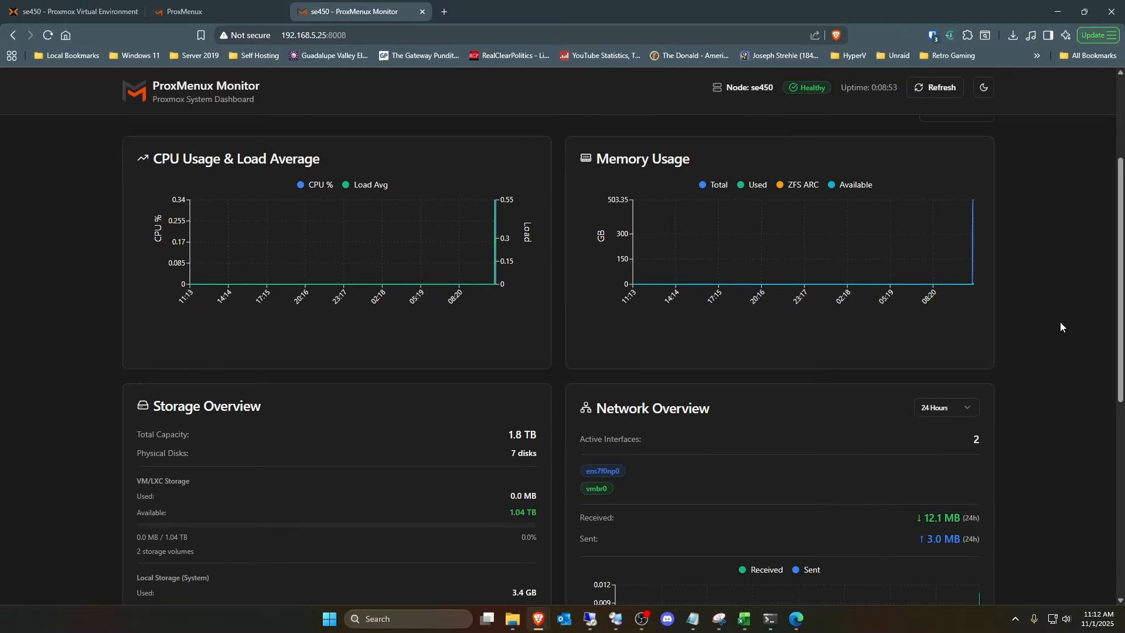
- Look over the storage, network and system information sections of the Overview dashboard
{"action": "scroll", "coordinate": [1060, 323], "scroll_direction": "down", "scroll_amount": 4}
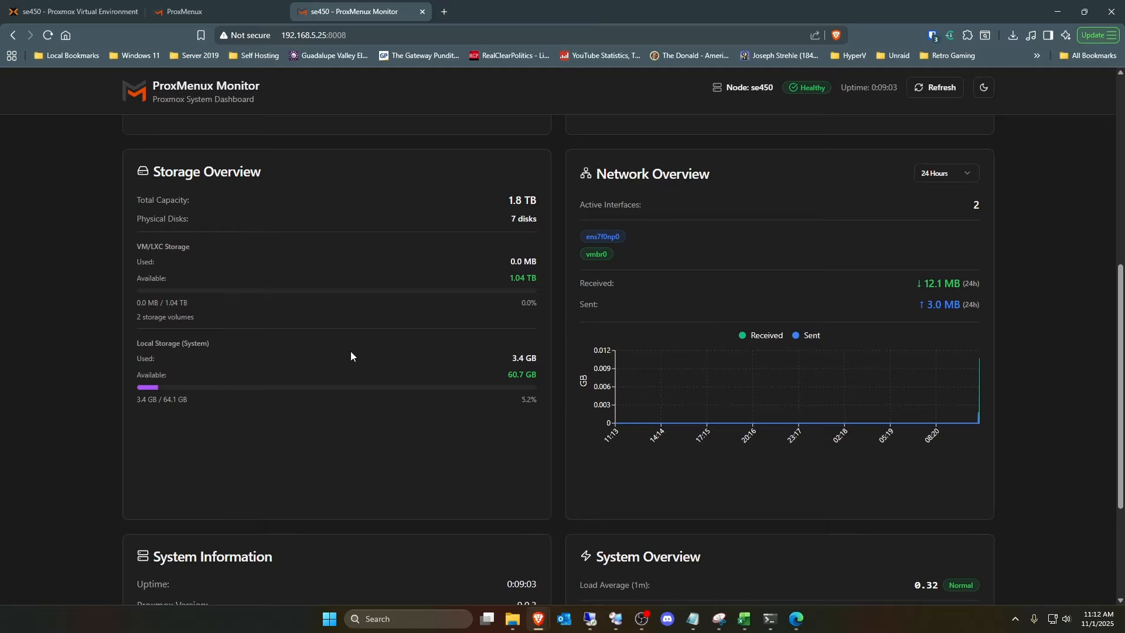
{"action": "scroll", "coordinate": [350, 352], "scroll_direction": "down", "scroll_amount": 3}
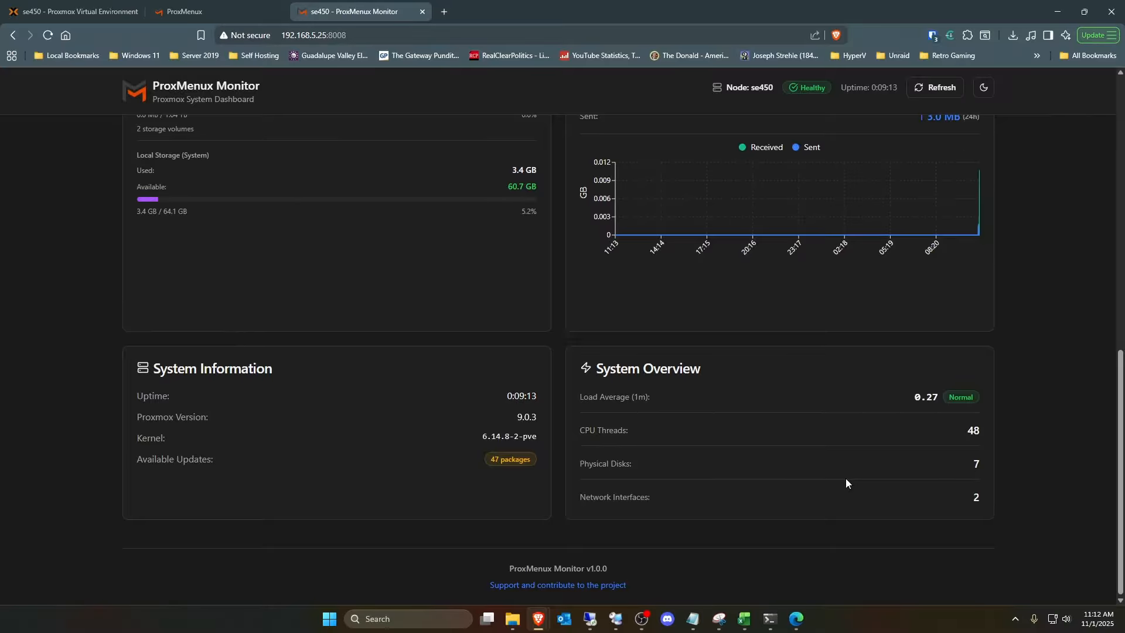
{"action": "scroll", "coordinate": [846, 479], "scroll_direction": "up", "scroll_amount": 7}
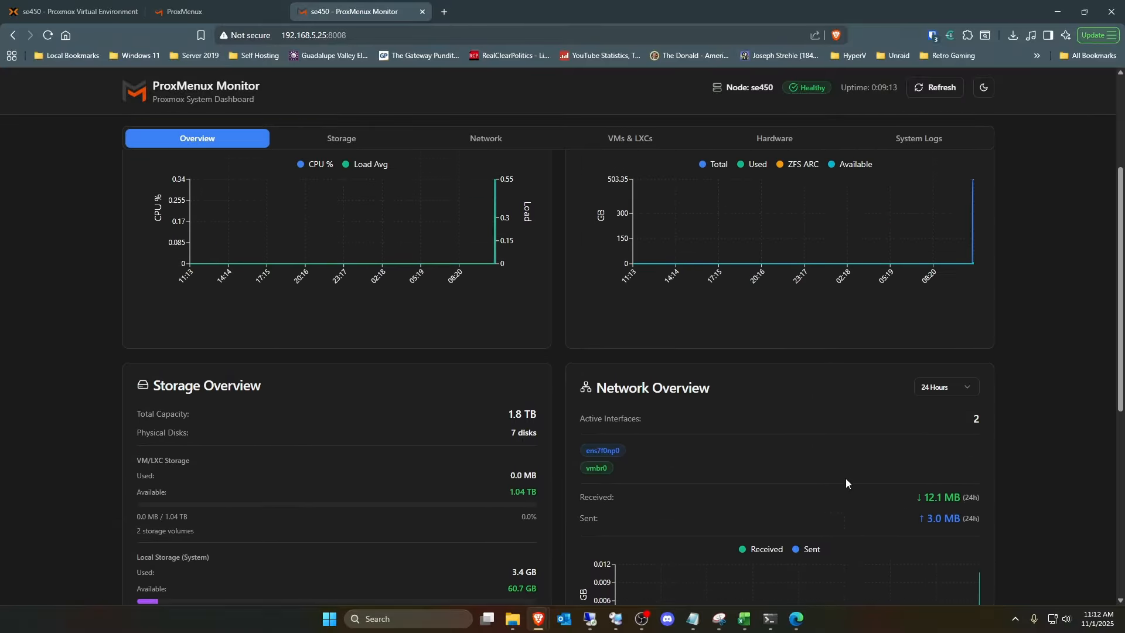
{"action": "scroll", "coordinate": [846, 478], "scroll_direction": "up", "scroll_amount": 3}
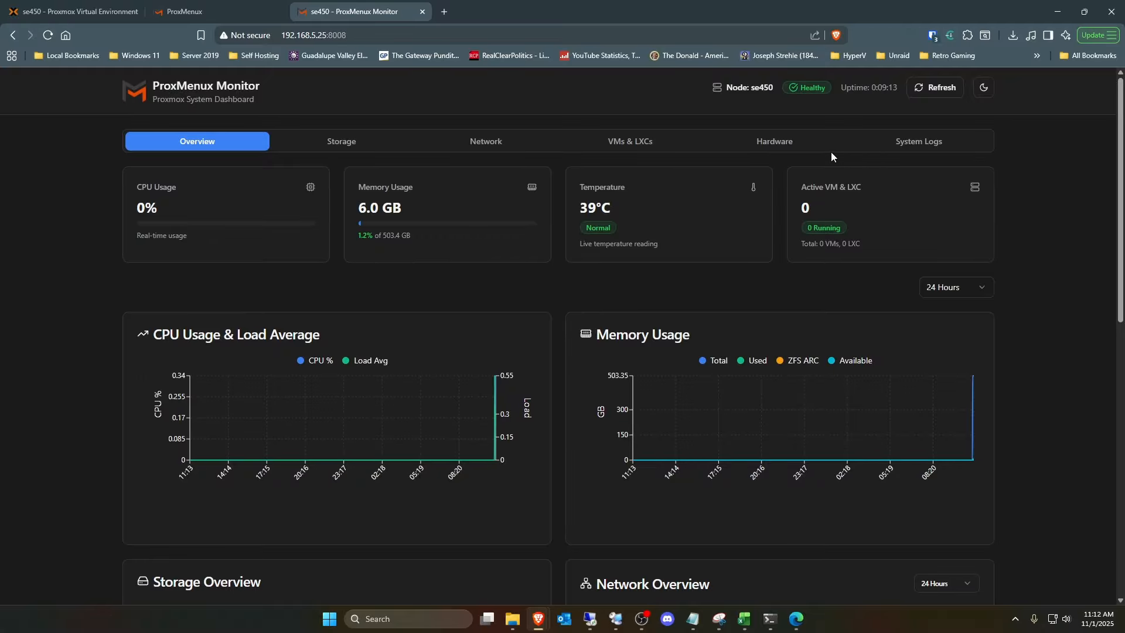
- Examine the Proxmox storage volumes and the SMART status of the physical disks in the ProxMenux Monitor storage view
{"action": "left_click", "coordinate": [337, 144]}
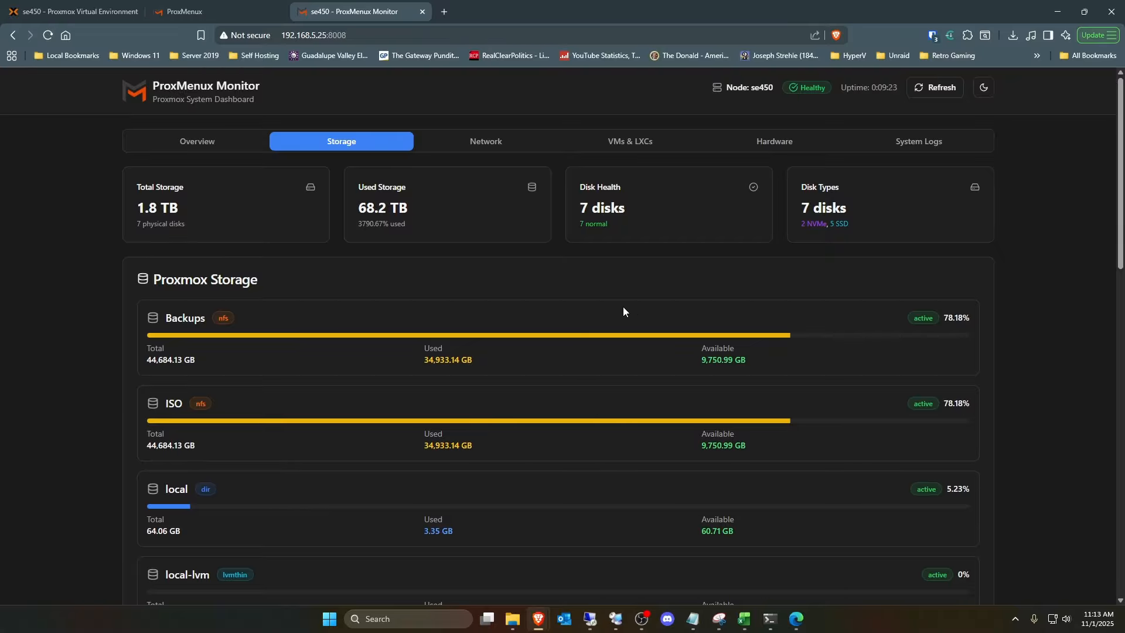
{"action": "scroll", "coordinate": [687, 313], "scroll_direction": "down", "scroll_amount": 9}
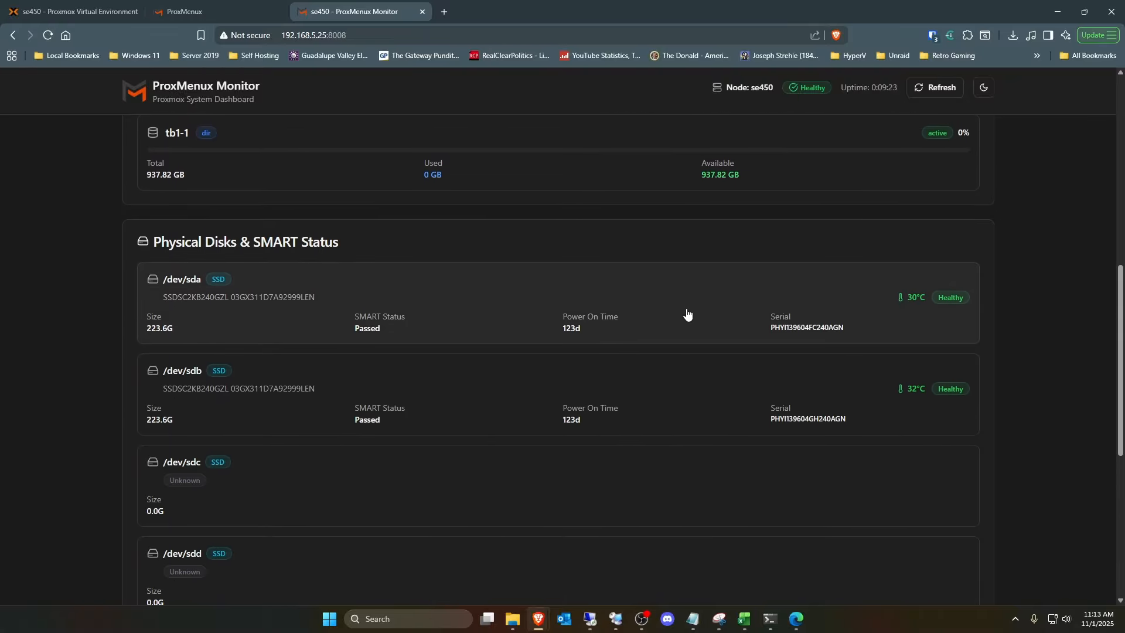
{"action": "scroll", "coordinate": [687, 314], "scroll_direction": "down", "scroll_amount": 3}
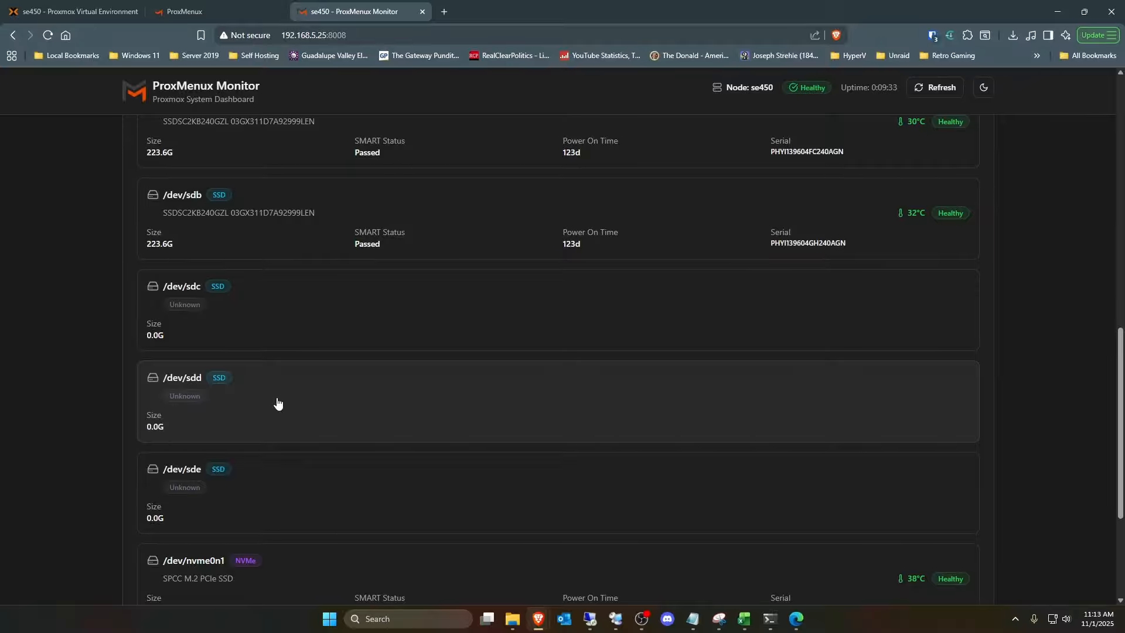
{"action": "scroll", "coordinate": [278, 403], "scroll_direction": "down", "scroll_amount": 1}
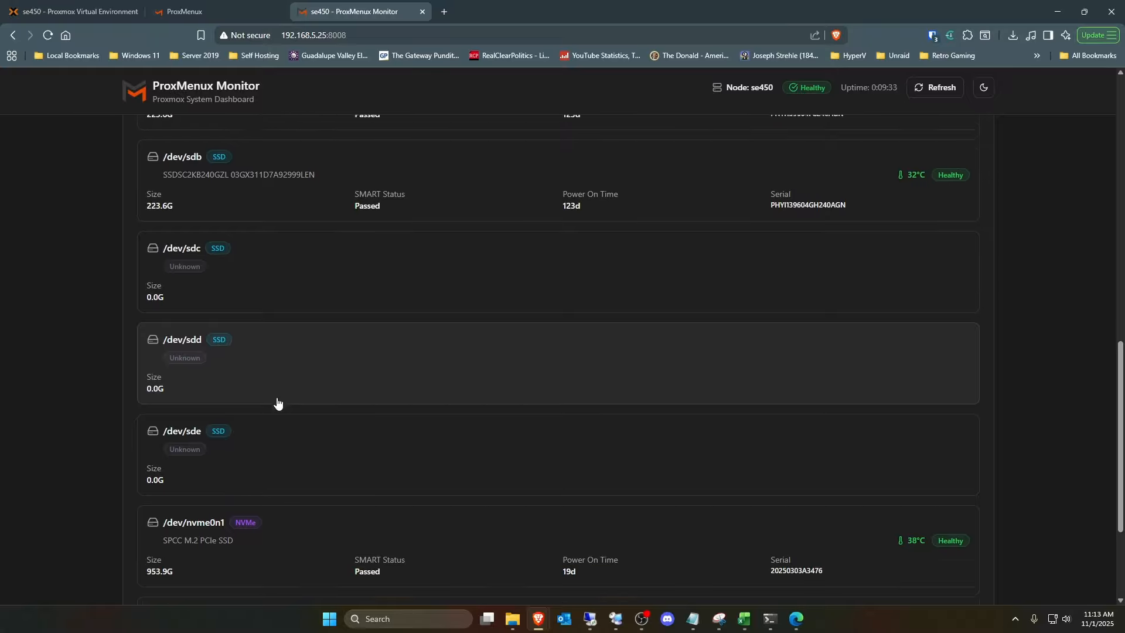
{"action": "scroll", "coordinate": [278, 404], "scroll_direction": "down", "scroll_amount": 2}
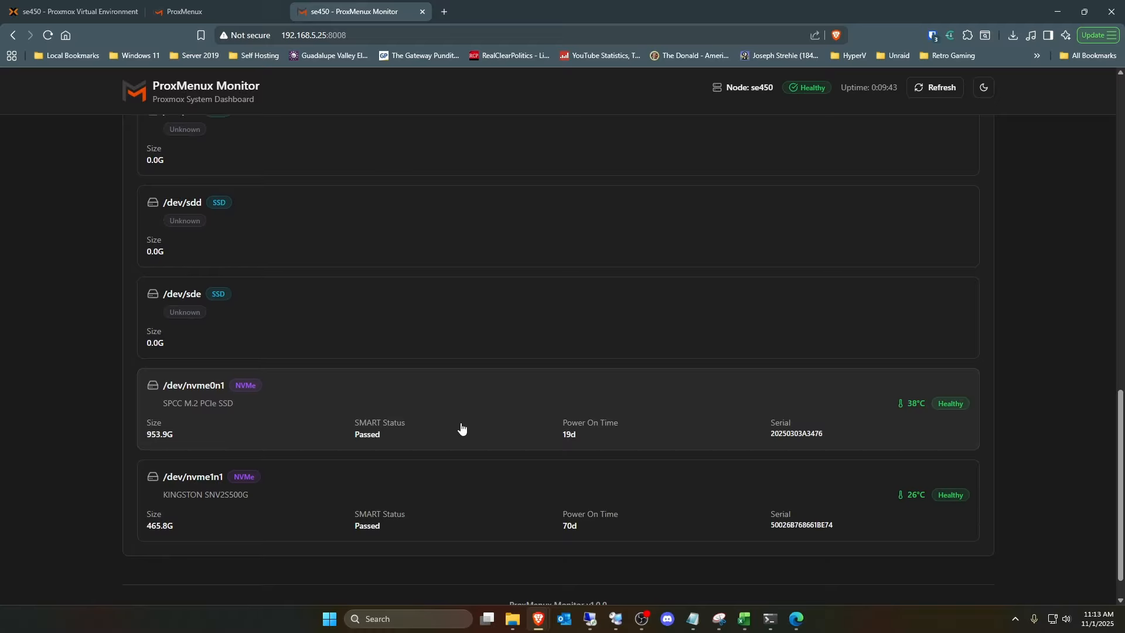
{"action": "scroll", "coordinate": [460, 425], "scroll_direction": "up", "scroll_amount": 8}
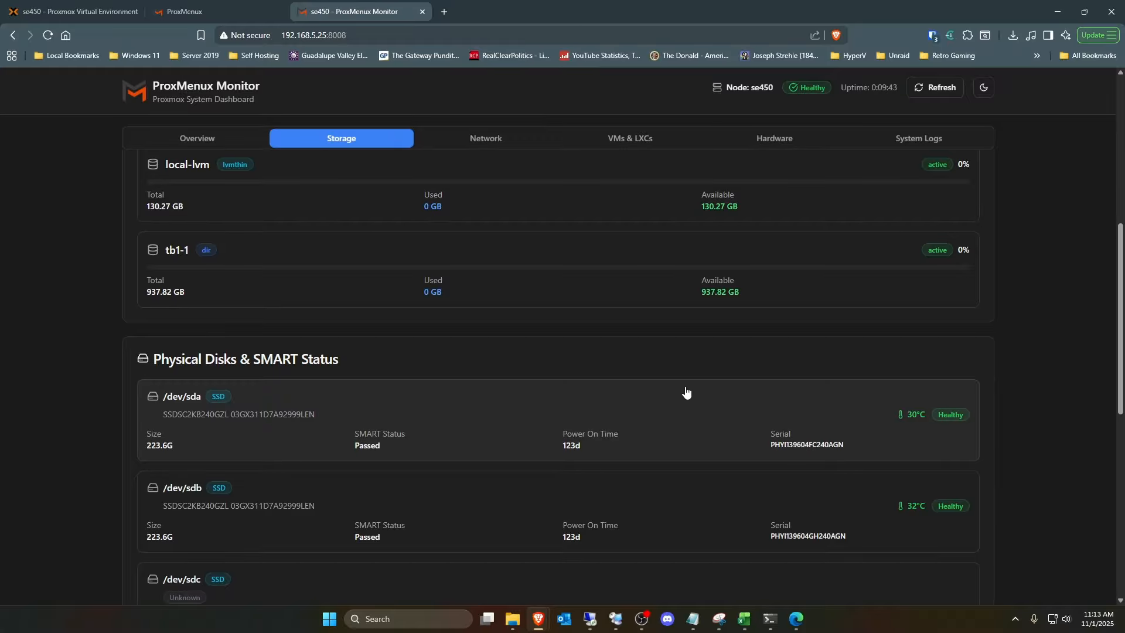
{"action": "scroll", "coordinate": [686, 391], "scroll_direction": "down", "scroll_amount": 6}
{"action": "scroll", "coordinate": [686, 391], "scroll_direction": "down", "scroll_amount": 2}
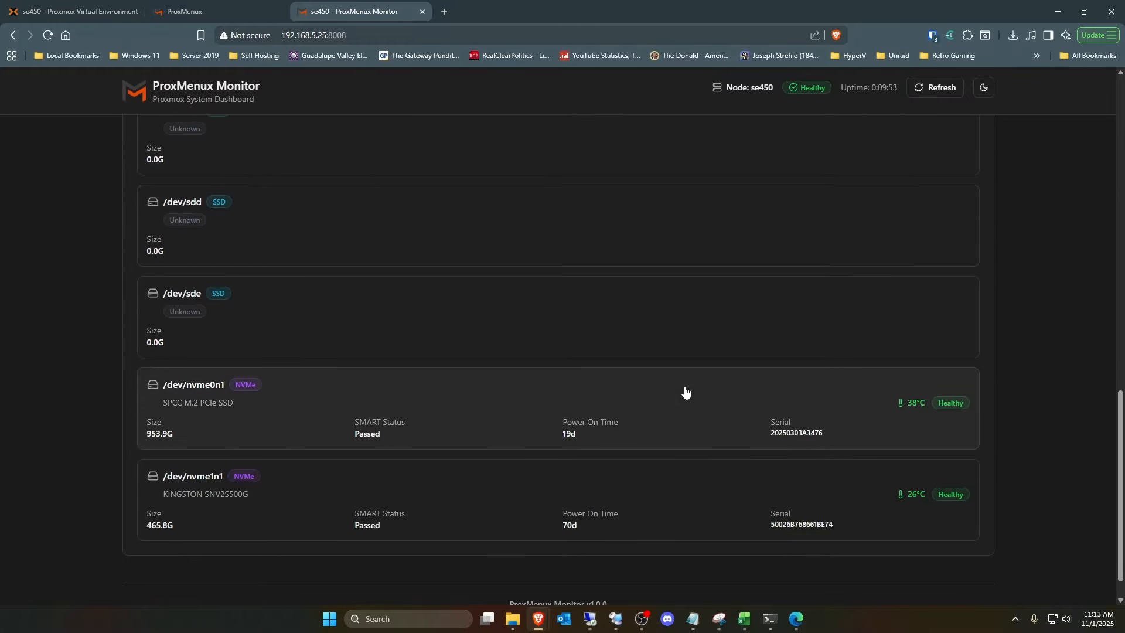
{"action": "scroll", "coordinate": [683, 390], "scroll_direction": "up", "scroll_amount": 9}
{"action": "scroll", "coordinate": [683, 391], "scroll_direction": "up", "scroll_amount": 6}
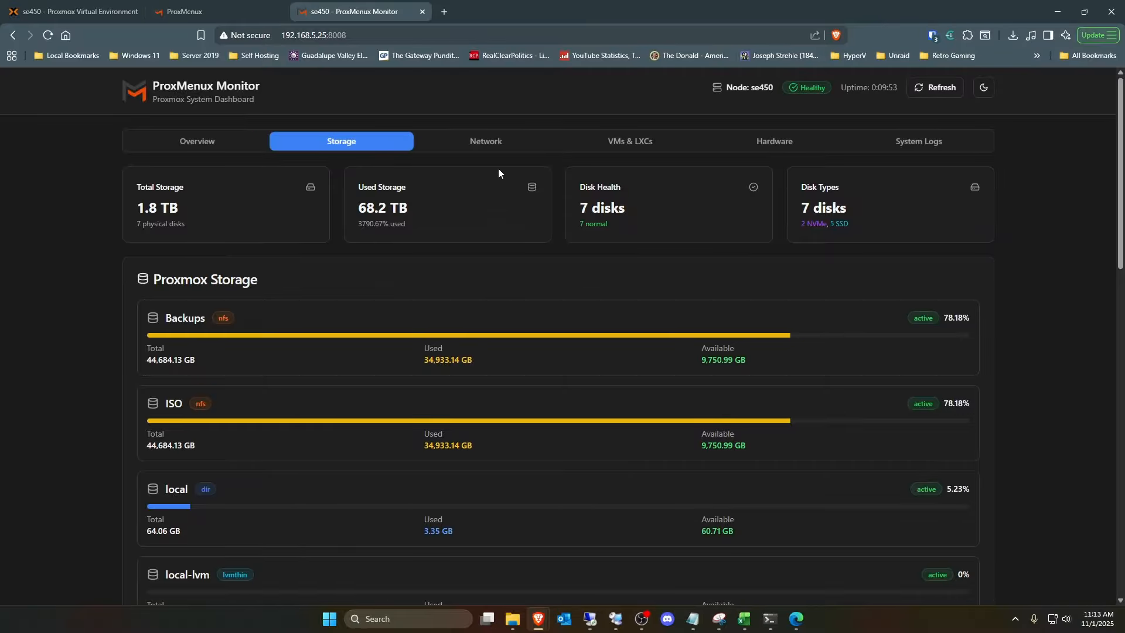
- View the monitor's network information and its overview of virtual machines and containers
{"action": "left_click", "coordinate": [482, 143]}
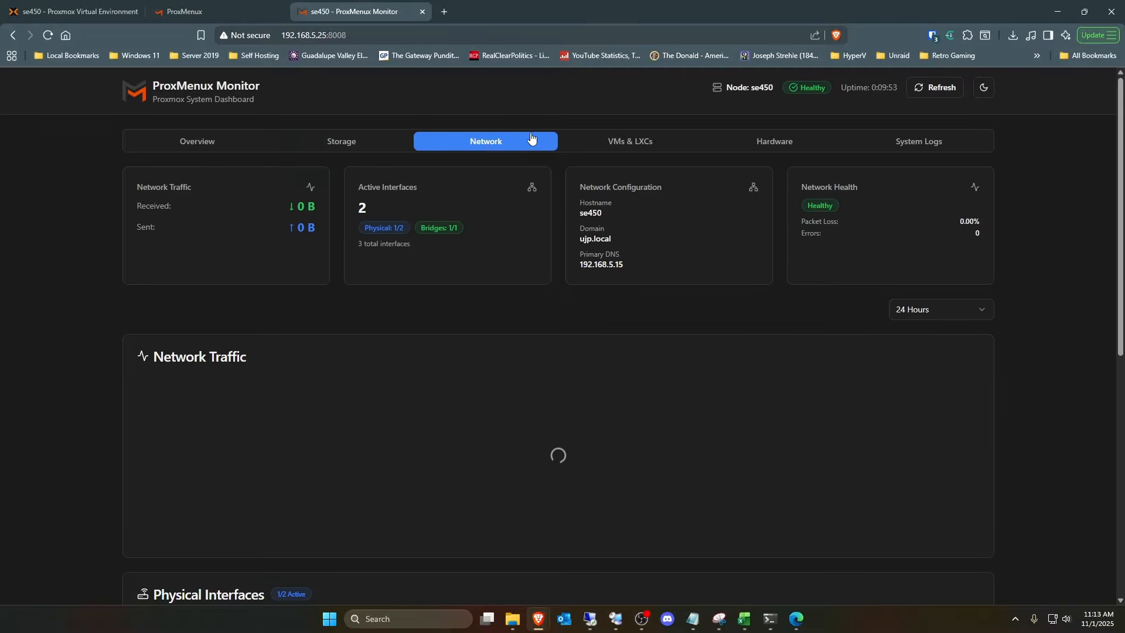
{"action": "left_click", "coordinate": [644, 144]}
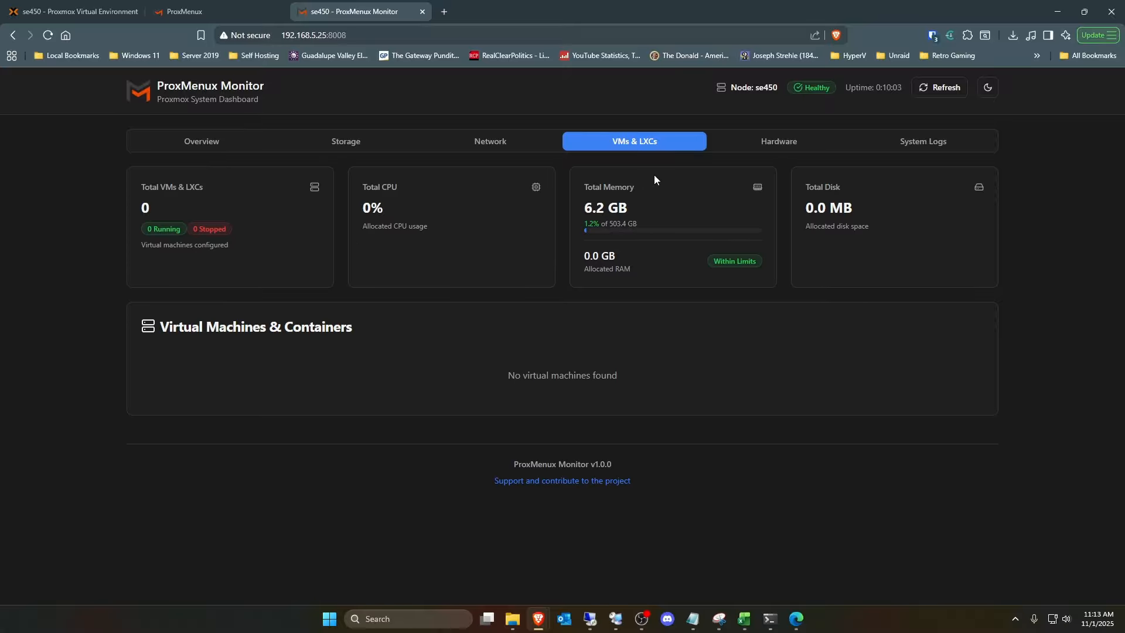
- Examine the server's hardware details, including CPU, memory modules, temperatures, PCI devices, power consumption, network and storage summaries
{"action": "left_click", "coordinate": [779, 143]}
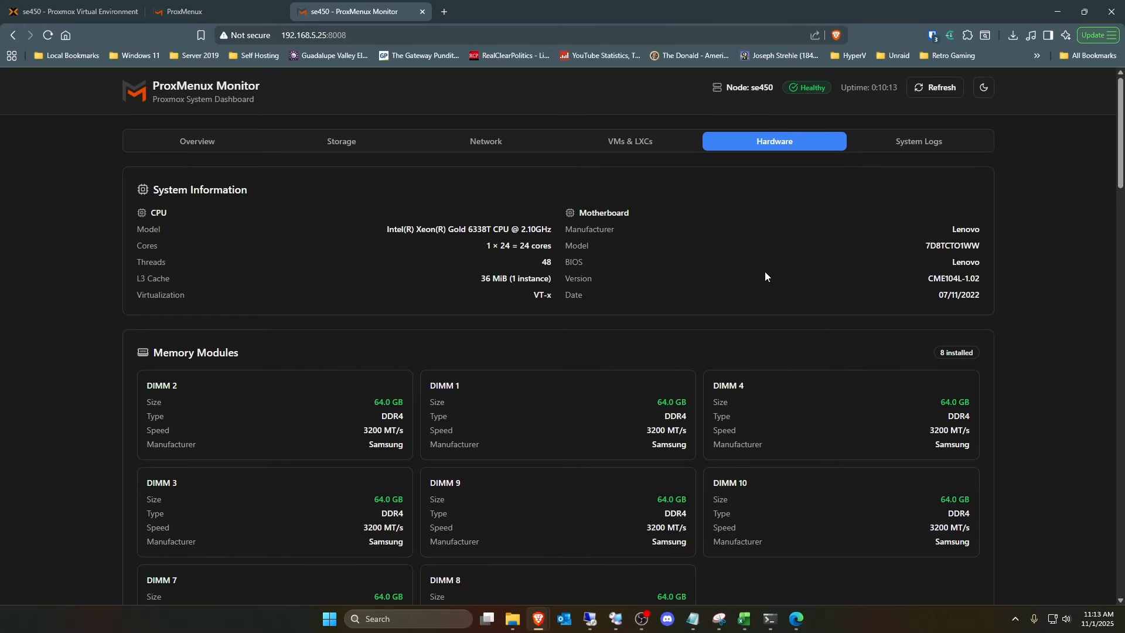
{"action": "scroll", "coordinate": [764, 272], "scroll_direction": "down", "scroll_amount": 3}
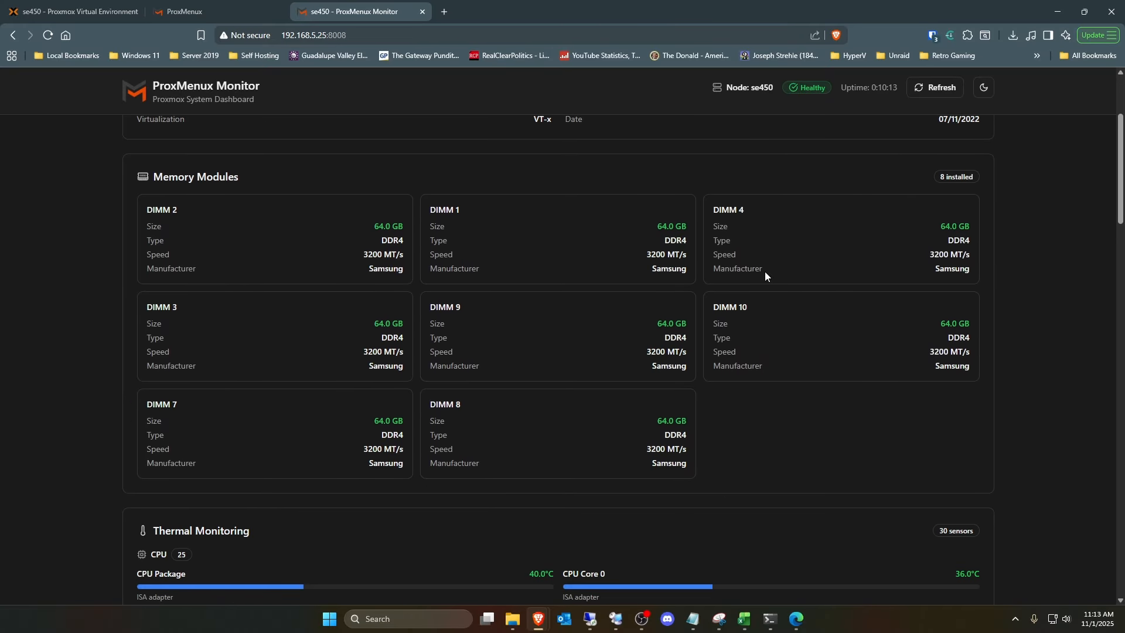
{"action": "scroll", "coordinate": [765, 272], "scroll_direction": "down", "scroll_amount": 6}
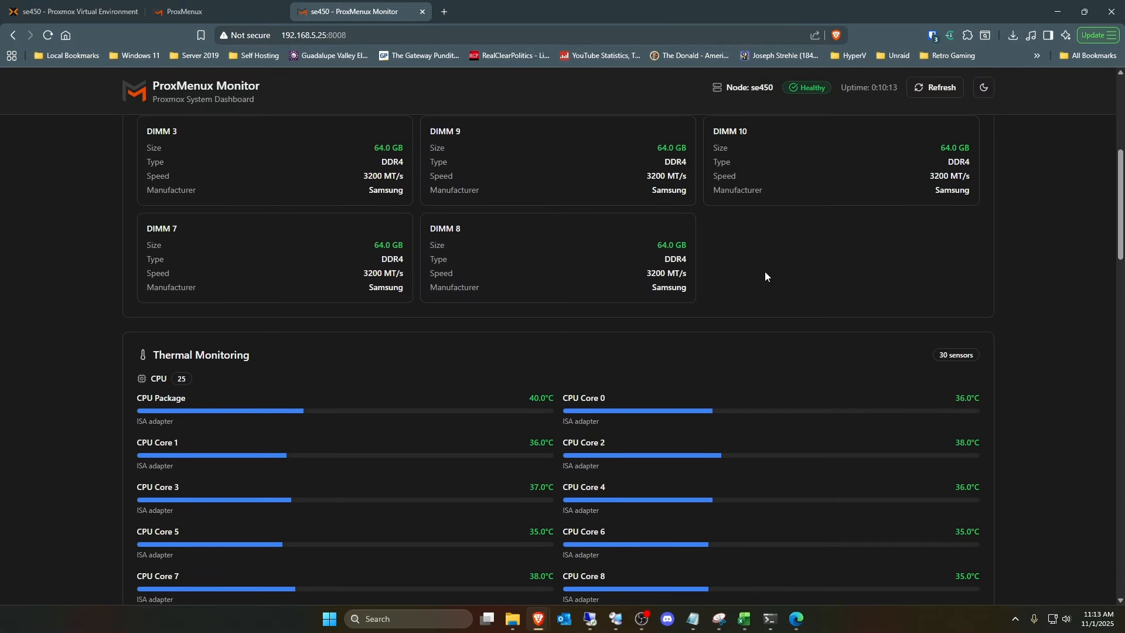
{"action": "scroll", "coordinate": [764, 272], "scroll_direction": "down", "scroll_amount": 9}
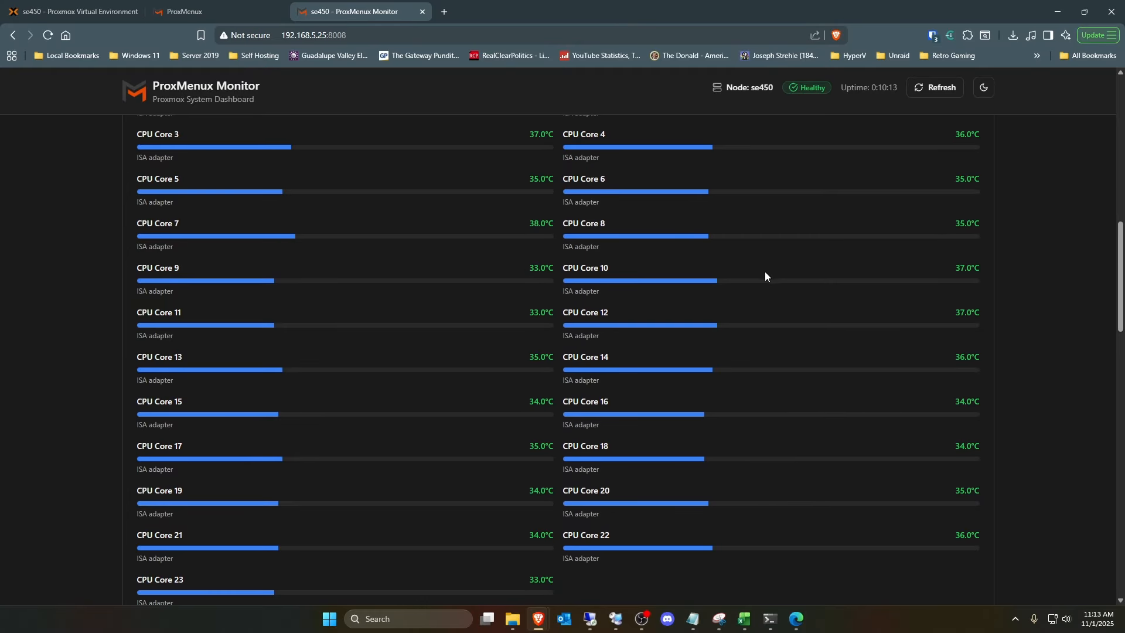
{"action": "scroll", "coordinate": [765, 272], "scroll_direction": "down", "scroll_amount": 7}
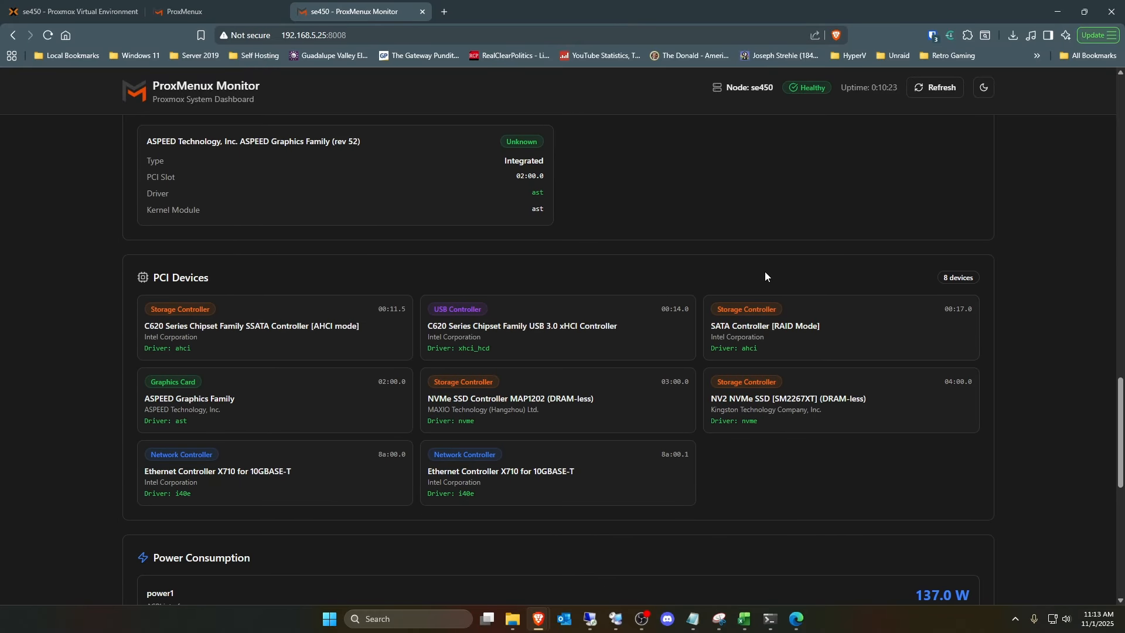
{"action": "scroll", "coordinate": [765, 272], "scroll_direction": "down", "scroll_amount": 2}
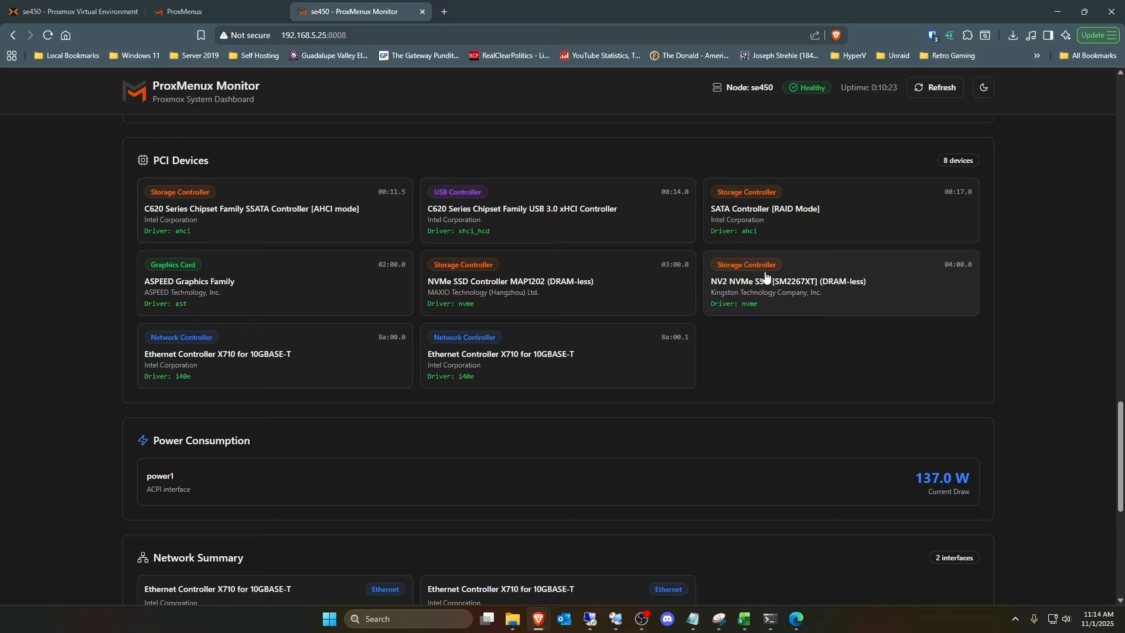
{"action": "scroll", "coordinate": [765, 276], "scroll_direction": "down", "scroll_amount": 6}
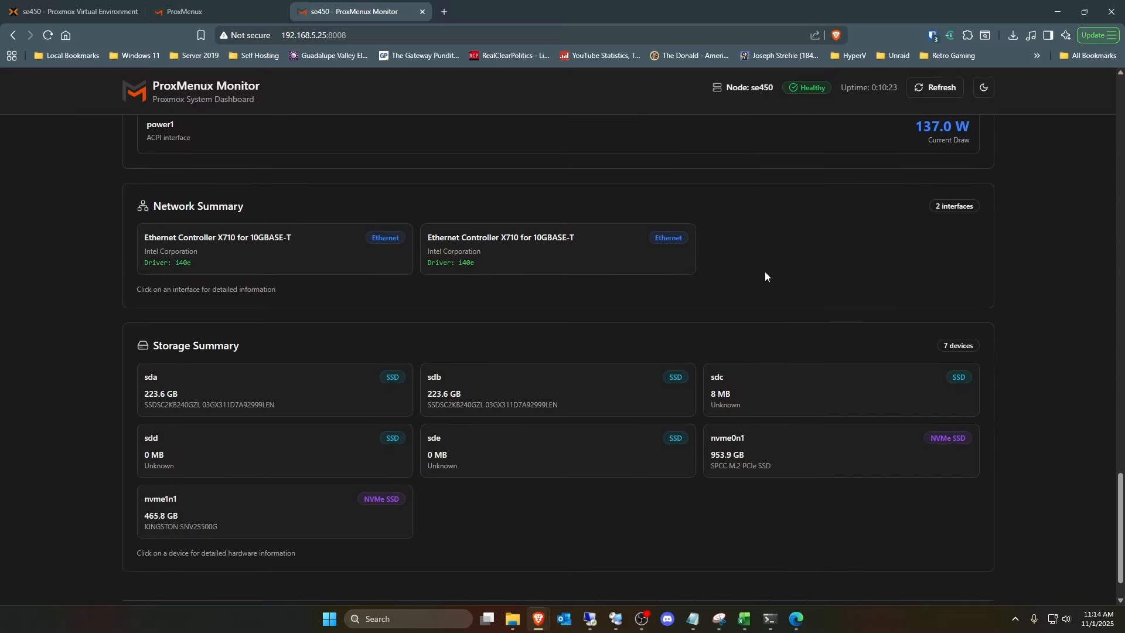
{"action": "scroll", "coordinate": [765, 275], "scroll_direction": "down", "scroll_amount": 1}
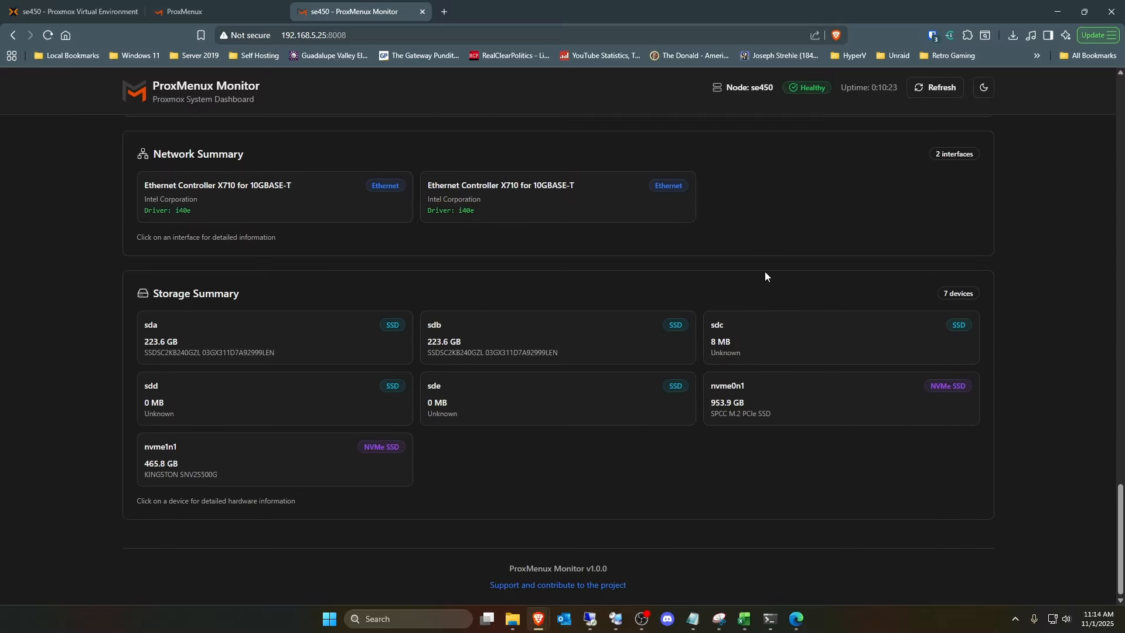
{"action": "scroll", "coordinate": [765, 276], "scroll_direction": "up", "scroll_amount": 1}
{"action": "scroll", "coordinate": [764, 274], "scroll_direction": "down", "scroll_amount": 1}
{"action": "scroll", "coordinate": [1073, 304], "scroll_direction": "up", "scroll_amount": 18}
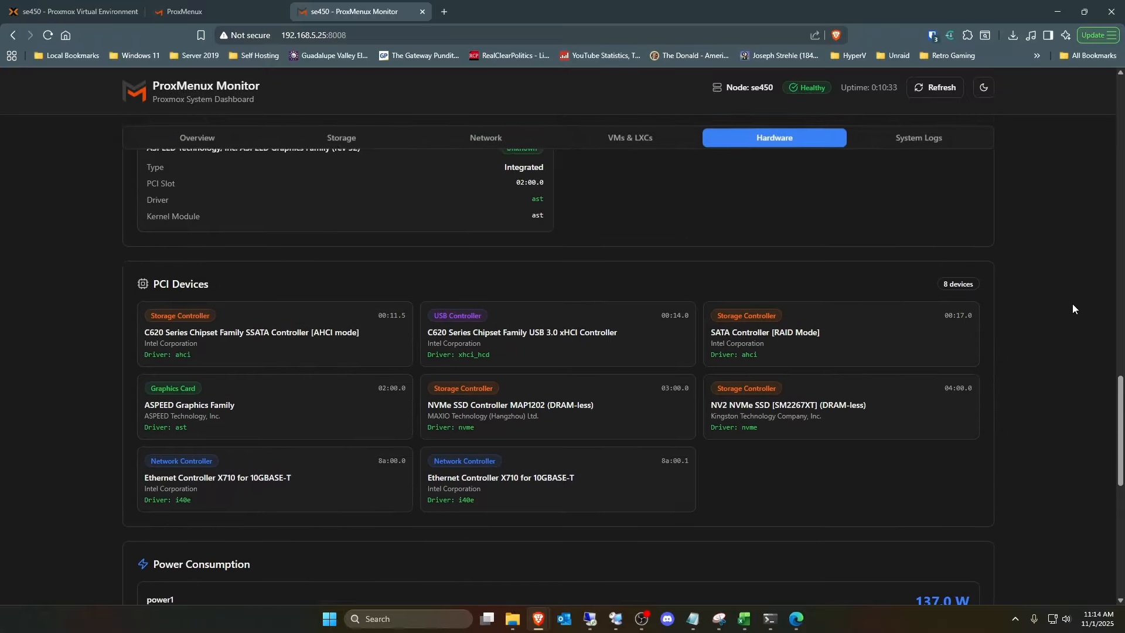
{"action": "scroll", "coordinate": [1072, 304], "scroll_direction": "up", "scroll_amount": 15}
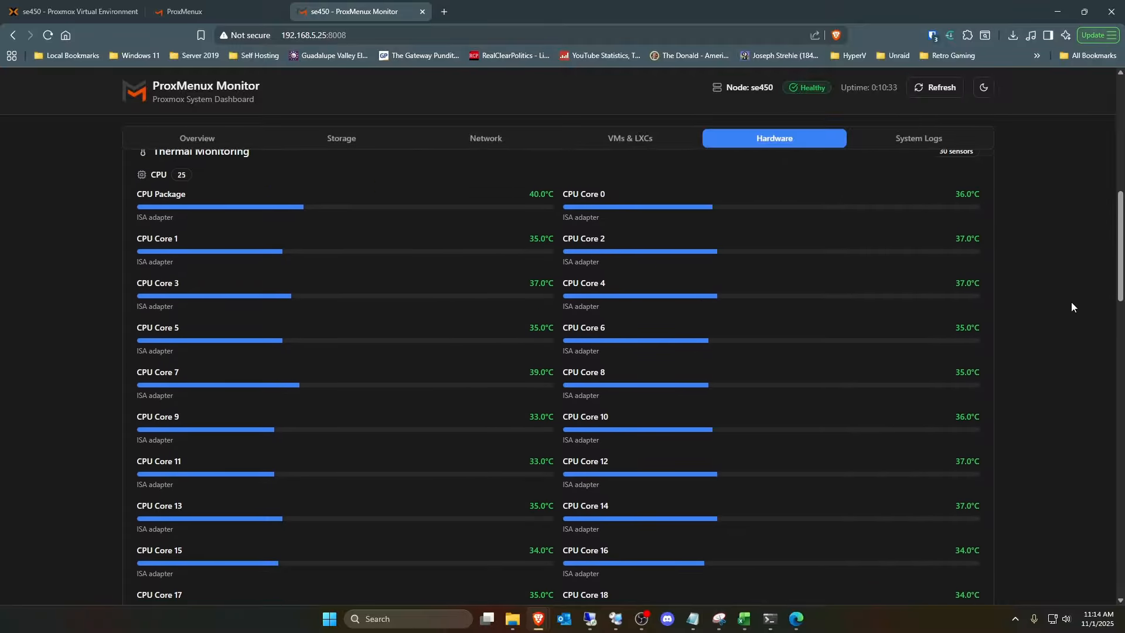
{"action": "scroll", "coordinate": [1071, 306], "scroll_direction": "up", "scroll_amount": 1}
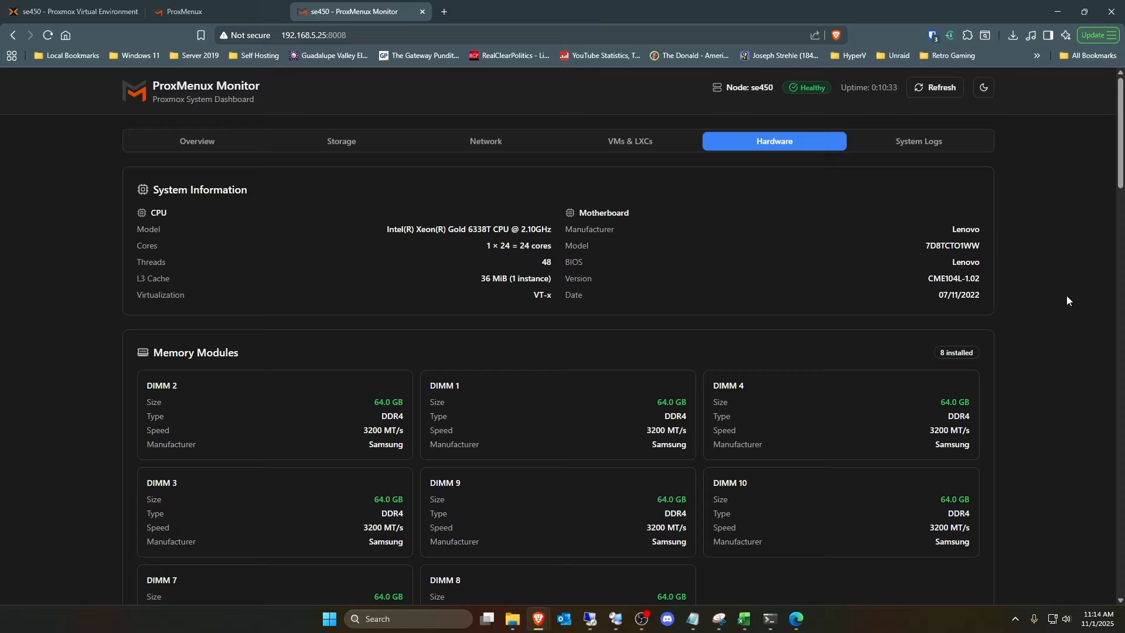
- View the system logs and events in ProxMenux Monitor, and return to the Overview dashboard
{"action": "left_click", "coordinate": [926, 146]}
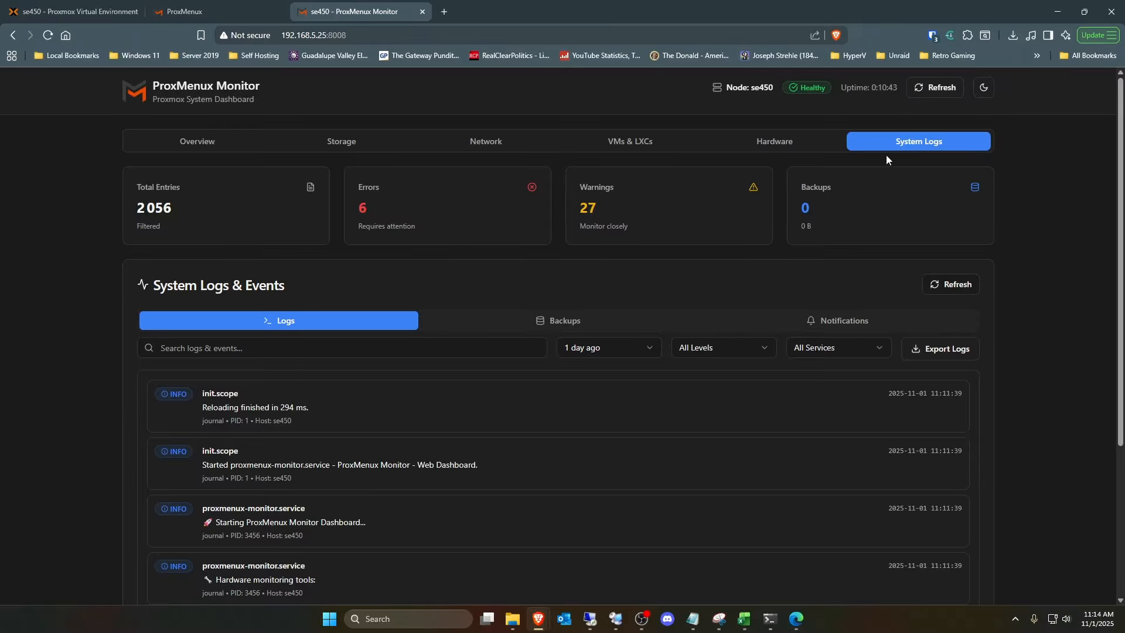
{"action": "left_click", "coordinate": [232, 148]}
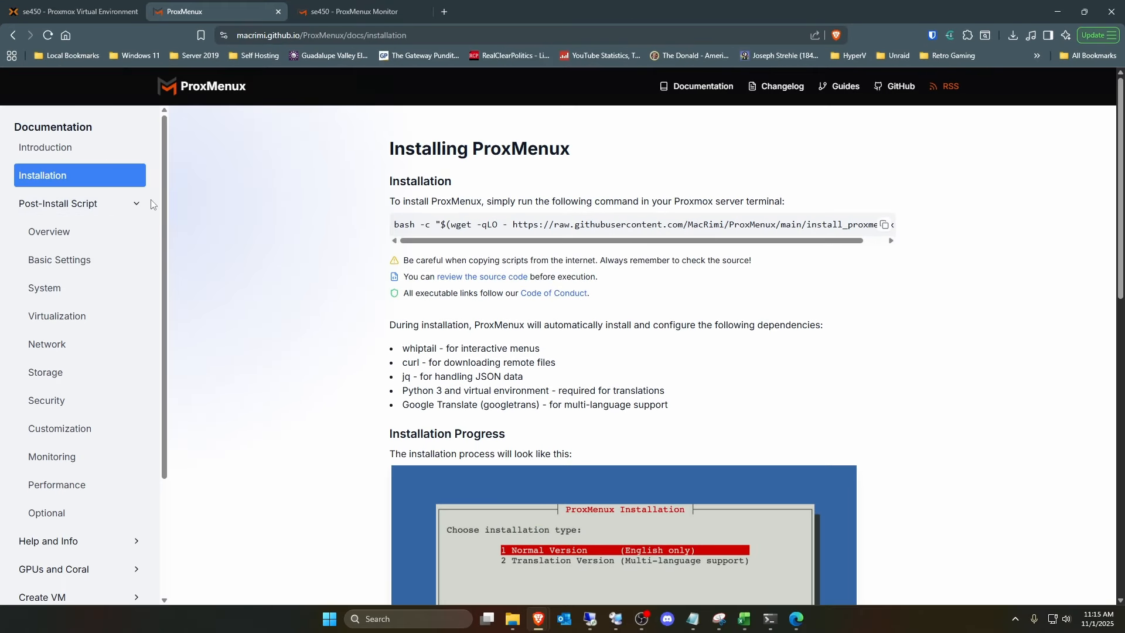
- Browse the ProxMenux post-install script documentation, covering the Overview, Basic Settings, System and Virtualization pages
{"action": "left_click", "coordinate": [57, 233]}
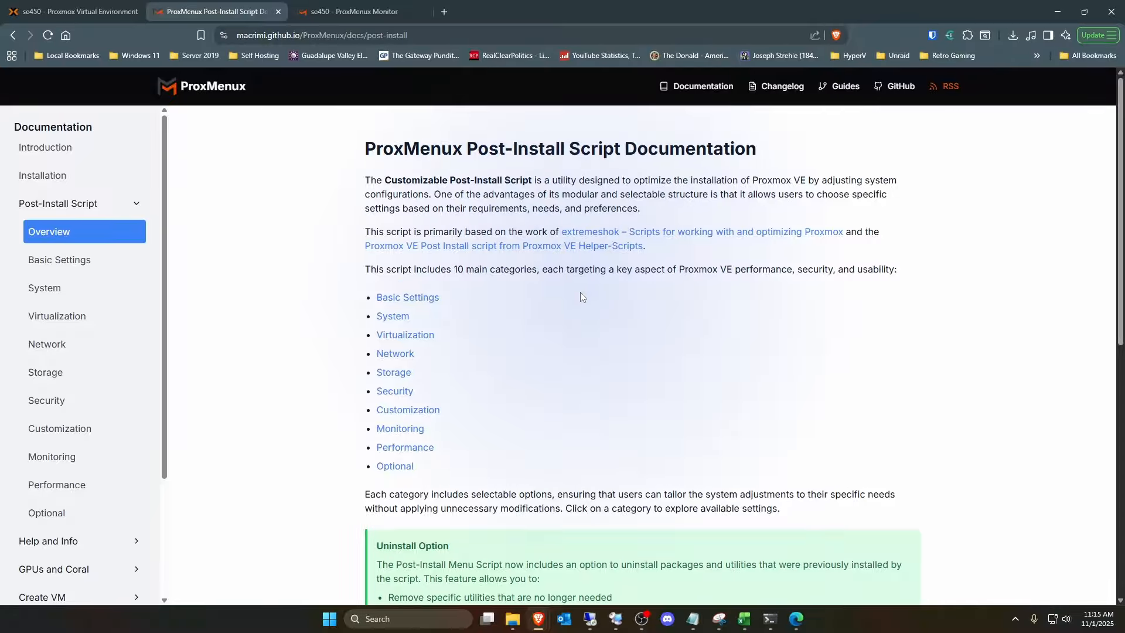
{"action": "scroll", "coordinate": [582, 297], "scroll_direction": "down", "scroll_amount": 6}
{"action": "scroll", "coordinate": [581, 291], "scroll_direction": "up", "scroll_amount": 6}
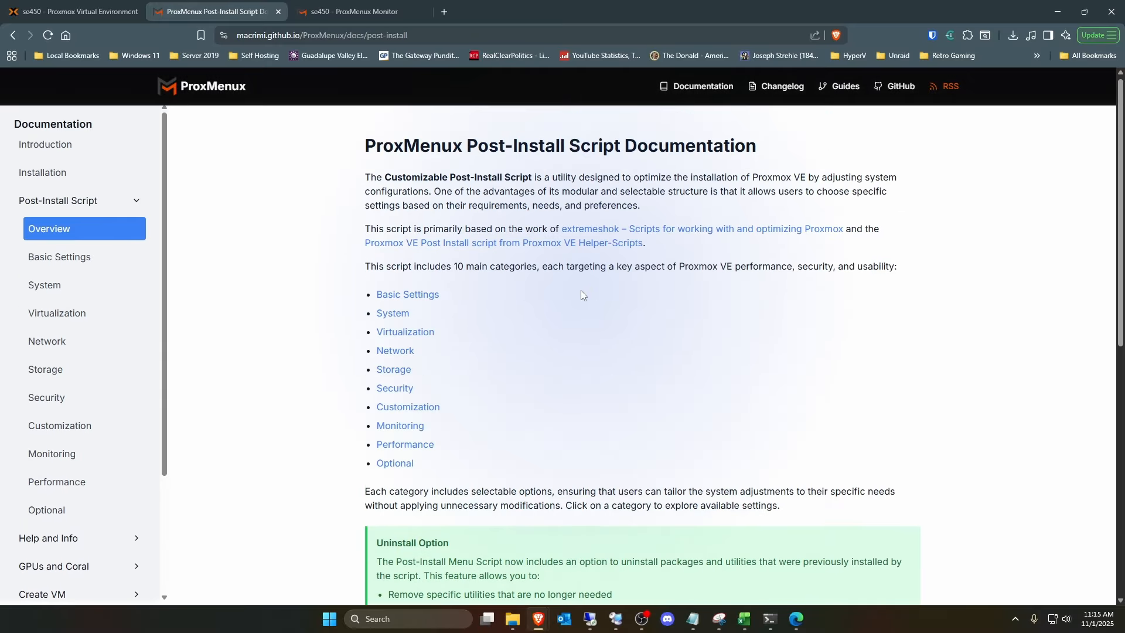
{"action": "left_click", "coordinate": [83, 258]}
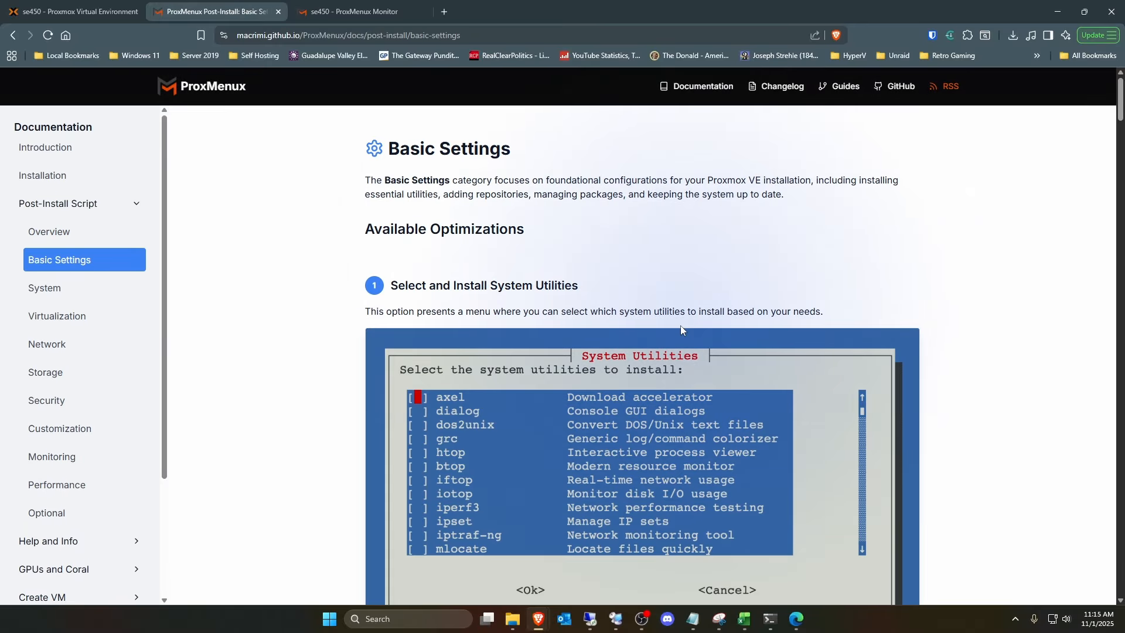
{"action": "left_click", "coordinate": [59, 287]}
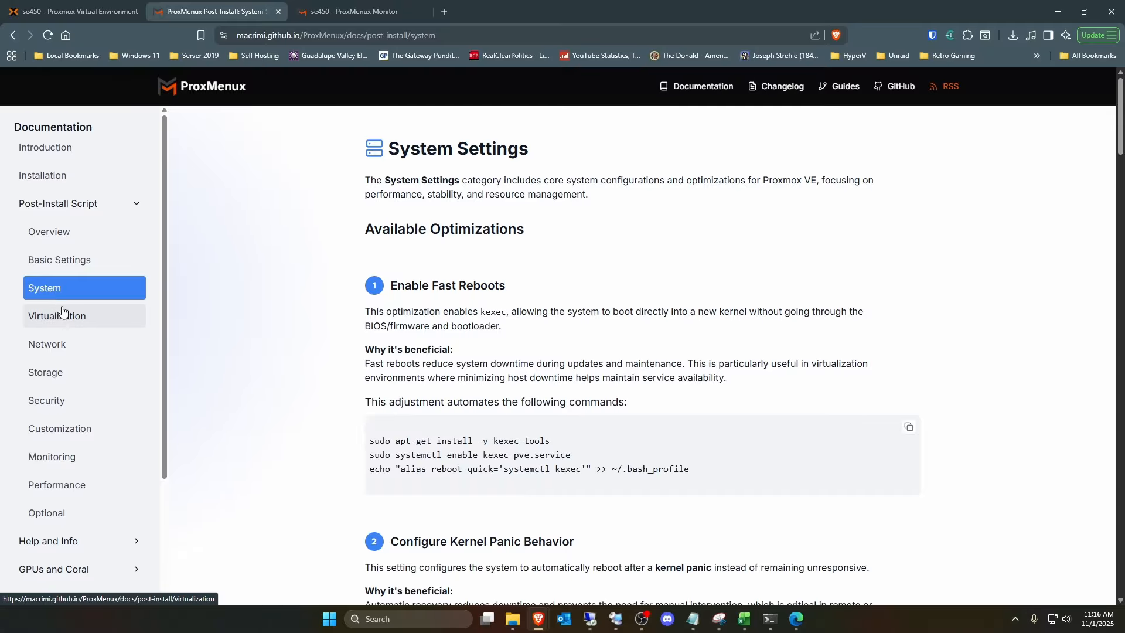
{"action": "left_click", "coordinate": [63, 311]}
{"action": "left_click", "coordinate": [64, 259]}
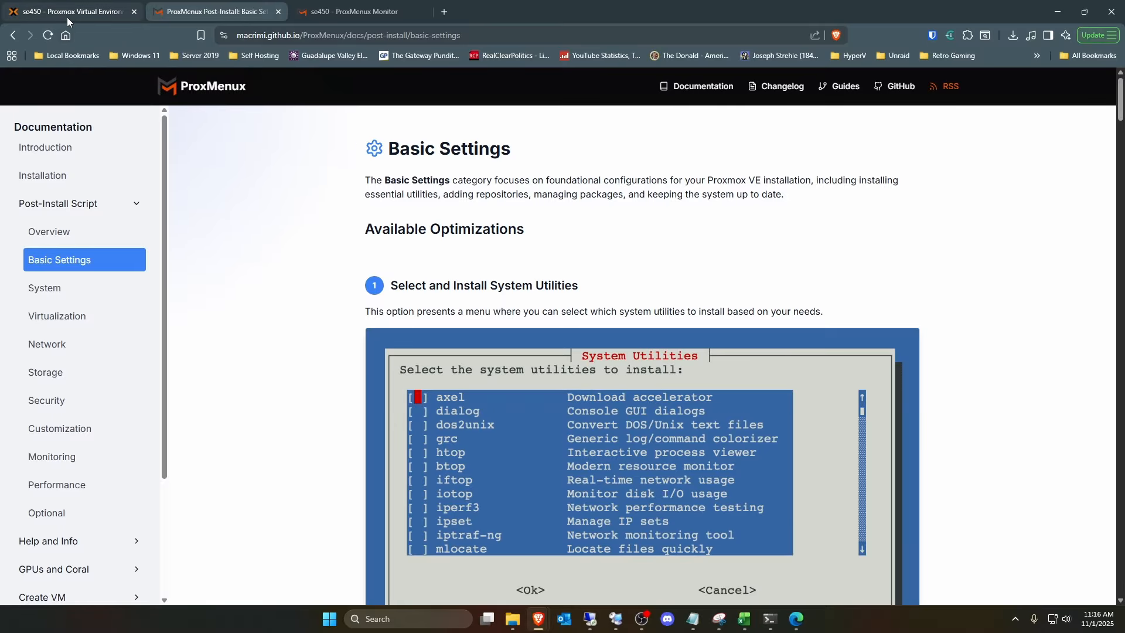
- Run the menu command in the Proxmox shell to launch ProxMenux, and switch back to its Basic Settings documentation
{"action": "left_click", "coordinate": [66, 16]}
{"action": "left_click", "coordinate": [869, 301]}
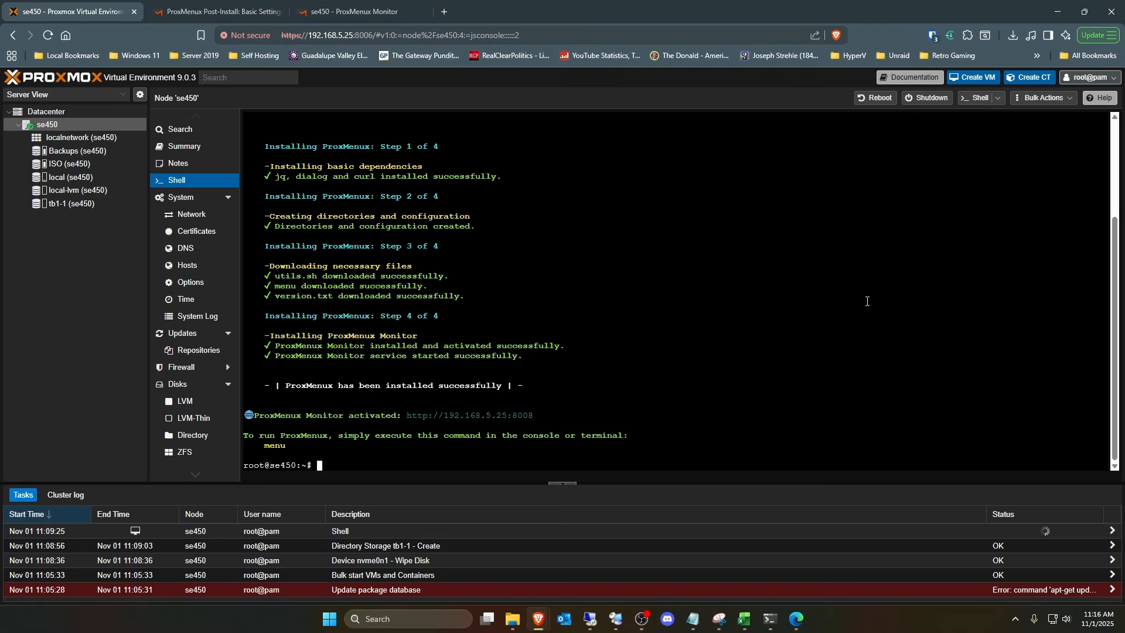
{"action": "type", "text": "menu"}
{"action": "key", "text": "Return"}
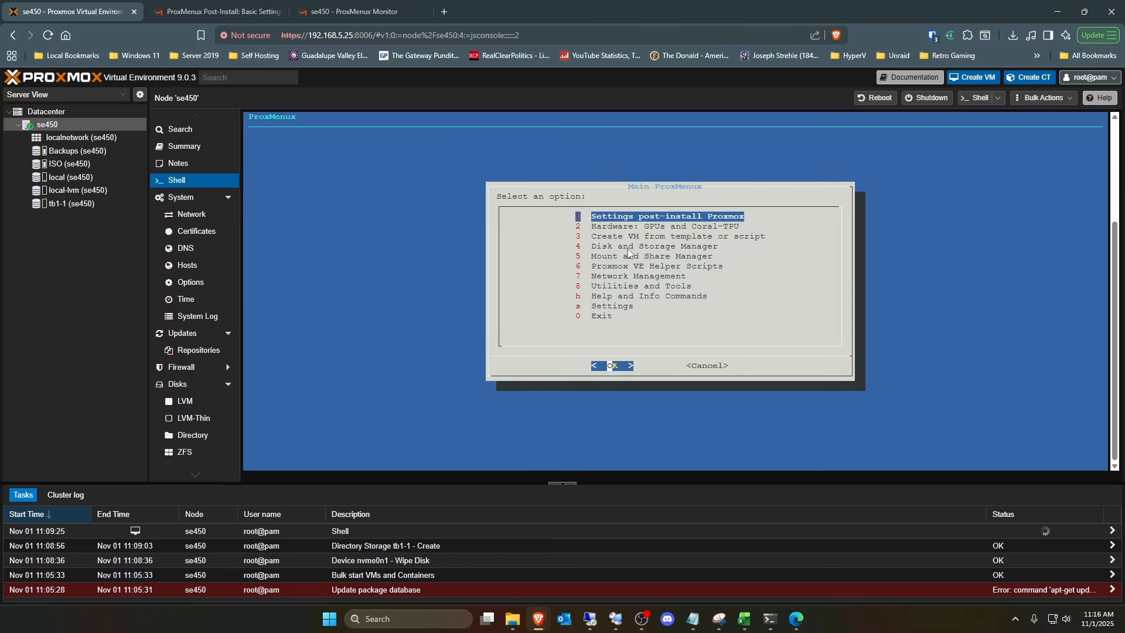
{"action": "left_click", "coordinate": [217, 7]}
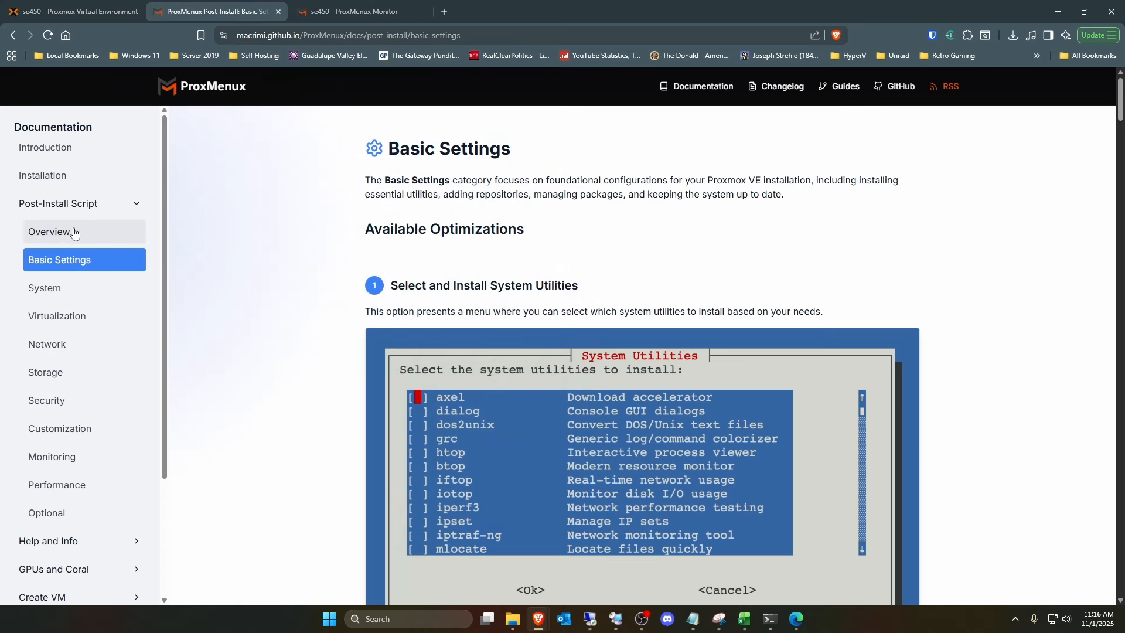
- Review the Overview and Basic Settings pages of the post-install documentation, and return to the Proxmox shell
{"action": "left_click", "coordinate": [49, 231]}
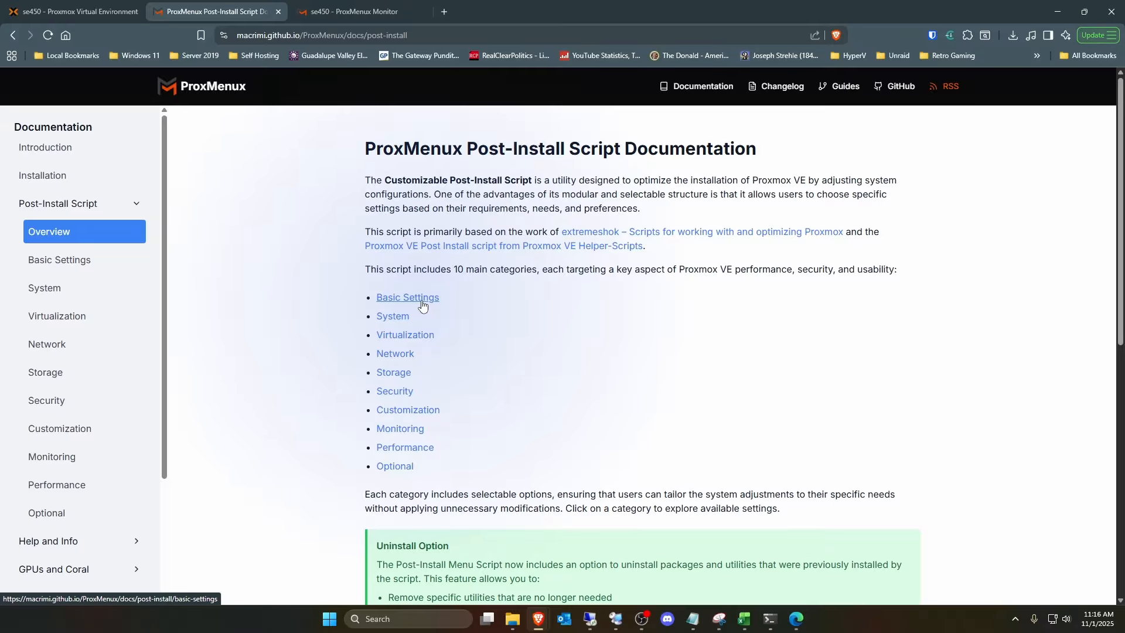
{"action": "left_click", "coordinate": [421, 299]}
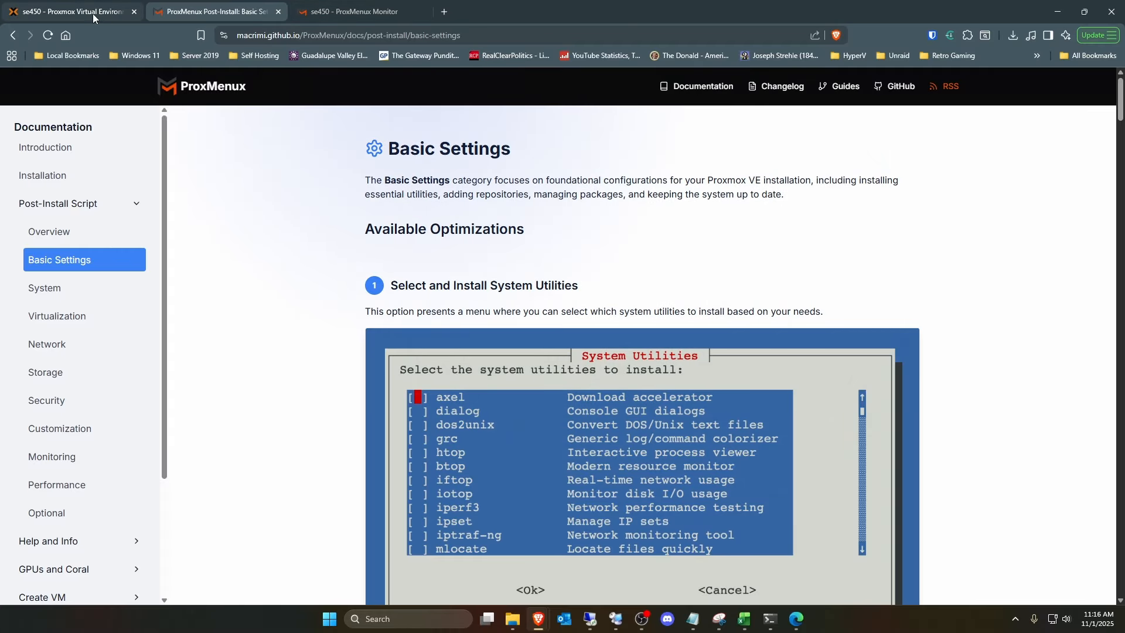
{"action": "left_click", "coordinate": [92, 13]}
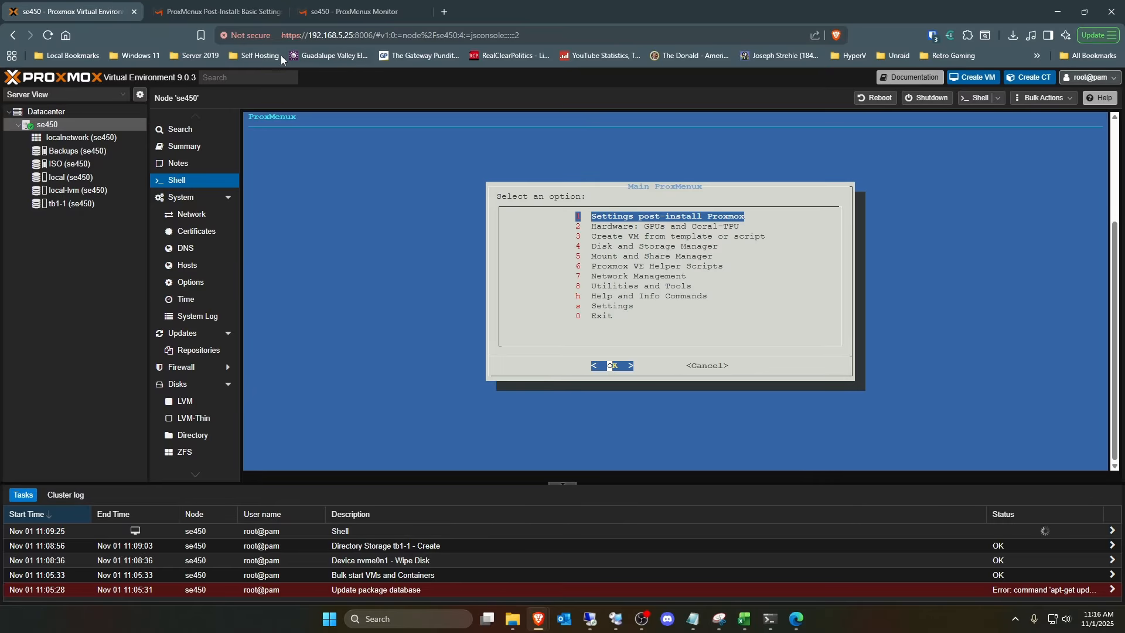
{"action": "left_click", "coordinate": [222, 11]}
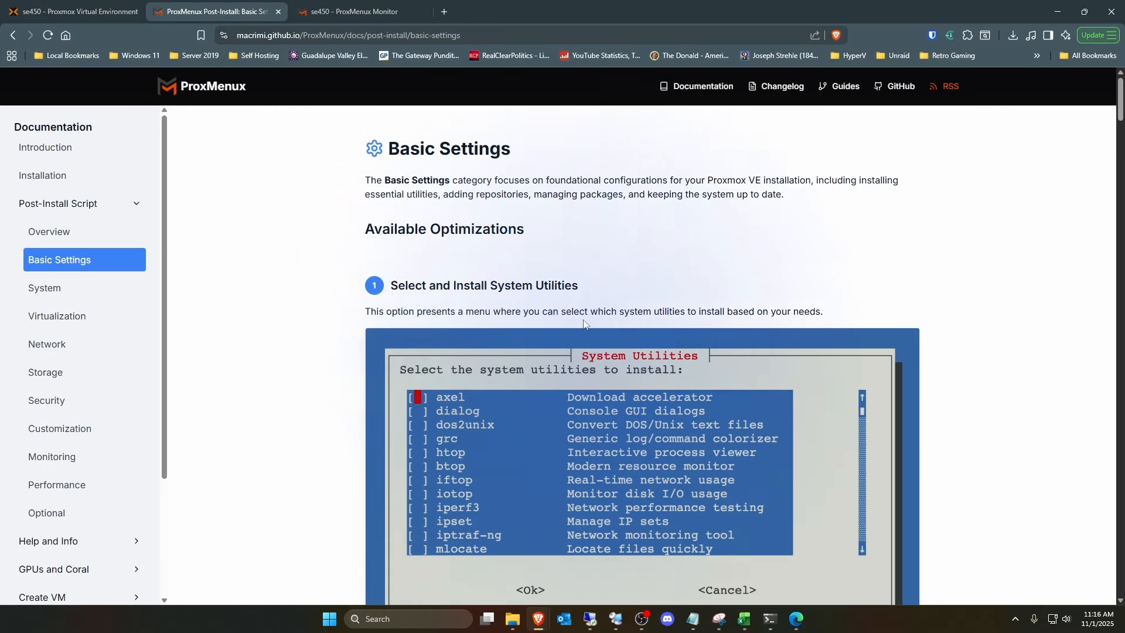
{"action": "left_click", "coordinate": [75, 15]}
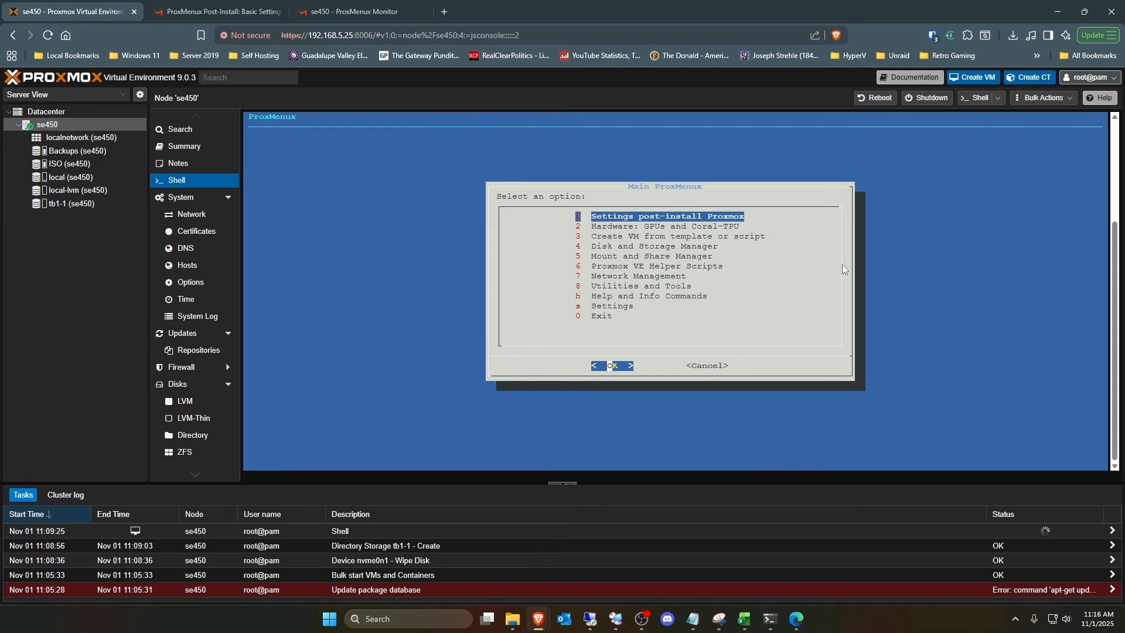
- Open the Proxmox post-install settings in ProxMenux and look through the listed ProxMenux and community post-installation scripts
{"action": "key", "text": "6"}
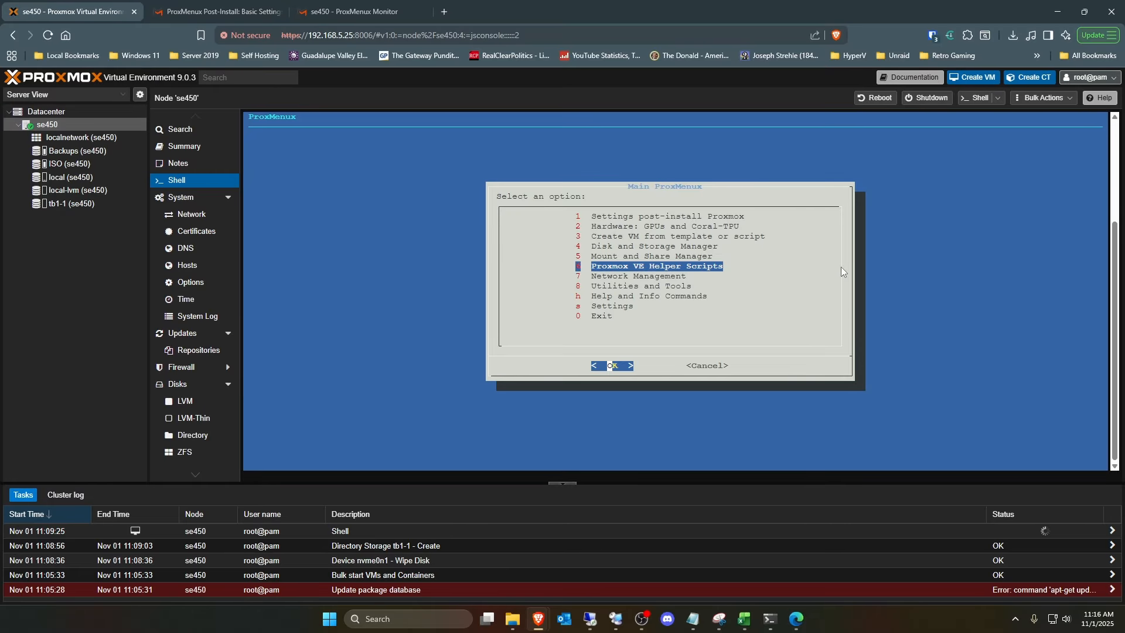
{"action": "key", "text": "Up"}
{"action": "key", "text": "Up"}
{"action": "key", "text": "Up"}
{"action": "key", "text": "Up"}
{"action": "key", "text": "Up"}
{"action": "key", "text": "Return"}
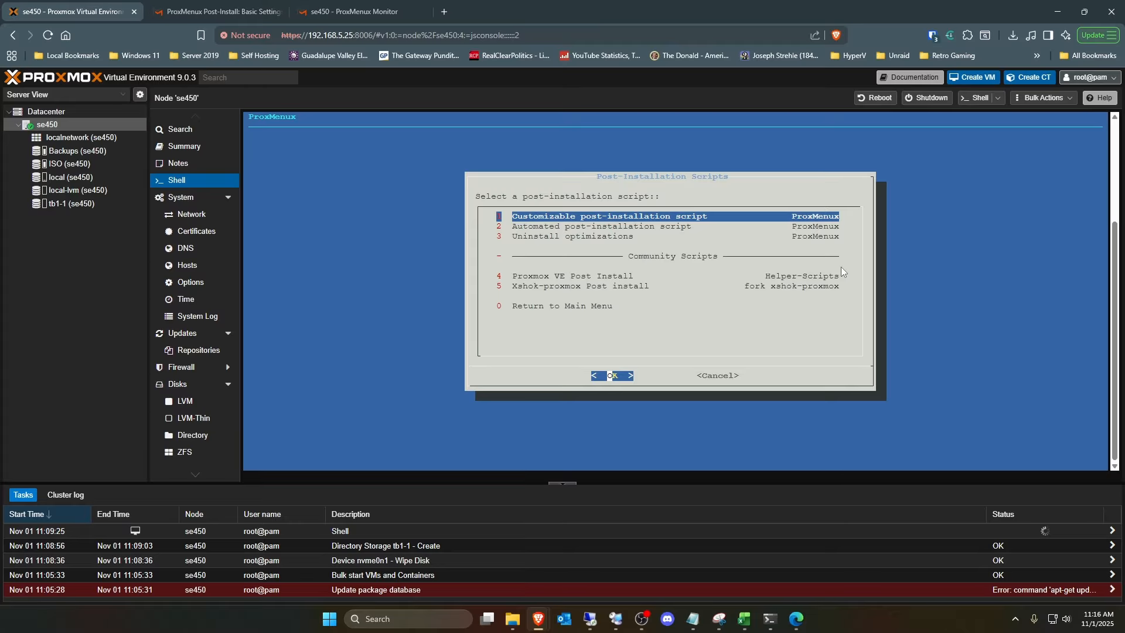
{"action": "key", "text": "Down"}
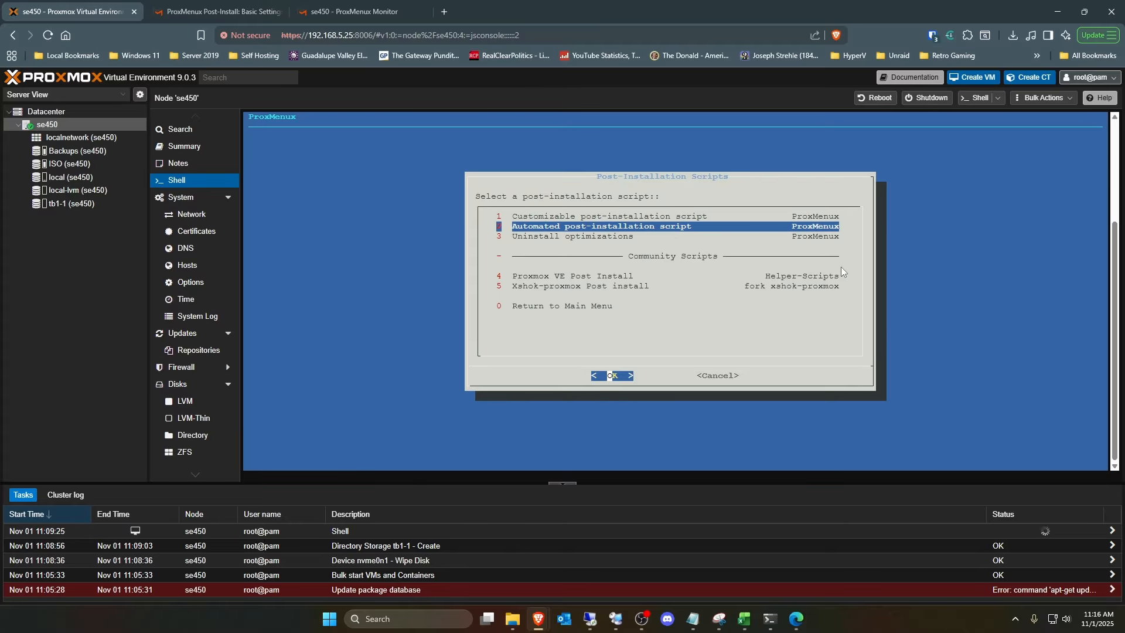
{"action": "key", "text": "Down"}
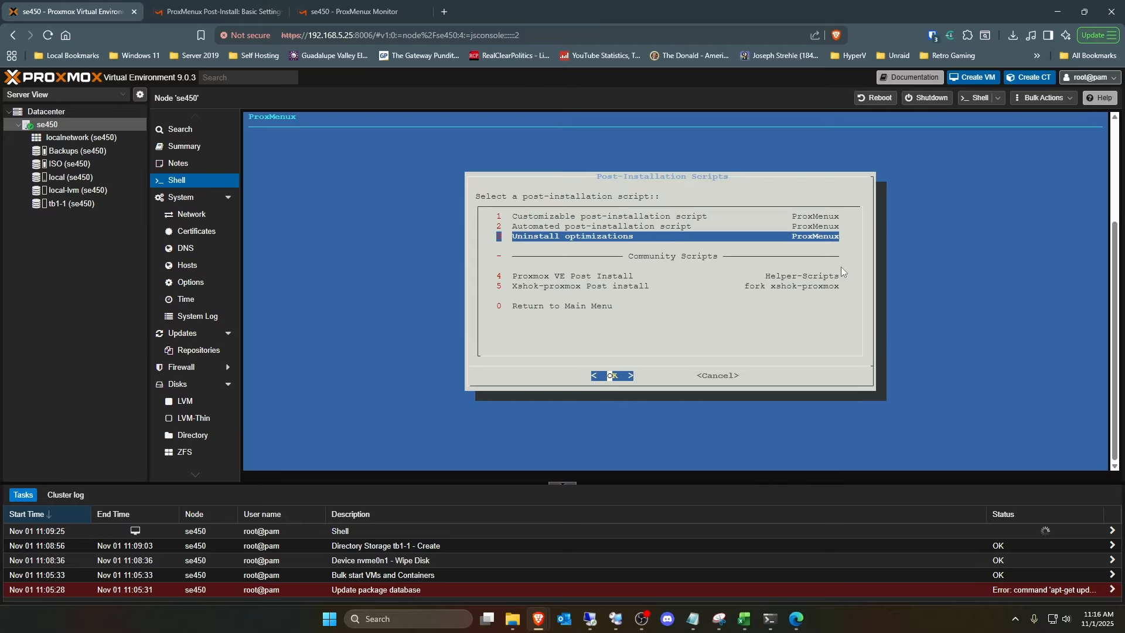
{"action": "key", "text": "Down"}
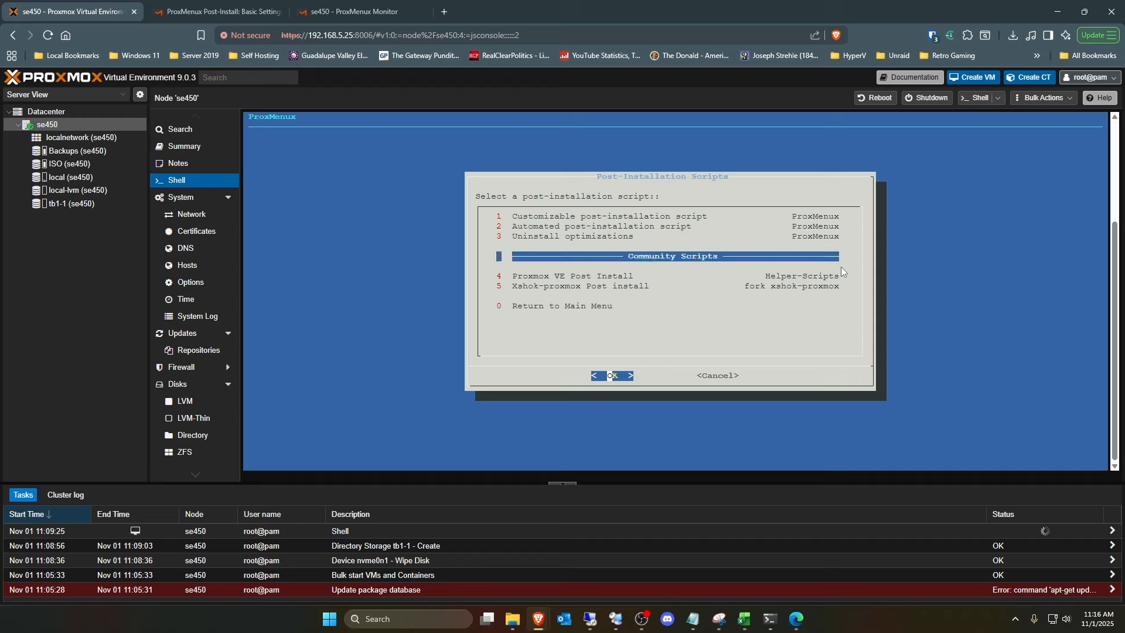
{"action": "key", "text": "Down"}
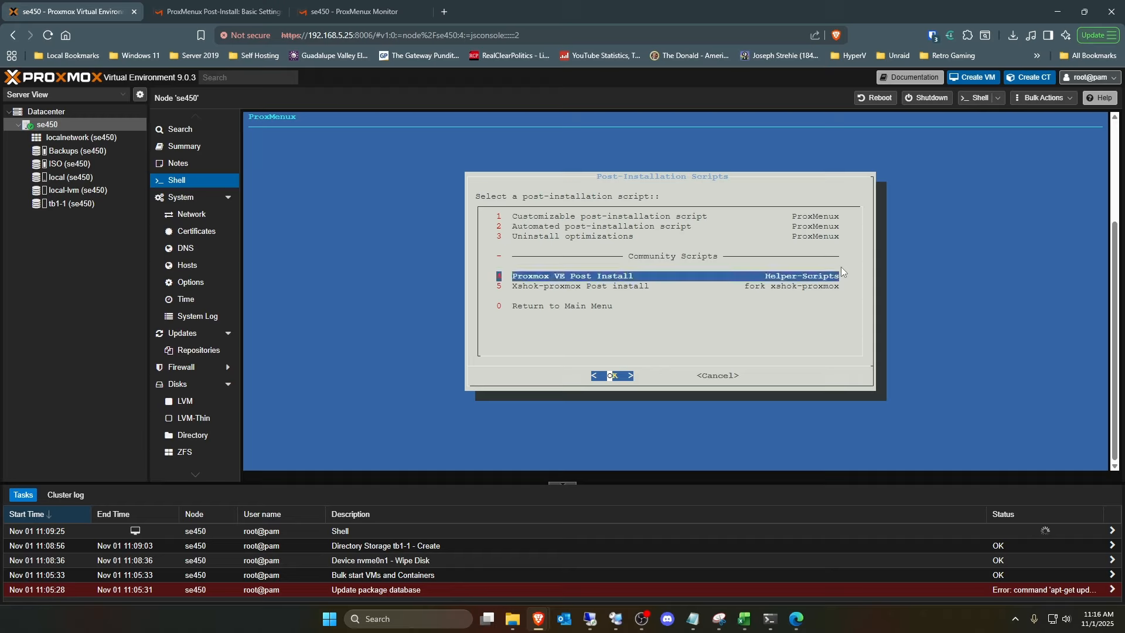
{"action": "key", "text": "Down"}
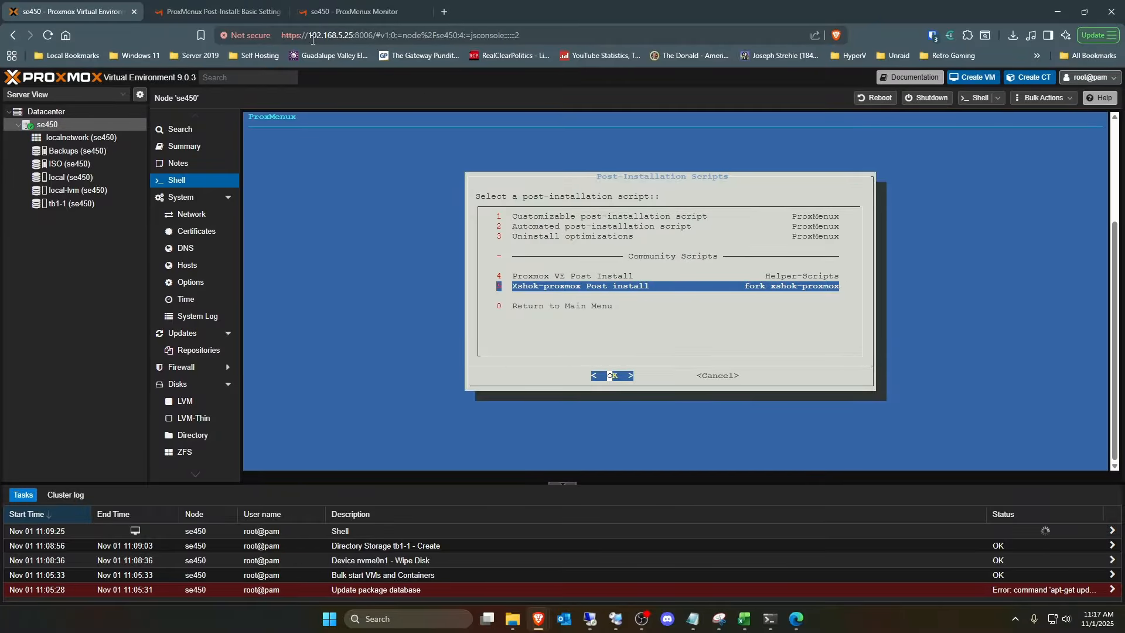
- Check the script categories on the post-install documentation's Overview page, and return to the ProxMenux script list in the Proxmox shell
{"action": "left_click", "coordinate": [216, 11]}
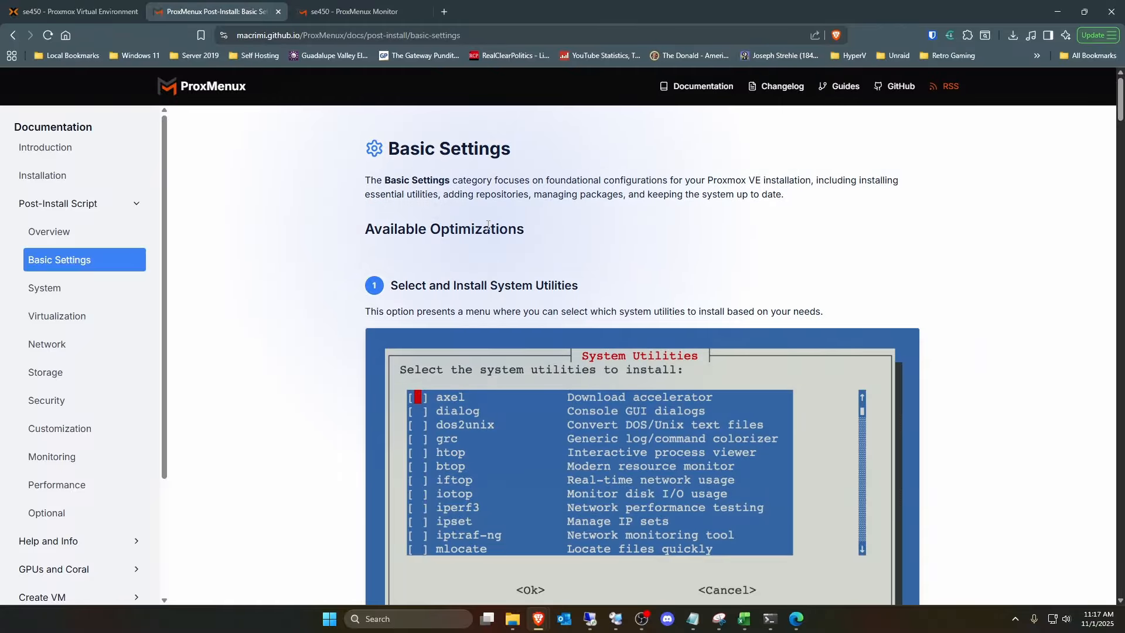
{"action": "left_click", "coordinate": [50, 231]}
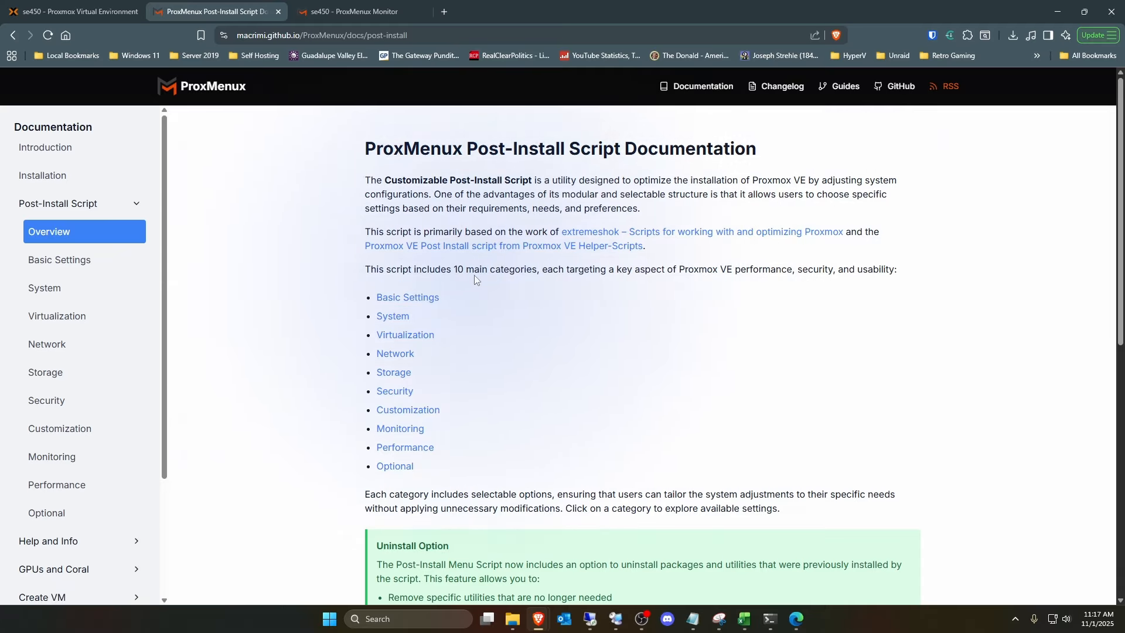
{"action": "left_click", "coordinate": [113, 16]}
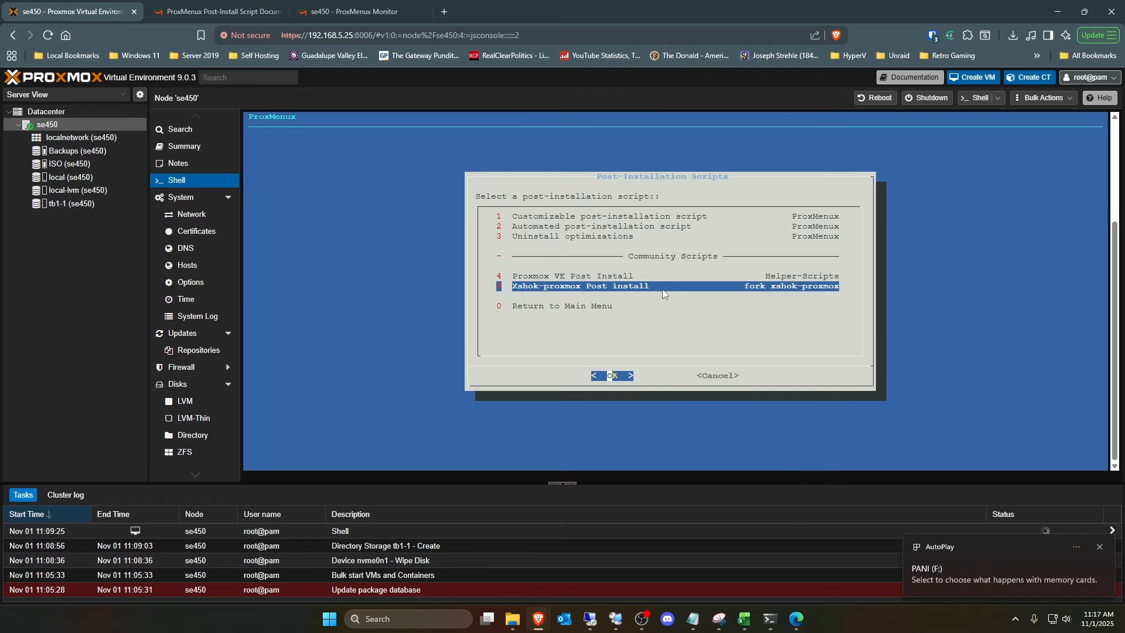
- Go back through the main ProxMenux menu to the post-installation scripts, view the customizable script's options, and cancel without selecting any
{"action": "key", "text": "Down"}
{"action": "key", "text": "Return"}
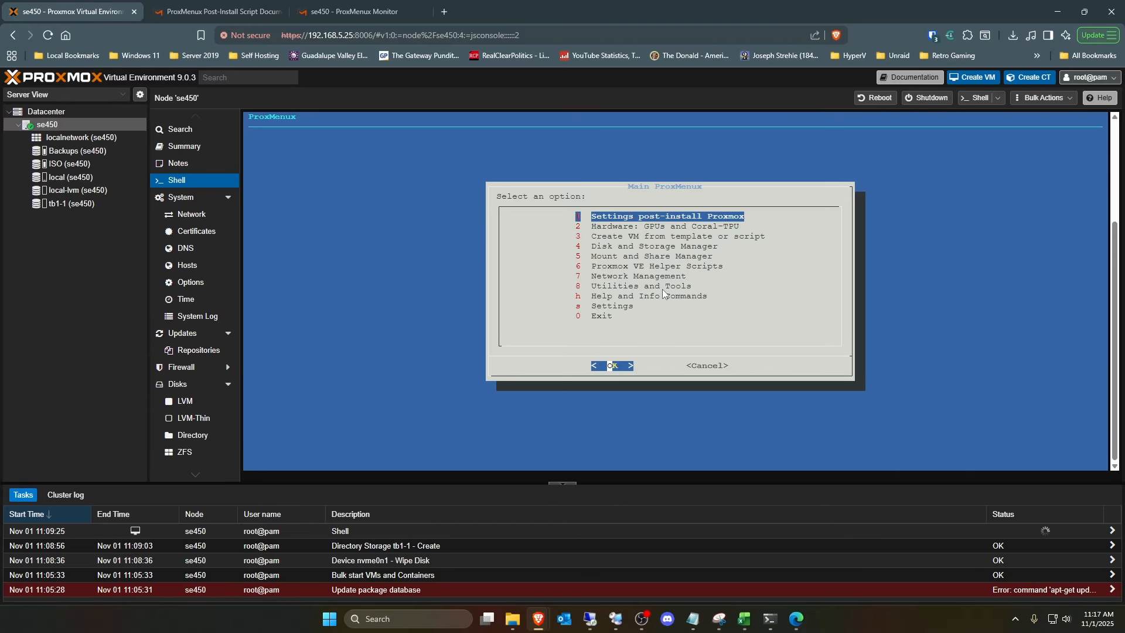
{"action": "key", "text": "Return"}
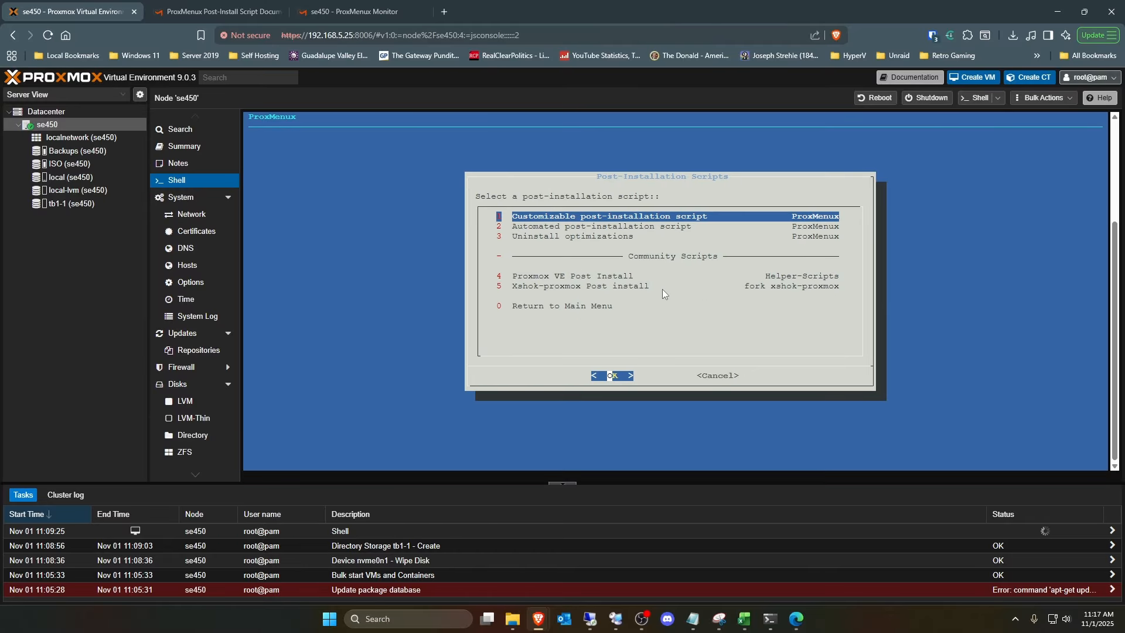
{"action": "key", "text": "Return"}
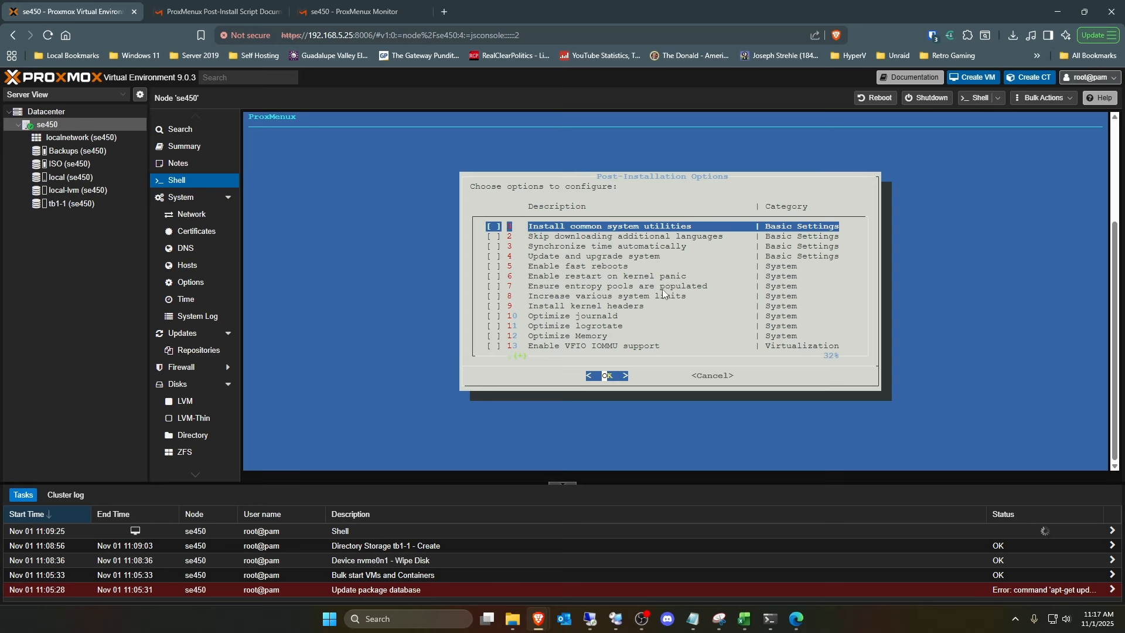
{"action": "key", "text": "Tab"}
{"action": "key", "text": "Return"}
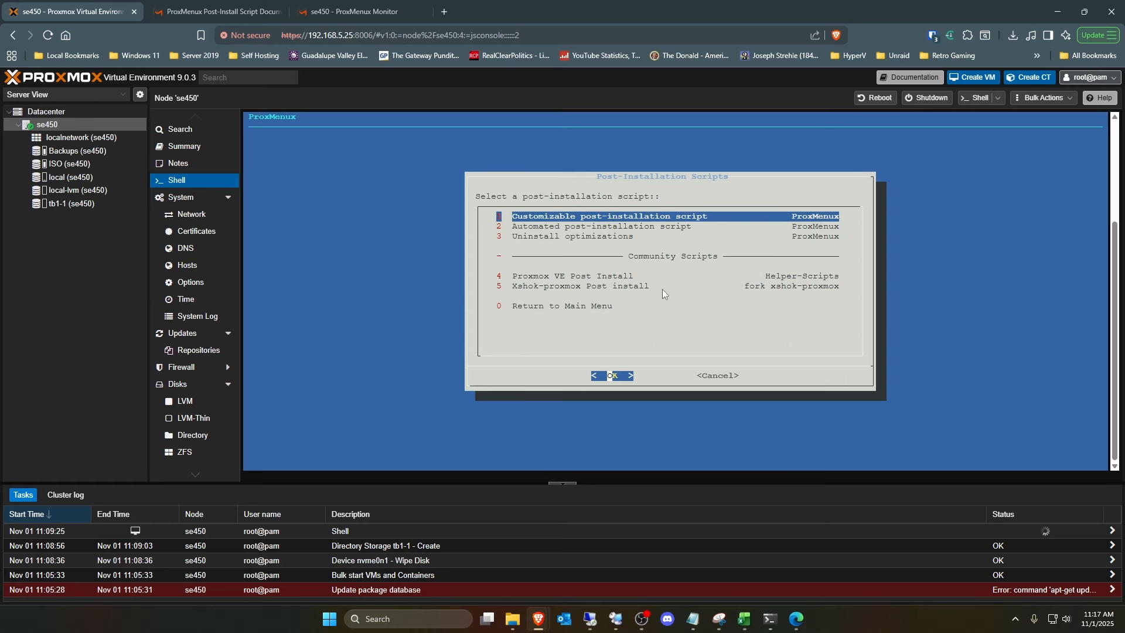
- Open the automated post-installation script's summary, and consult the Basic Settings and Overview documentation before returning to the Proxmox shell
{"action": "key", "text": "Down"}
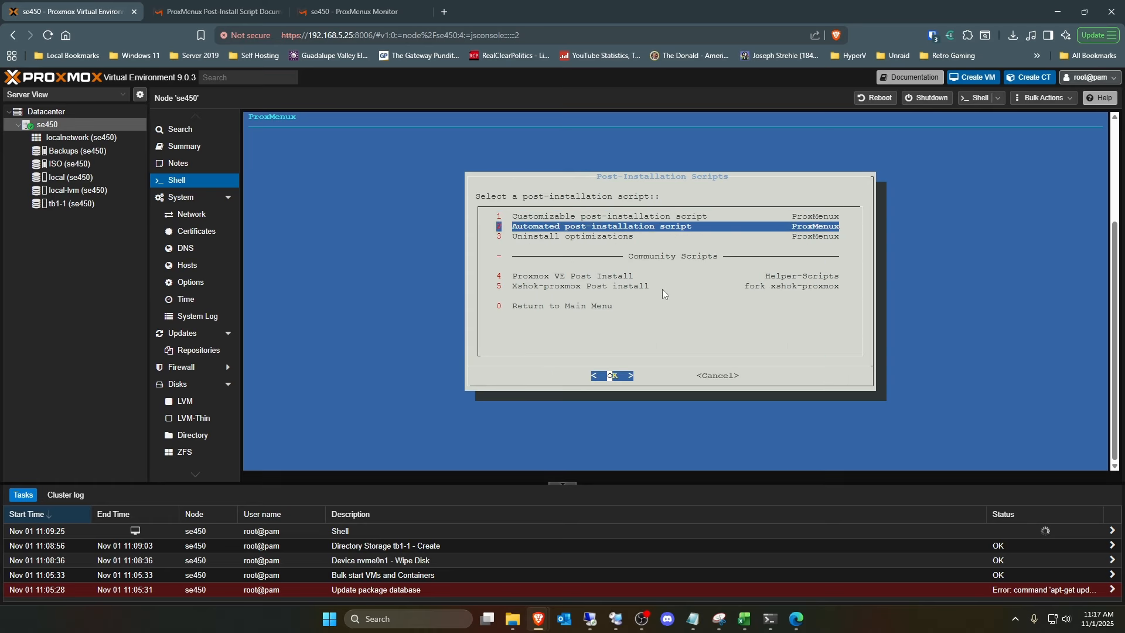
{"action": "key", "text": "Return"}
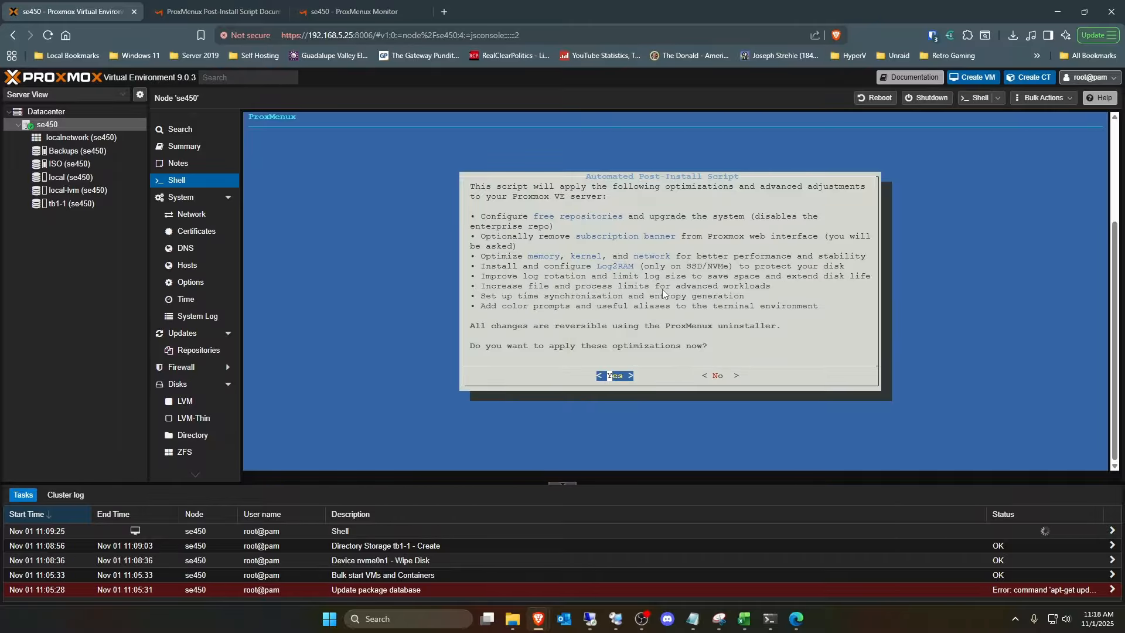
{"action": "left_click", "coordinate": [219, 17]}
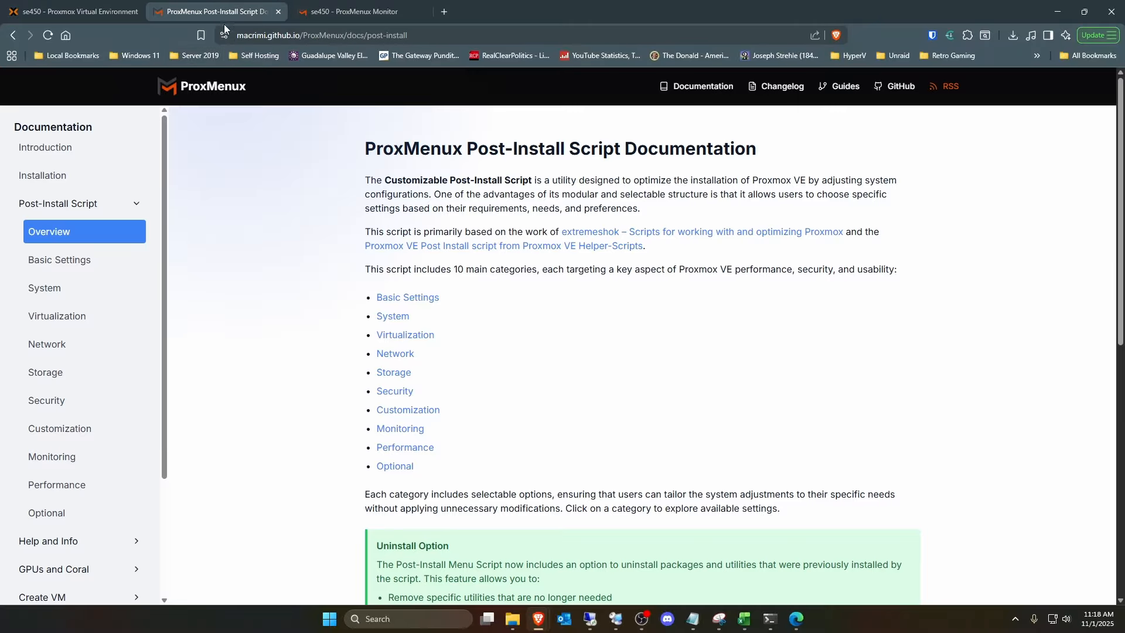
{"action": "left_click", "coordinate": [97, 267]}
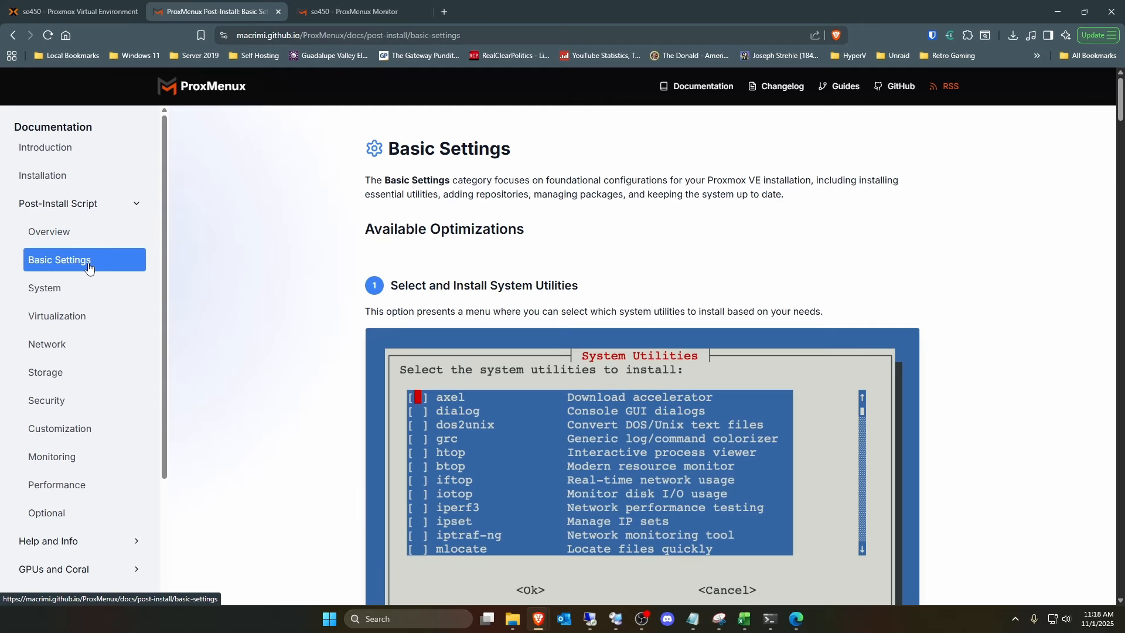
{"action": "scroll", "coordinate": [628, 447], "scroll_direction": "down", "scroll_amount": 5}
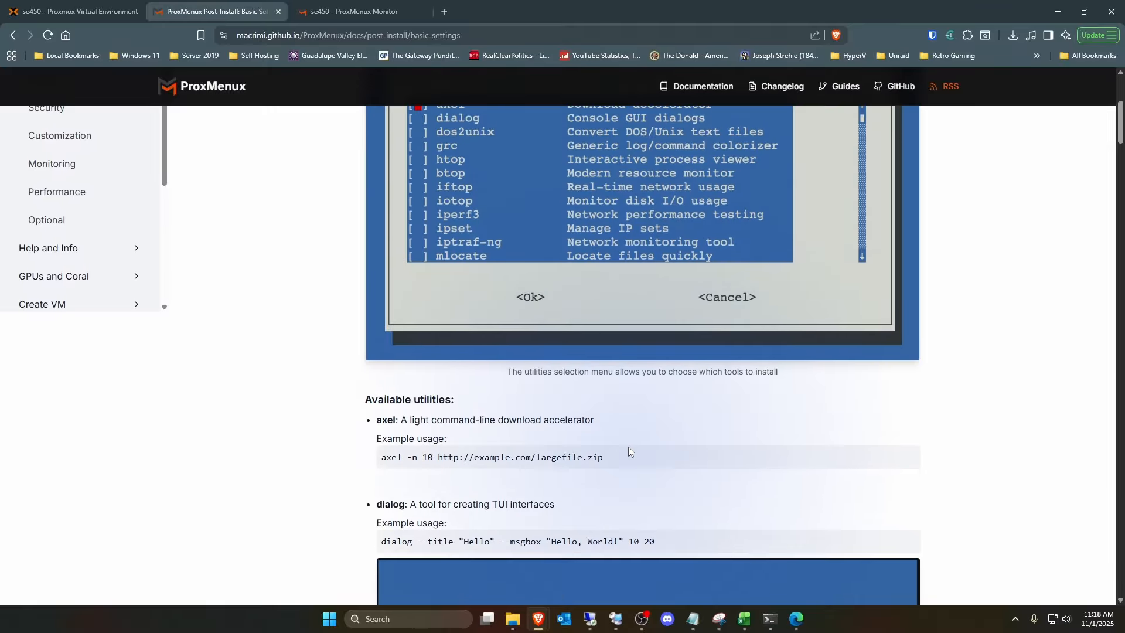
{"action": "scroll", "coordinate": [629, 446], "scroll_direction": "down", "scroll_amount": 5}
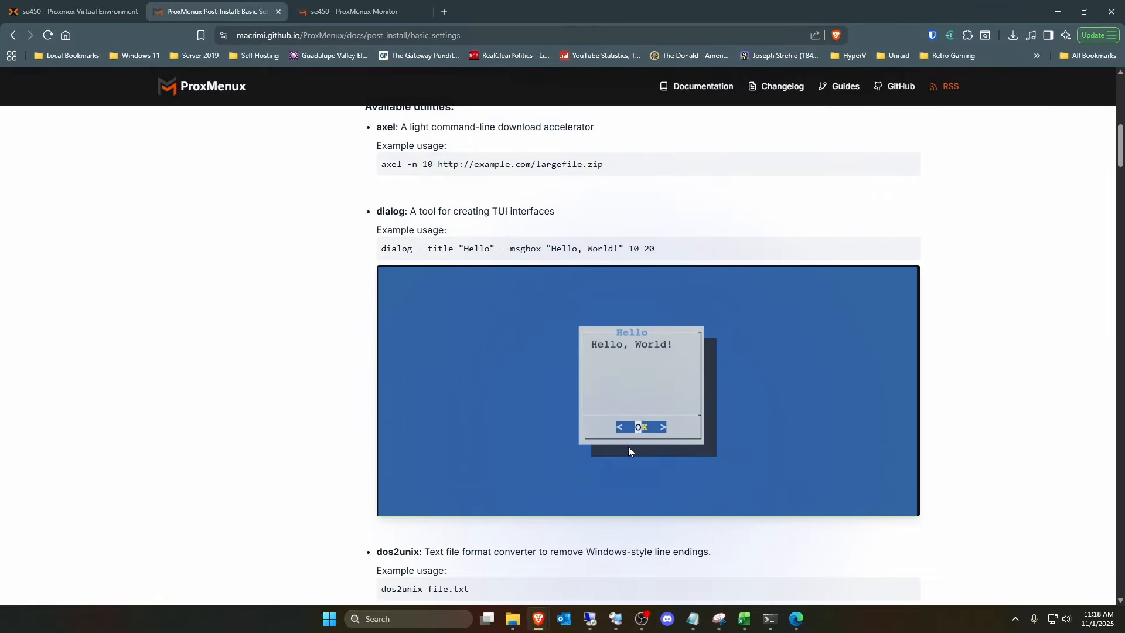
{"action": "scroll", "coordinate": [628, 446], "scroll_direction": "up", "scroll_amount": 10}
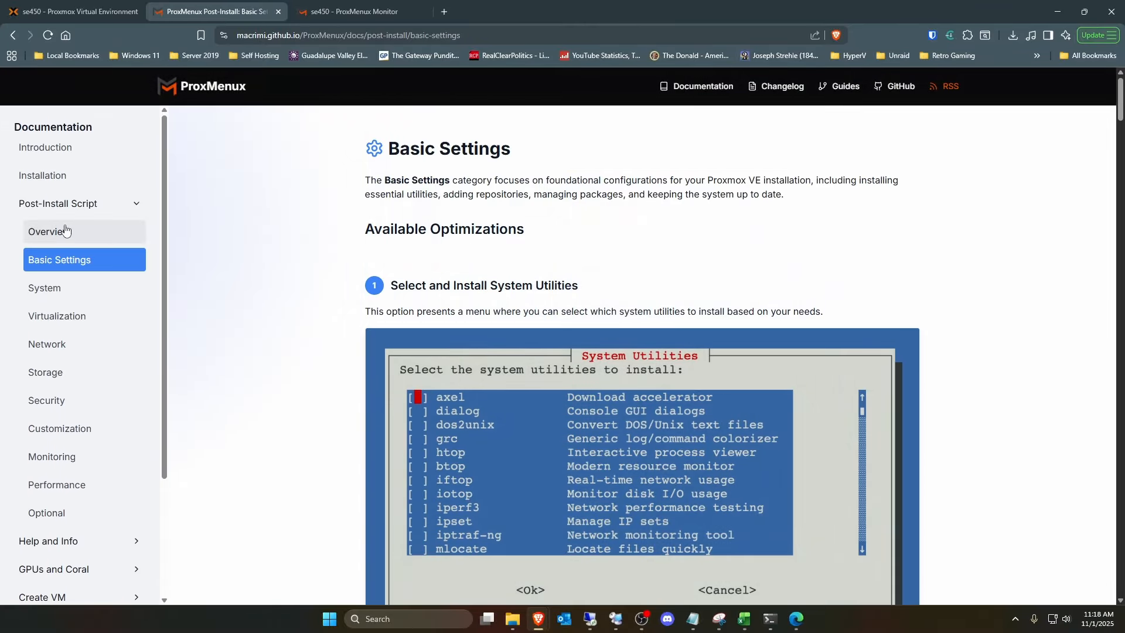
{"action": "left_click", "coordinate": [66, 228]}
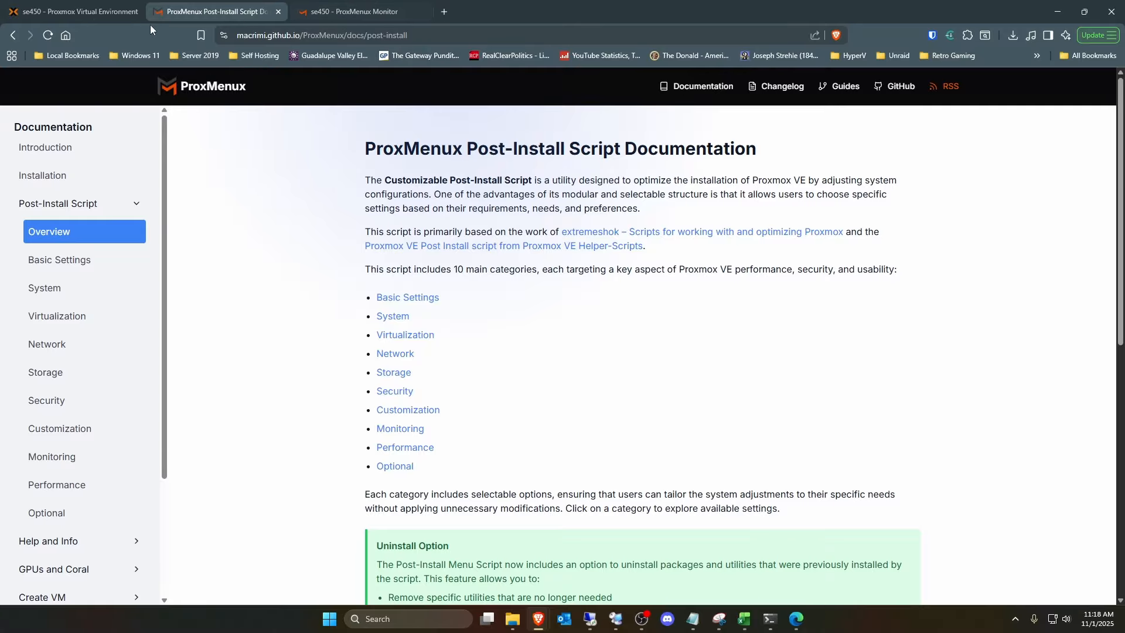
{"action": "left_click", "coordinate": [91, 17]}
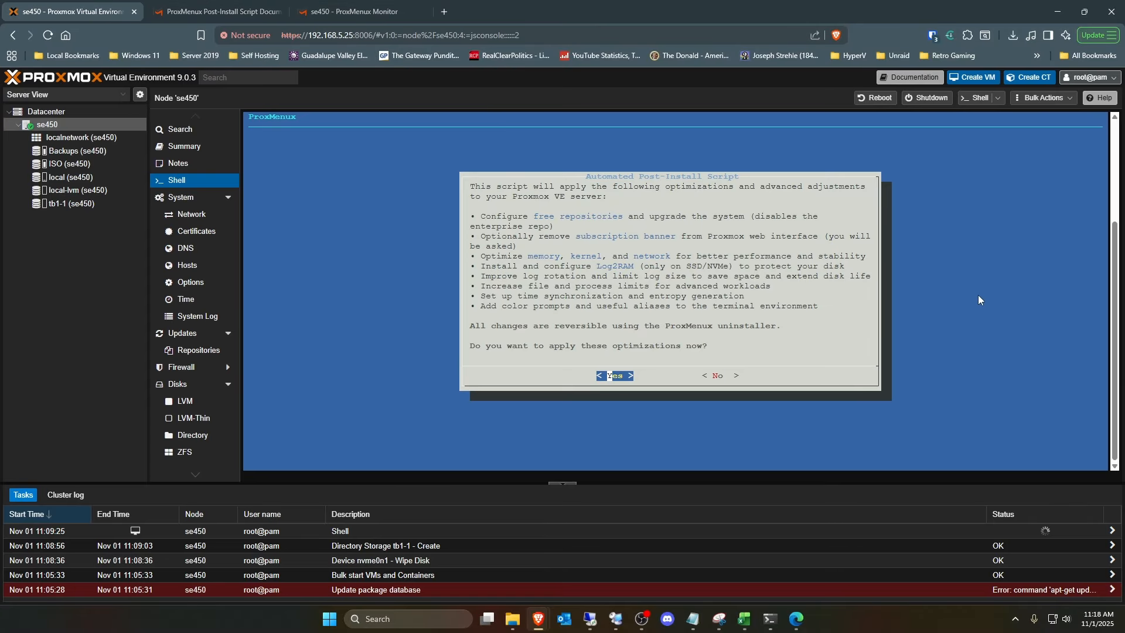
- Decline the automated optimizations, and check the Uninstall optimizations option for anything that can be removed
{"action": "key", "text": "Right"}
{"action": "key", "text": "Return"}
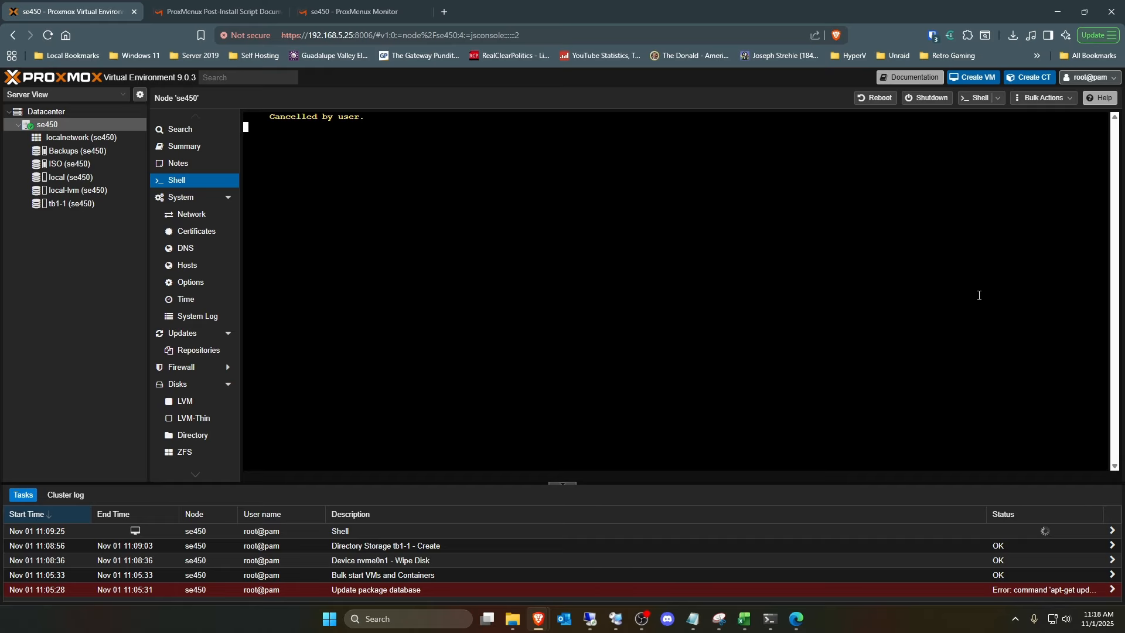
{"action": "key", "text": "Down"}
{"action": "key", "text": "Down"}
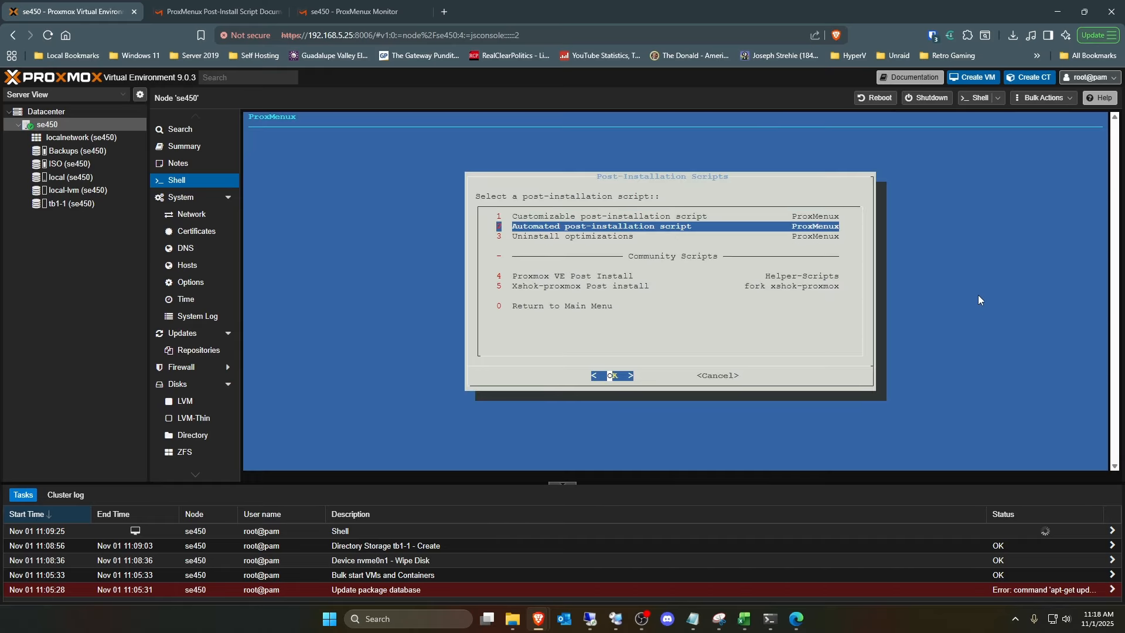
{"action": "key", "text": "Return"}
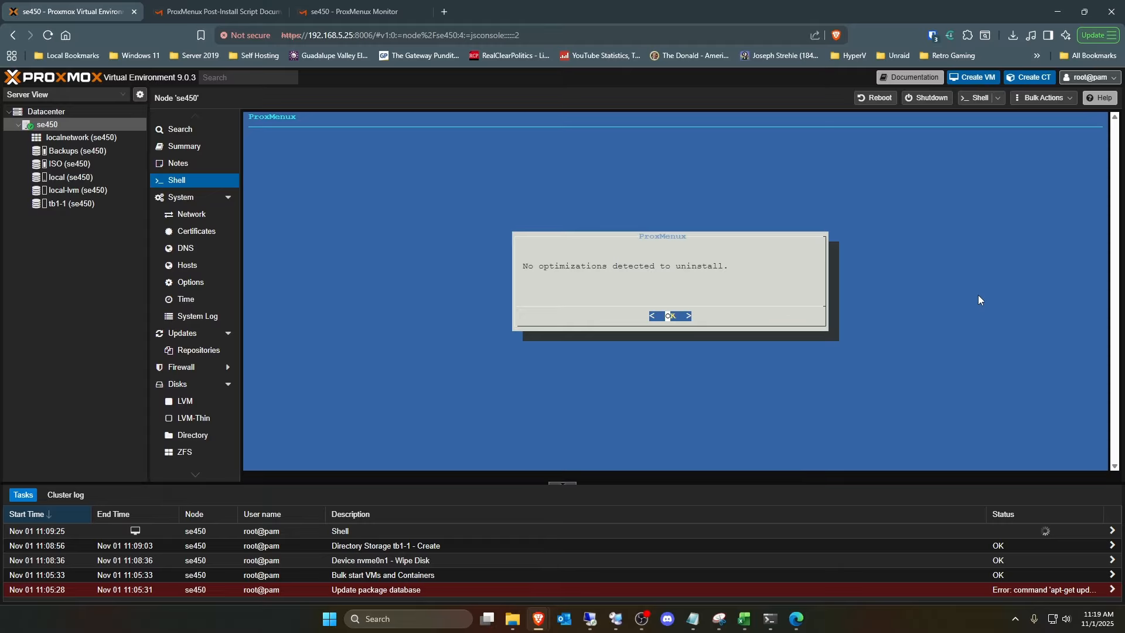
{"action": "key", "text": "Return"}
- View the customizable post-installation script's list of options again and cancel it without configuring anything
{"action": "key", "text": "Down"}
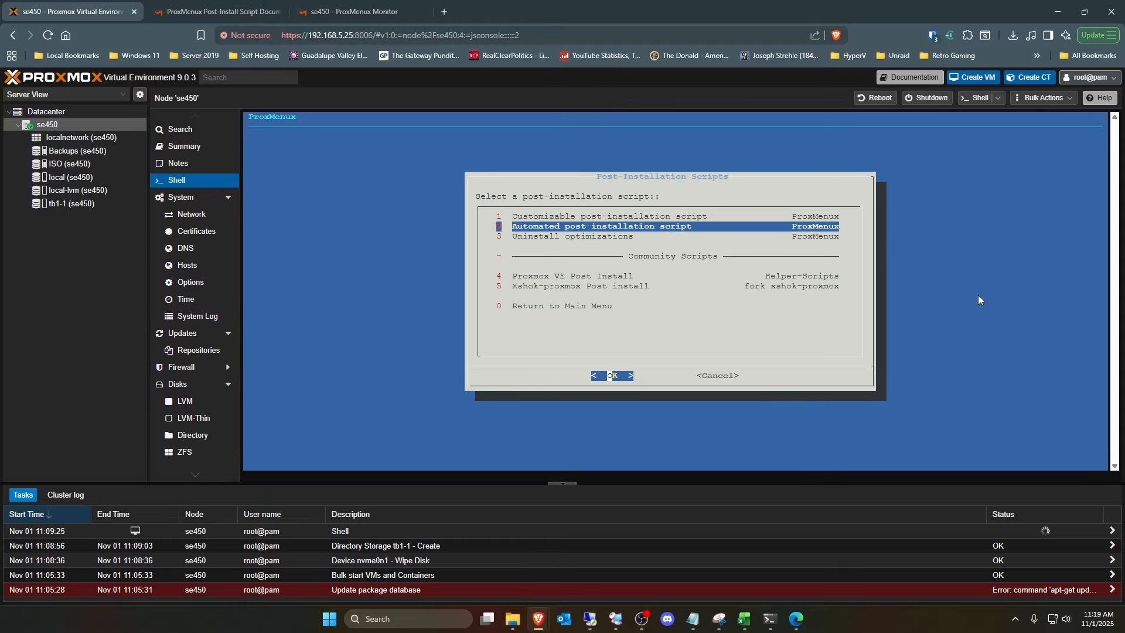
{"action": "key", "text": "Up"}
{"action": "key", "text": "Return"}
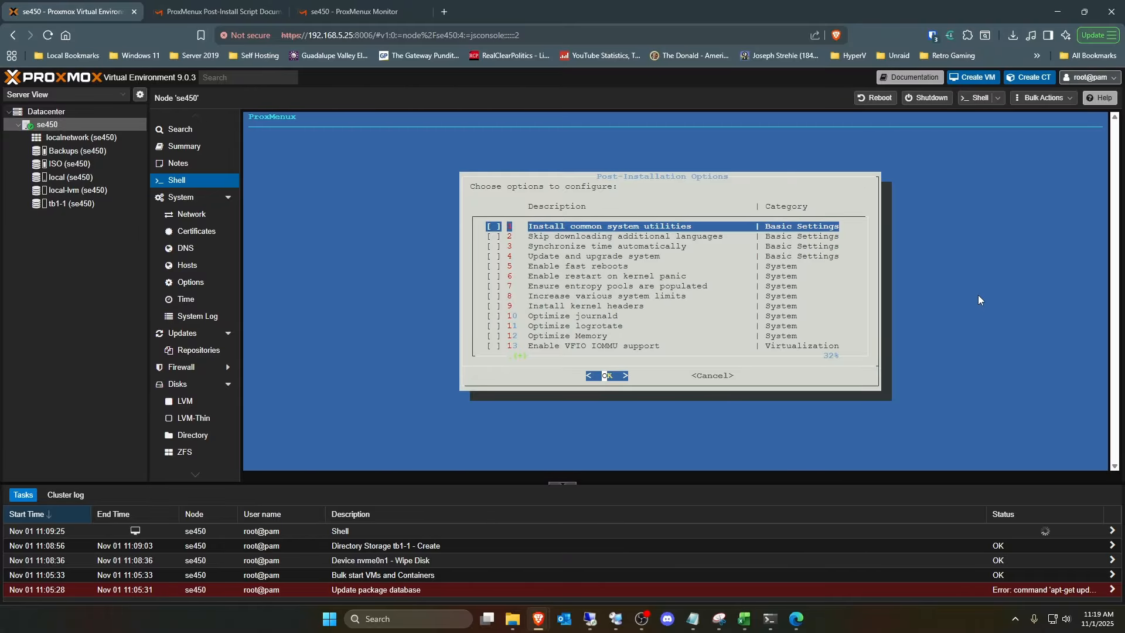
{"action": "key", "text": "Tab"}
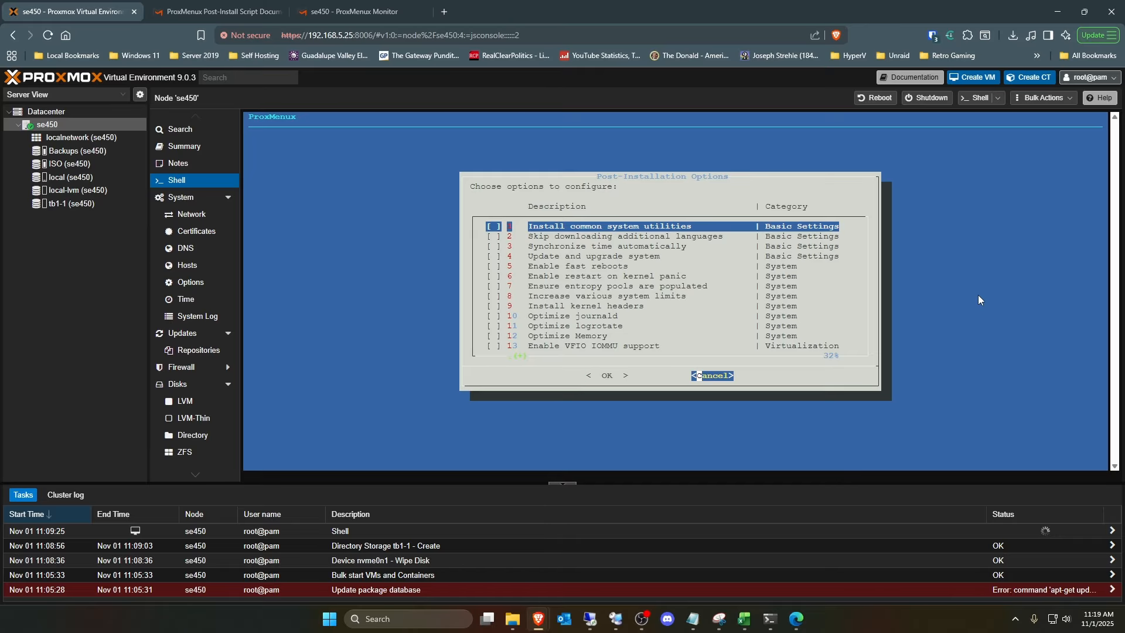
{"action": "key", "text": "Return"}
- Run the automated post-installation script, apply its optimizations, and proceed with the Proxmox system update
{"action": "key", "text": "Down"}
{"action": "key", "text": "Return"}
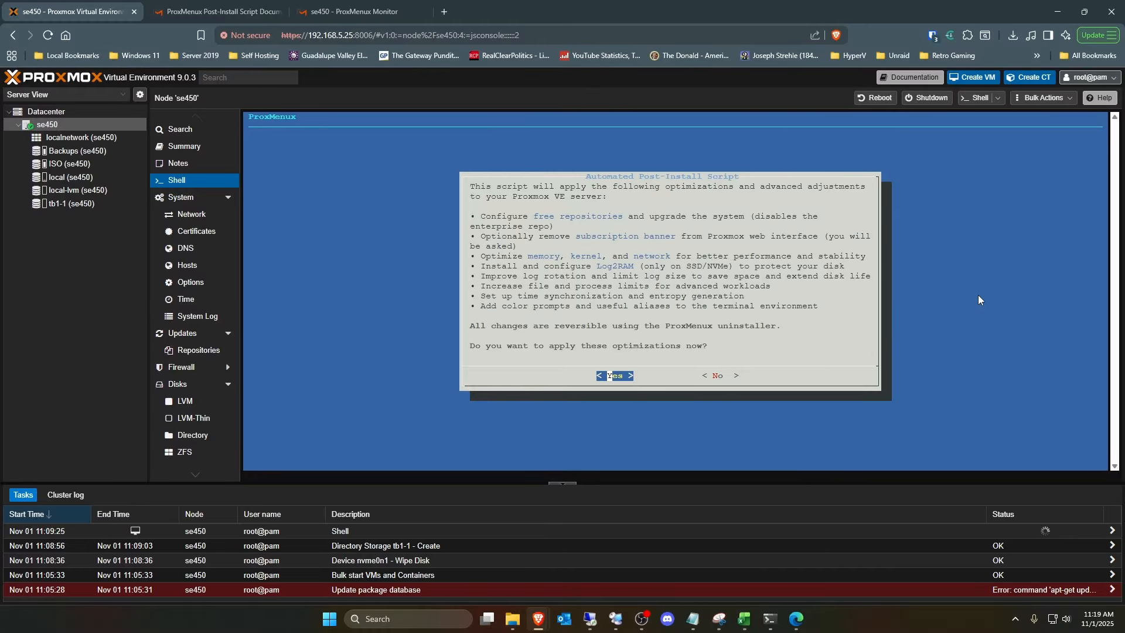
{"action": "key", "text": "Return"}
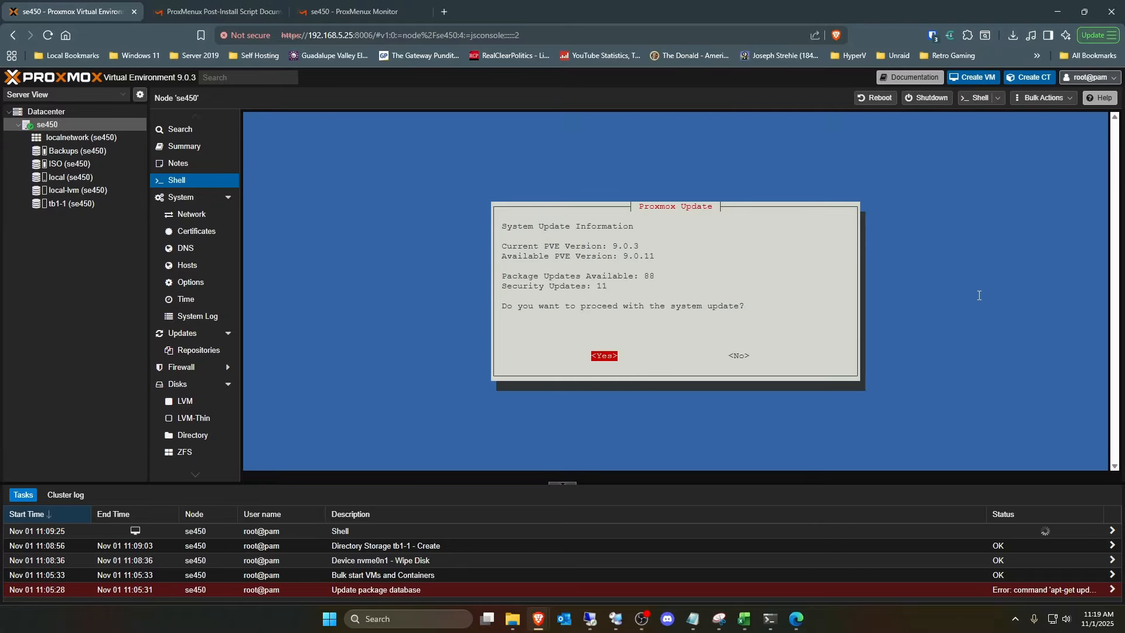
{"action": "key", "text": "Return"}
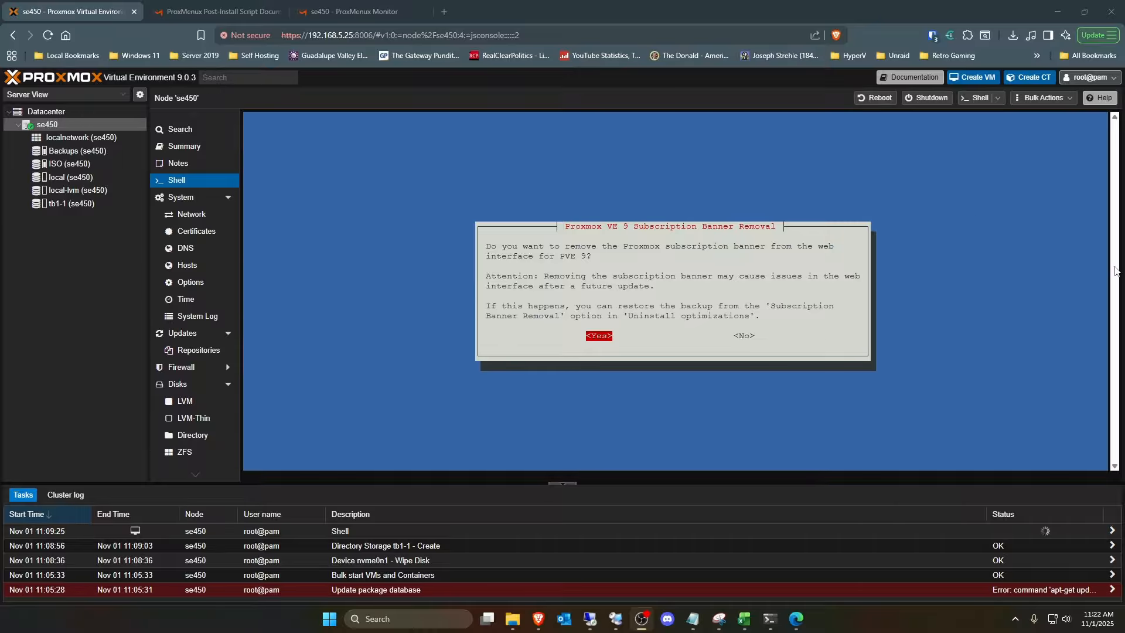
- Approve removal of the Proxmox subscription banner and restart the server to finish the automated post-install
{"action": "left_click", "coordinate": [963, 298]}
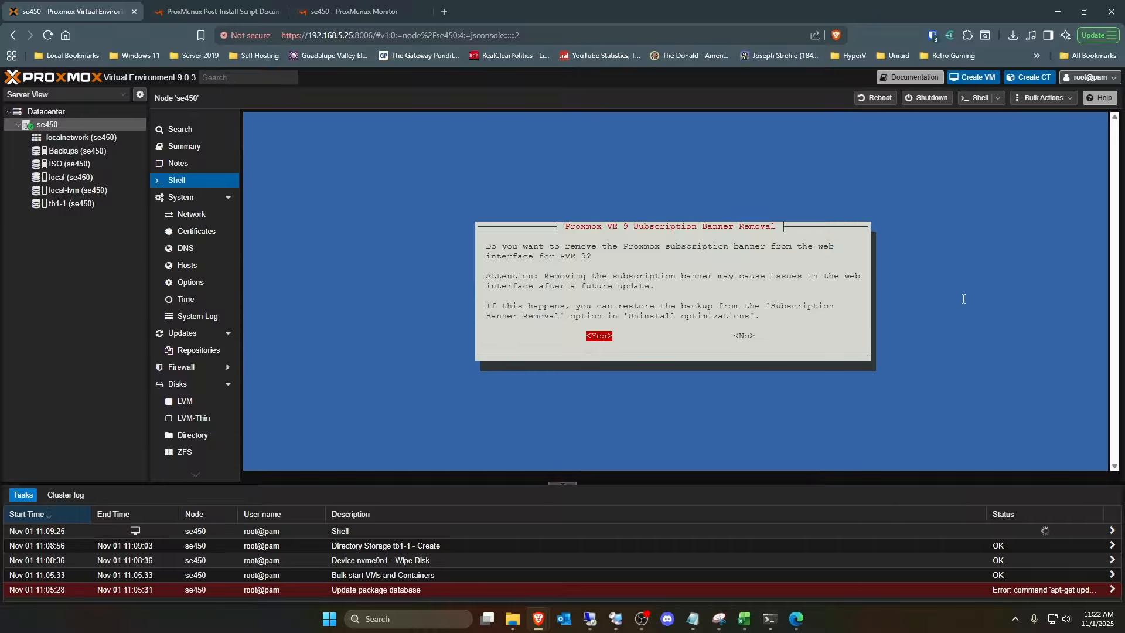
{"action": "key", "text": "Return"}
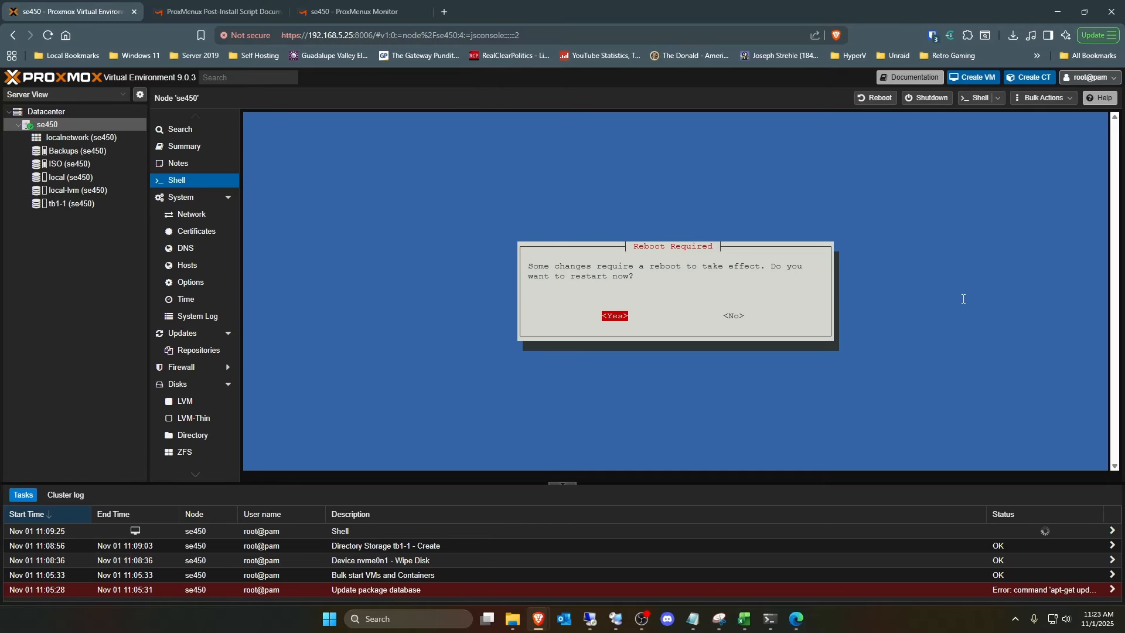
{"action": "key", "text": "Return"}
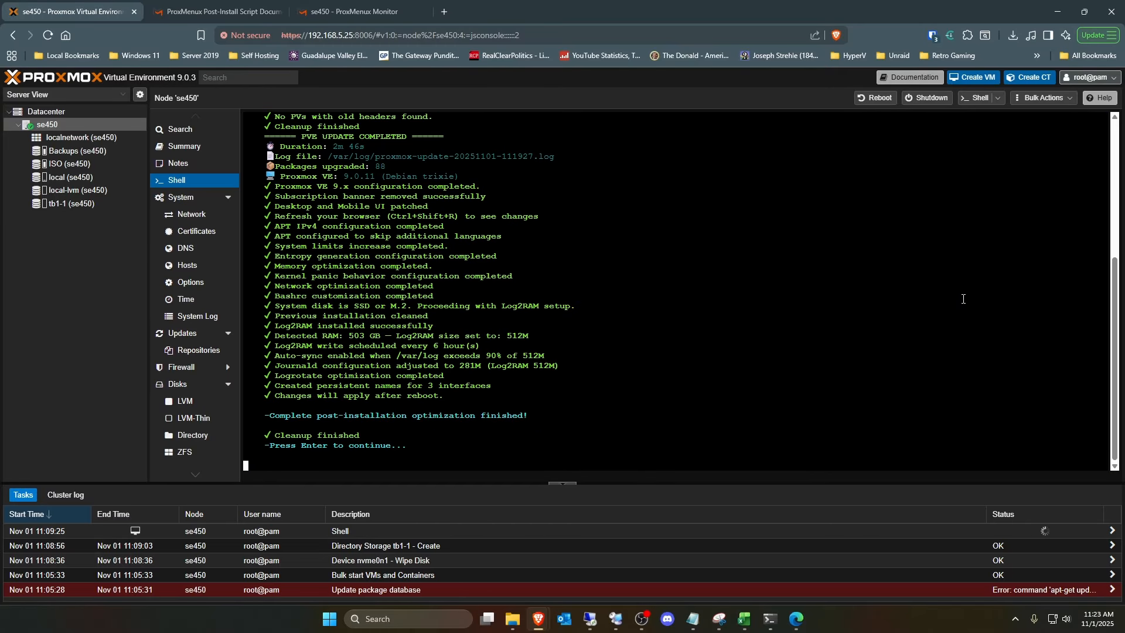
{"action": "key", "text": "Return"}
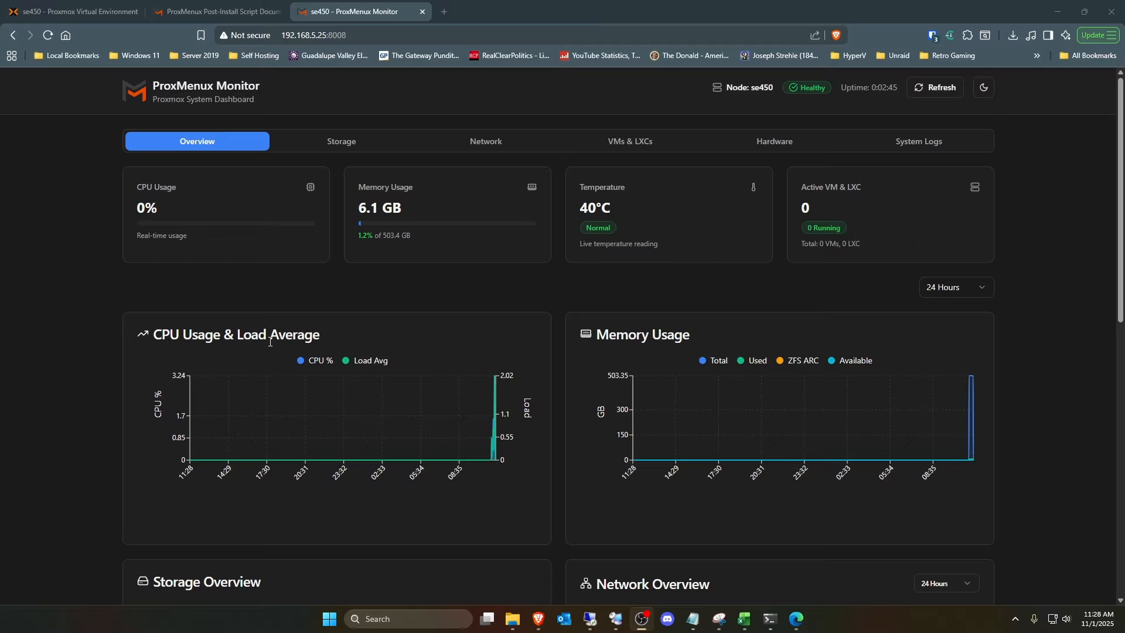
- Review the storage, network and system information on the ProxMenux Monitor overview after the reboot
{"action": "scroll", "coordinate": [270, 341], "scroll_direction": "down", "scroll_amount": 8}
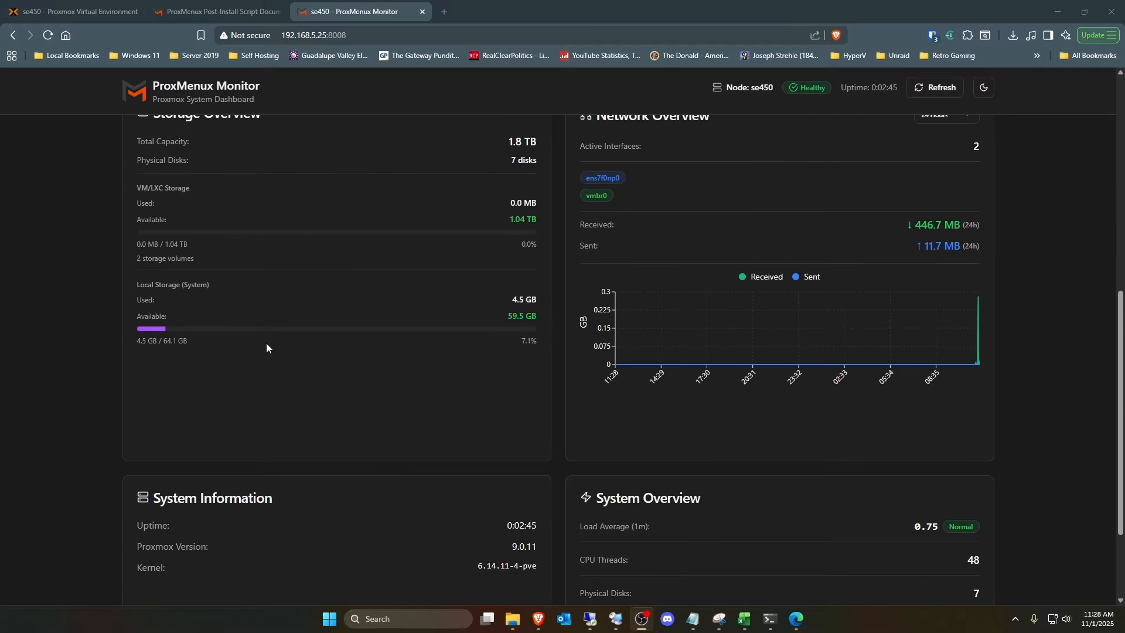
{"action": "scroll", "coordinate": [266, 343], "scroll_direction": "down", "scroll_amount": 3}
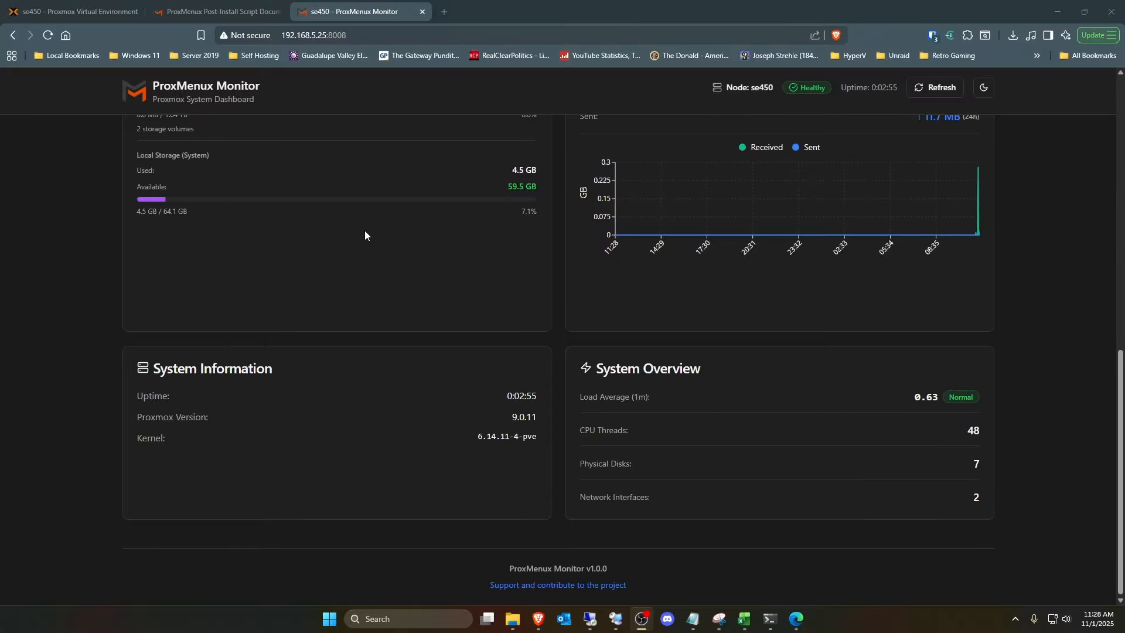
{"action": "scroll", "coordinate": [494, 389], "scroll_direction": "up", "scroll_amount": 10}
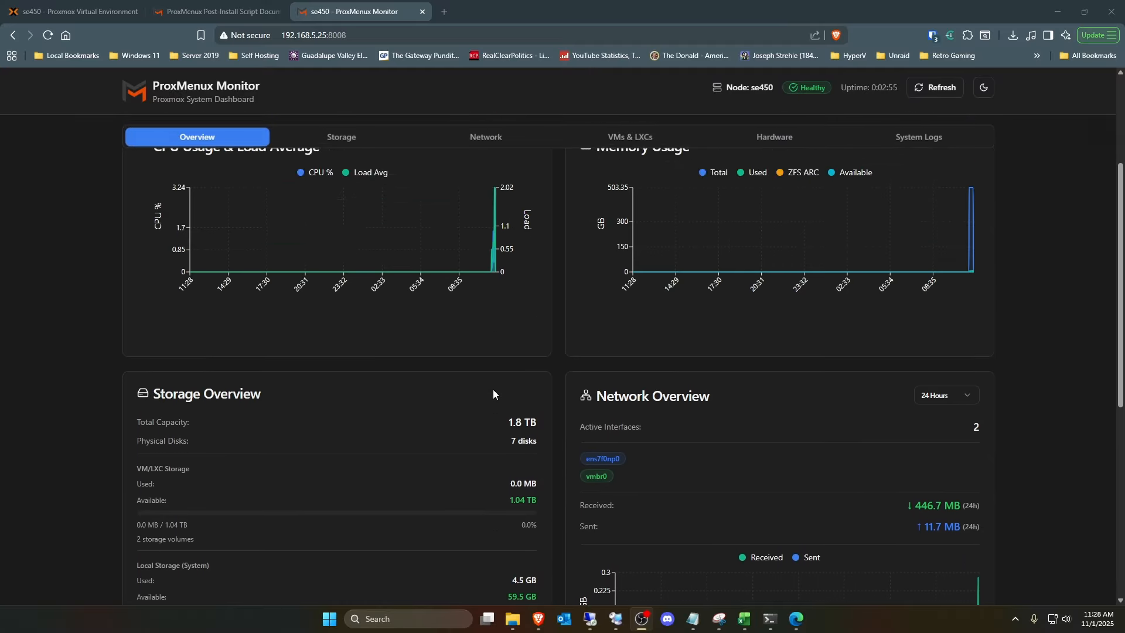
- Return to the Proxmox web interface and check the se450 node's summary, shell prompt and APT repositories, including the ceph-squid enterprise entry
{"action": "left_click", "coordinate": [77, 13]}
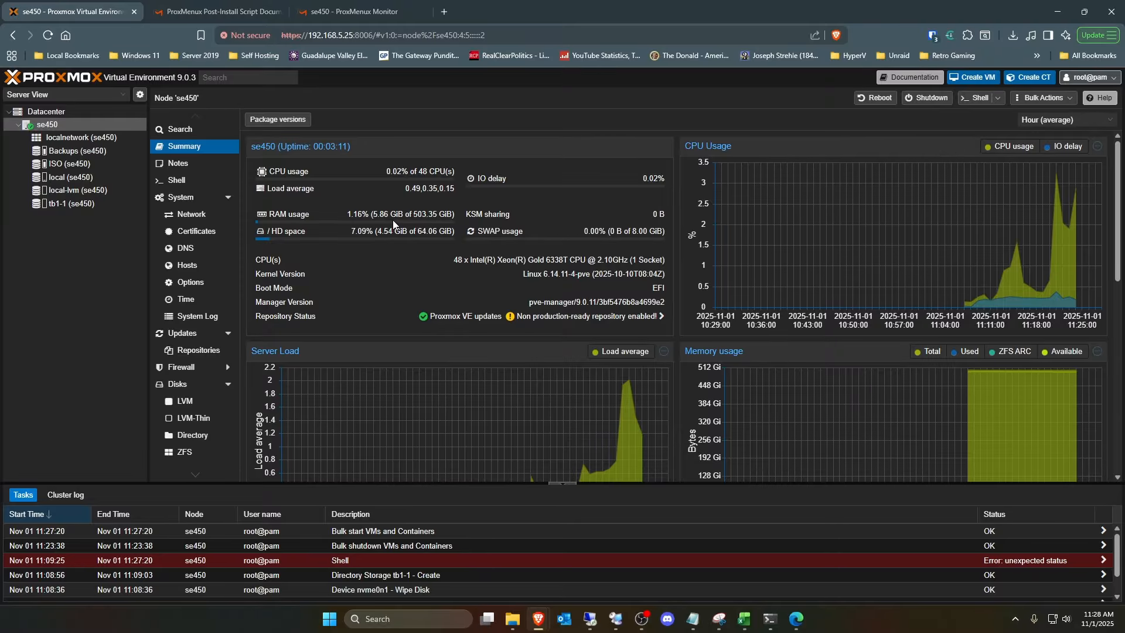
{"action": "left_click", "coordinate": [176, 181]}
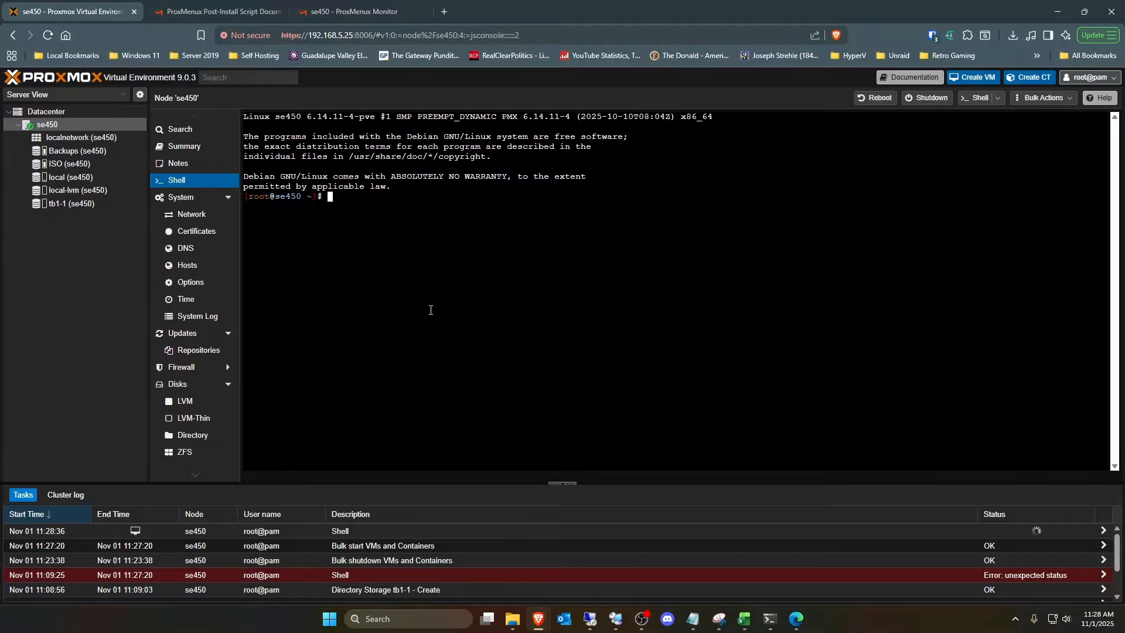
{"action": "left_click", "coordinate": [198, 349]}
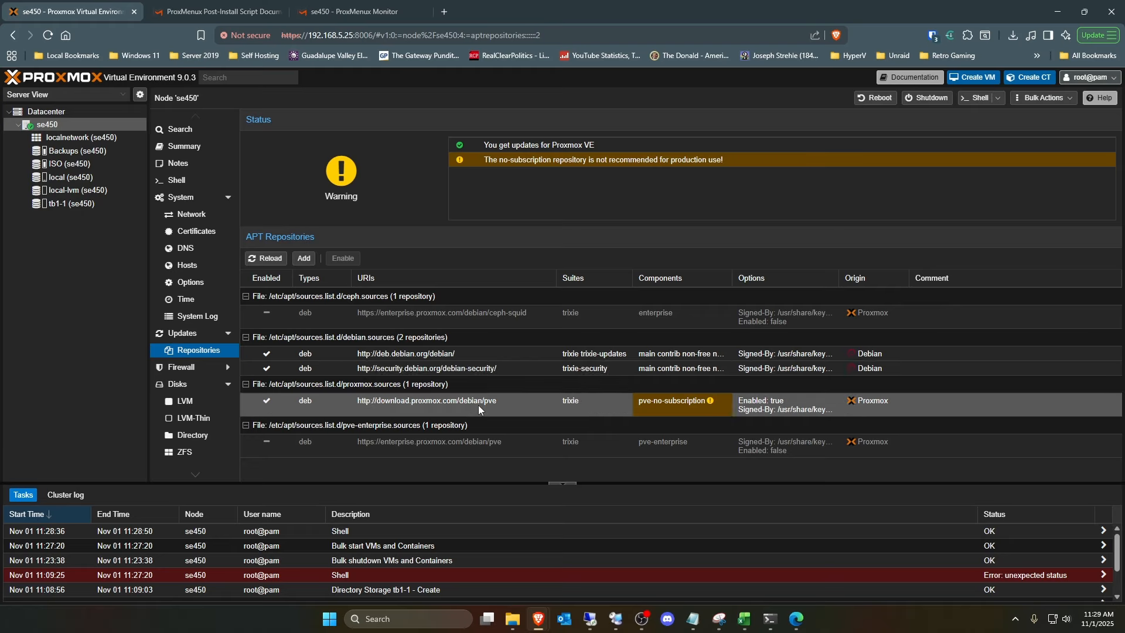
{"action": "left_click", "coordinate": [498, 312]}
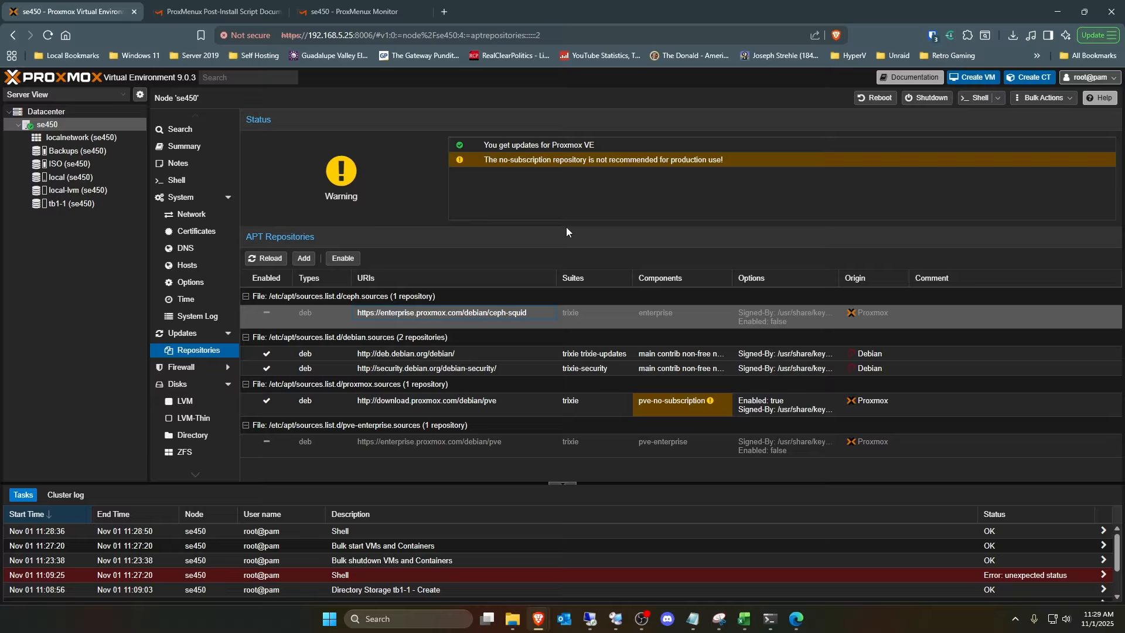
- Launch ProxMenux from the node's shell with the menu command and open the post-install settings
{"action": "left_click", "coordinate": [190, 179]}
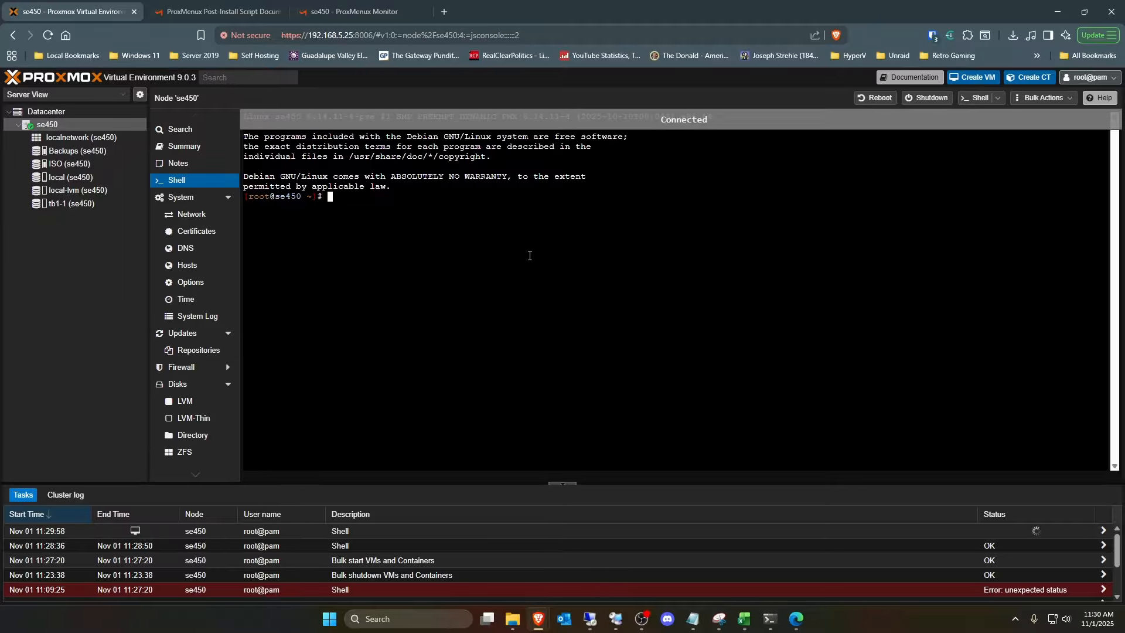
{"action": "type", "text": "menu"}
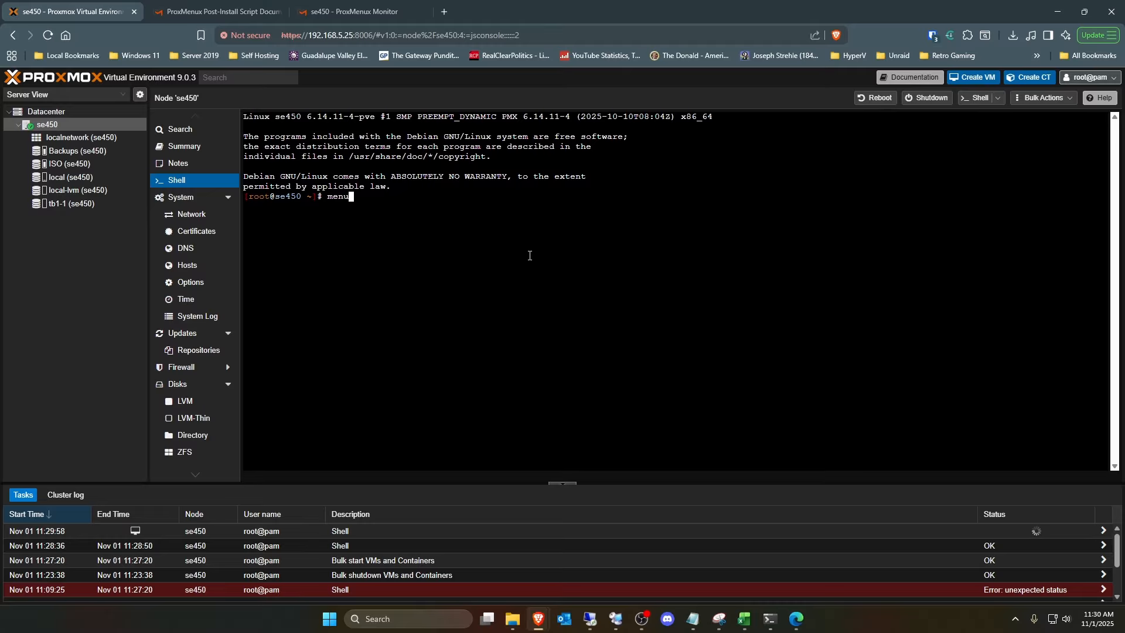
{"action": "key", "text": "Return"}
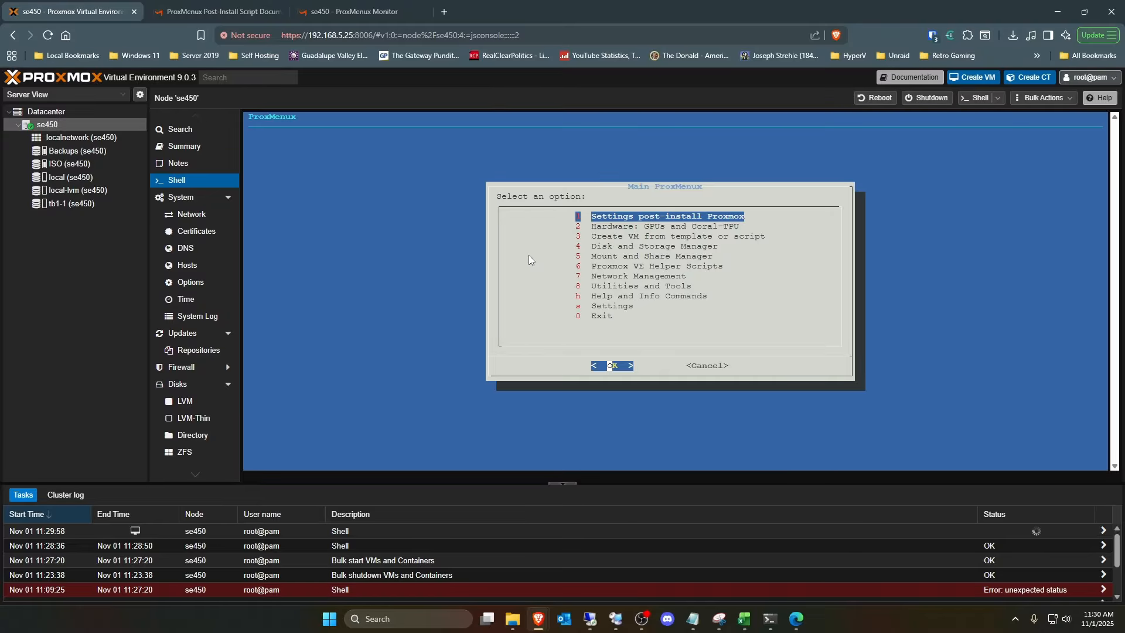
{"action": "key", "text": "Return"}
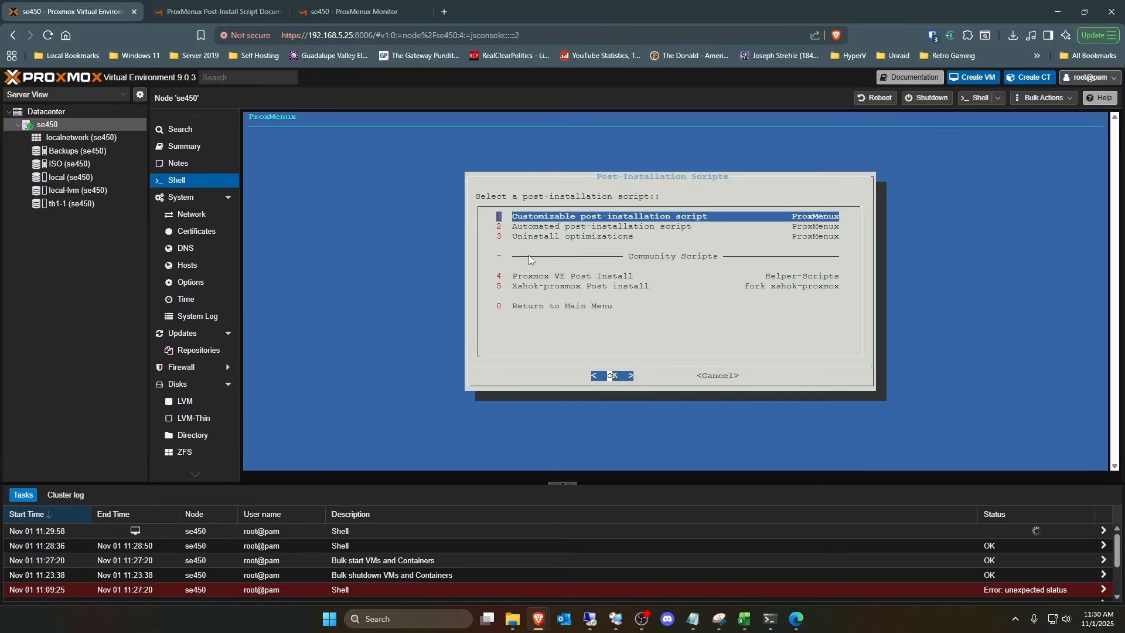
- Look through the Uninstall optimizations list from subscription_banner to persistent_network, and cancel without selecting anything
{"action": "key", "text": "Down"}
{"action": "key", "text": "Down"}
{"action": "key", "text": "Return"}
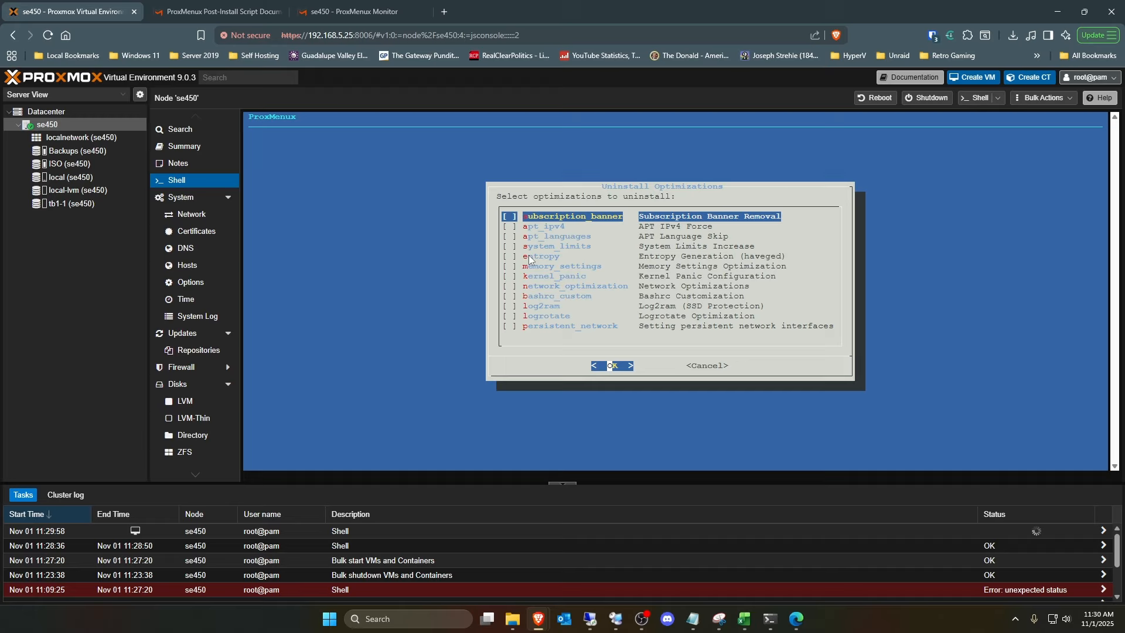
{"action": "key", "text": "Down"}
{"action": "key", "text": "Down"}
{"action": "key", "text": "Down"}
{"action": "key", "text": "Down"}
{"action": "key", "text": "Down"}
{"action": "key", "text": "Down"}
{"action": "key", "text": "Down"}
{"action": "key", "text": "Down"}
{"action": "key", "text": "Down"}
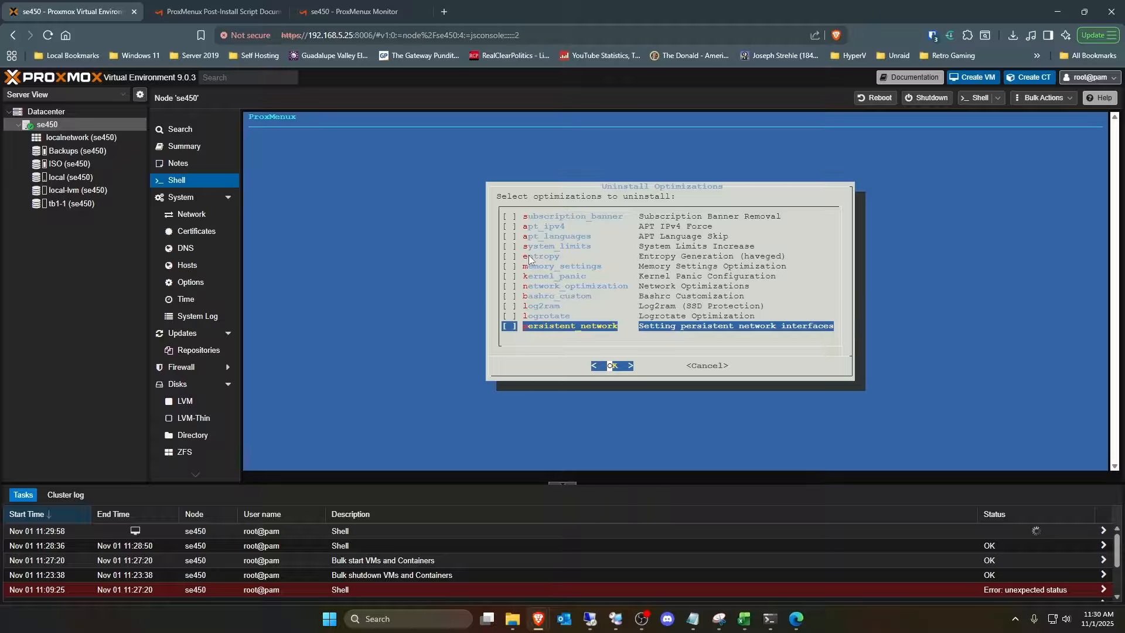
{"action": "key", "text": "Up"}
{"action": "key", "text": "Up"}
{"action": "key", "text": "Up"}
{"action": "key", "text": "Up"}
{"action": "key", "text": "Up"}
{"action": "key", "text": "Up"}
{"action": "key", "text": "Up"}
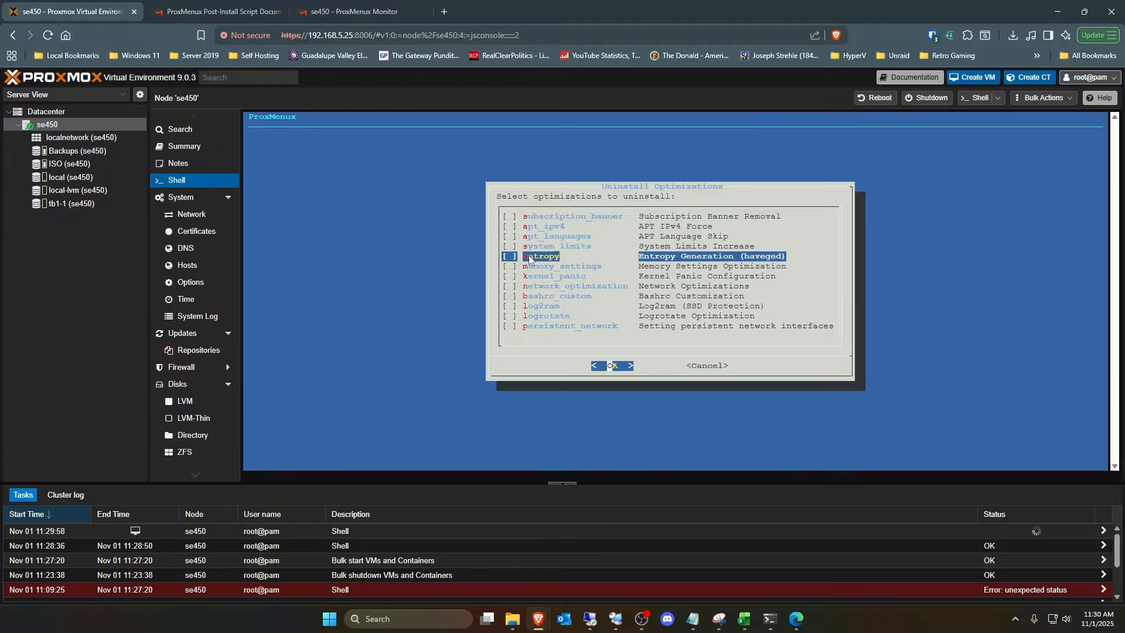
{"action": "key", "text": "Up"}
{"action": "key", "text": "Up"}
{"action": "key", "text": "Up"}
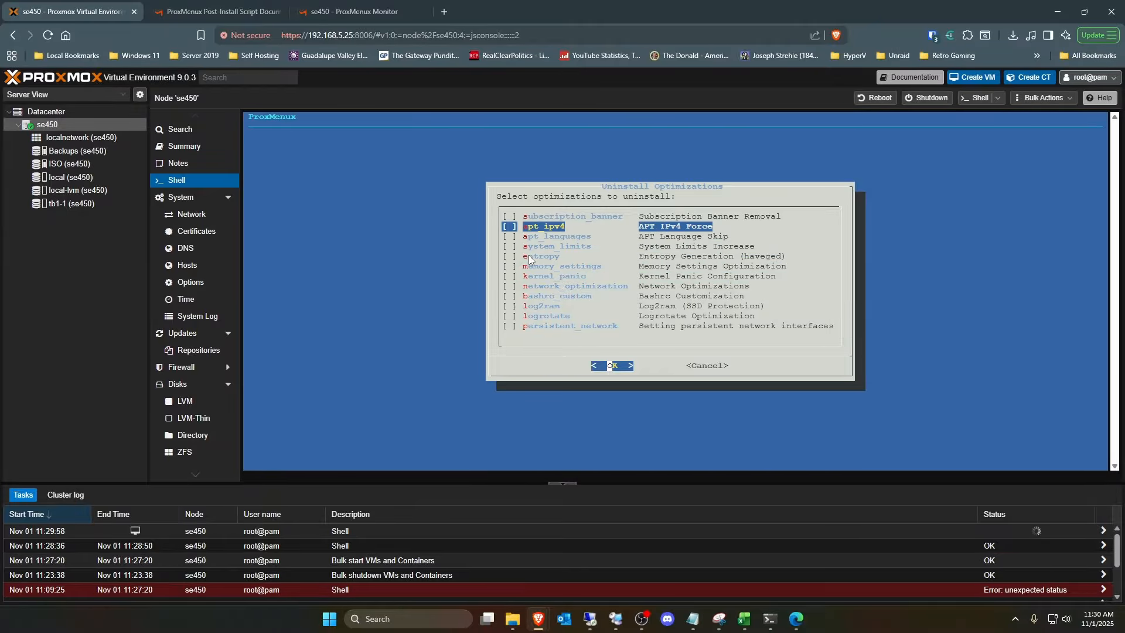
{"action": "key", "text": "Tab"}
{"action": "key", "text": "Return"}
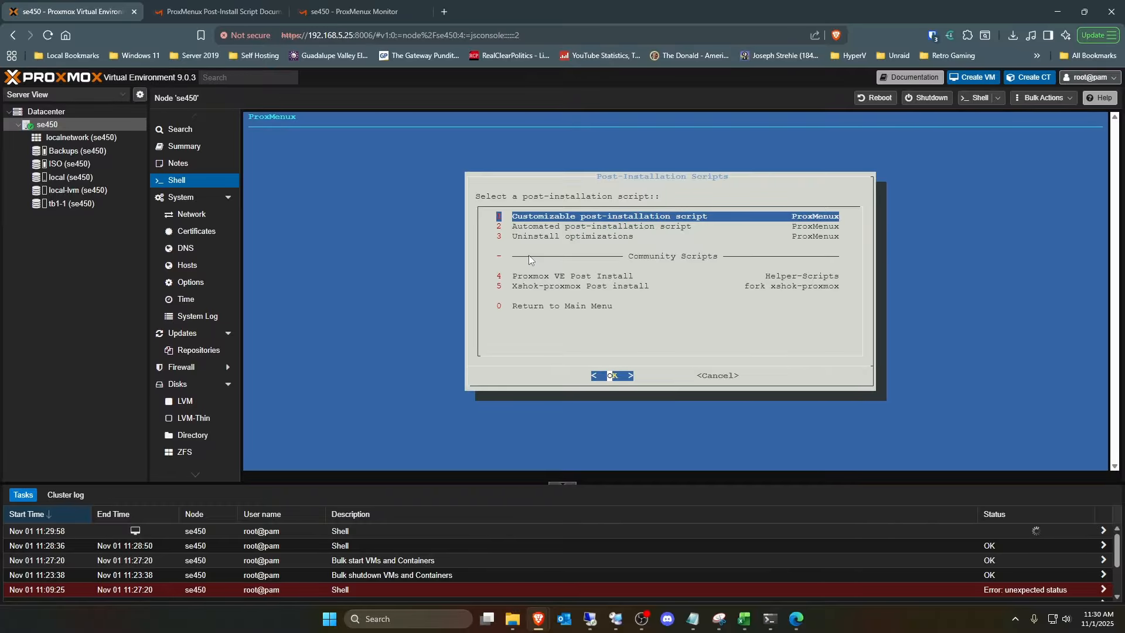
- Open the customizable post-installation script and select Install common system utilities
{"action": "key", "text": "Return"}
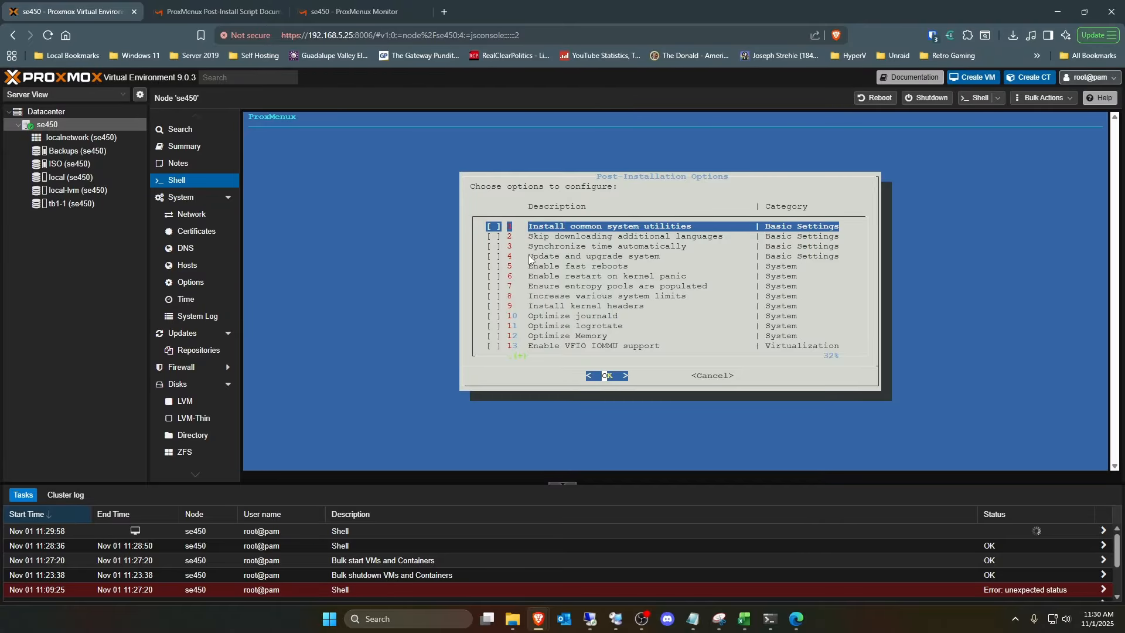
{"action": "key", "text": "Escape"}
{"action": "key", "text": "Down"}
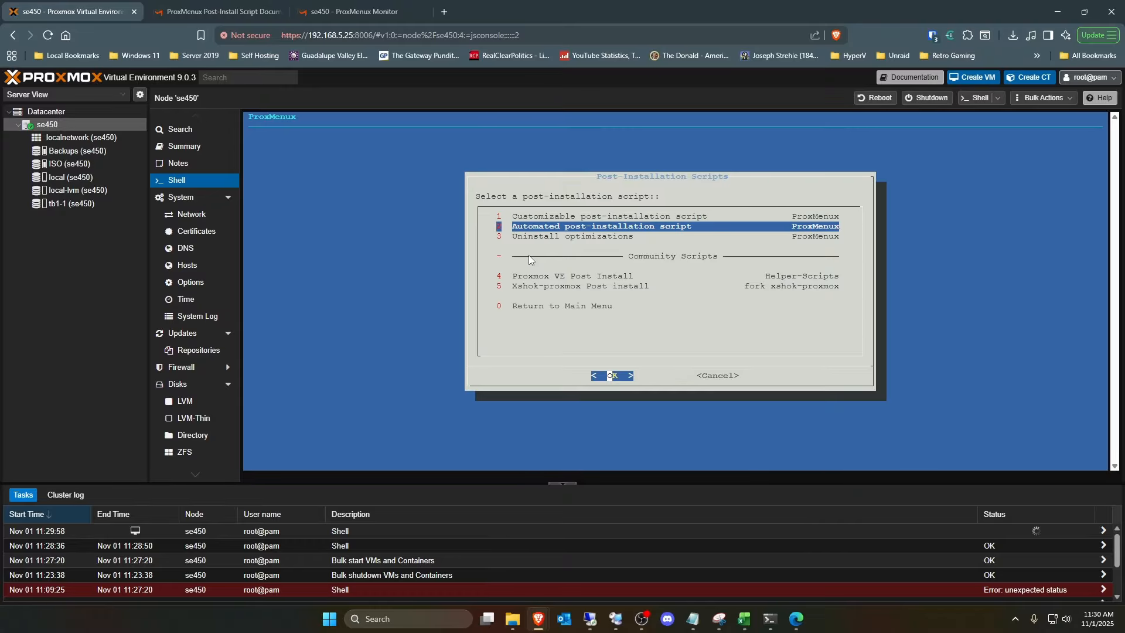
{"action": "key", "text": "Up"}
{"action": "key", "text": "Return"}
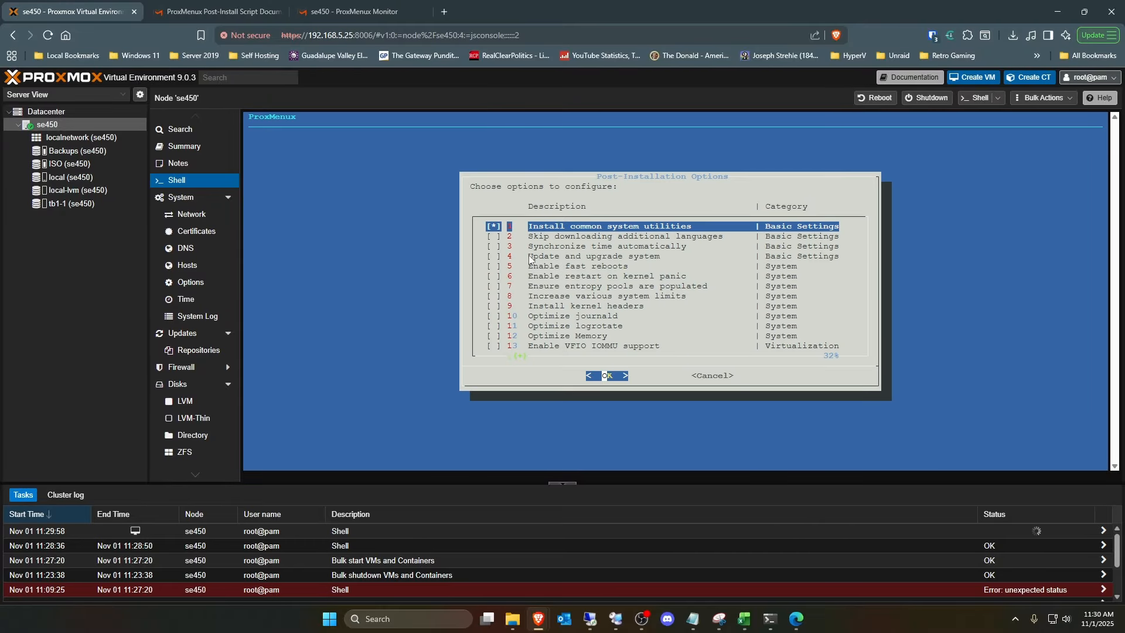
- Skip the remaining basic and system options, and select Enable VFIO IOMMU support under Virtualization
{"action": "key", "text": "Down"}
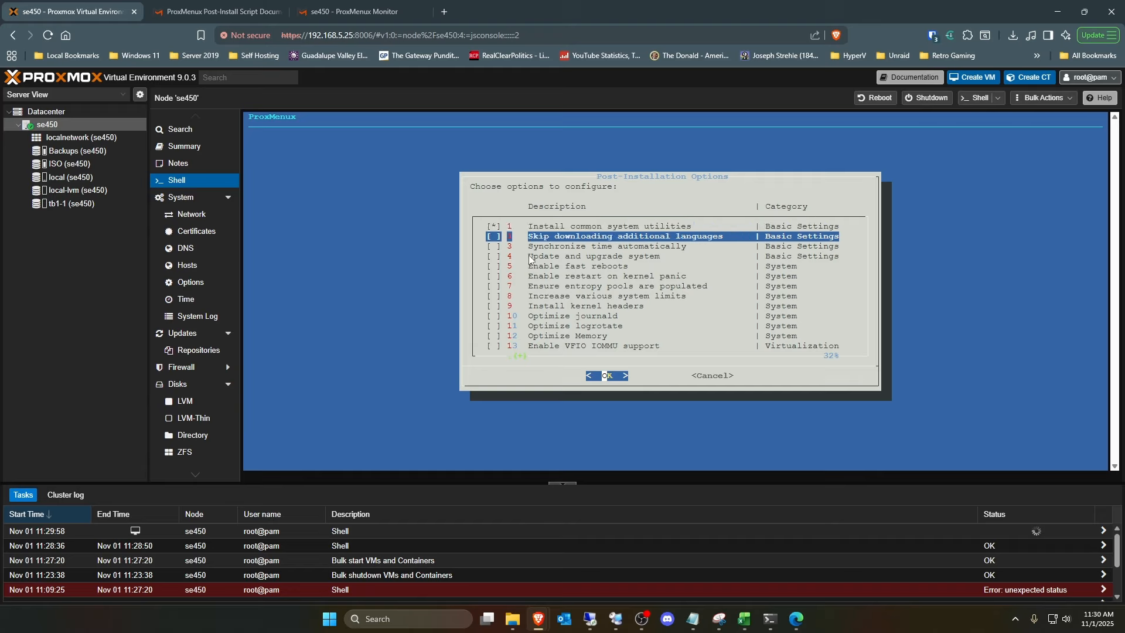
{"action": "key", "text": "Down"}
{"action": "key", "text": "Down"}
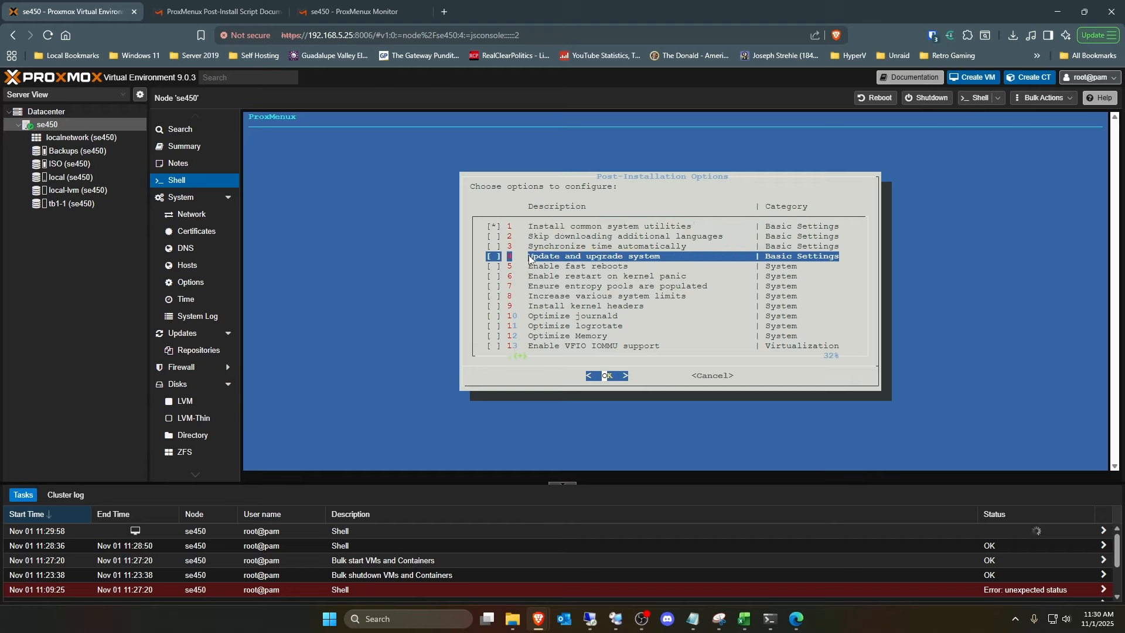
{"action": "key", "text": "Down"}
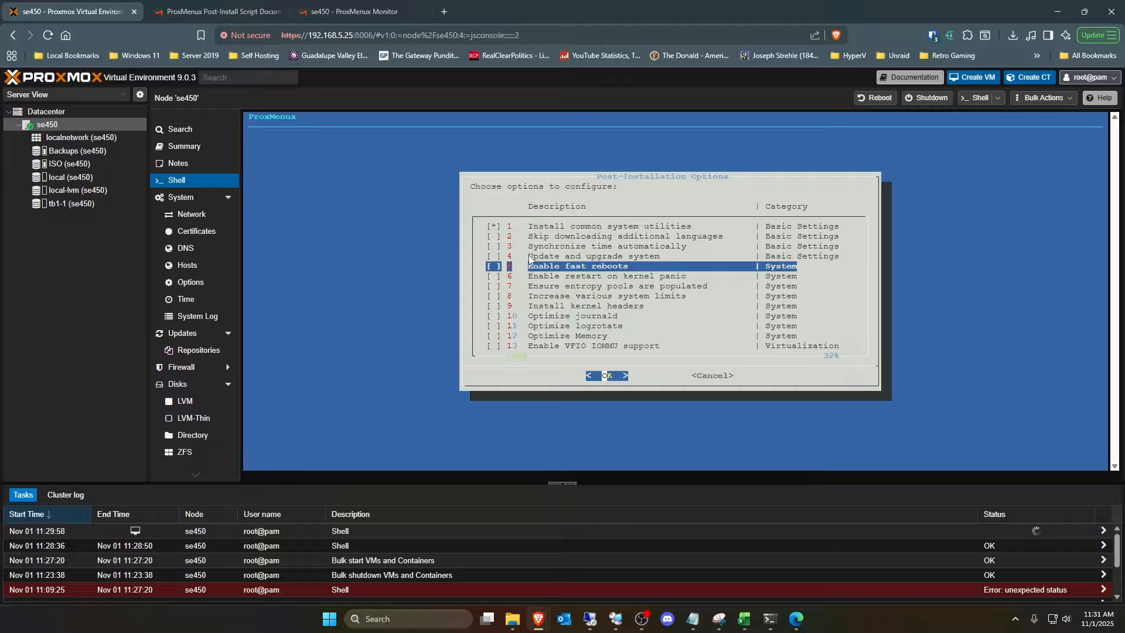
{"action": "key", "text": "Down"}
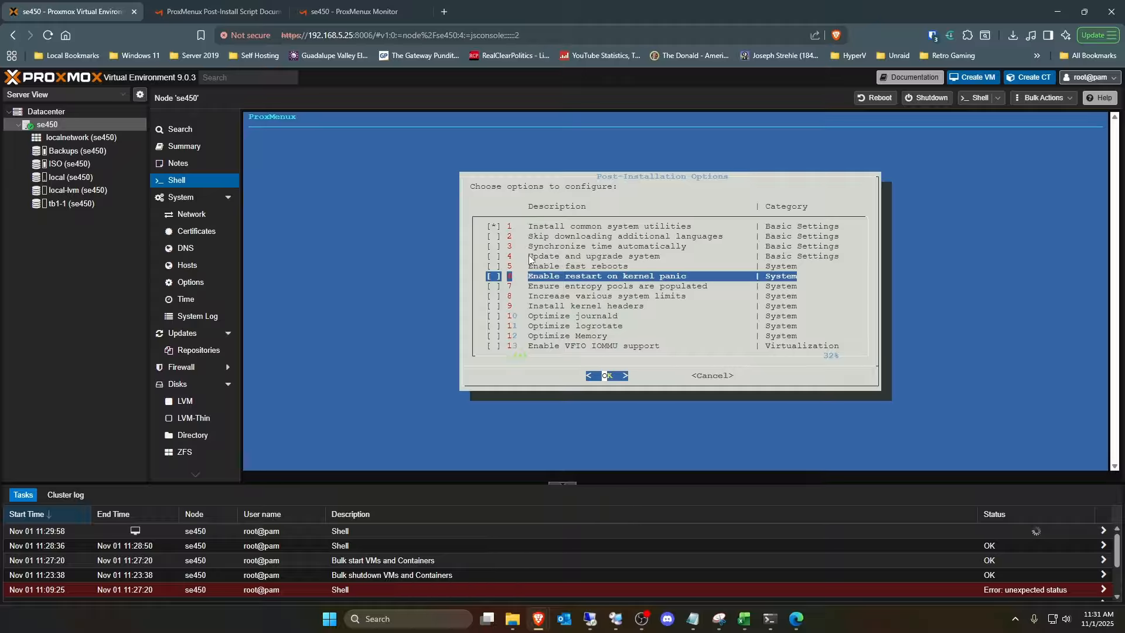
{"action": "key", "text": "Down"}
{"action": "key", "text": "Down"}
{"action": "key", "text": "Down"}
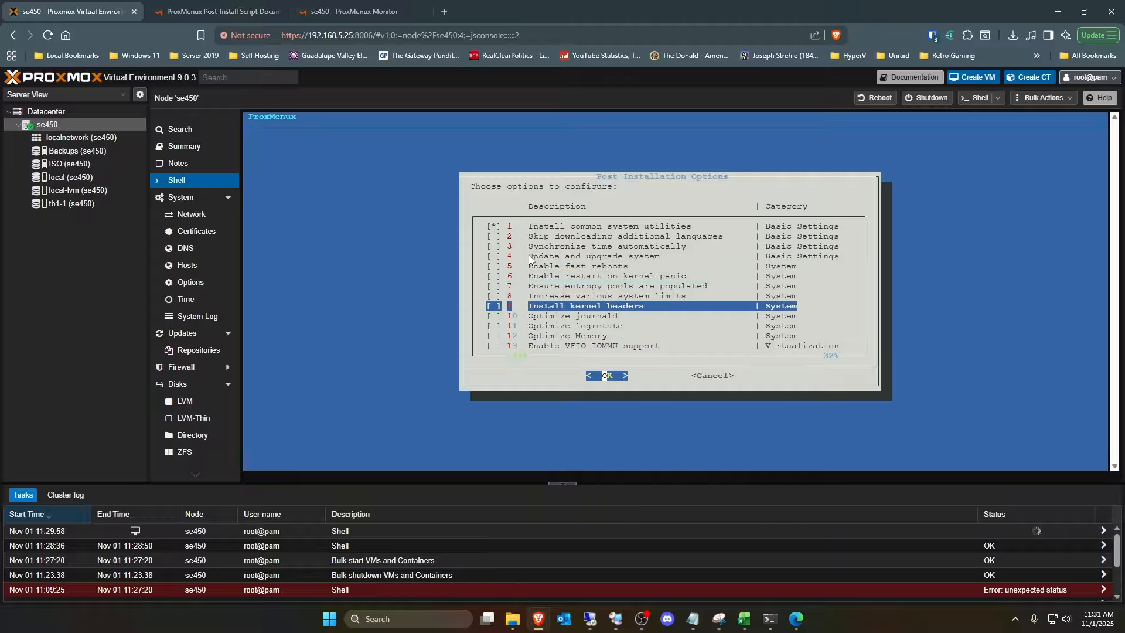
{"action": "key", "text": "Down"}
{"action": "key", "text": "Down"}
{"action": "key", "text": "Down"}
{"action": "key", "text": "Down"}
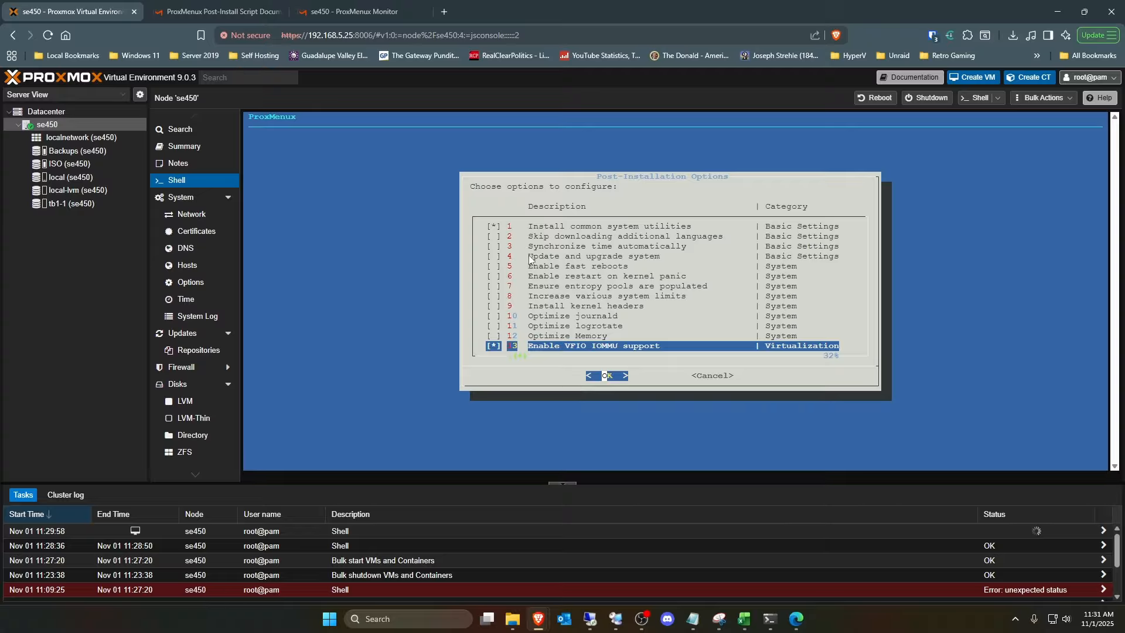
- Look through the remaining post-installation options from Install relevant guest agent to Update Proxmox VE Appliance Manager without selecting any
{"action": "key", "text": "Down"}
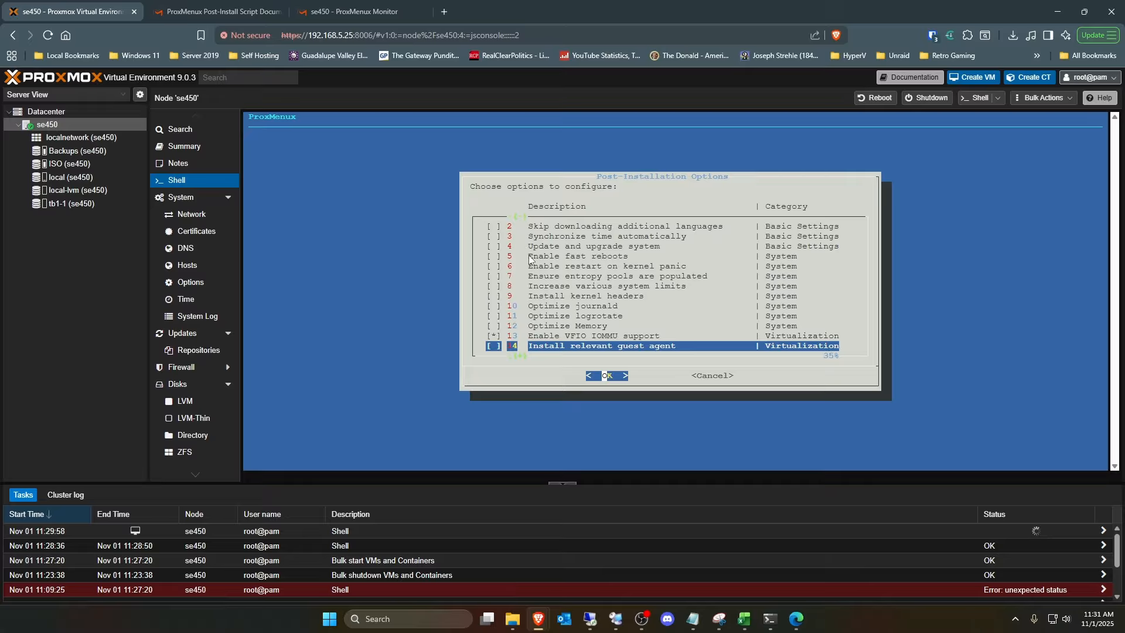
{"action": "key", "text": "Down"}
{"action": "key", "text": "Down"}
{"action": "key", "text": "Down"}
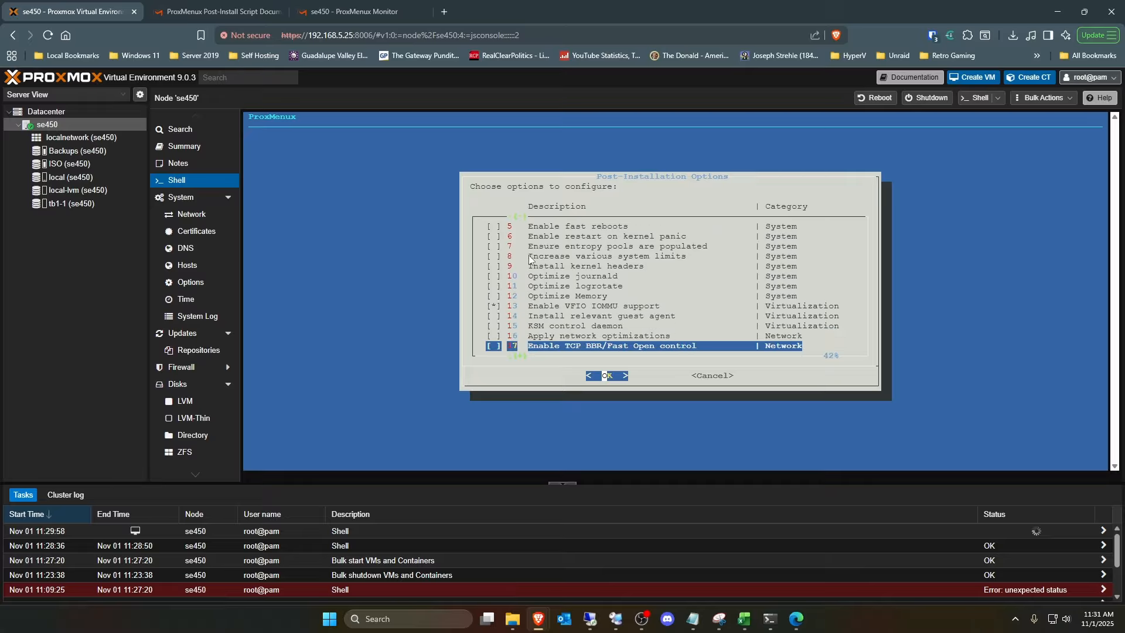
{"action": "key", "text": "Down"}
{"action": "key", "text": "Down"}
{"action": "key", "text": "Down"}
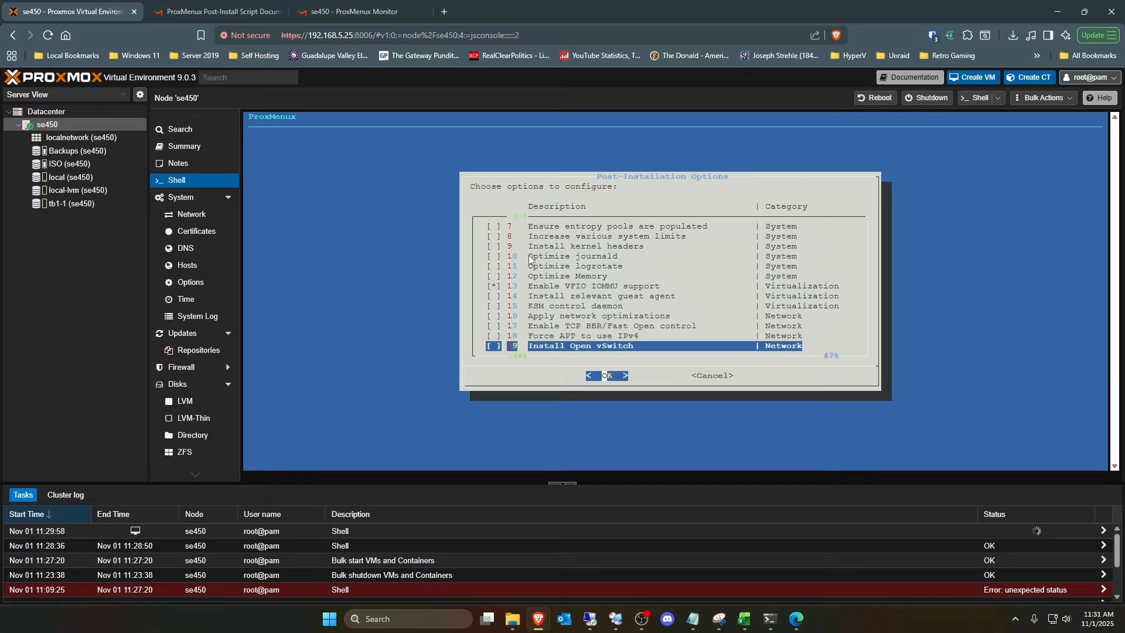
{"action": "key", "text": "Down"}
{"action": "key", "text": "Down"}
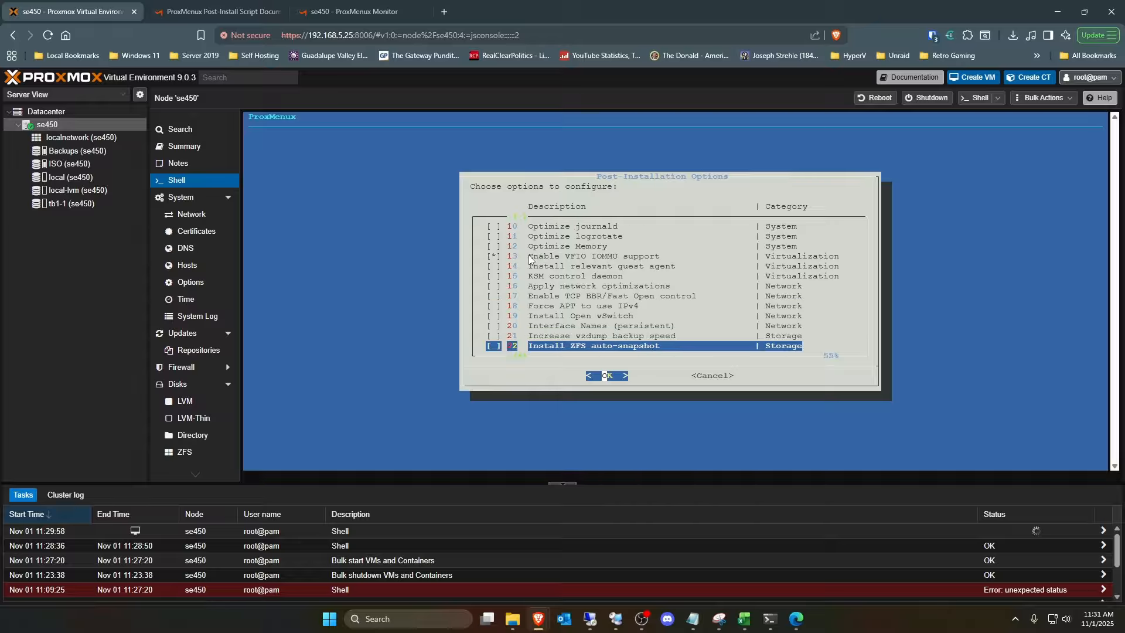
{"action": "key", "text": "Down"}
{"action": "key", "text": "Down"}
{"action": "key", "text": "Down"}
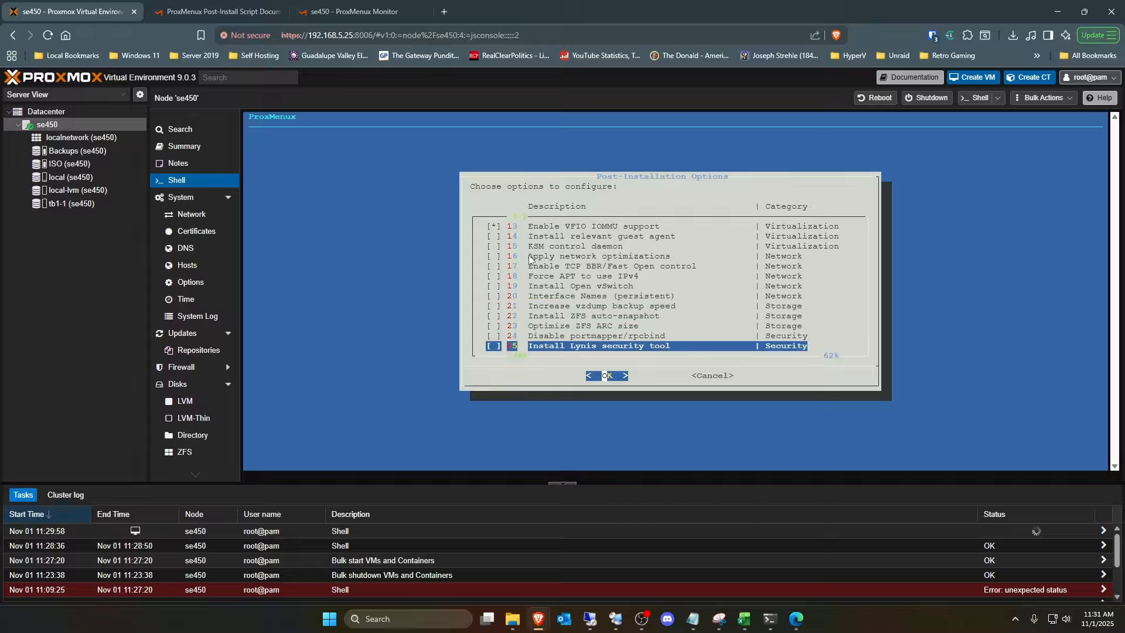
{"action": "key", "text": "Down"}
{"action": "key", "text": "Down"}
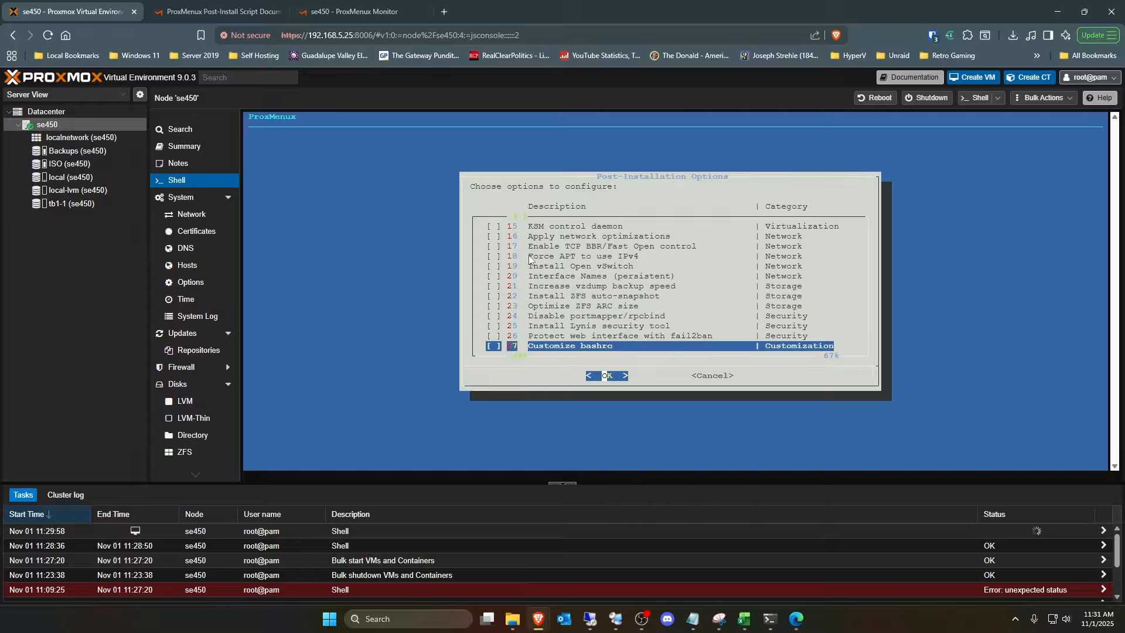
{"action": "key", "text": "Down"}
{"action": "key", "text": "Down"}
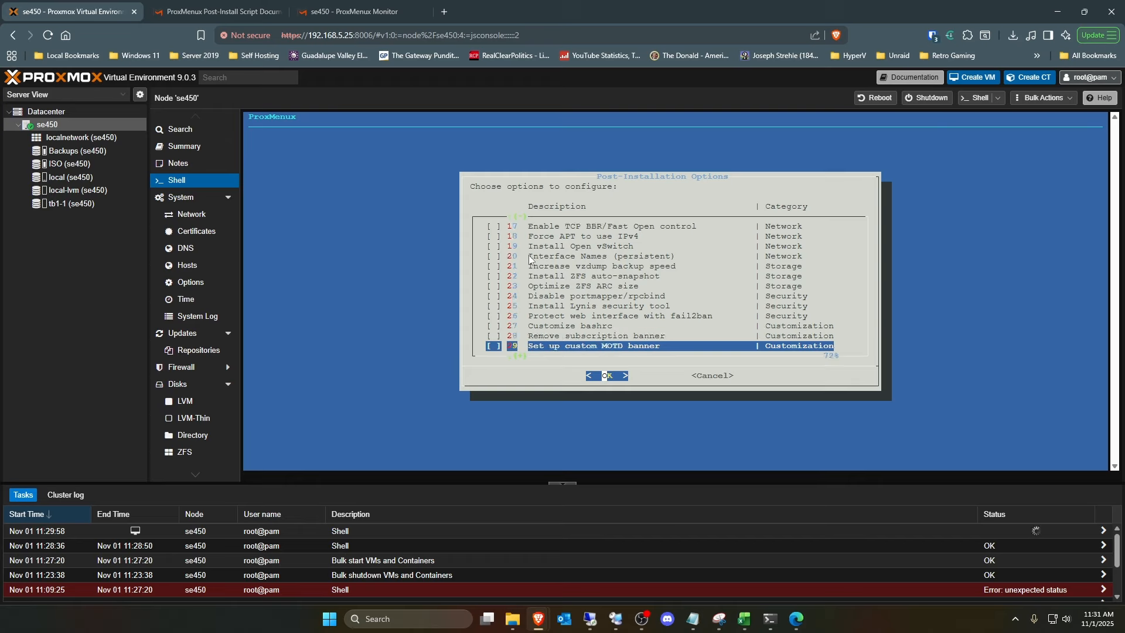
{"action": "key", "text": "Down"}
{"action": "key", "text": "Down"}
{"action": "key", "text": "Down"}
{"action": "key", "text": "Down"}
{"action": "key", "text": "Down"}
{"action": "key", "text": "Down"}
{"action": "key", "text": "Down"}
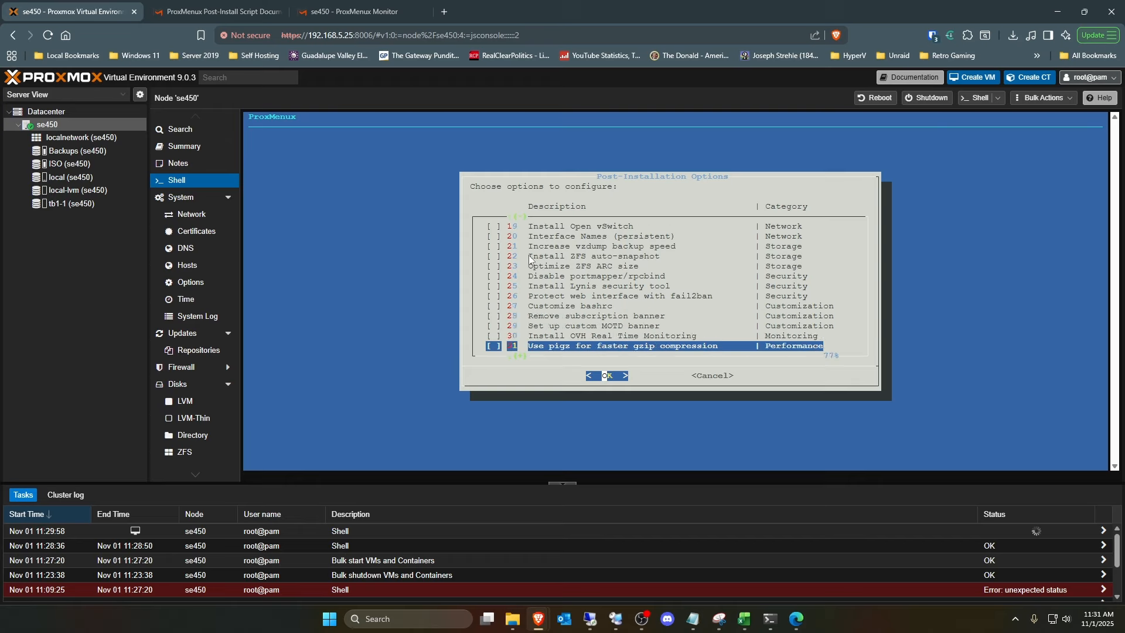
{"action": "key", "text": "Down"}
{"action": "key", "text": "Down"}
{"action": "key", "text": "Down"}
{"action": "key", "text": "Down"}
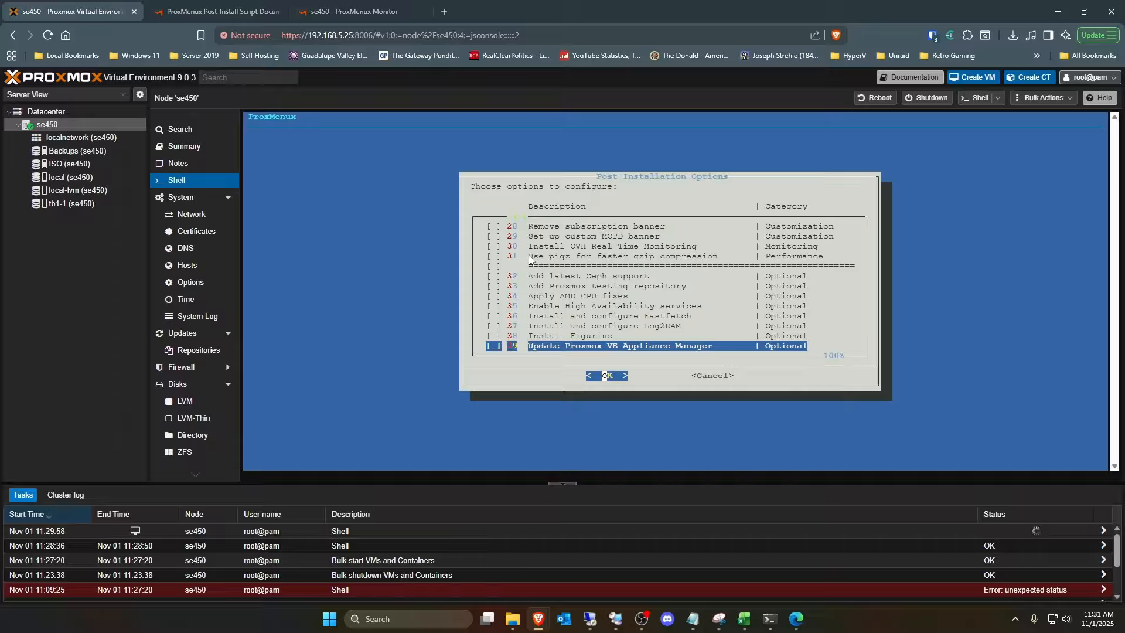
- Confirm the selected post-installation options to open the list of system utilities
{"action": "key", "text": "Right"}
{"action": "key", "text": "Left"}
{"action": "key", "text": "Return"}
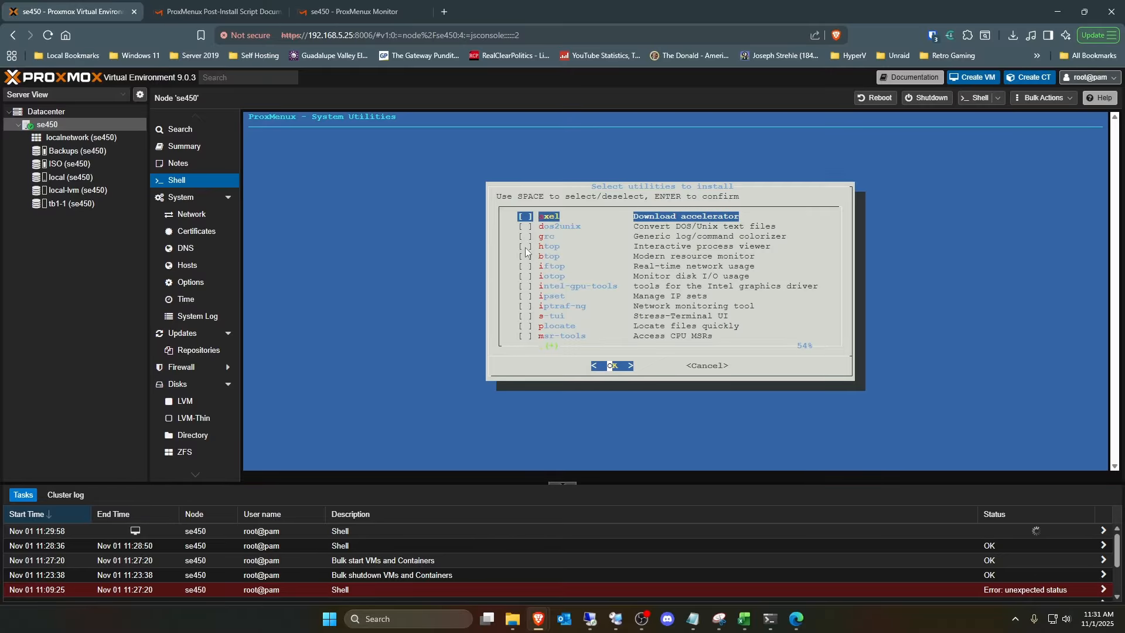
- Open the Basic Settings page of the ProxMenux post-install documentation and read the descriptions of the available utilities from axel to iptraf-ng
{"action": "left_click", "coordinate": [240, 14]}
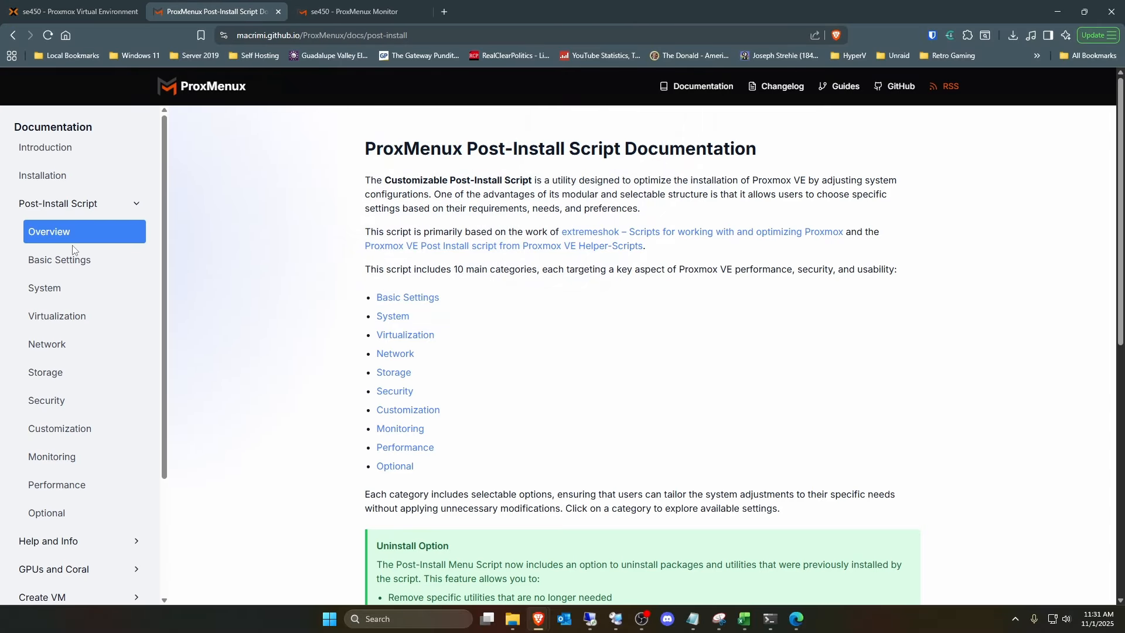
{"action": "left_click", "coordinate": [56, 259]}
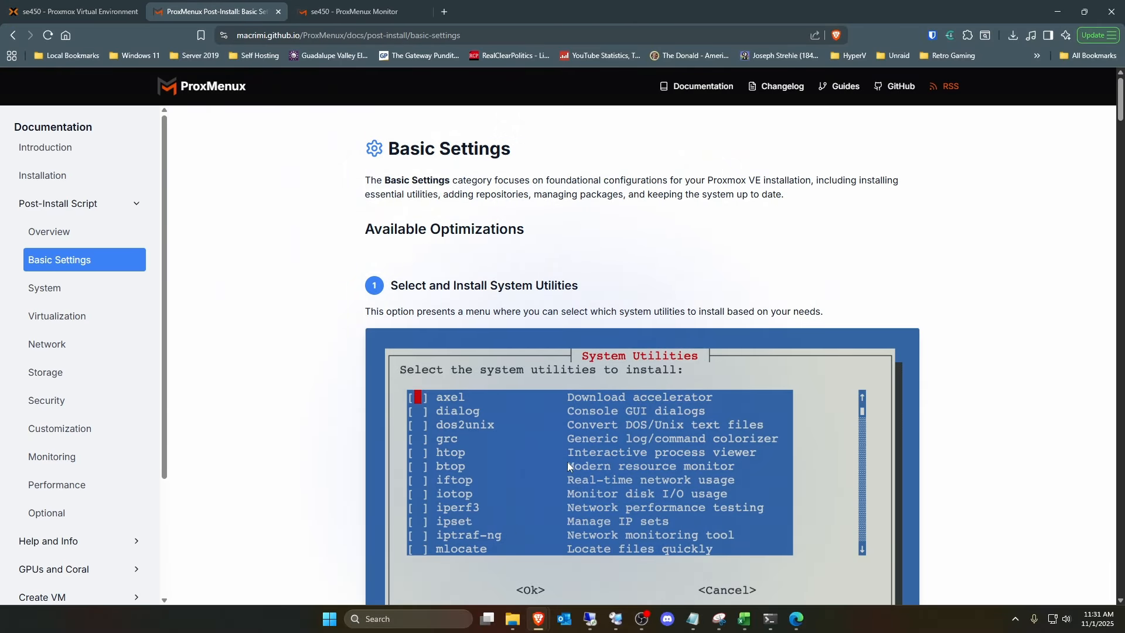
{"action": "scroll", "coordinate": [564, 455], "scroll_direction": "down", "scroll_amount": 1}
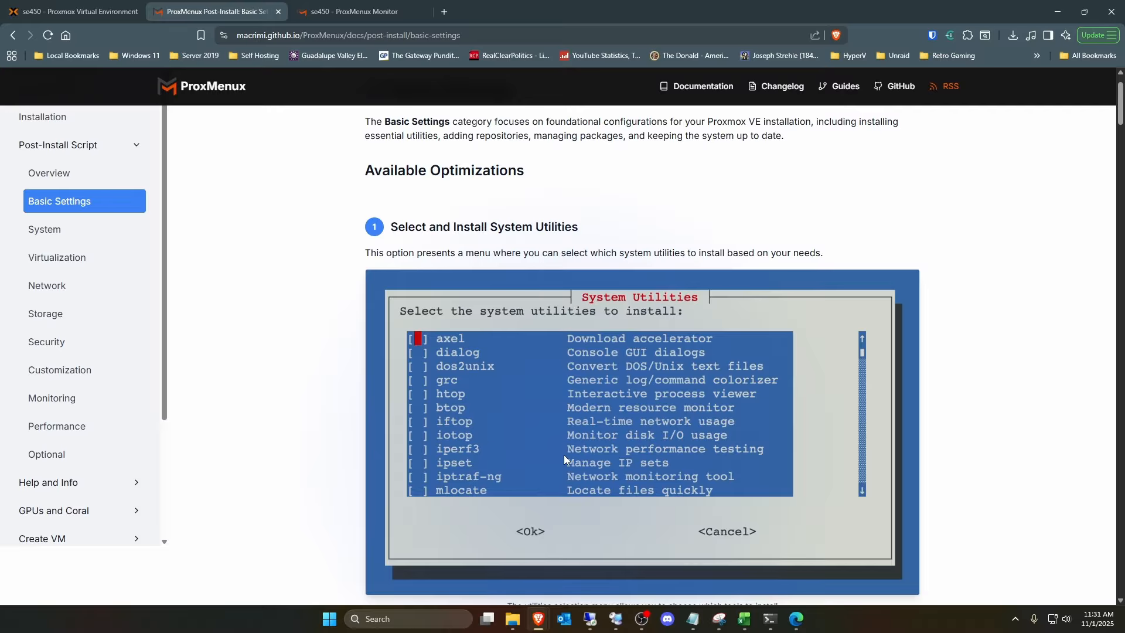
{"action": "scroll", "coordinate": [564, 455], "scroll_direction": "down", "scroll_amount": 4}
{"action": "scroll", "coordinate": [564, 456], "scroll_direction": "down", "scroll_amount": 3}
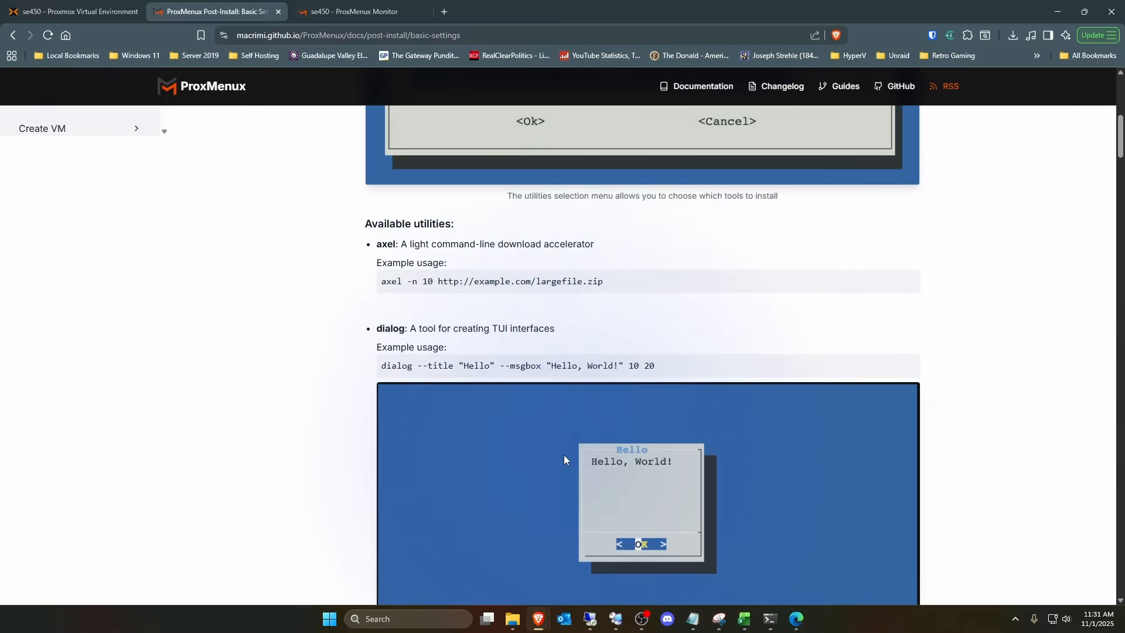
{"action": "scroll", "coordinate": [564, 455], "scroll_direction": "down", "scroll_amount": 4}
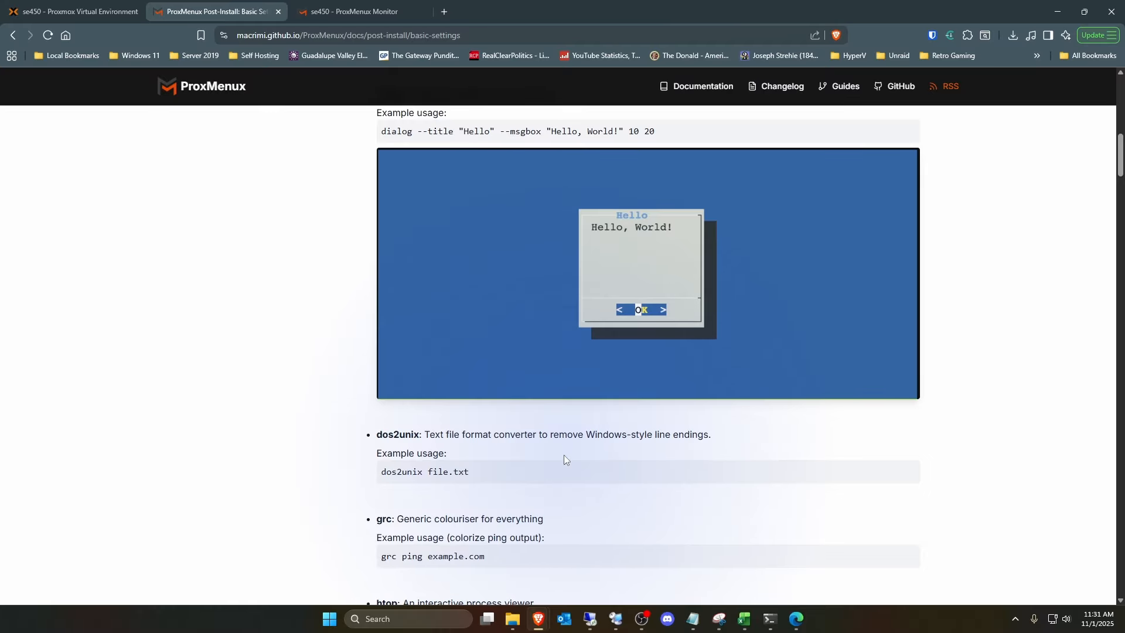
{"action": "scroll", "coordinate": [564, 455], "scroll_direction": "down", "scroll_amount": 4}
{"action": "scroll", "coordinate": [564, 459], "scroll_direction": "down", "scroll_amount": 1}
{"action": "scroll", "coordinate": [564, 454], "scroll_direction": "down", "scroll_amount": 5}
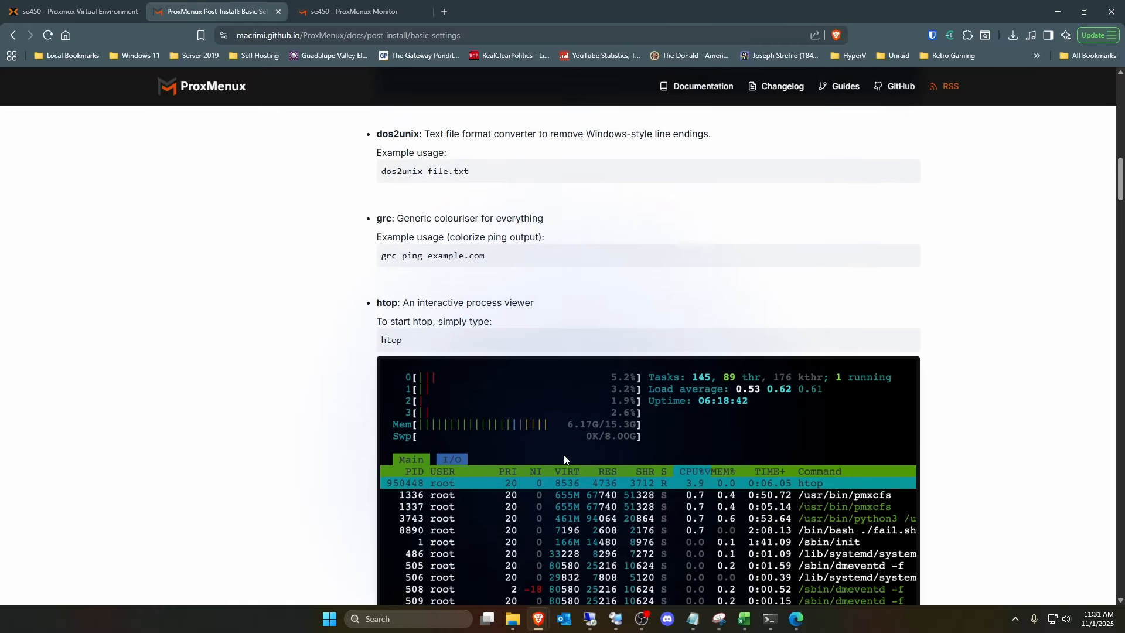
{"action": "scroll", "coordinate": [564, 455], "scroll_direction": "down", "scroll_amount": 11}
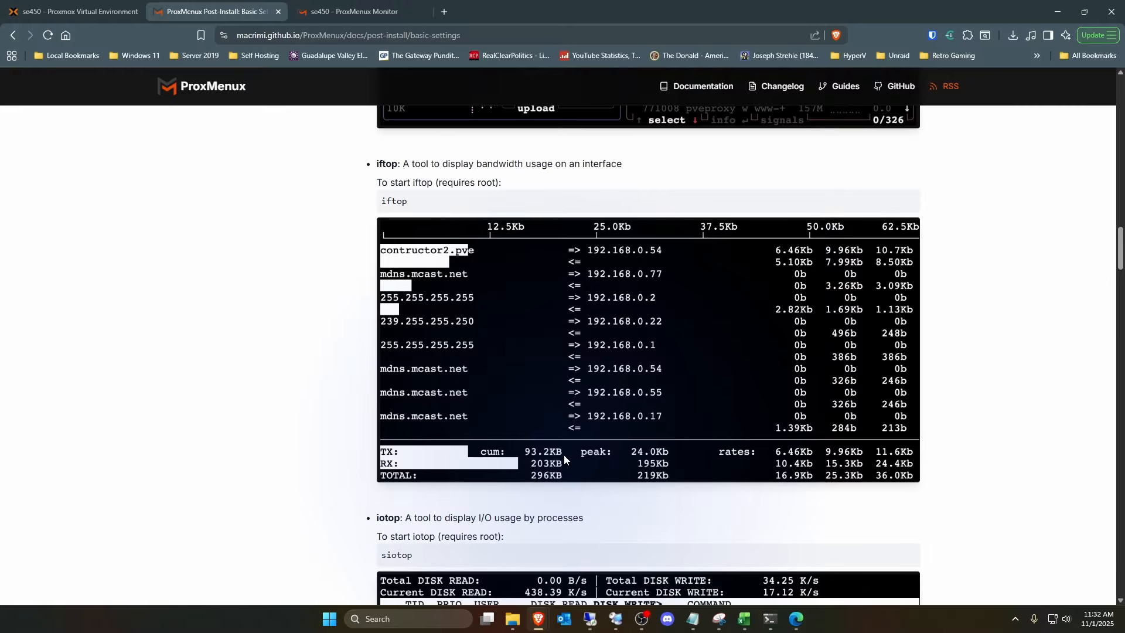
{"action": "scroll", "coordinate": [563, 454], "scroll_direction": "down", "scroll_amount": 4}
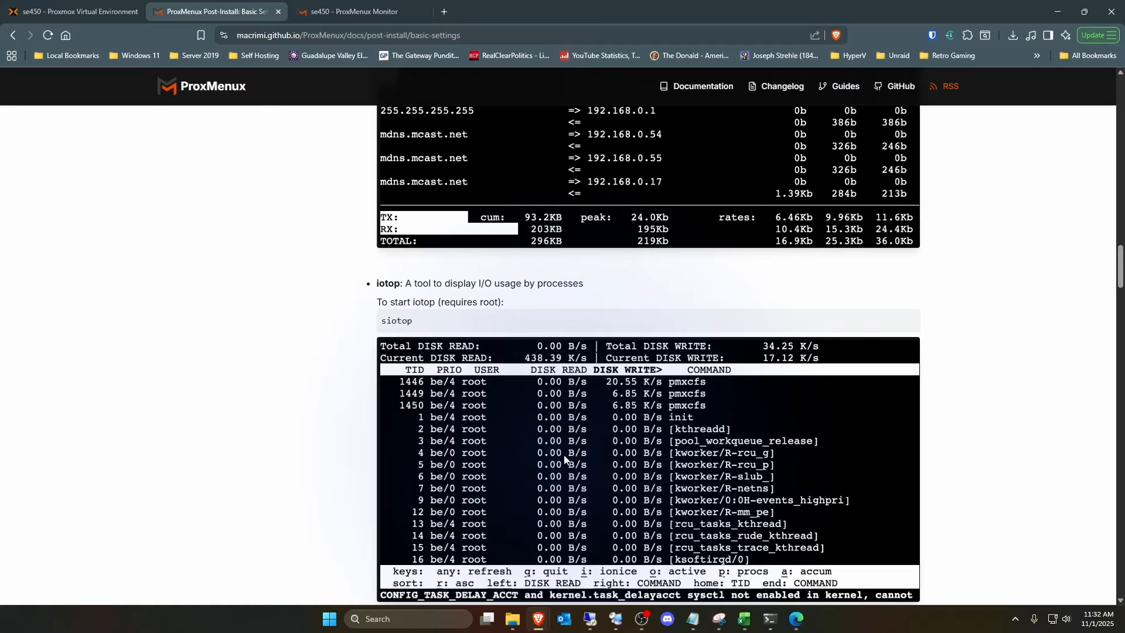
{"action": "scroll", "coordinate": [565, 458], "scroll_direction": "down", "scroll_amount": 5}
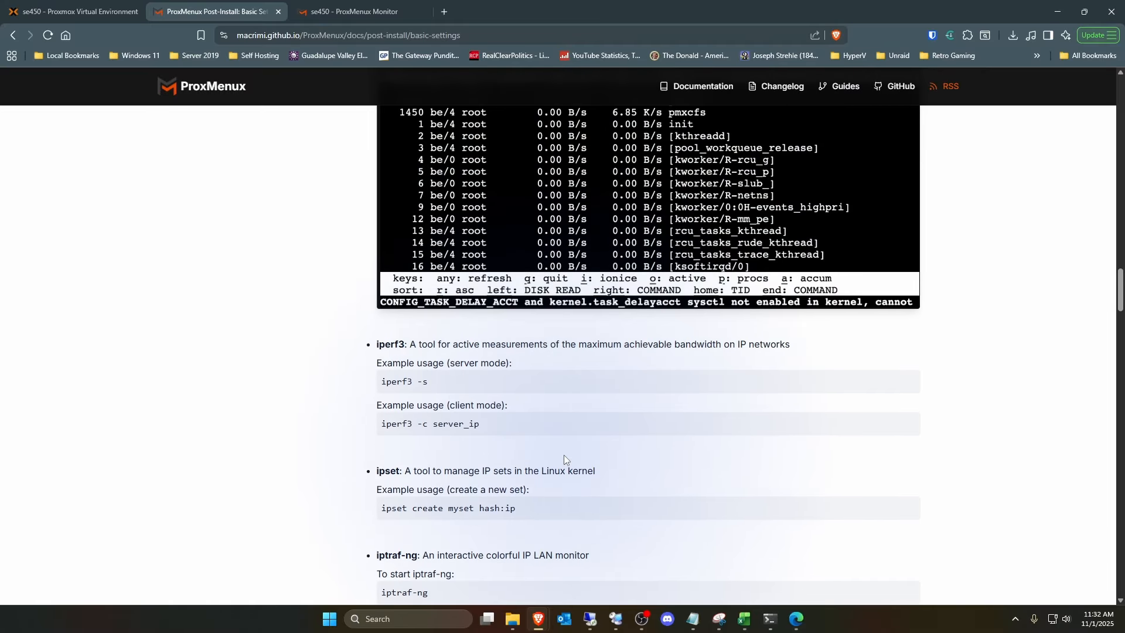
{"action": "scroll", "coordinate": [564, 456], "scroll_direction": "down", "scroll_amount": 5}
{"action": "scroll", "coordinate": [564, 455], "scroll_direction": "up", "scroll_amount": 6}
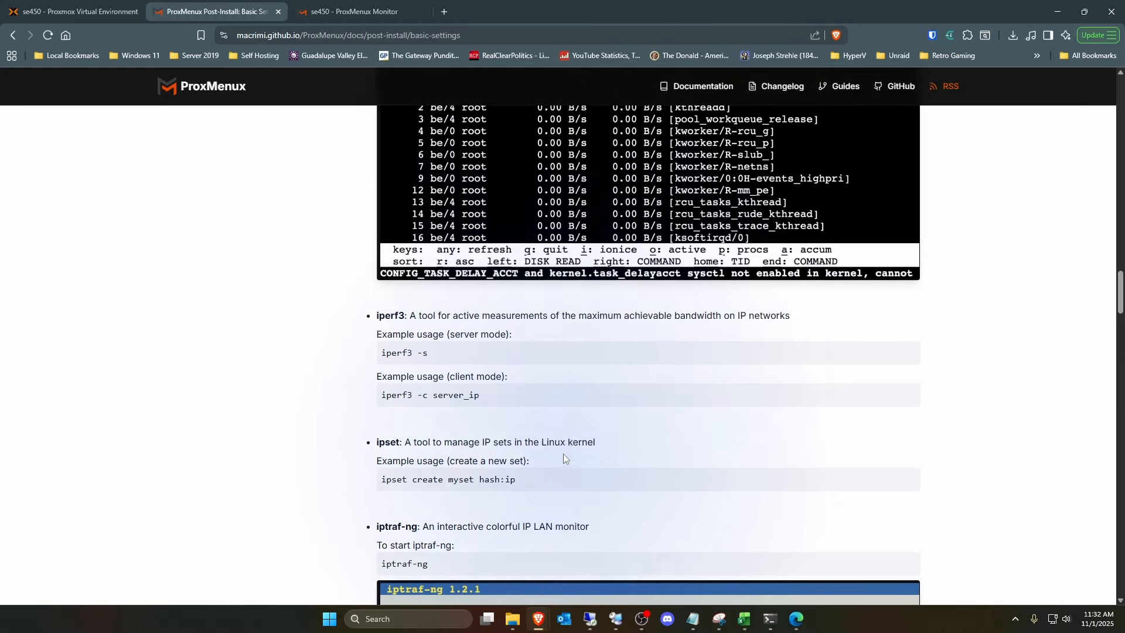
- Return to the Proxmox node's shell and select the htop, btop and iftop utilities for installation
{"action": "left_click", "coordinate": [87, 16]}
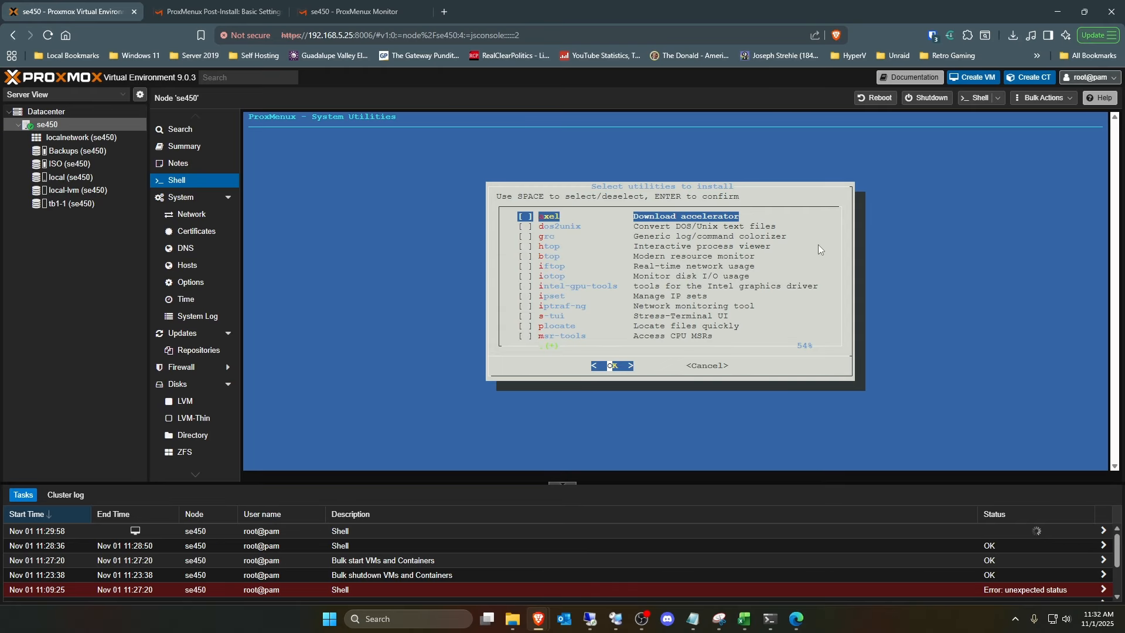
{"action": "key", "text": "Down"}
{"action": "key", "text": "Down"}
{"action": "key", "text": "Down"}
{"action": "key", "text": "space"}
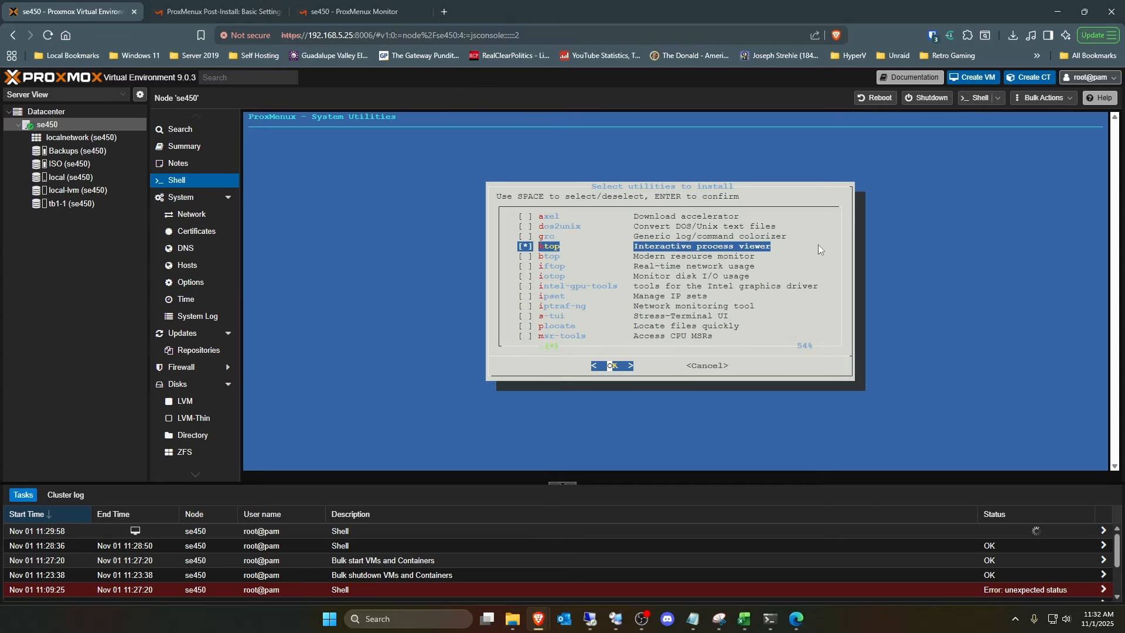
{"action": "key", "text": "Down"}
{"action": "key", "text": "space"}
{"action": "key", "text": "Down"}
{"action": "key", "text": "space"}
- Select iotop and iptraf-ng for installation, skipping intel-gpu-tools and ipset
{"action": "key", "text": "Down"}
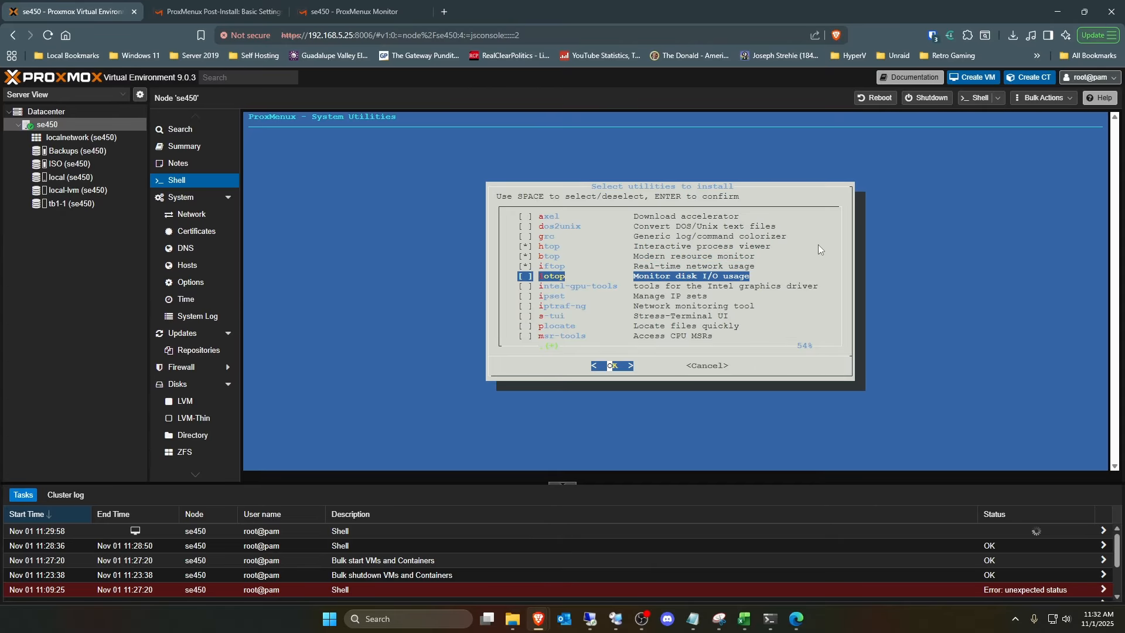
{"action": "key", "text": "Down"}
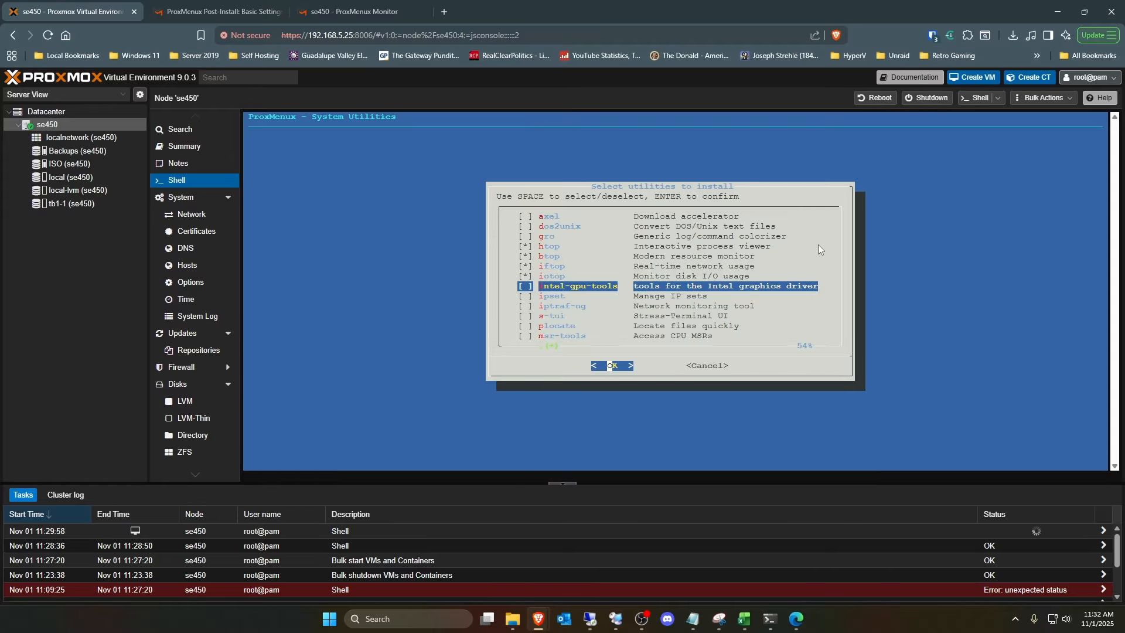
{"action": "key", "text": "Down"}
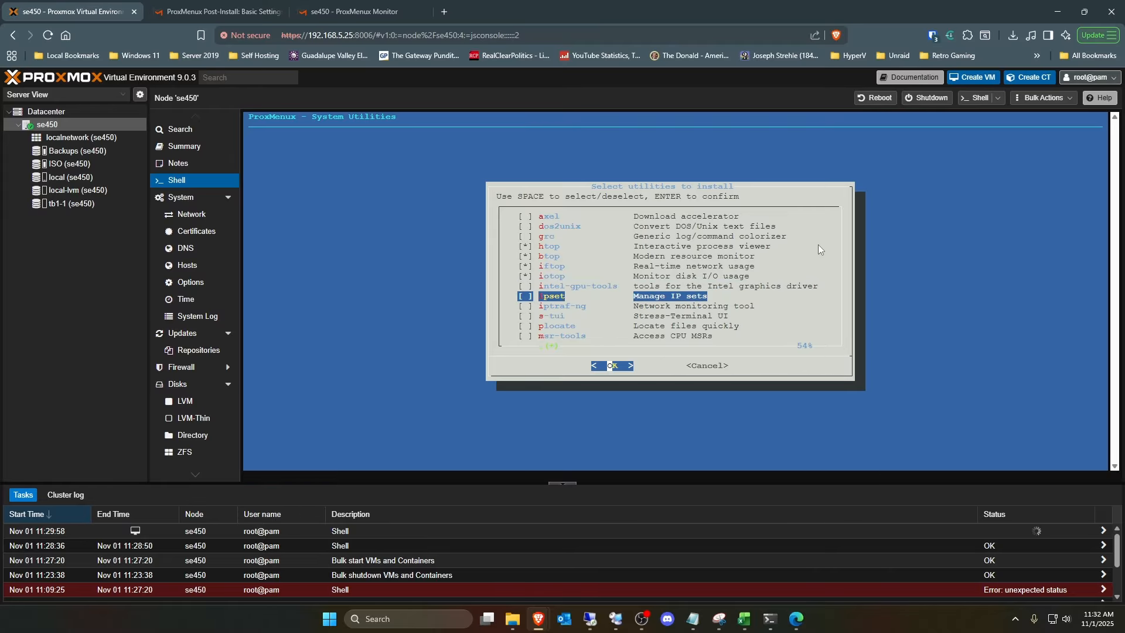
{"action": "key", "text": "Down"}
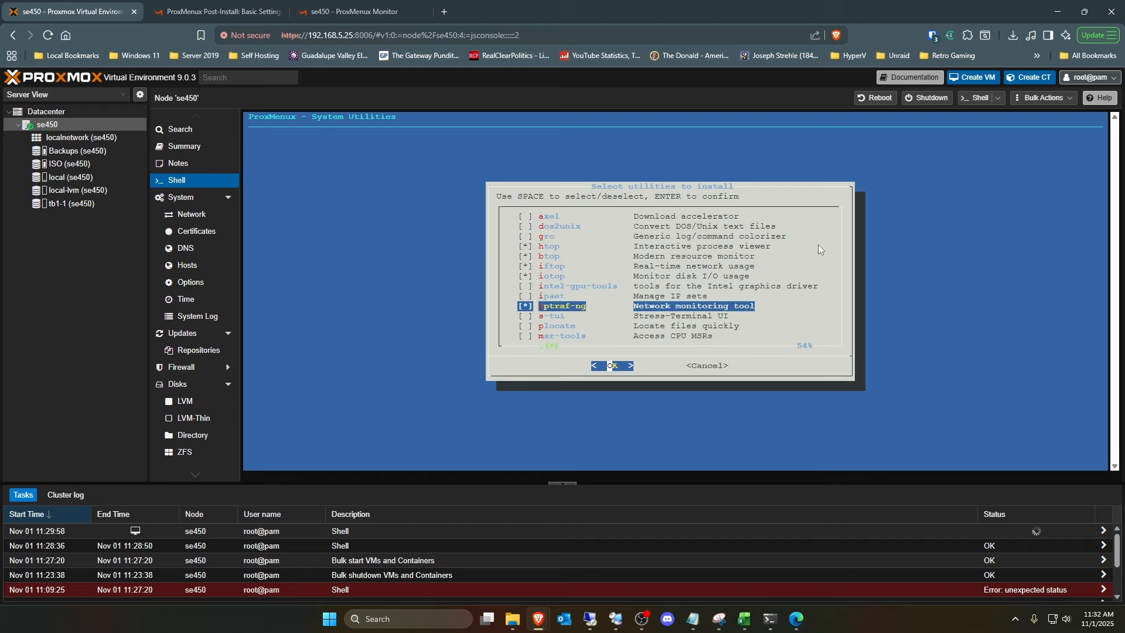
- Skip the utilities from s-tui to zip, and select libguestfs-tools for installation
{"action": "key", "text": "Down"}
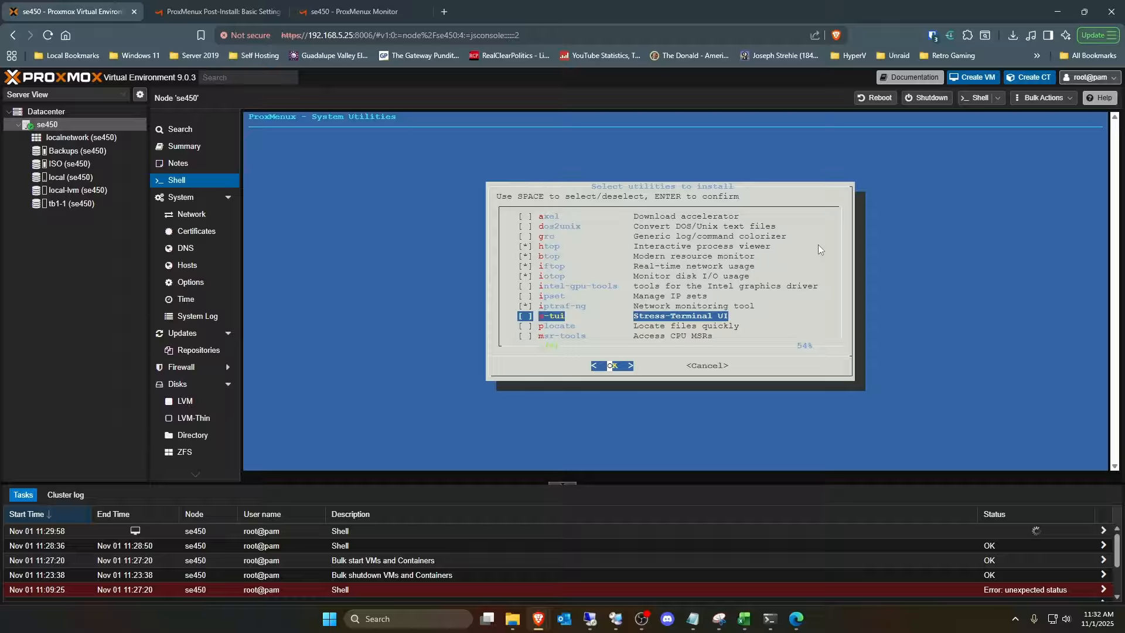
{"action": "key", "text": "Down"}
{"action": "key", "text": "Down"}
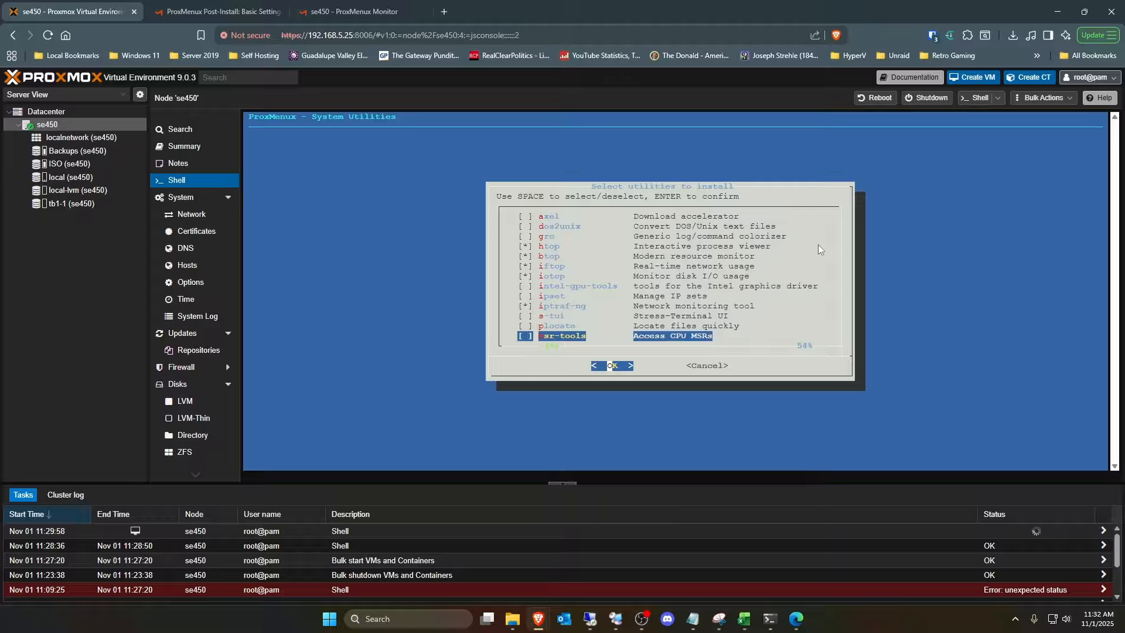
{"action": "key", "text": "Down"}
{"action": "key", "text": "Down"}
{"action": "key", "text": "Down"}
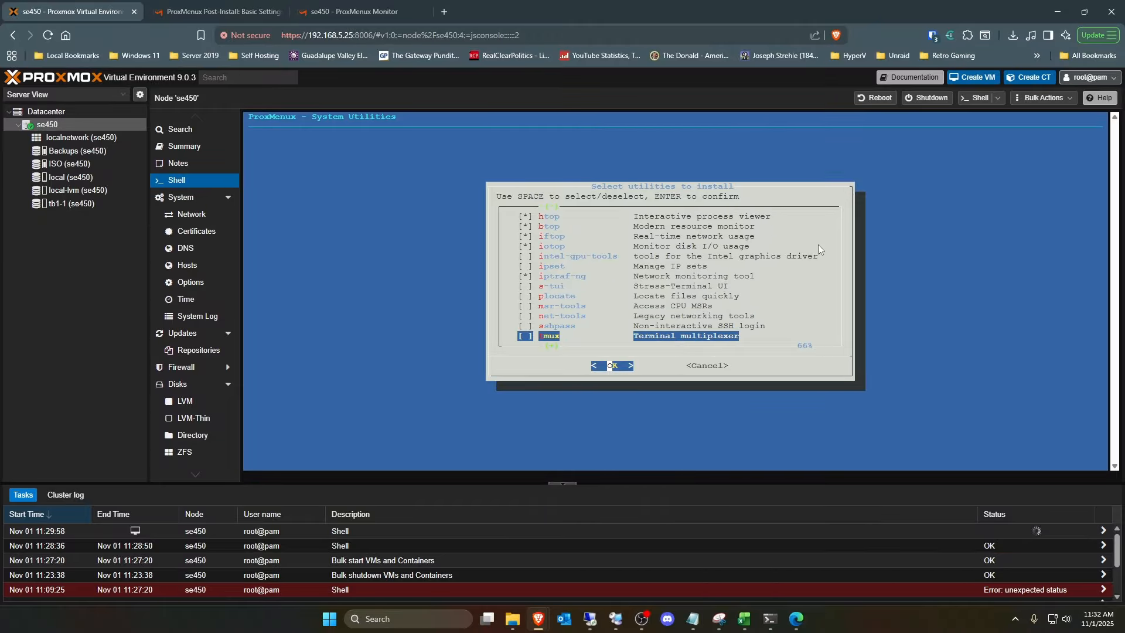
{"action": "key", "text": "Down"}
{"action": "key", "text": "Down"}
{"action": "key", "text": "Down"}
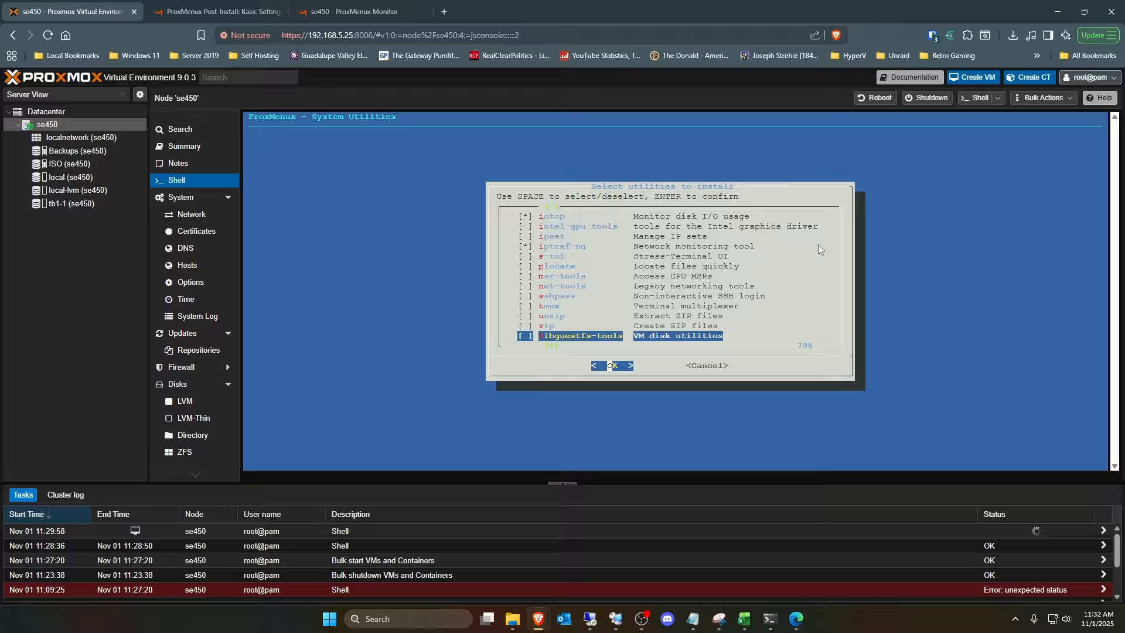
{"action": "key", "text": "Down"}
{"action": "key", "text": "Down"}
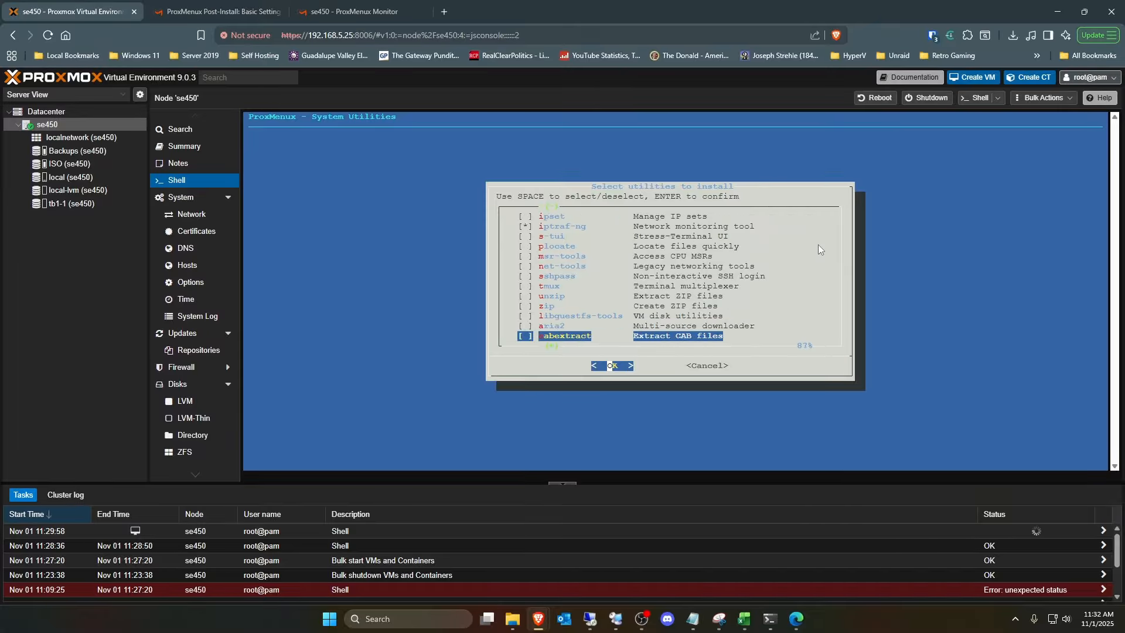
{"action": "key", "text": "Up"}
{"action": "key", "text": "Up"}
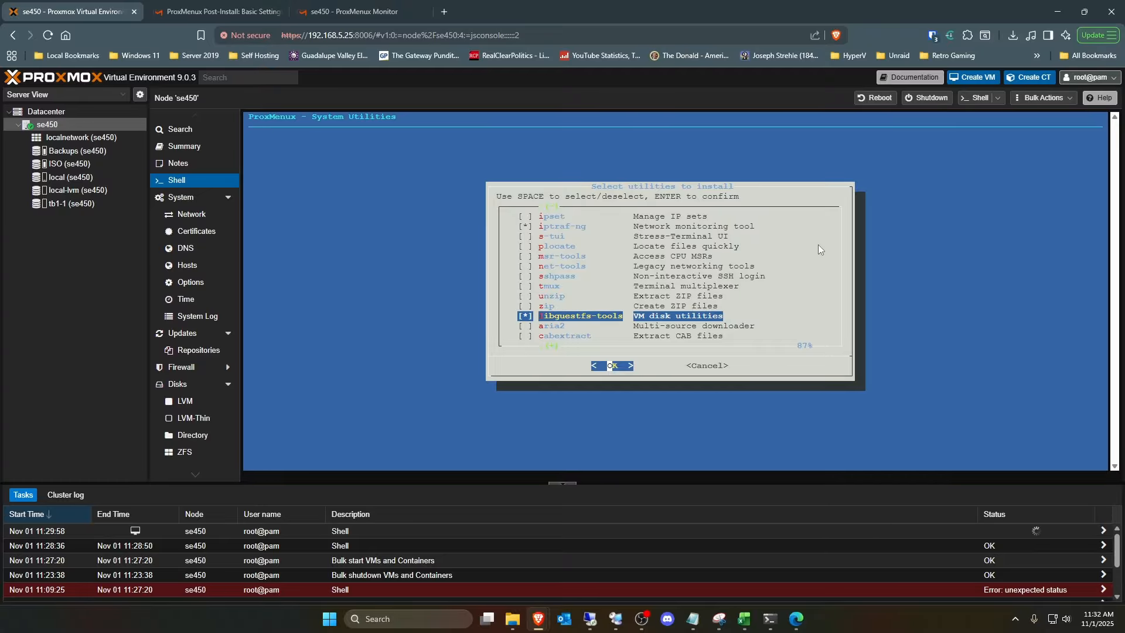
- Skip the remaining utilities through chntpw, and start installing the selected utilities
{"action": "key", "text": "Down"}
{"action": "key", "text": "Down"}
{"action": "key", "text": "Down"}
{"action": "key", "text": "Down"}
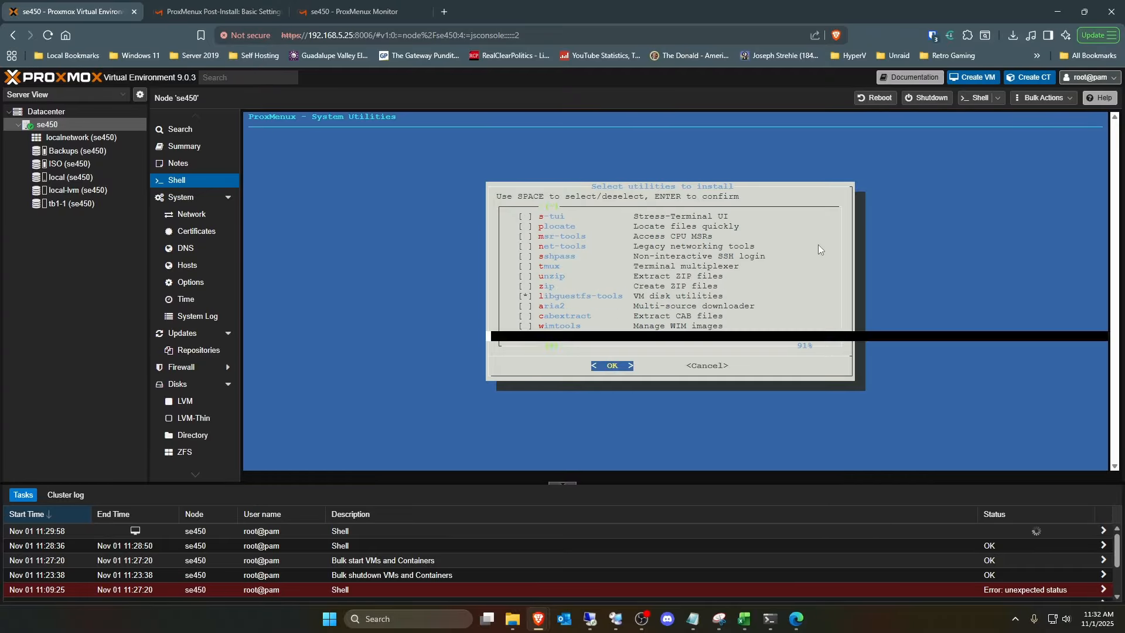
{"action": "key", "text": "Down"}
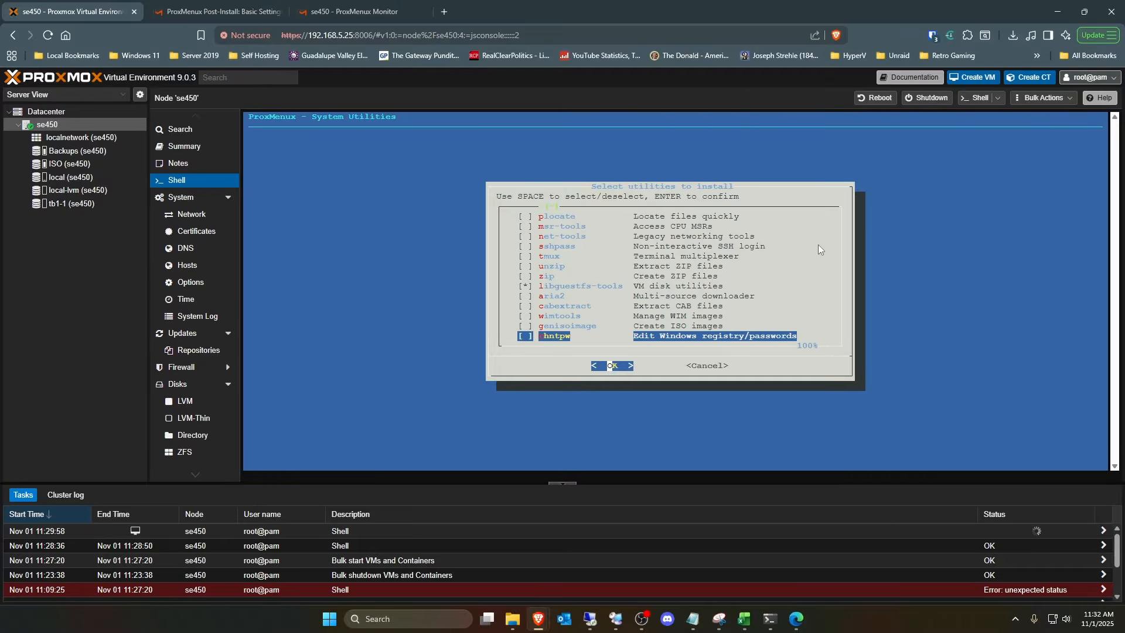
{"action": "key", "text": "Return"}
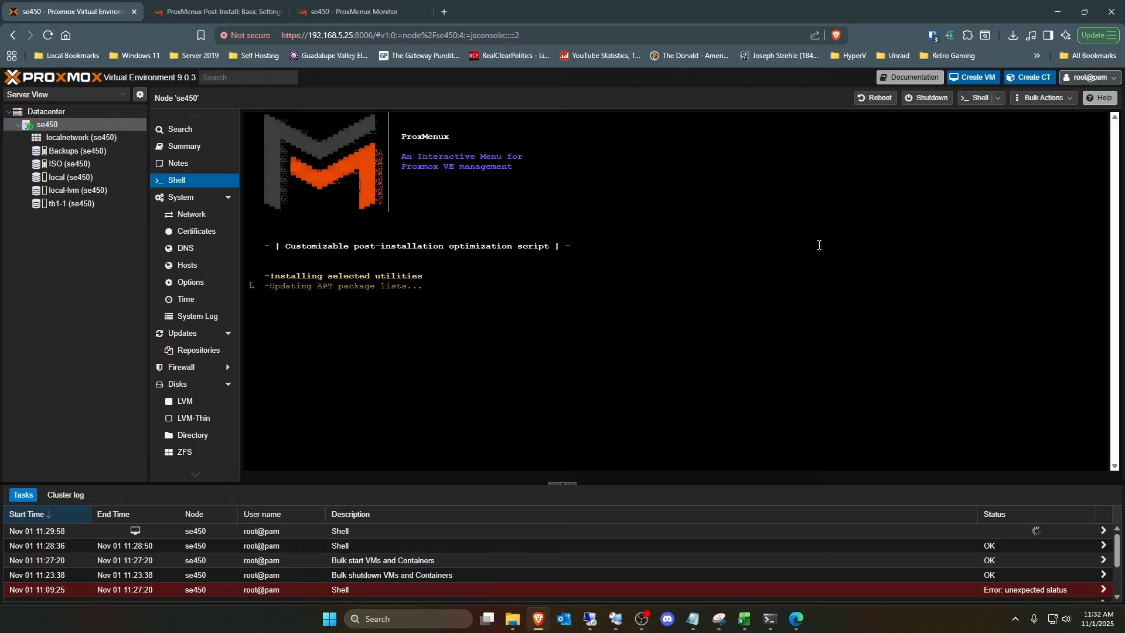
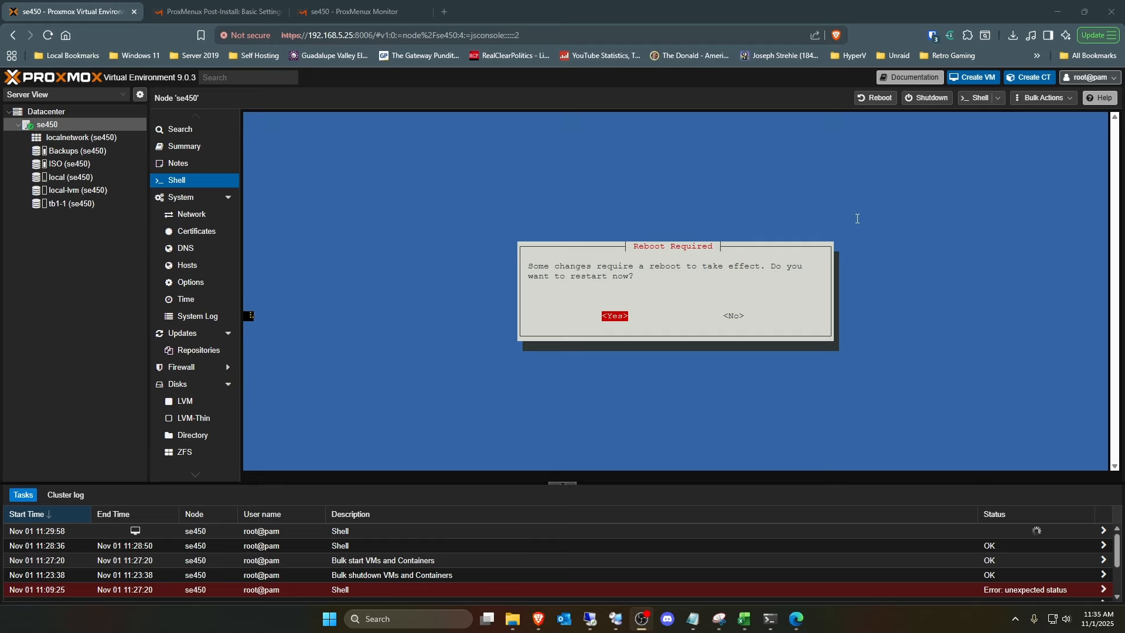
- Accept the required reboot after the post-install script and let the node restart
{"action": "left_click", "coordinate": [979, 241]}
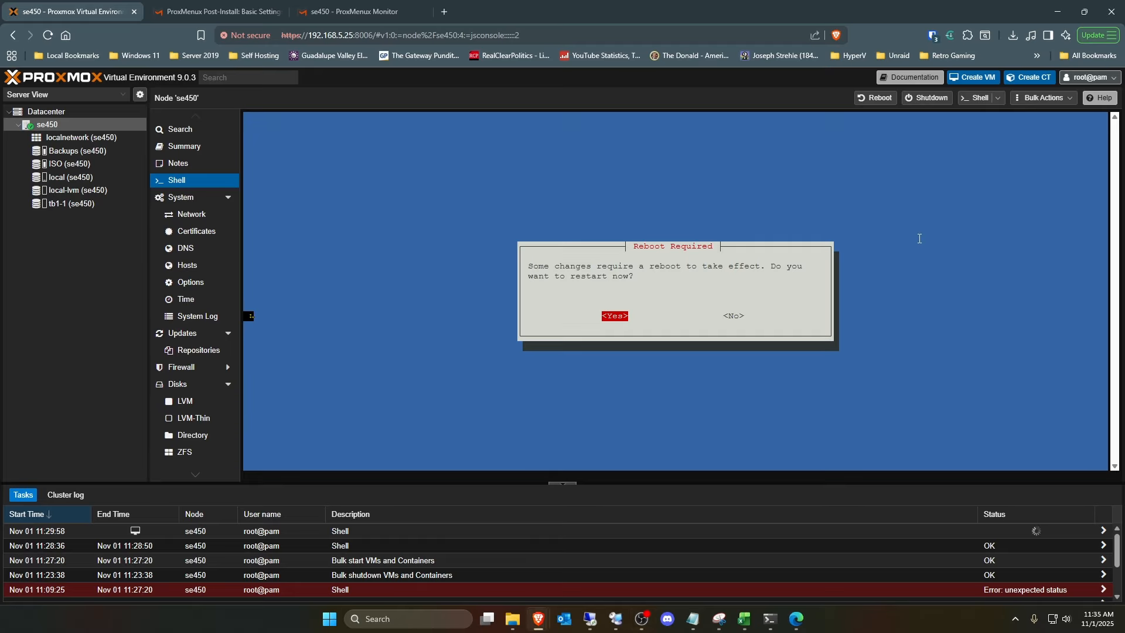
{"action": "key", "text": "Return"}
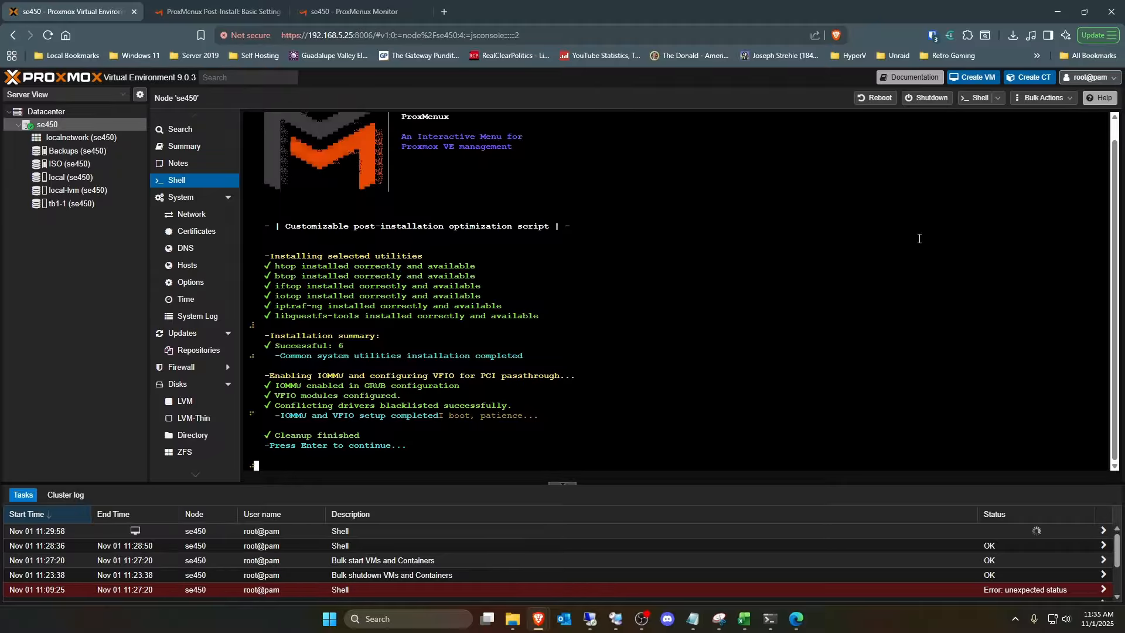
{"action": "key", "text": "Return"}
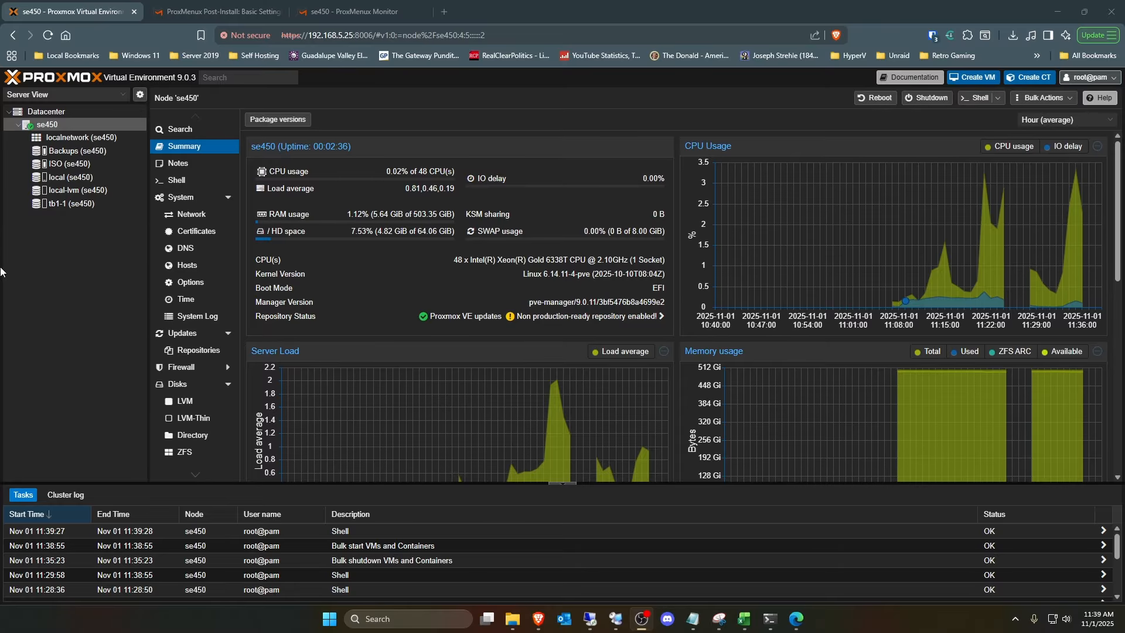
- Open the node's shell and inspect the kernel command line in /etc/default/grub with nano, leaving the file unedited
{"action": "left_click", "coordinate": [176, 180]}
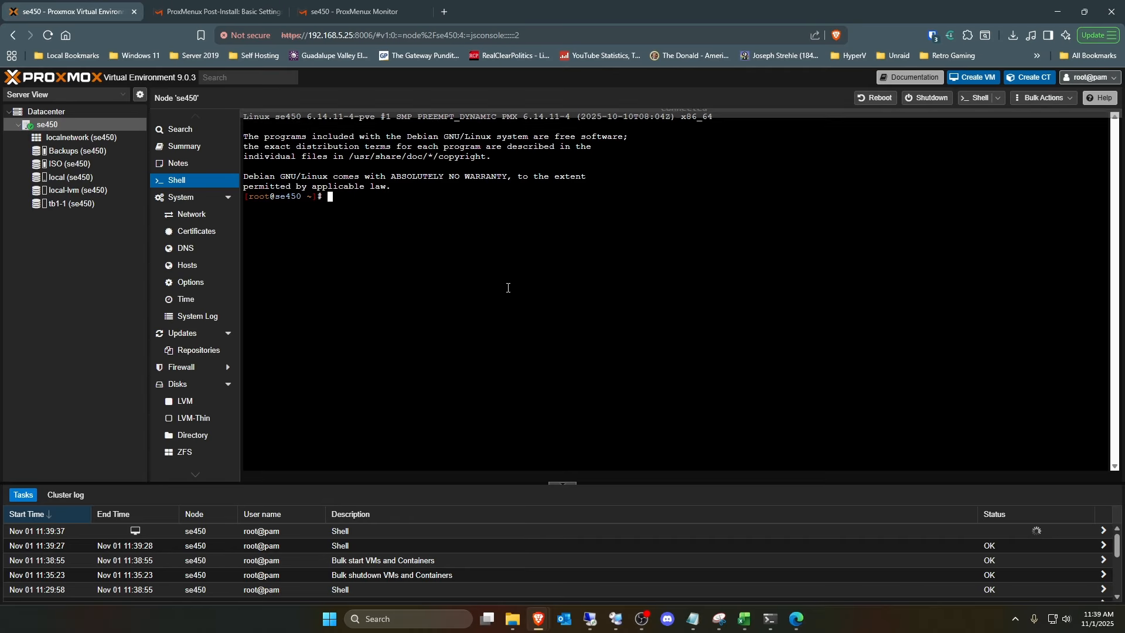
{"action": "type", "text": "nano "}
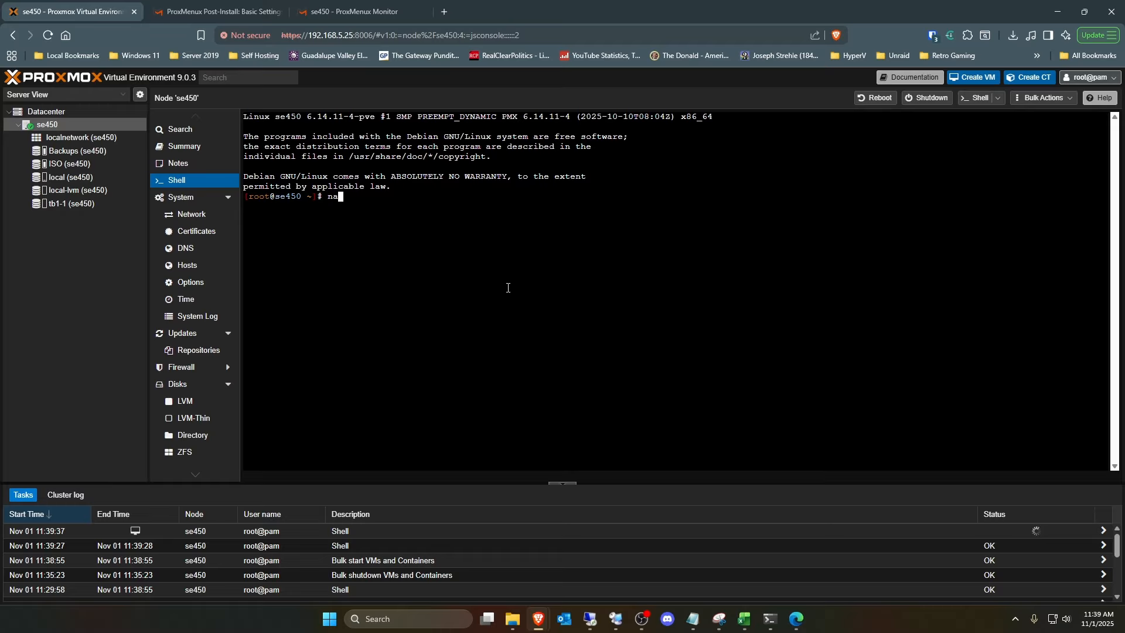
{"action": "type", "text": "/etc/"}
{"action": "key", "text": "BackSpace"}
{"action": "type", "text": "/default/grub"}
{"action": "key", "text": "Return"}
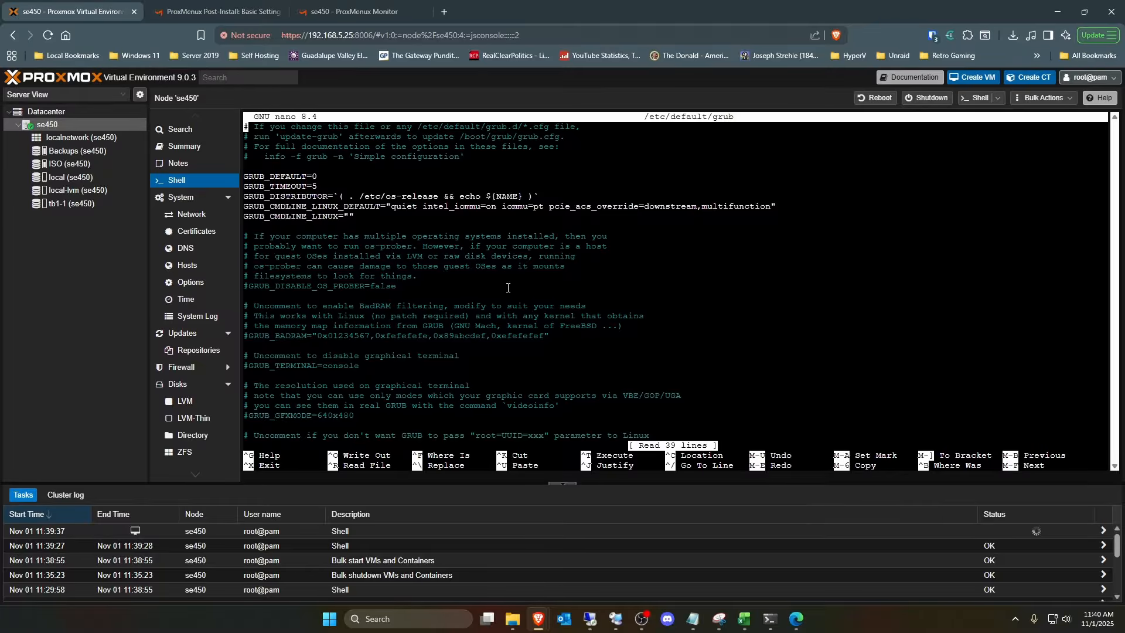
{"action": "key", "text": "ctrl+x"}
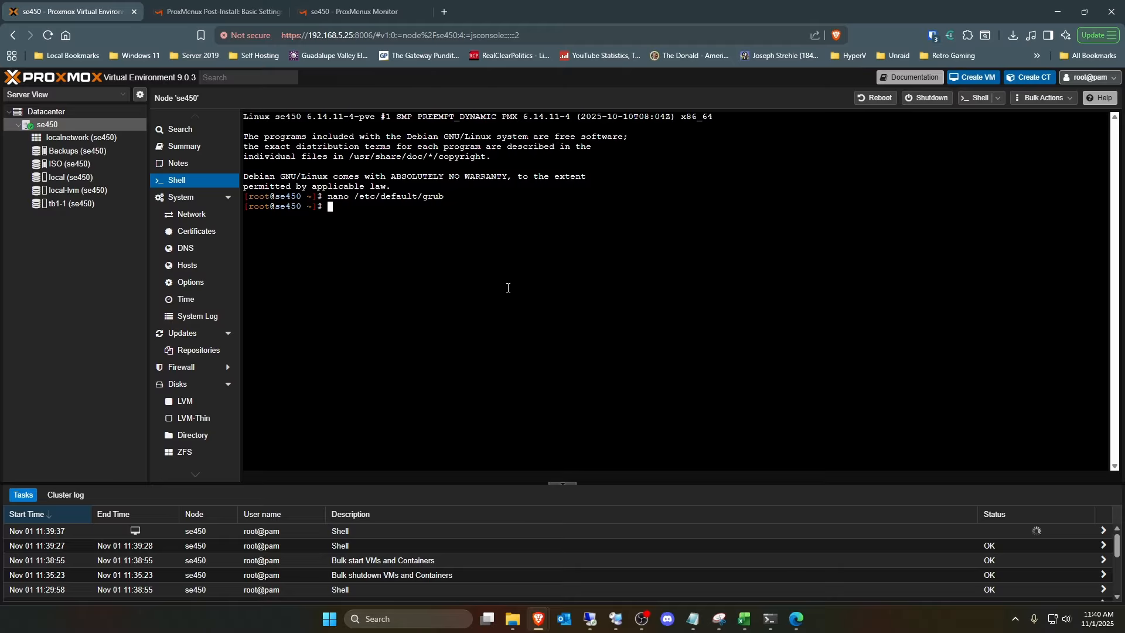
- List the node's PCI devices with lspci and look through the whole output
{"action": "type", "text": "lspci"}
{"action": "key", "text": "Return"}
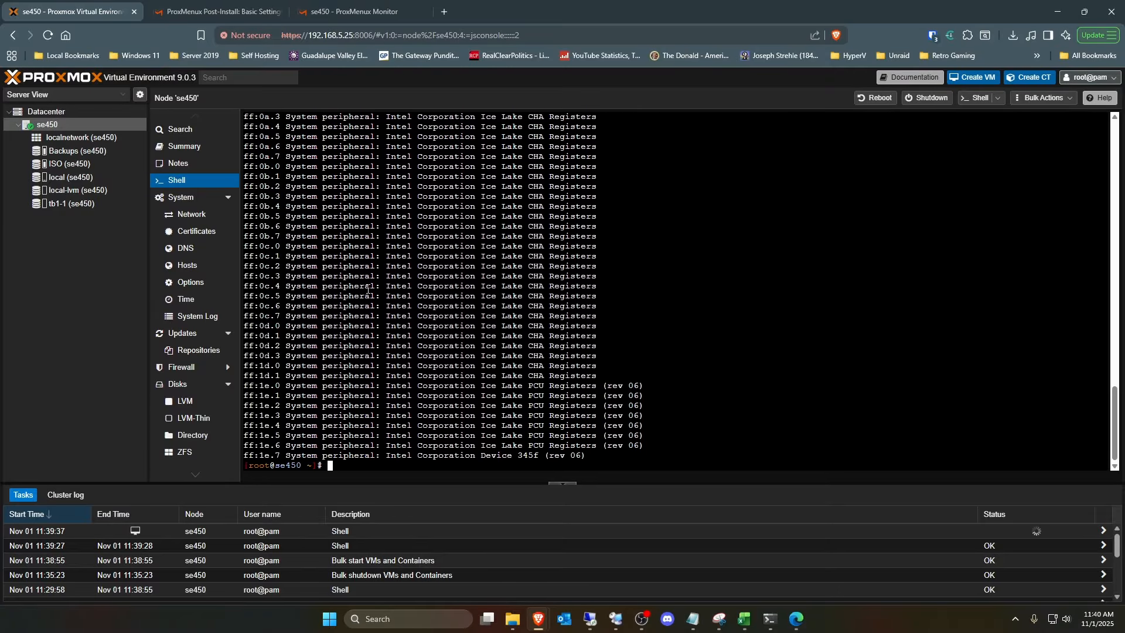
{"action": "scroll", "coordinate": [781, 331], "scroll_direction": "up", "scroll_amount": 15}
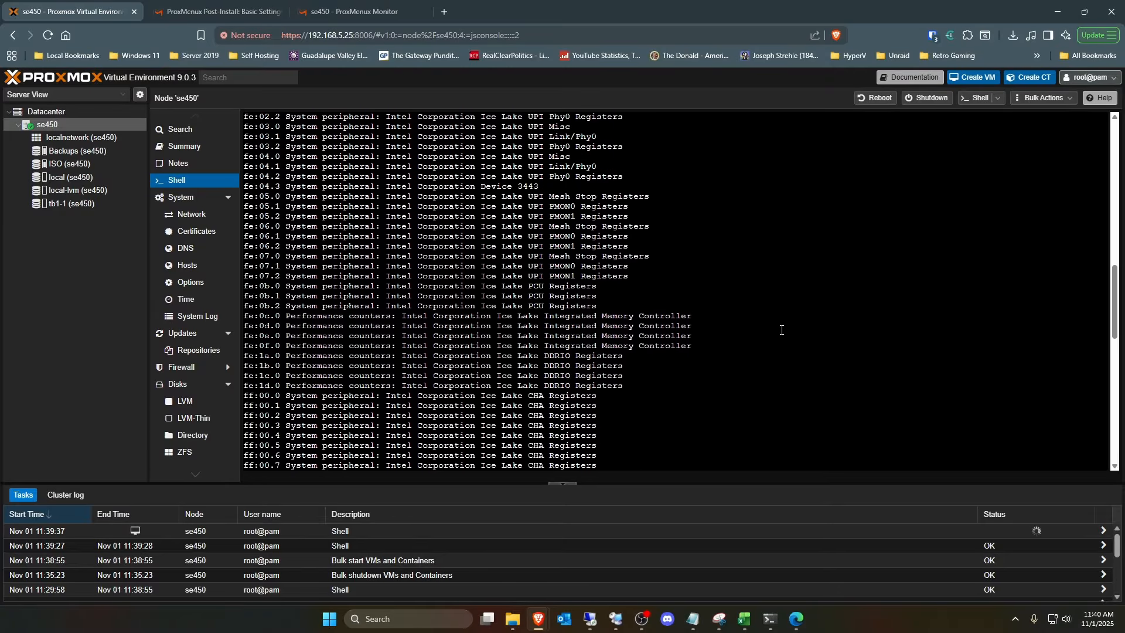
{"action": "scroll", "coordinate": [781, 330], "scroll_direction": "up", "scroll_amount": 10}
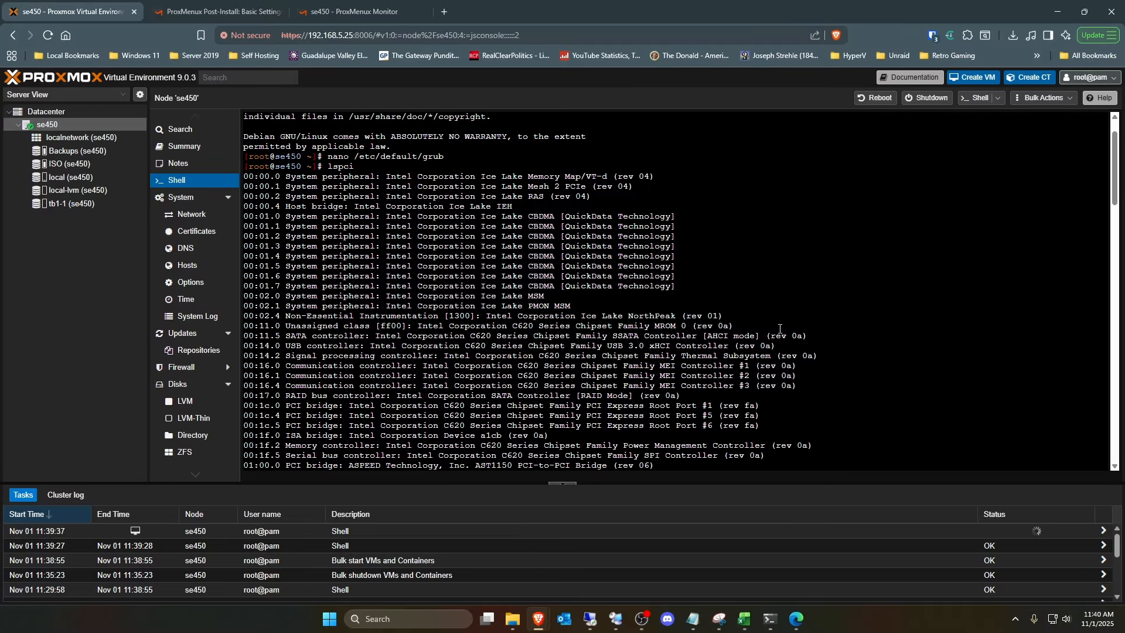
{"action": "scroll", "coordinate": [780, 329], "scroll_direction": "down", "scroll_amount": 20}
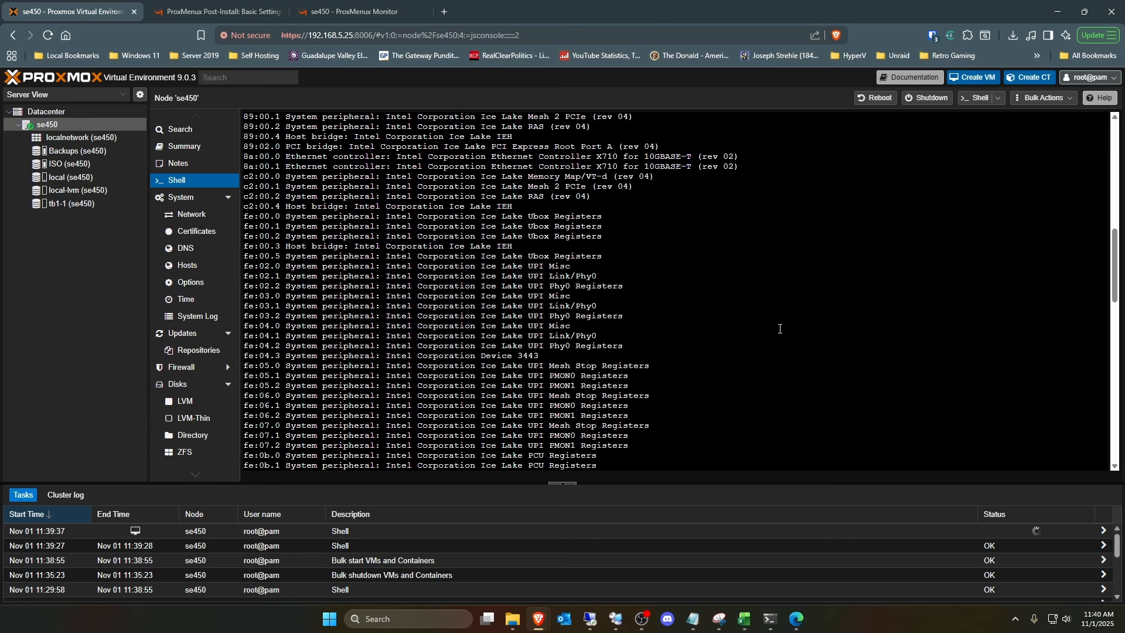
{"action": "scroll", "coordinate": [780, 328], "scroll_direction": "down", "scroll_amount": 15}
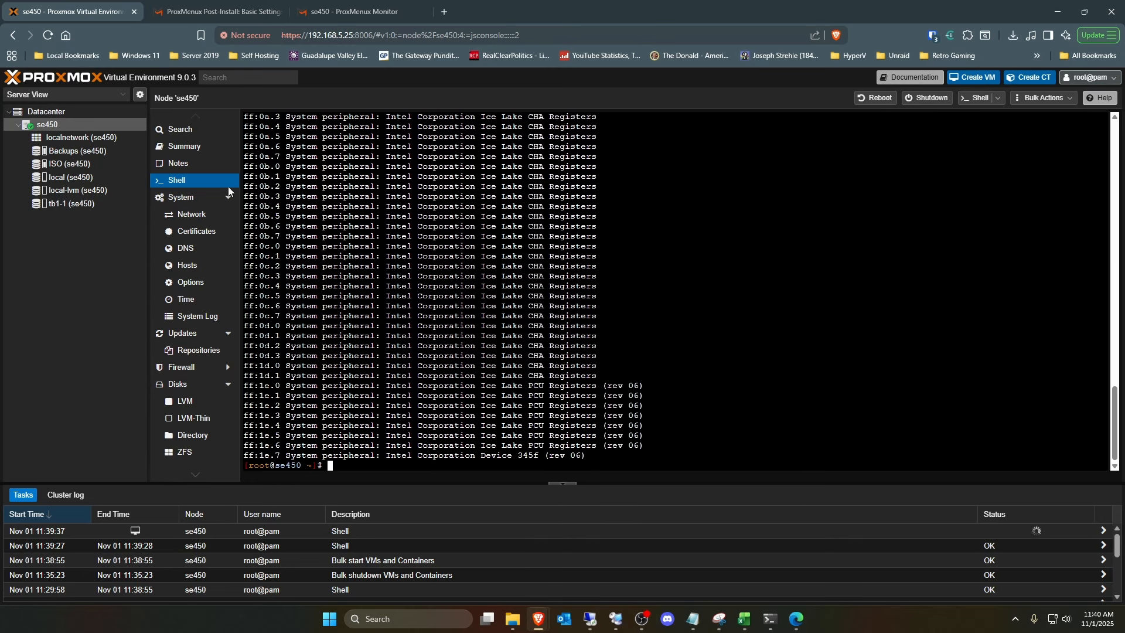
- Check the node's summary and refresh its package update database, closing the task output once it finishes
{"action": "left_click", "coordinate": [174, 146]}
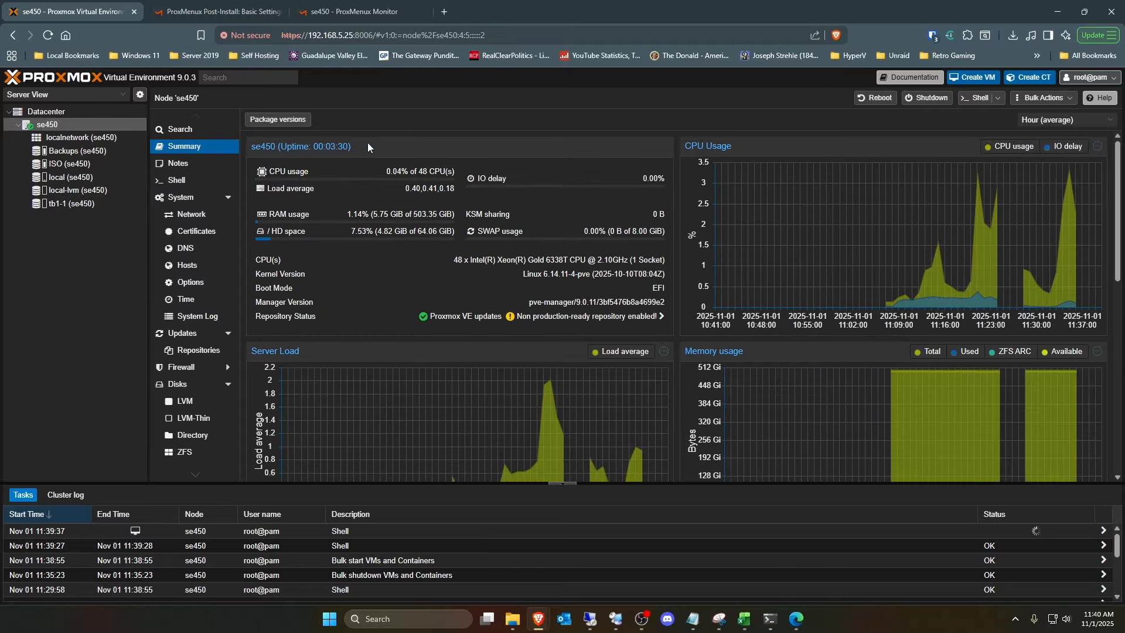
{"action": "left_click", "coordinate": [199, 332]}
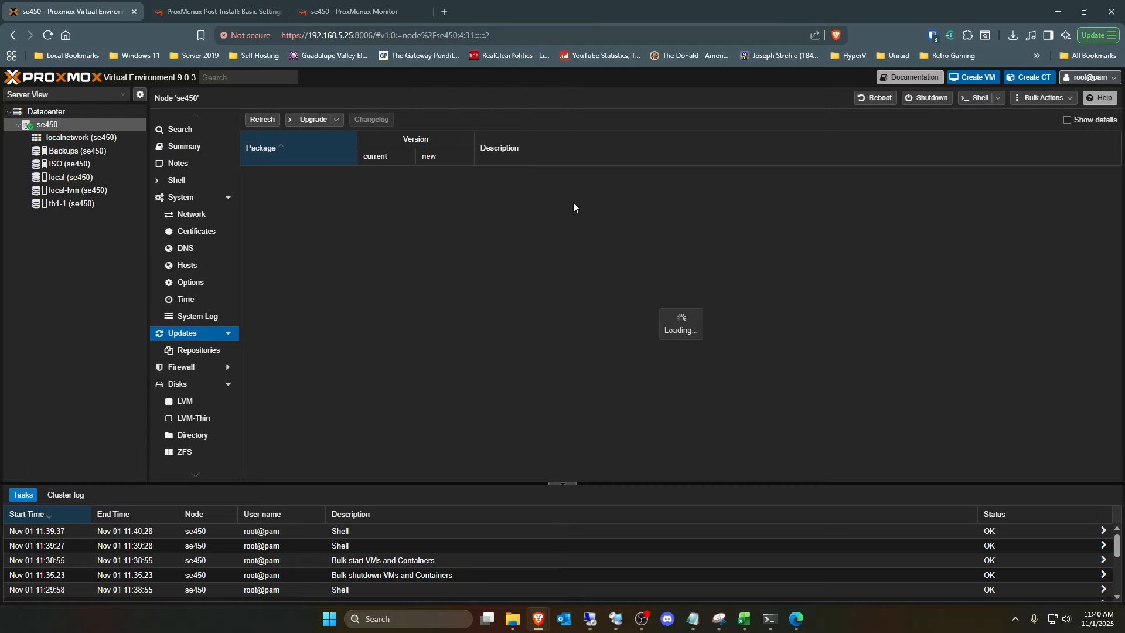
{"action": "left_click", "coordinate": [259, 123]}
{"action": "left_click", "coordinate": [562, 362]}
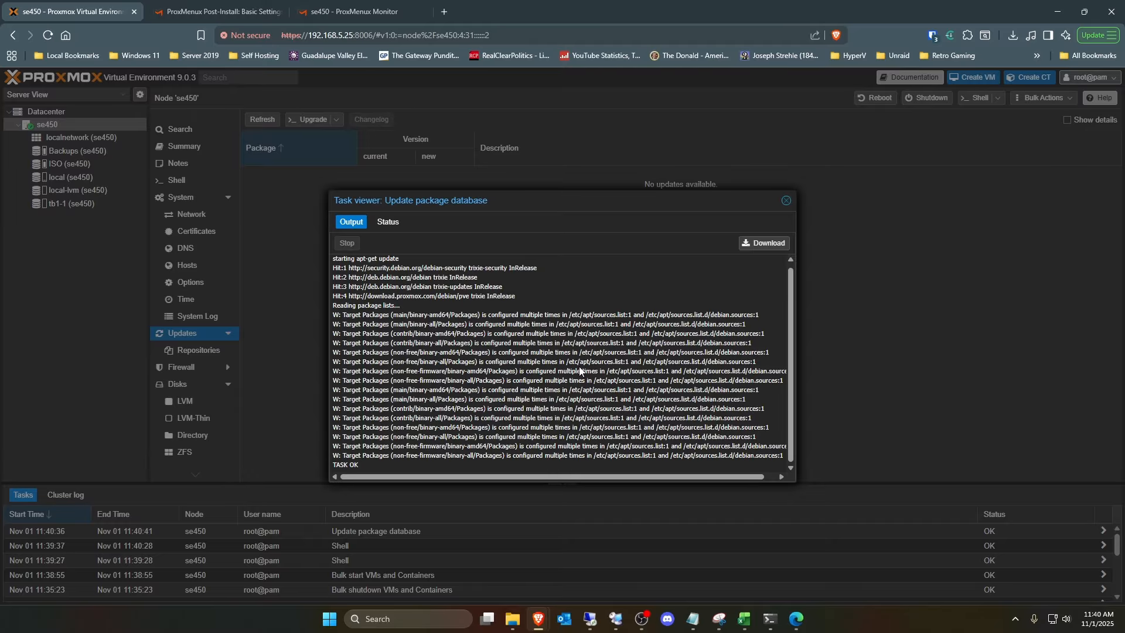
{"action": "left_click", "coordinate": [786, 201]}
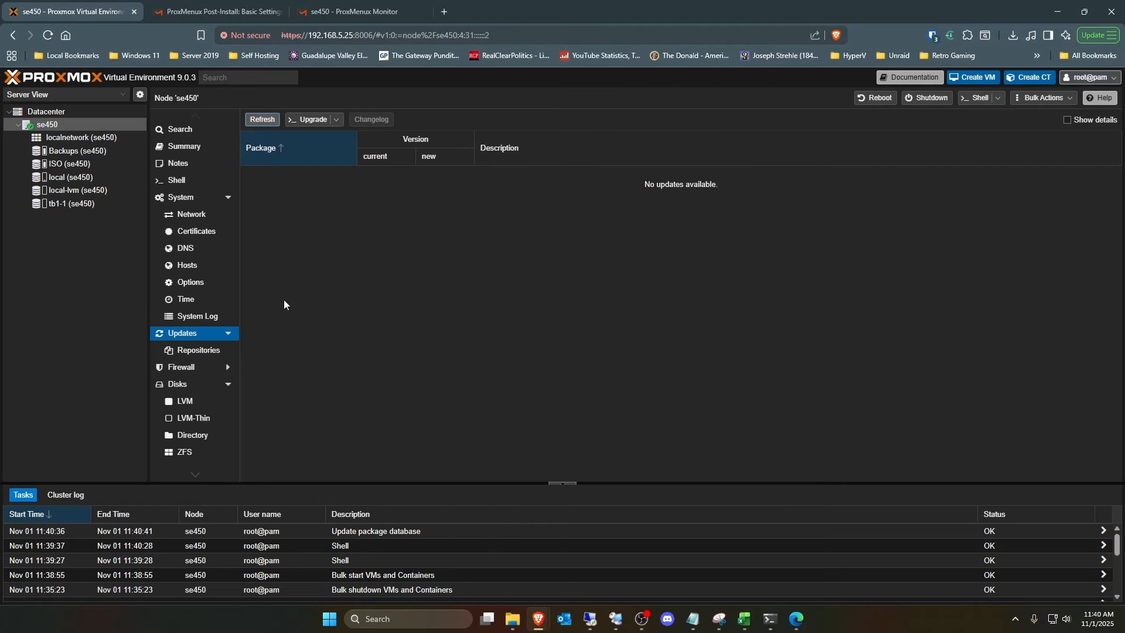
- Review the node's APT repositories and available updates, and return to its summary
{"action": "left_click", "coordinate": [194, 353]}
{"action": "left_click", "coordinate": [183, 334]}
{"action": "left_click", "coordinate": [196, 351]}
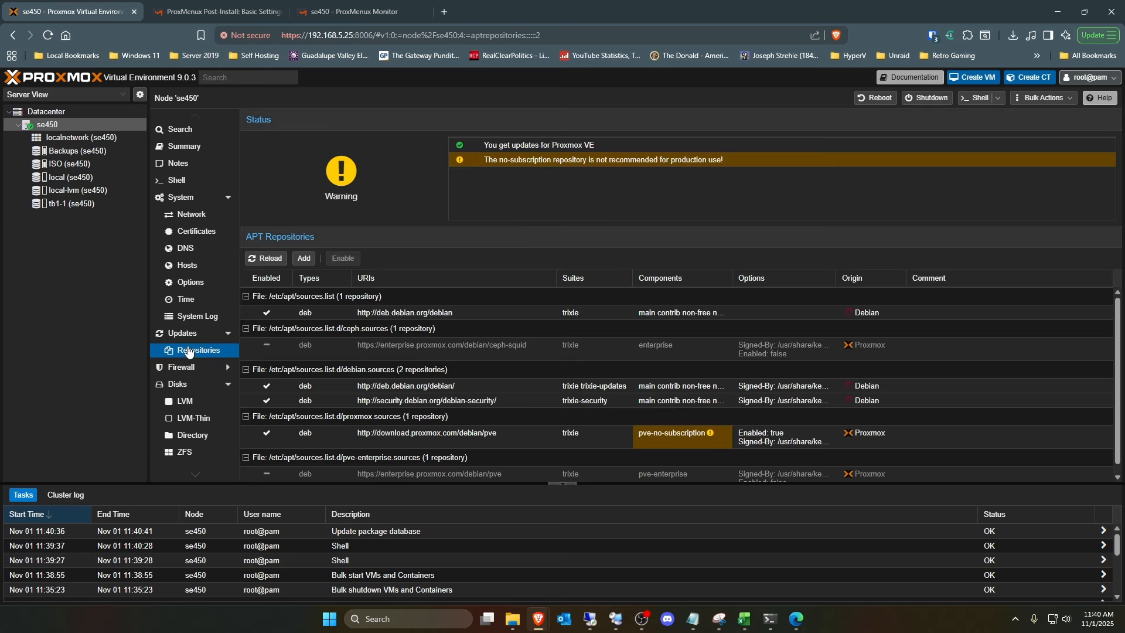
{"action": "left_click", "coordinate": [189, 335]}
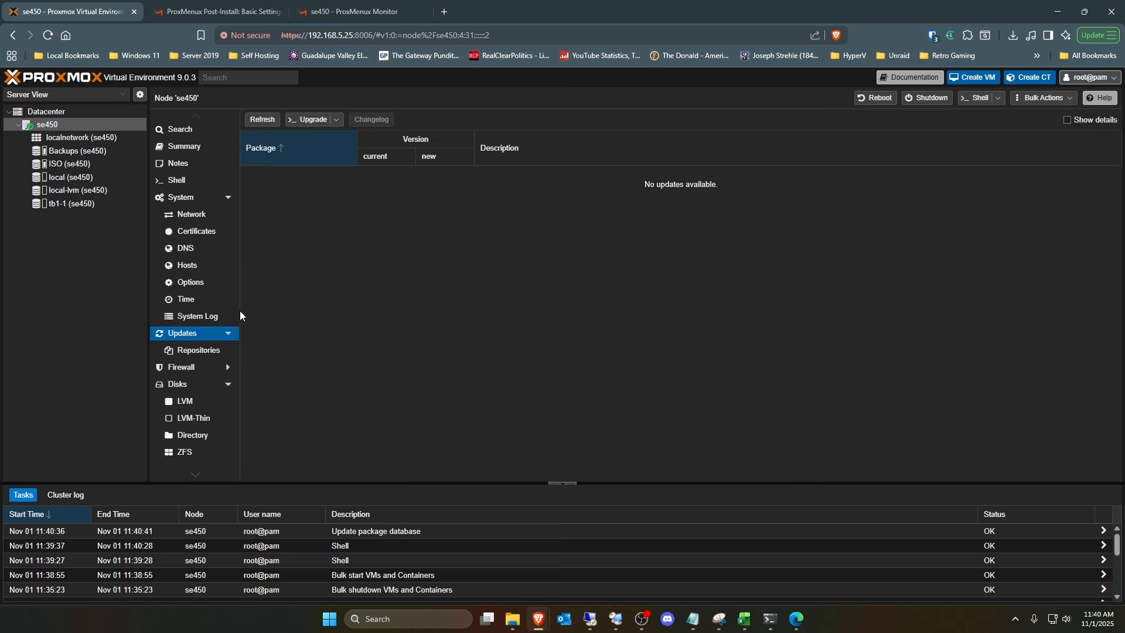
{"action": "left_click", "coordinate": [184, 146]}
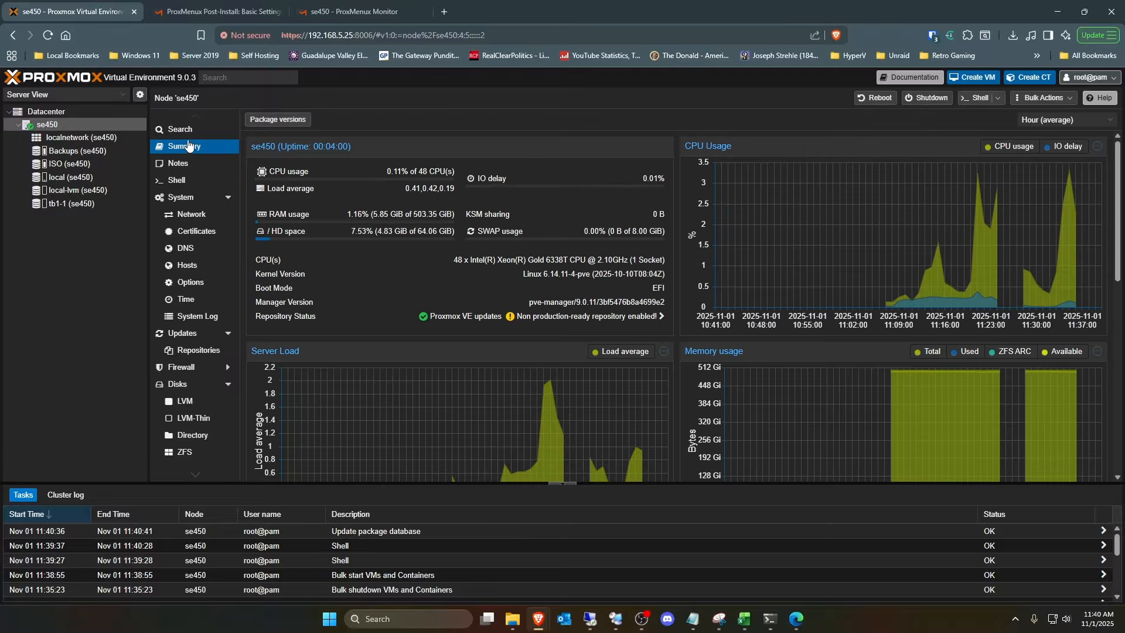
- Reload the ProxMenux Monitor dashboard, skip the welcome tour and examine the system overview
{"action": "left_click", "coordinate": [361, 13]}
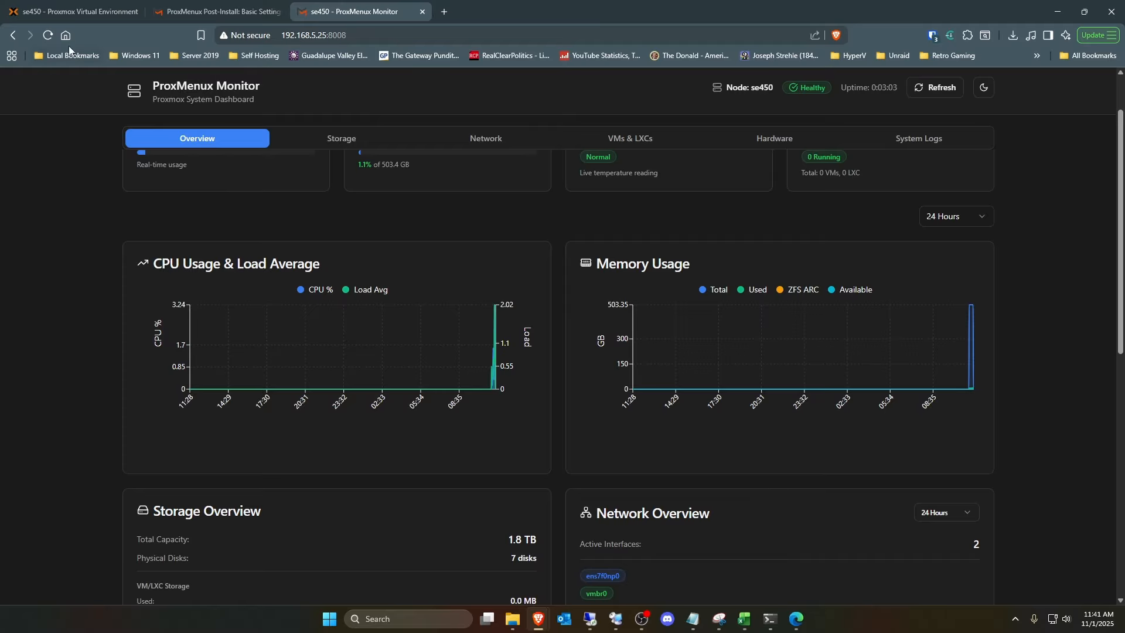
{"action": "left_click", "coordinate": [47, 37]}
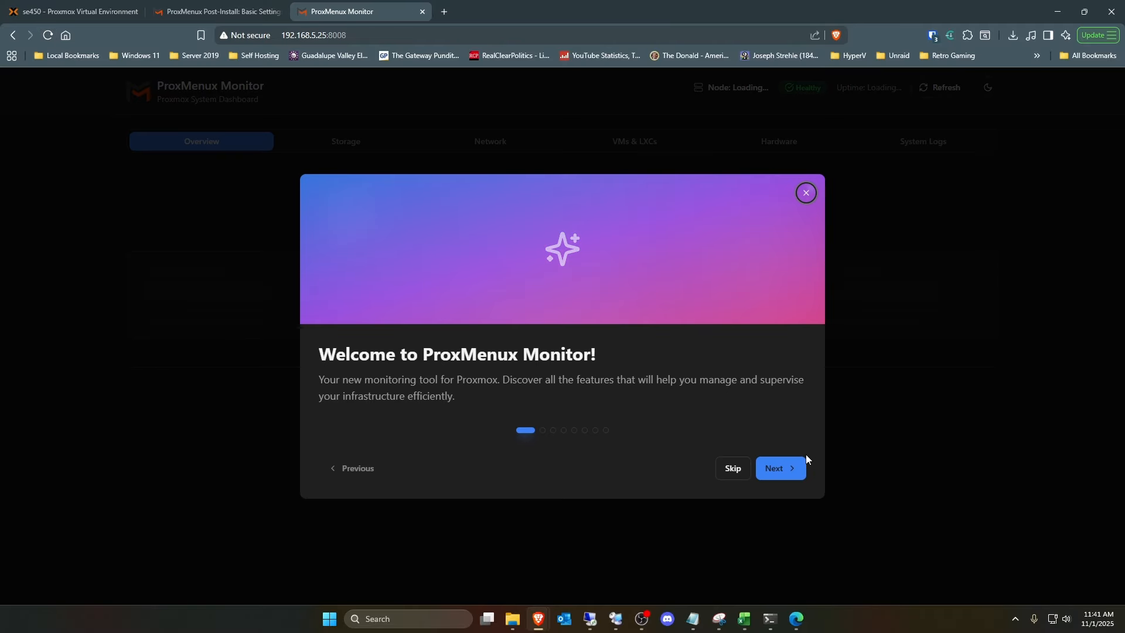
{"action": "left_click", "coordinate": [732, 469]}
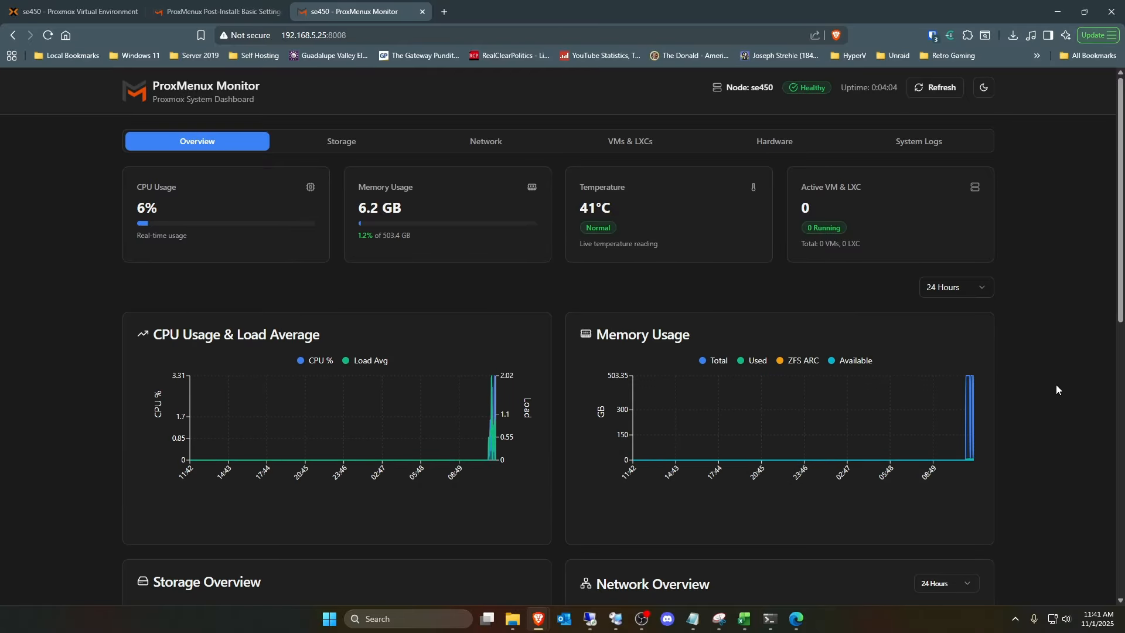
{"action": "scroll", "coordinate": [1057, 386], "scroll_direction": "down", "scroll_amount": 8}
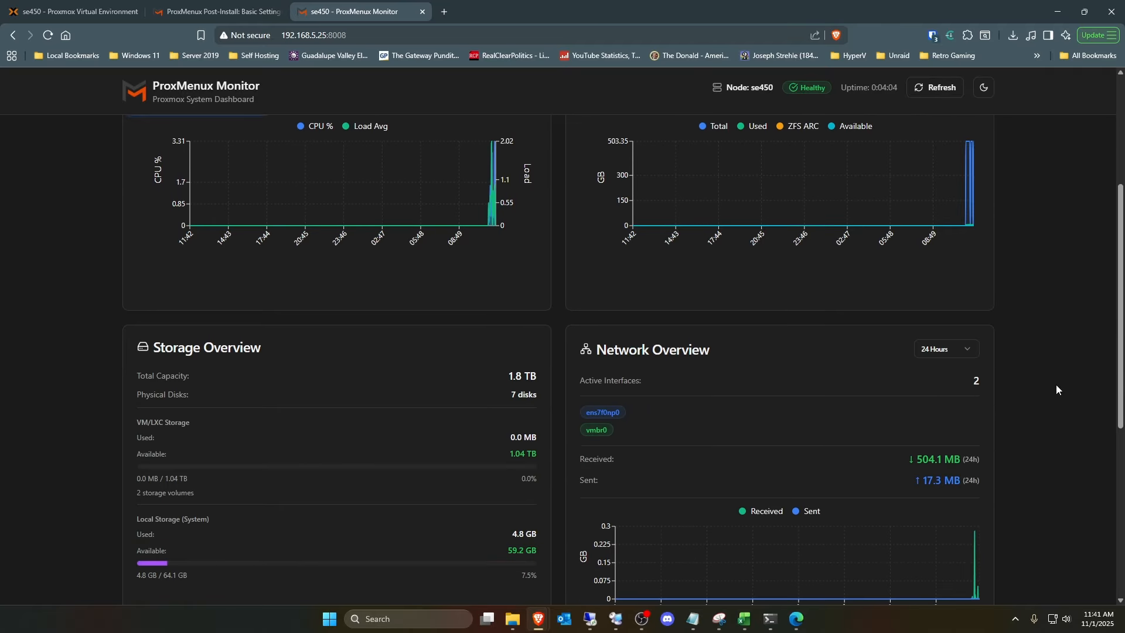
{"action": "scroll", "coordinate": [1057, 385], "scroll_direction": "up", "scroll_amount": 8}
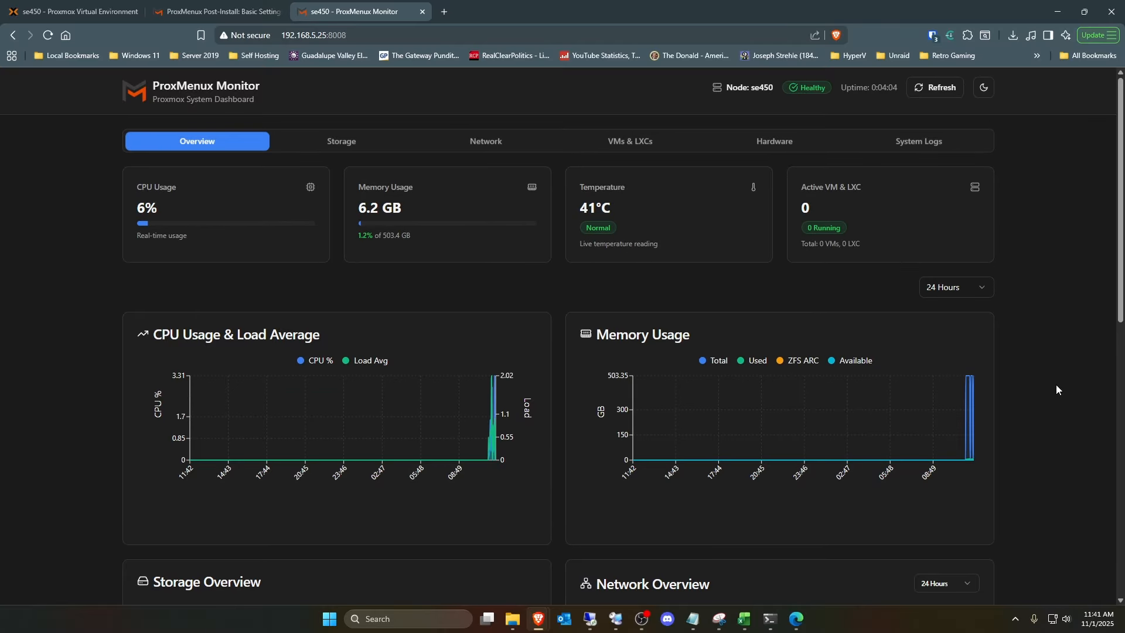
- Consult the Customization and Optional pages of the ProxMenux post-install script documentation
{"action": "left_click", "coordinate": [221, 13]}
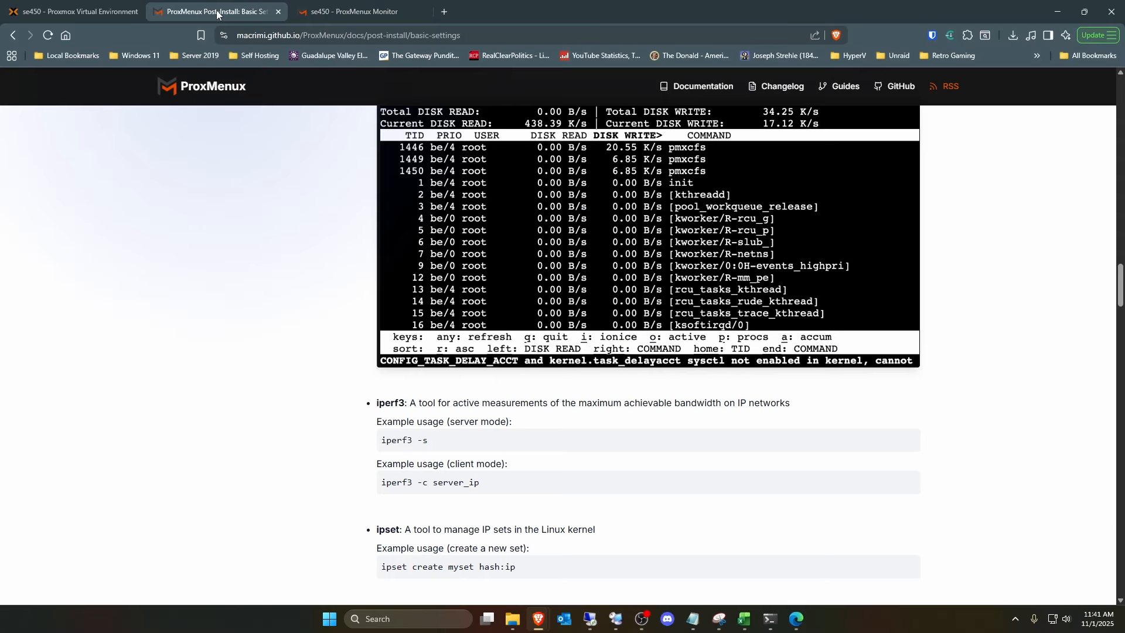
{"action": "left_click", "coordinate": [13, 35]}
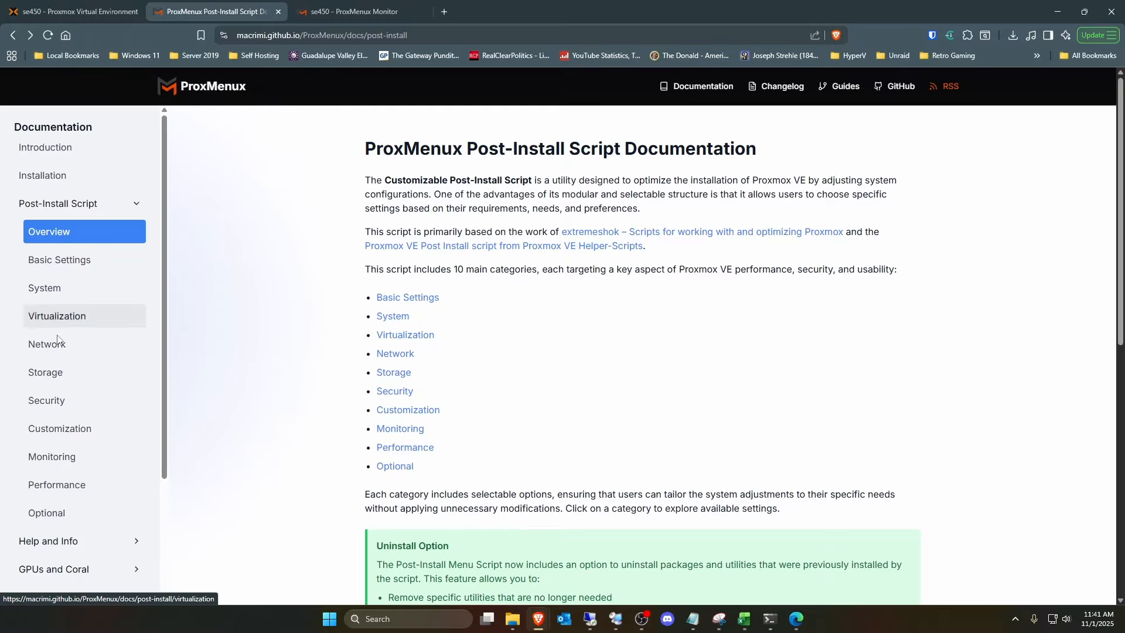
{"action": "left_click", "coordinate": [83, 441]}
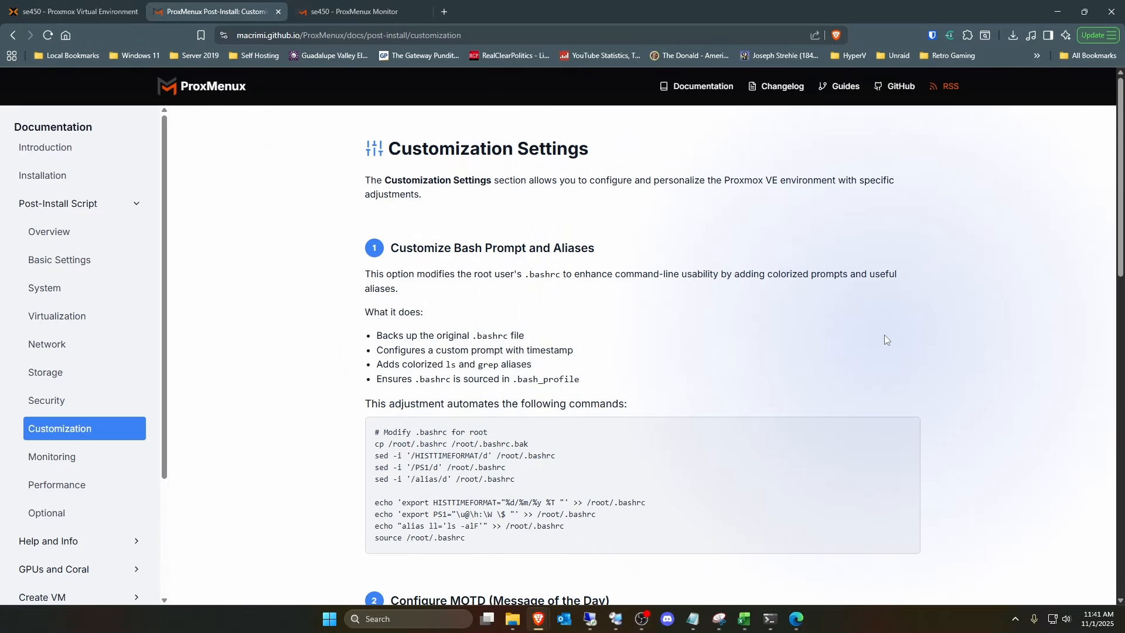
{"action": "scroll", "coordinate": [886, 340], "scroll_direction": "down", "scroll_amount": 4}
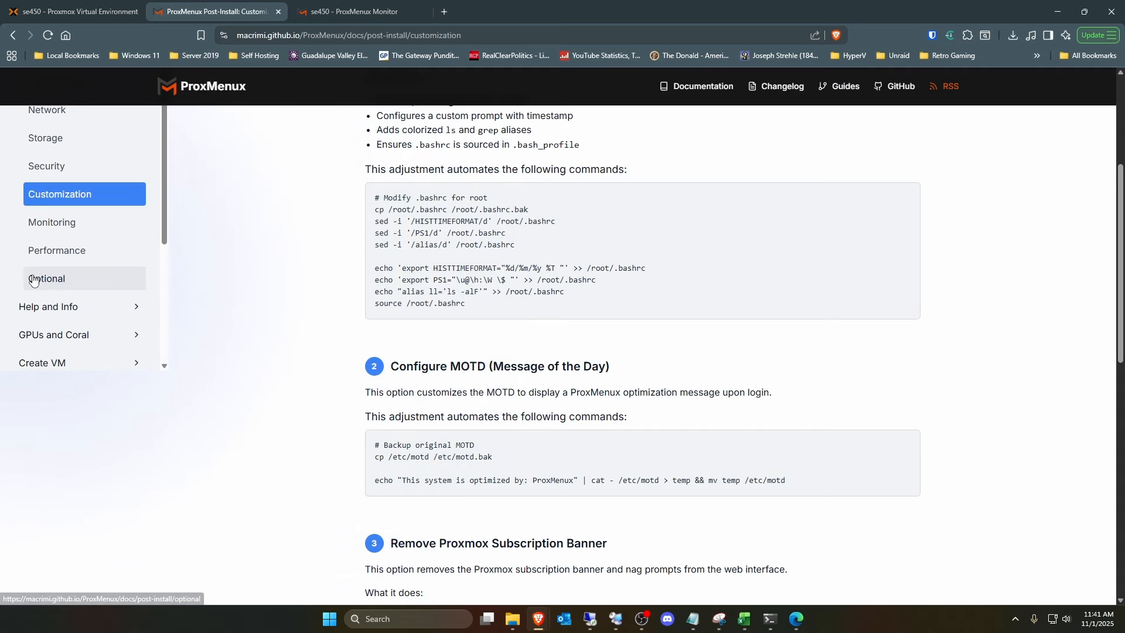
{"action": "left_click", "coordinate": [33, 280]}
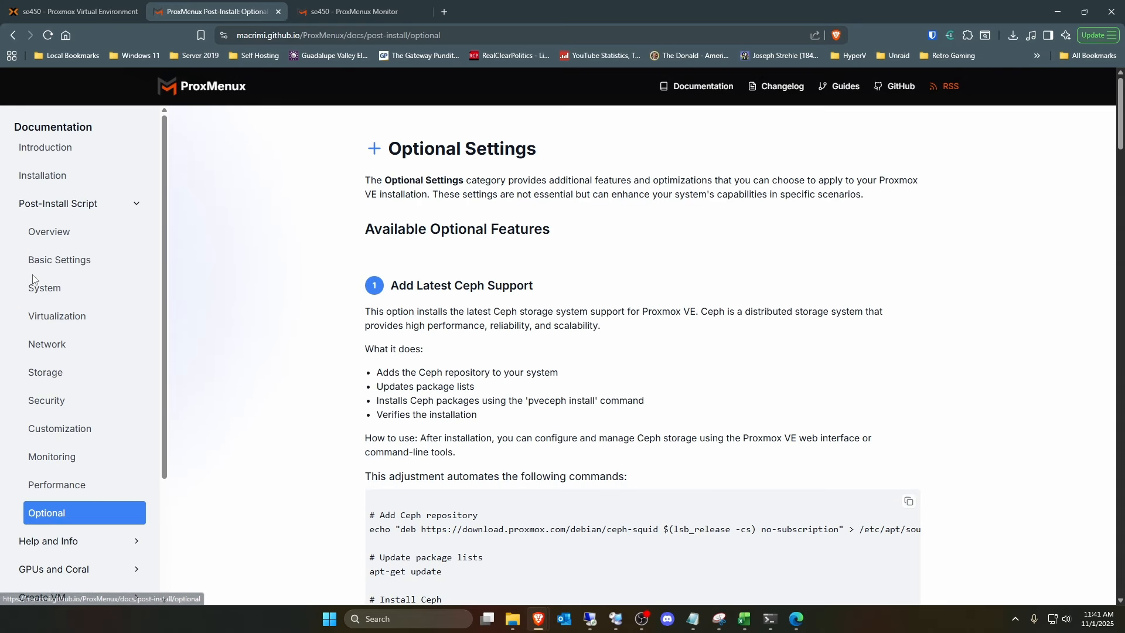
- Return to the Proxmox node, launch the ProxMenux menu in a separate console window and maximize that window
{"action": "left_click", "coordinate": [101, 14]}
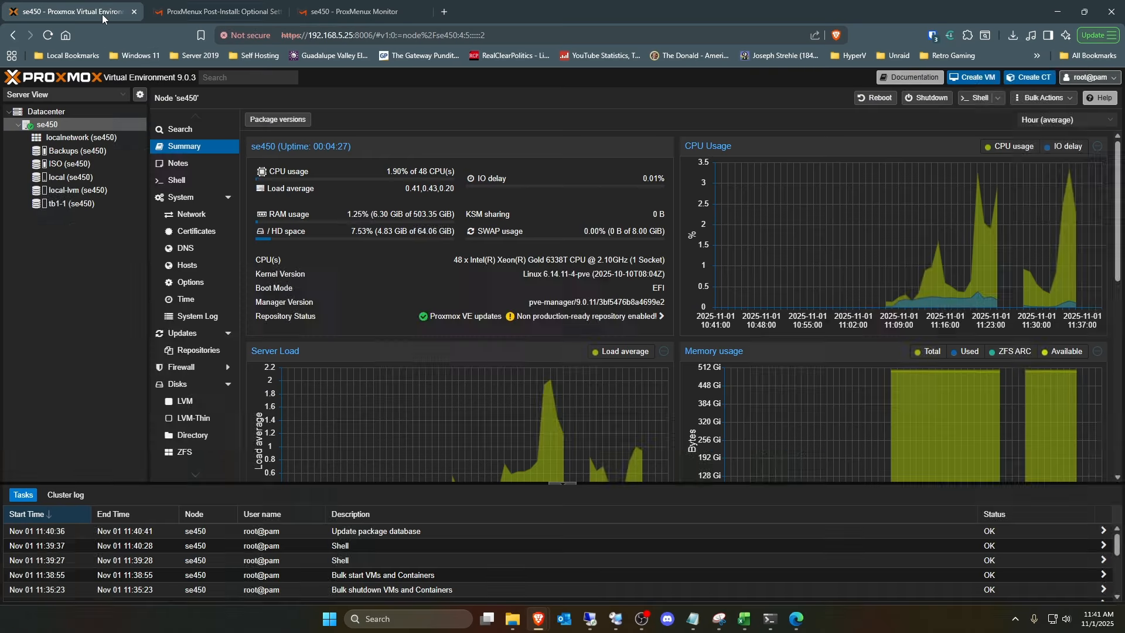
{"action": "left_click", "coordinate": [176, 180]}
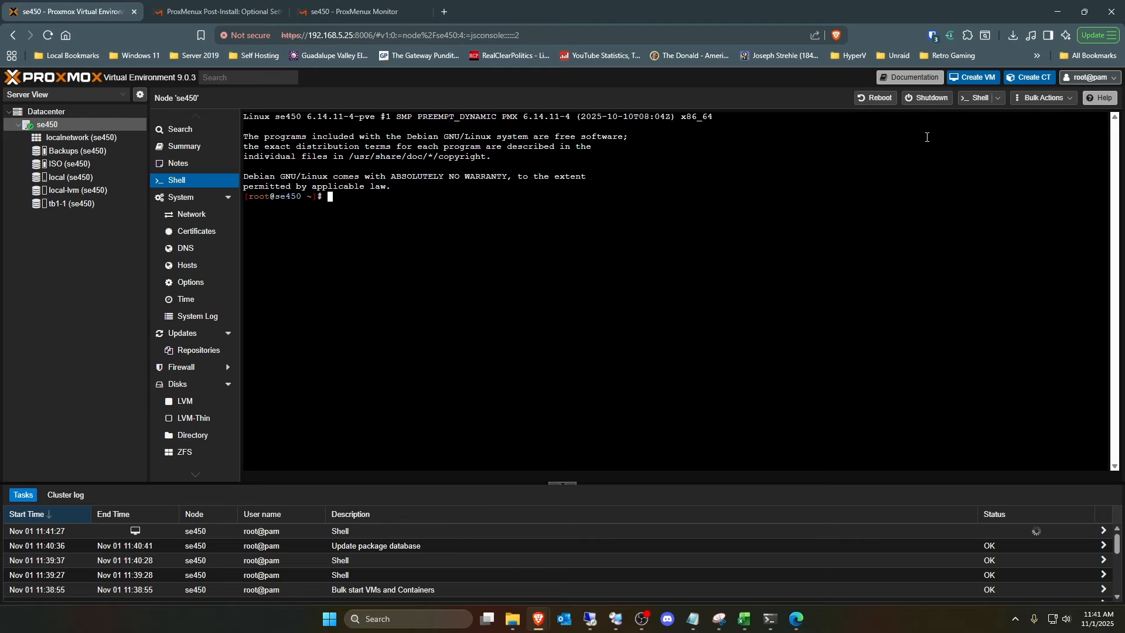
{"action": "left_click", "coordinate": [978, 98]}
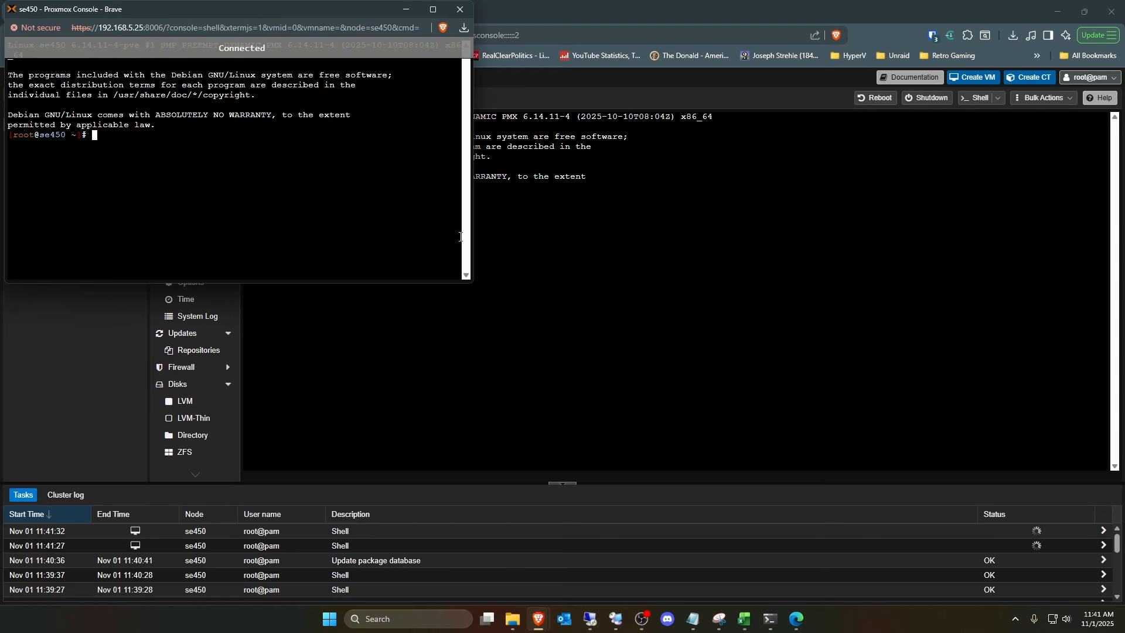
{"action": "left_click_drag", "start_coordinate": [318, 13], "coordinate": [729, 129]}
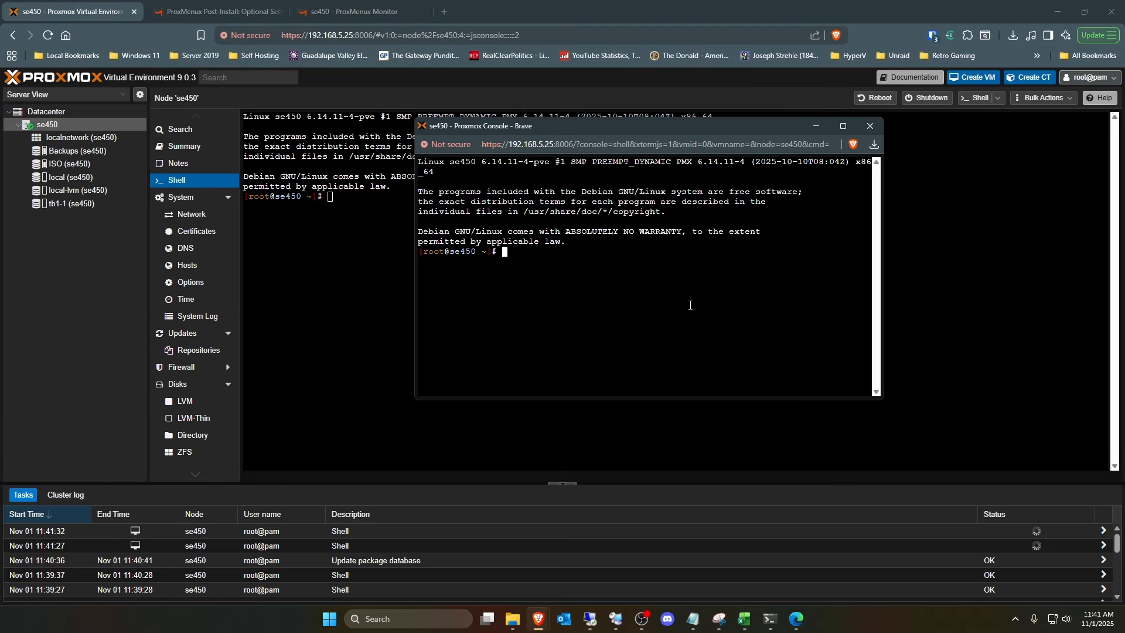
{"action": "type", "text": "menu"}
{"action": "key", "text": "Return"}
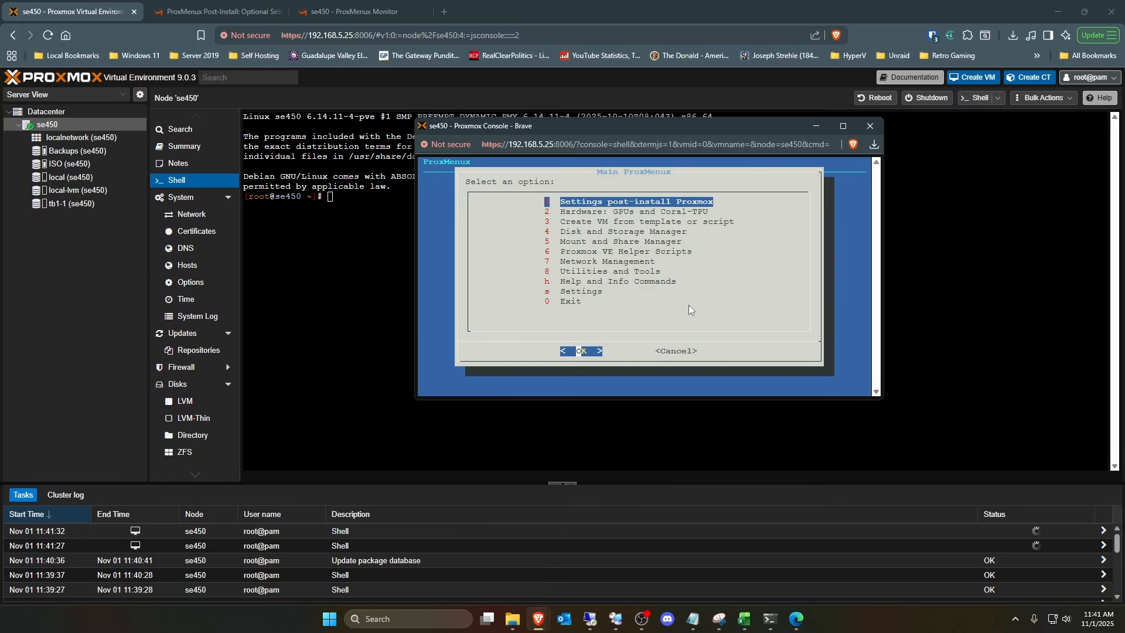
{"action": "left_click", "coordinate": [846, 125]}
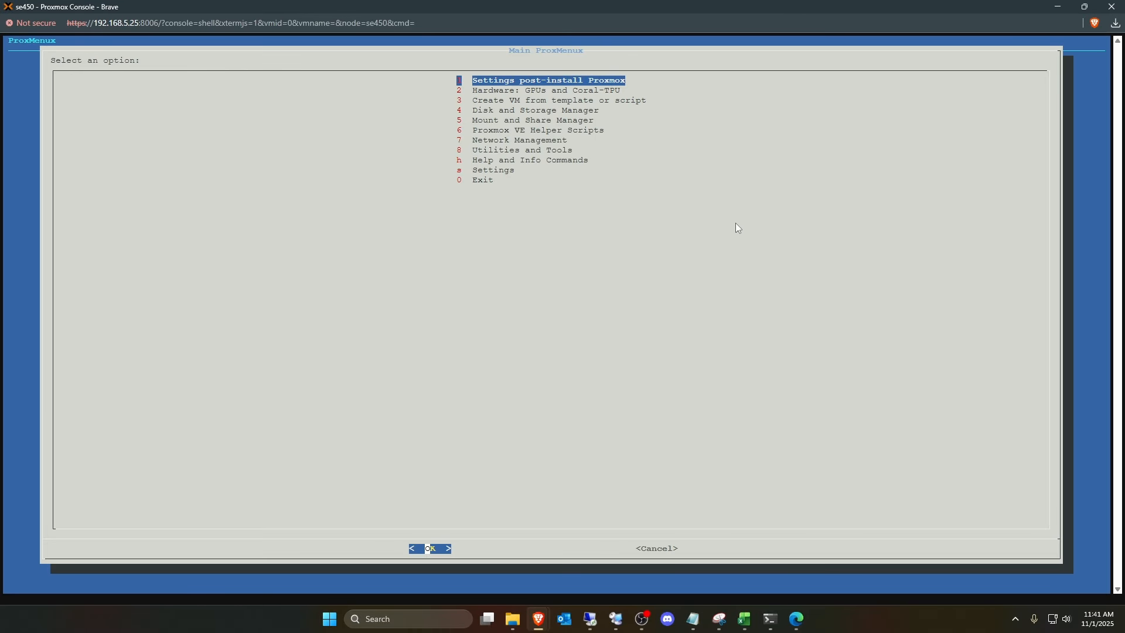
- Restore the console window to its smaller size and open the Proxmox VE Helper Scripts categories
{"action": "left_click", "coordinate": [1084, 7]}
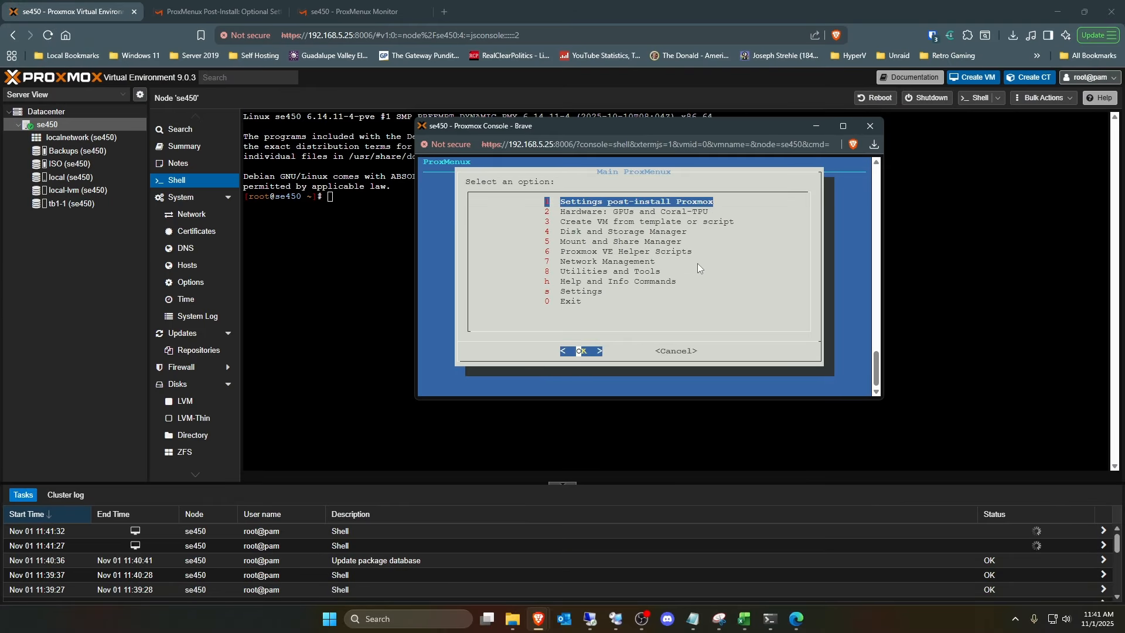
{"action": "key", "text": "Down"}
{"action": "key", "text": "Down"}
{"action": "key", "text": "Down"}
{"action": "key", "text": "Down"}
{"action": "key", "text": "Down"}
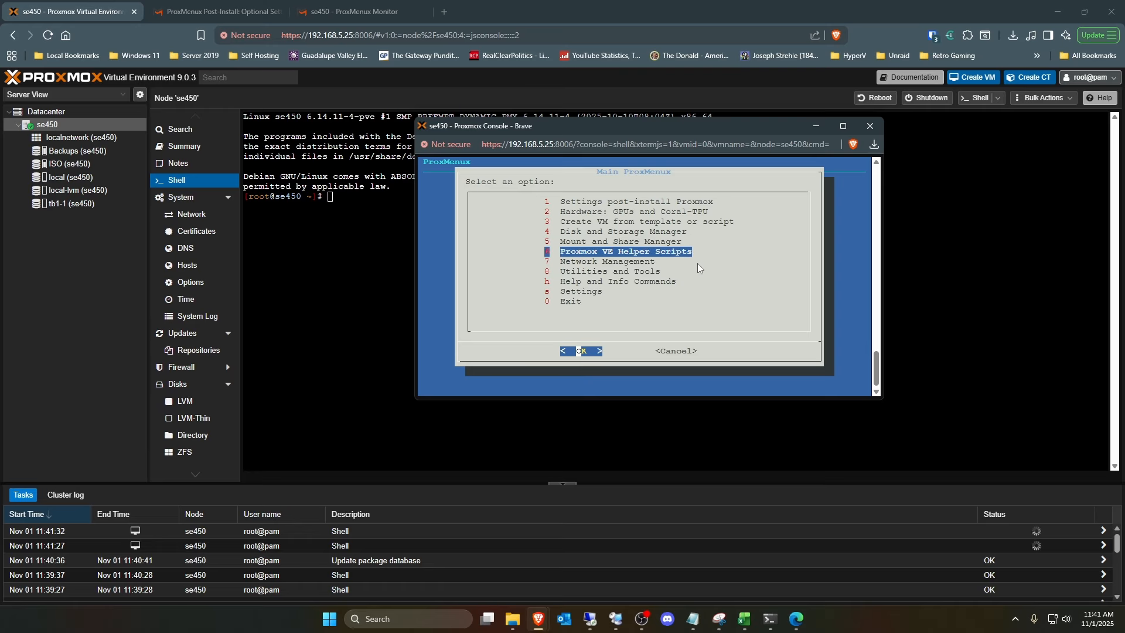
{"action": "key", "text": "Return"}
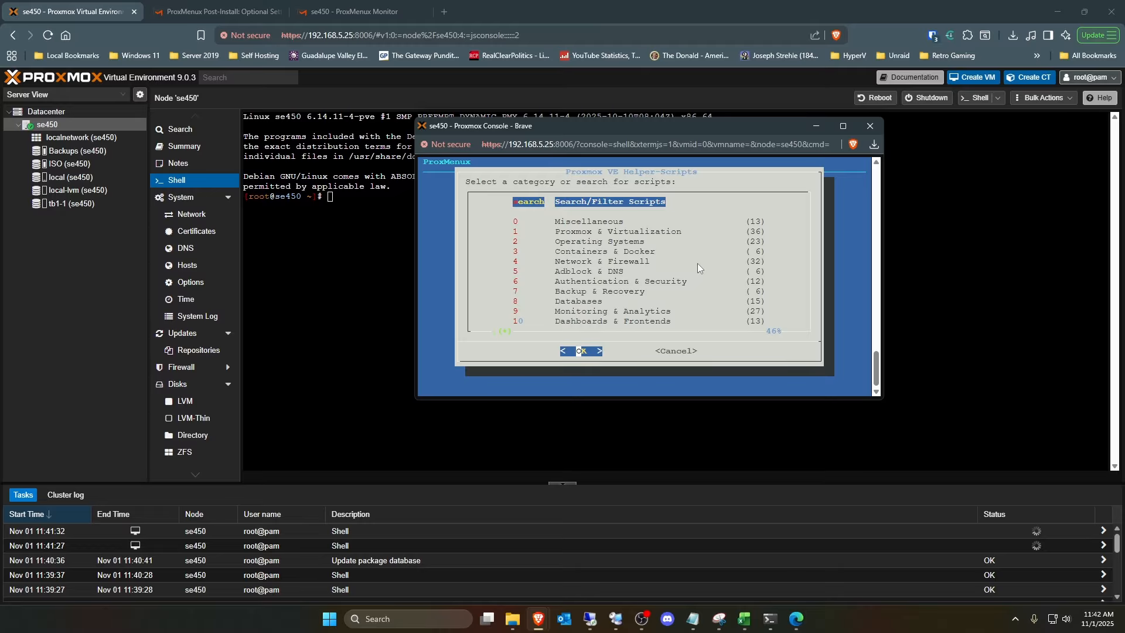
- Look through the scripts in the Proxmox & Virtualization category and return to the category list
{"action": "key", "text": "Down"}
{"action": "key", "text": "Down"}
{"action": "key", "text": "Down"}
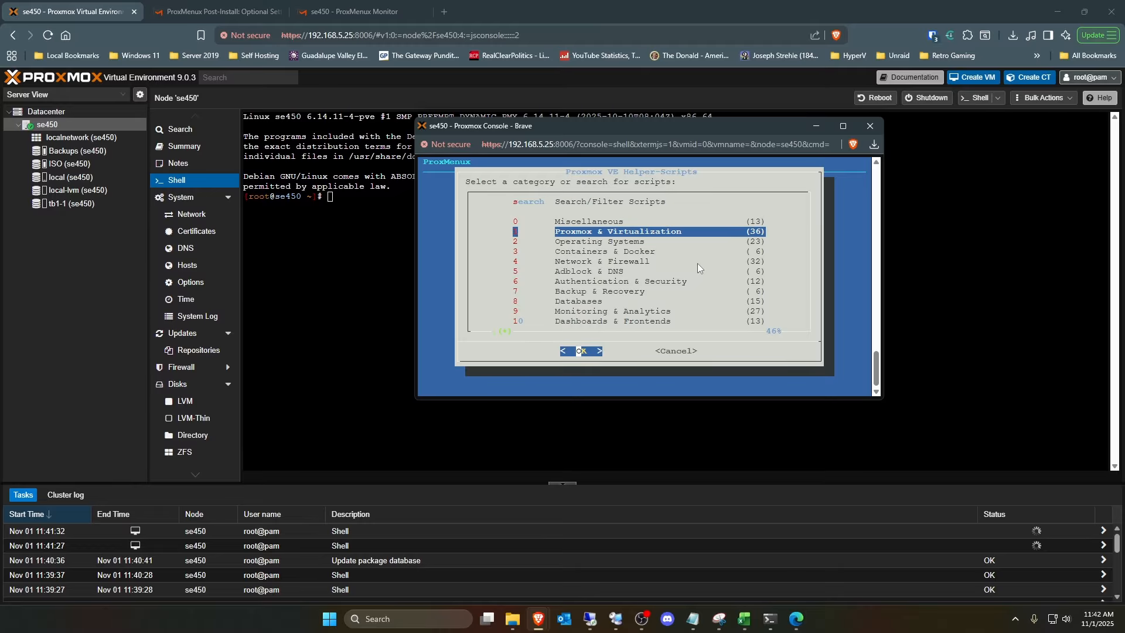
{"action": "key", "text": "Return"}
{"action": "key", "text": "Down"}
{"action": "key", "text": "Down"}
{"action": "key", "text": "Down"}
{"action": "key", "text": "Down"}
{"action": "key", "text": "Down"}
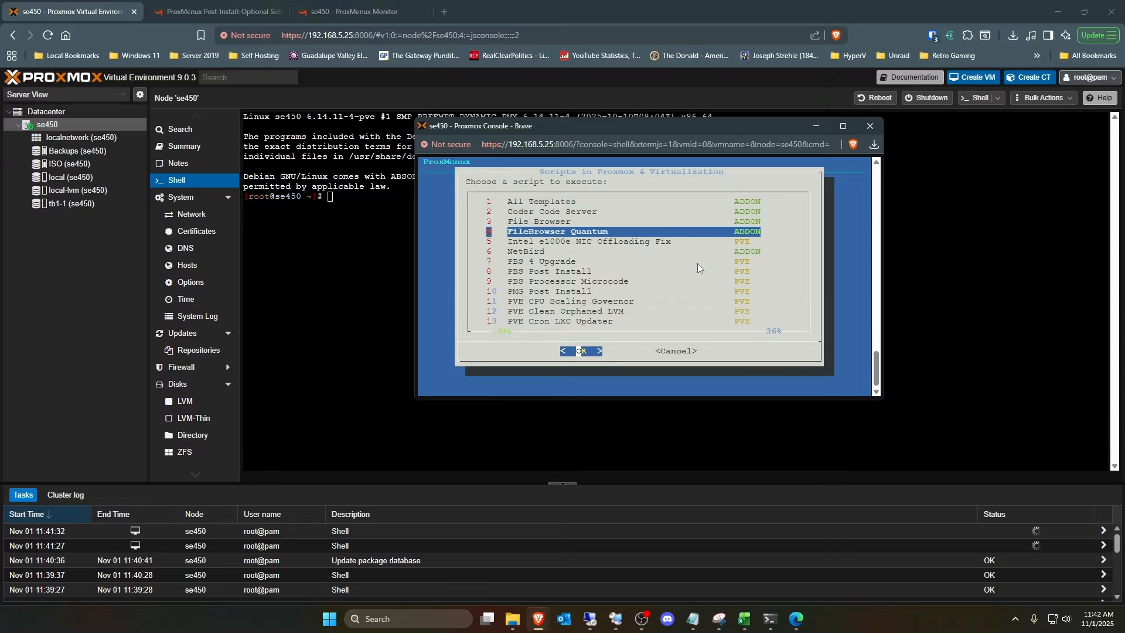
{"action": "key", "text": "Tab"}
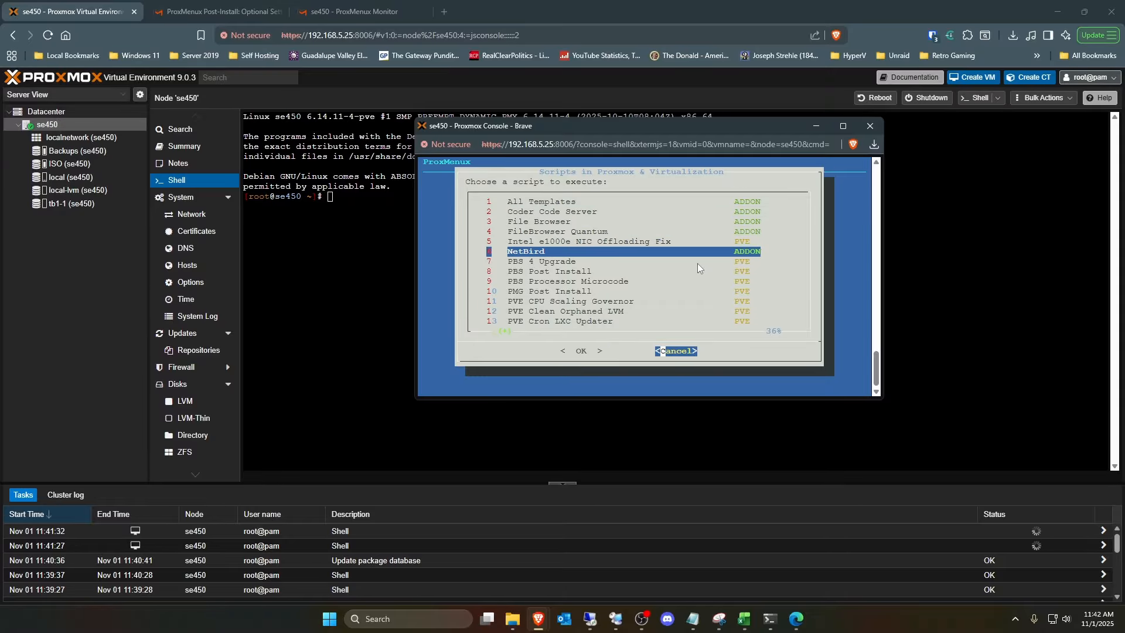
{"action": "key", "text": "Return"}
- Run the Docker VM script from the Containers & Docker category and agree to create a new Docker VM
{"action": "key", "text": "Down"}
{"action": "key", "text": "Down"}
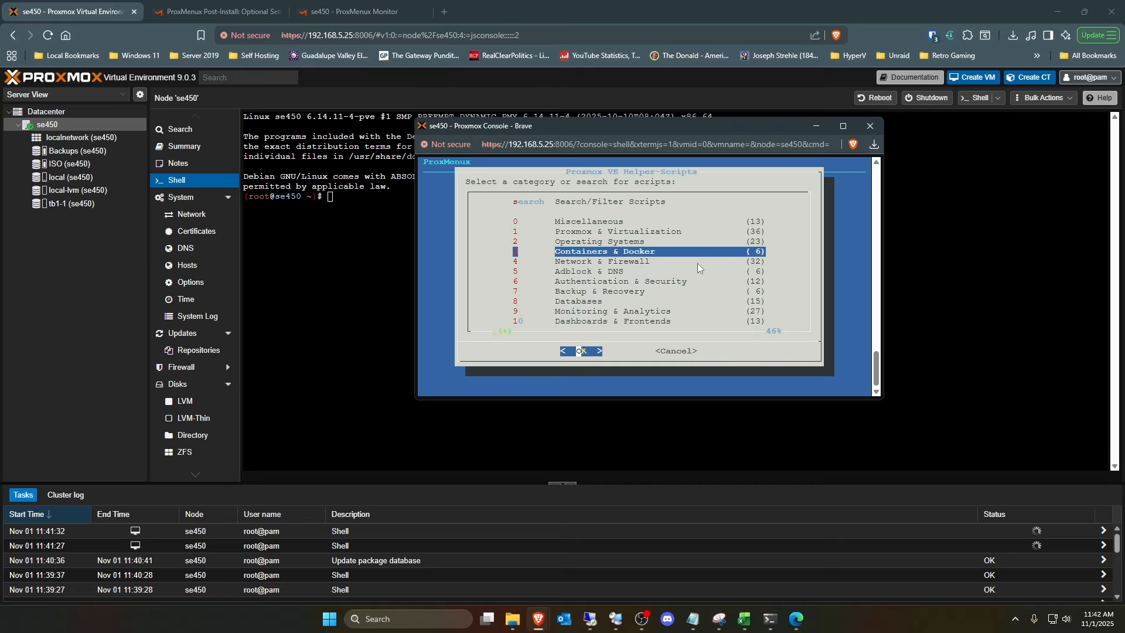
{"action": "key", "text": "Return"}
{"action": "key", "text": "Down"}
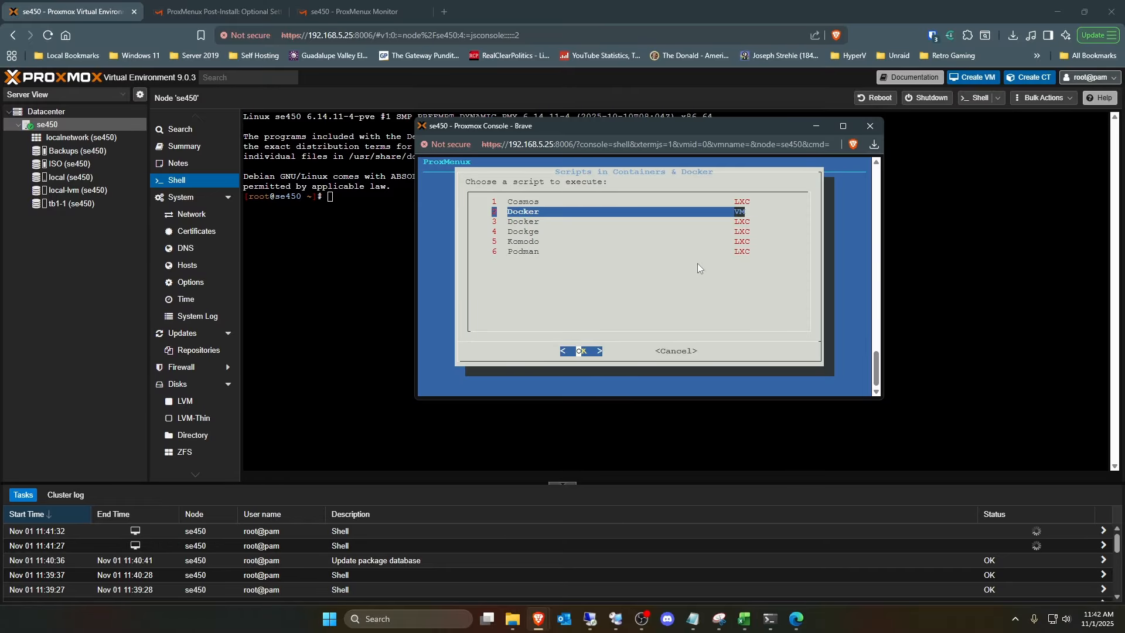
{"action": "key", "text": "Return"}
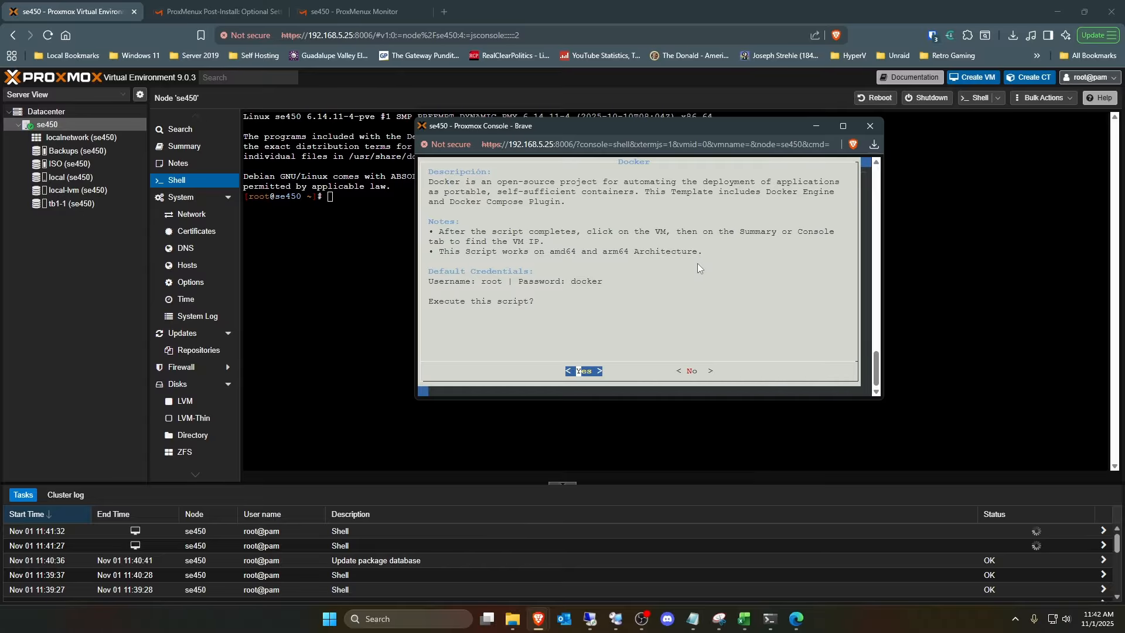
{"action": "key", "text": "Return"}
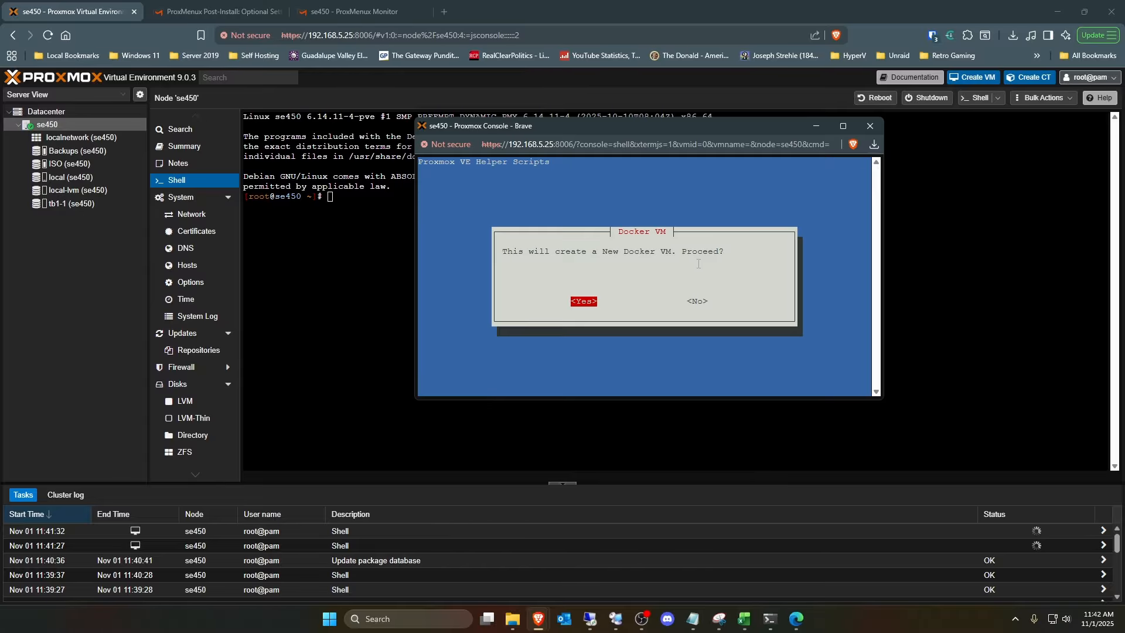
{"action": "key", "text": "Return"}
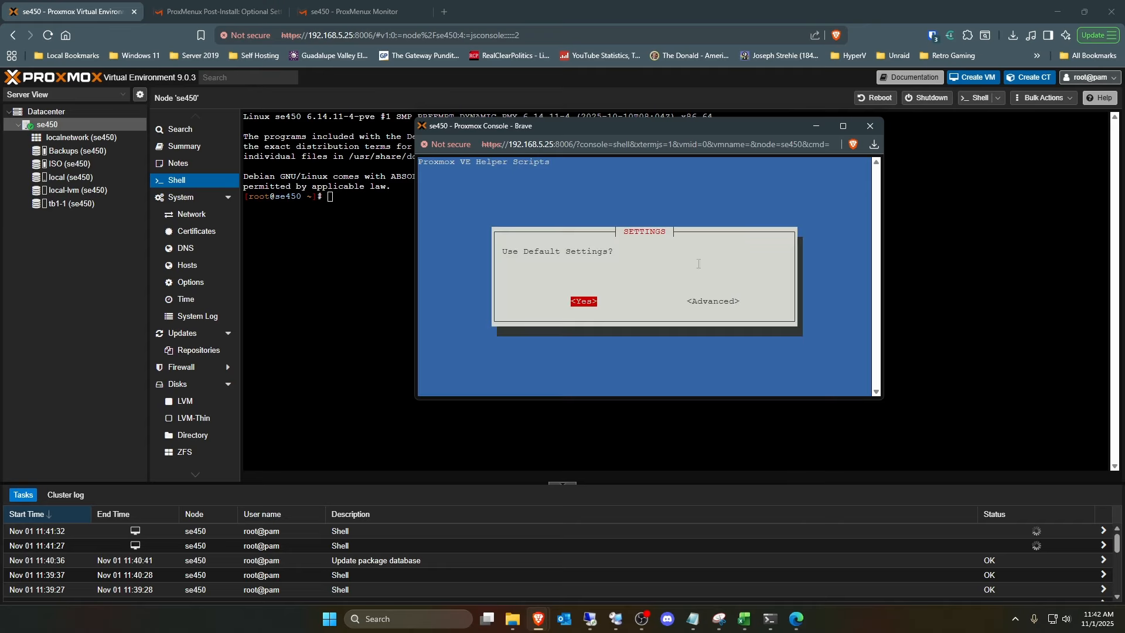
- Choose advanced settings for the Docker VM and set its virtual machine ID to 801
{"action": "key", "text": "Right"}
{"action": "key", "text": "Return"}
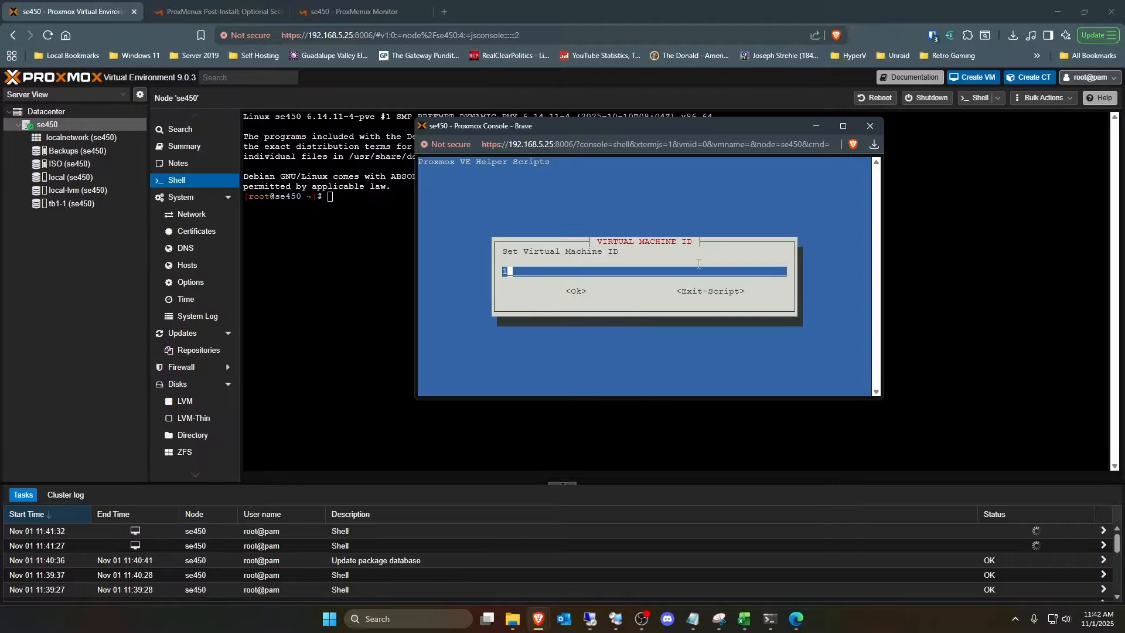
{"action": "key", "text": "BackSpace"}
{"action": "type", "text": "801"}
{"action": "key", "text": "Tab"}
{"action": "key", "text": "Return"}
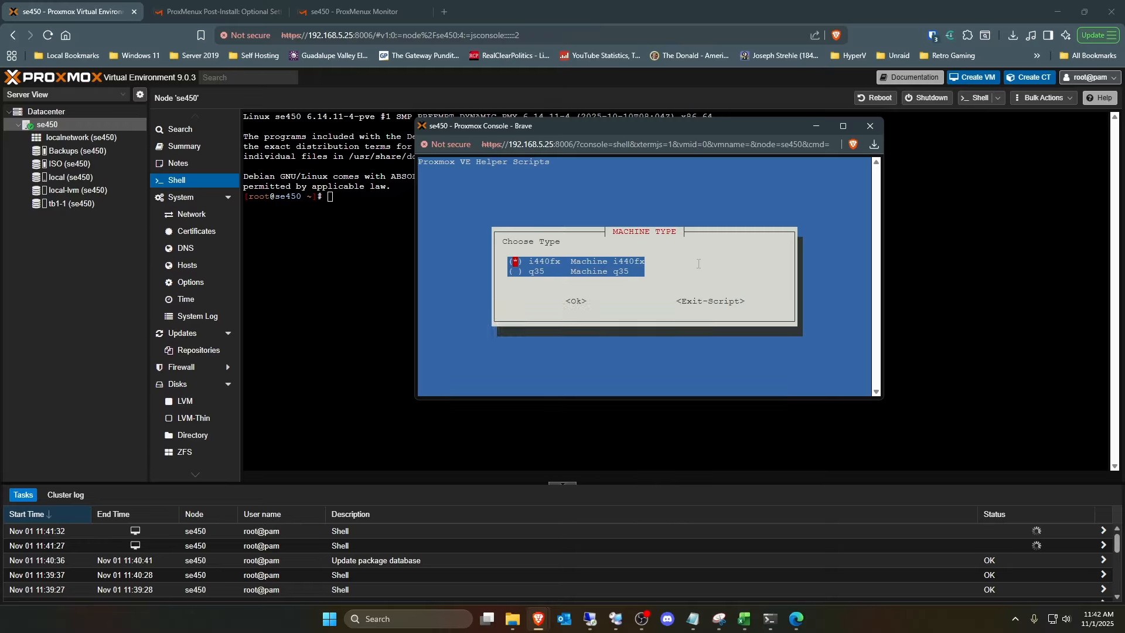
- Accept the i440fx machine type and try to set the Docker VM's disk size to 20GB
{"action": "key", "text": "Down"}
{"action": "key", "text": "Up"}
{"action": "key", "text": "Tab"}
{"action": "key", "text": "Return"}
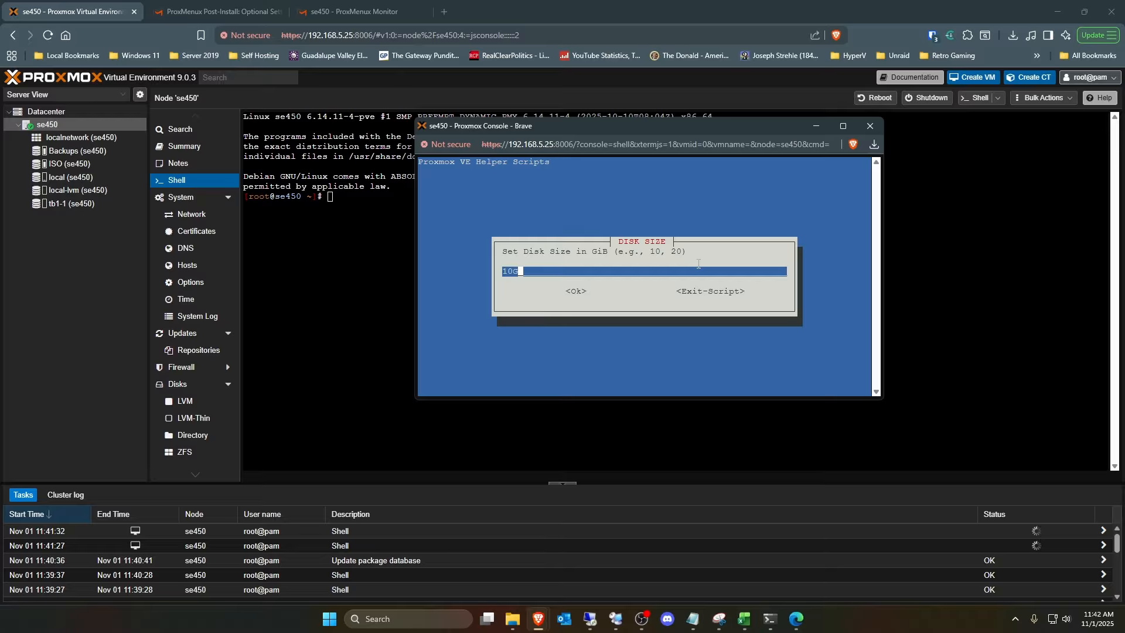
{"action": "key", "text": "BackSpace"}
{"action": "key", "text": "BackSpace"}
{"action": "key", "text": "BackSpace"}
{"action": "type", "text": "20GB"}
{"action": "key", "text": "Tab"}
{"action": "key", "text": "Return"}
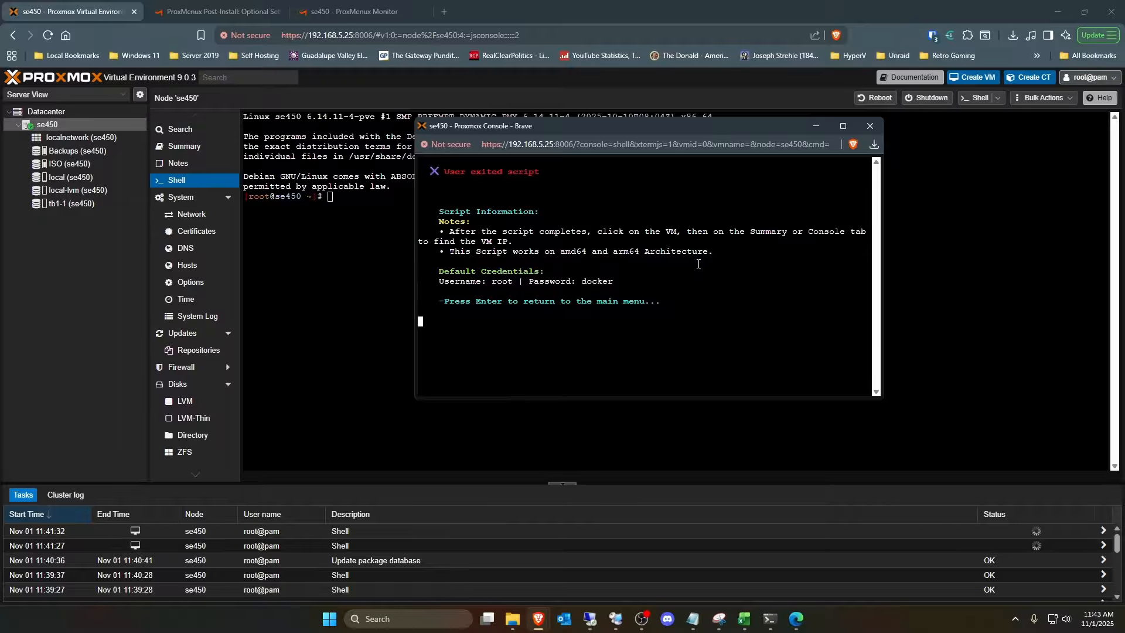
{"action": "key", "text": "Return"}
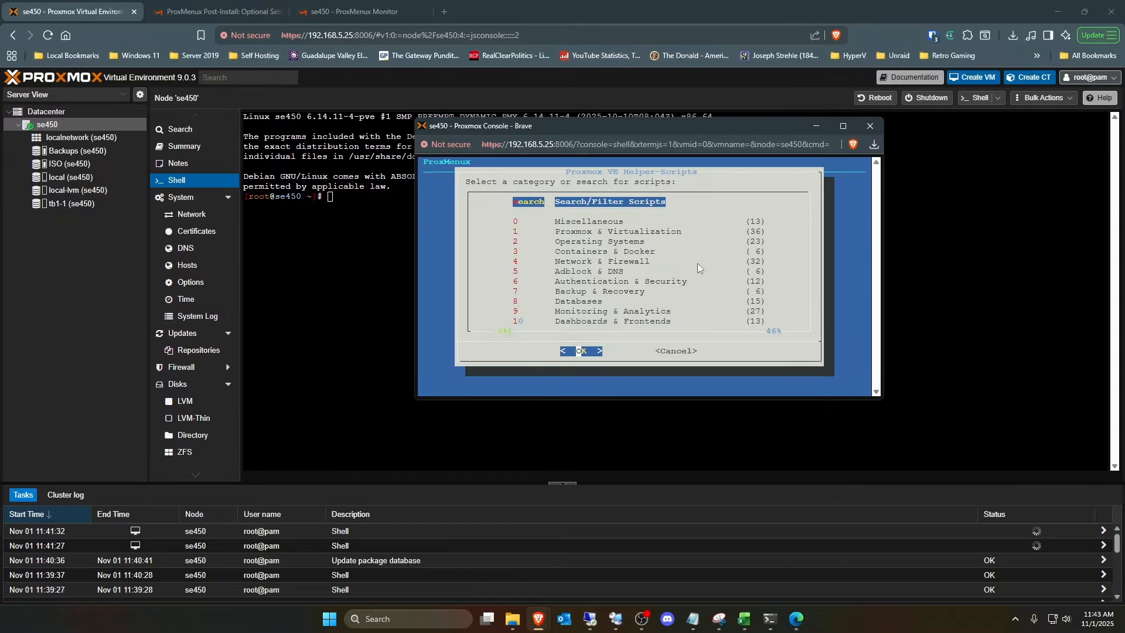
{"action": "key", "text": "Return"}
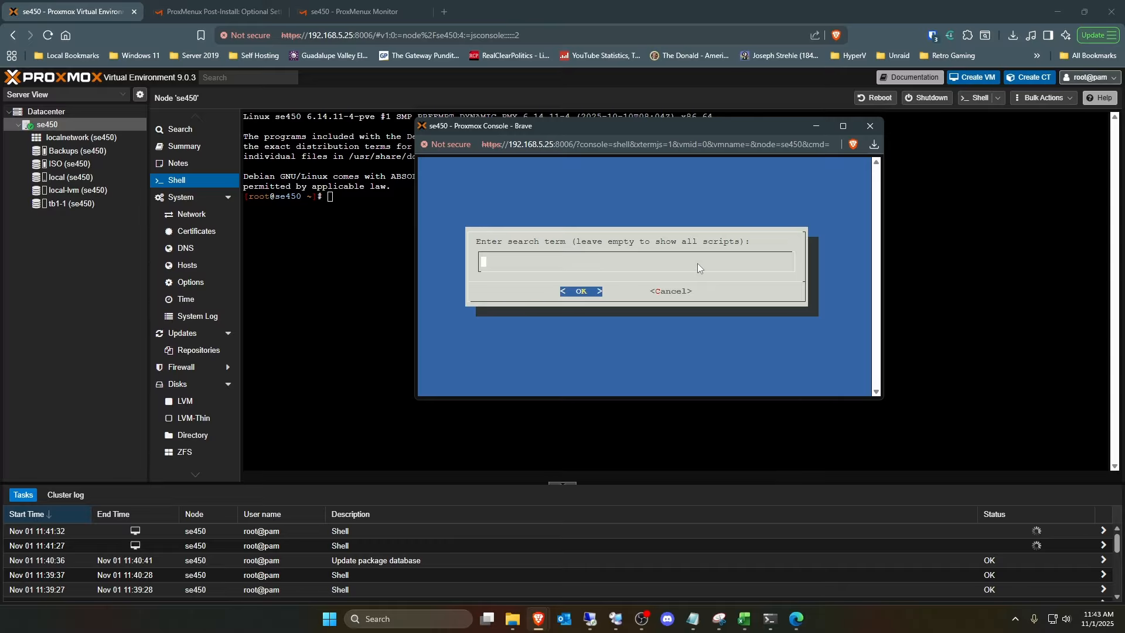
{"action": "key", "text": "Tab"}
{"action": "key", "text": "Tab"}
{"action": "key", "text": "Return"}
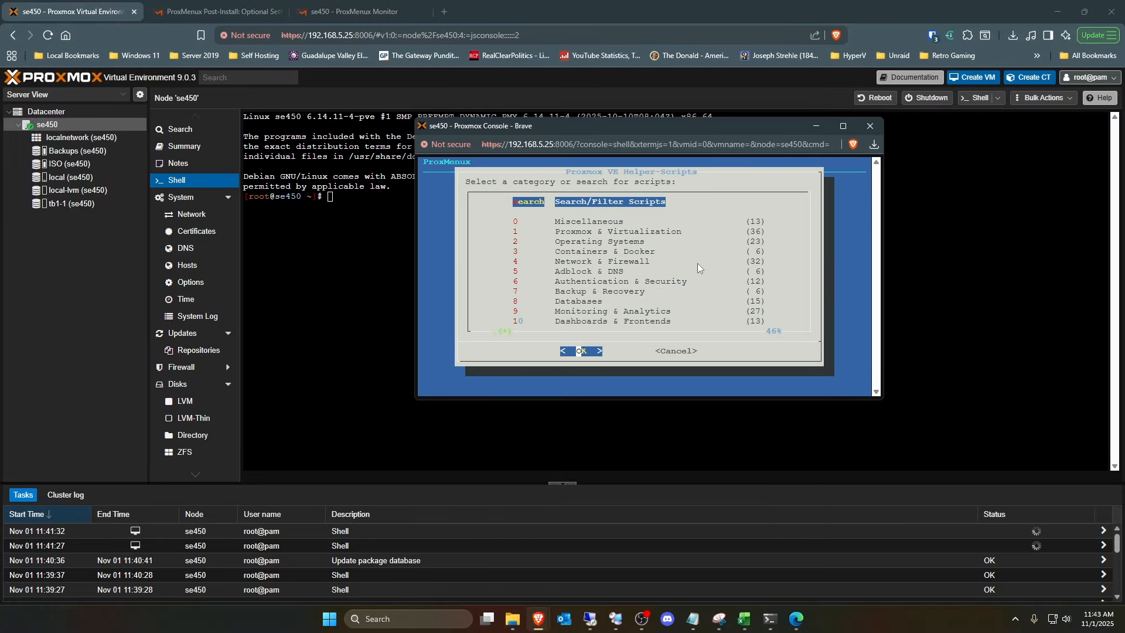
{"action": "key", "text": "Tab"}
{"action": "key", "text": "Return"}
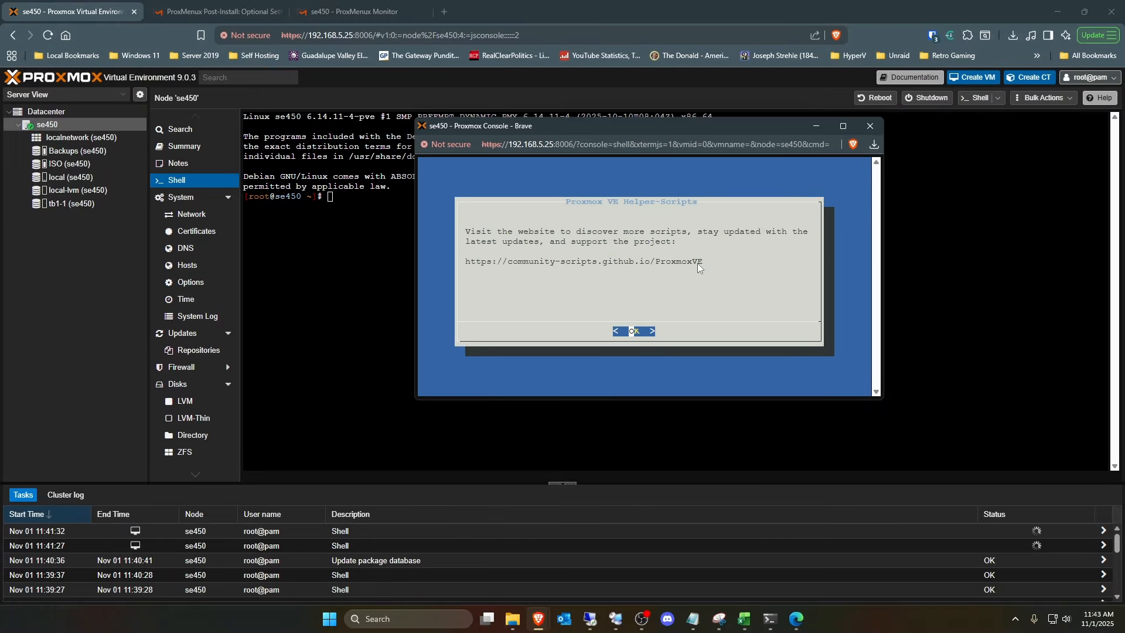
{"action": "key", "text": "Return"}
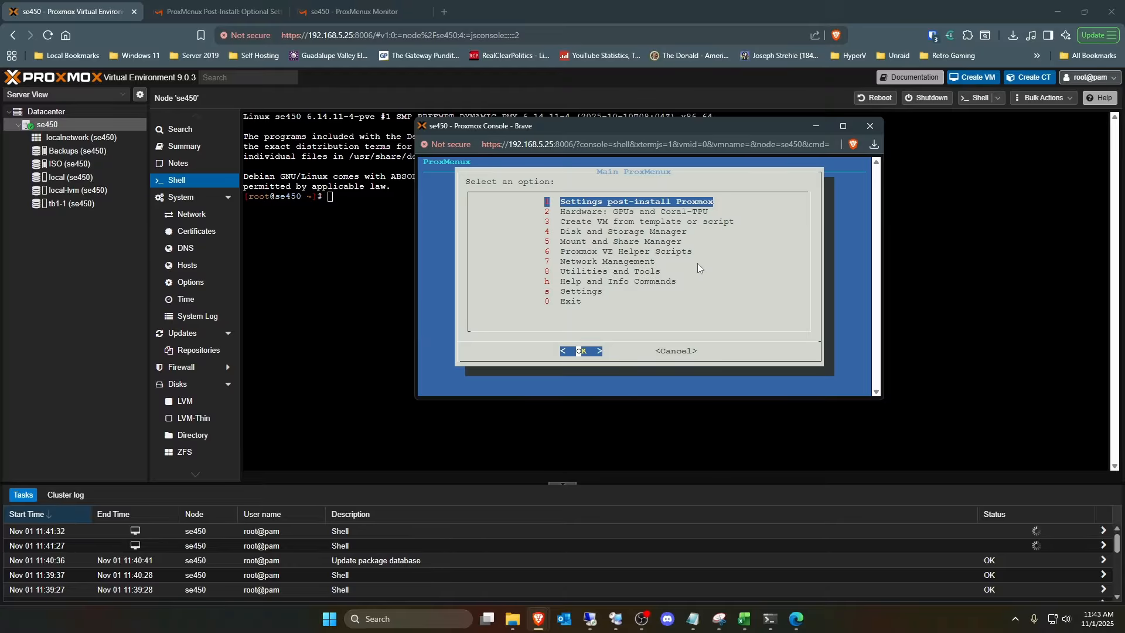
- Reopen the Proxmox VE Helper Scripts and list the scripts in the Containers & Docker category
{"action": "key", "text": "Down"}
{"action": "key", "text": "Down"}
{"action": "key", "text": "Down"}
{"action": "key", "text": "Down"}
{"action": "key", "text": "Down"}
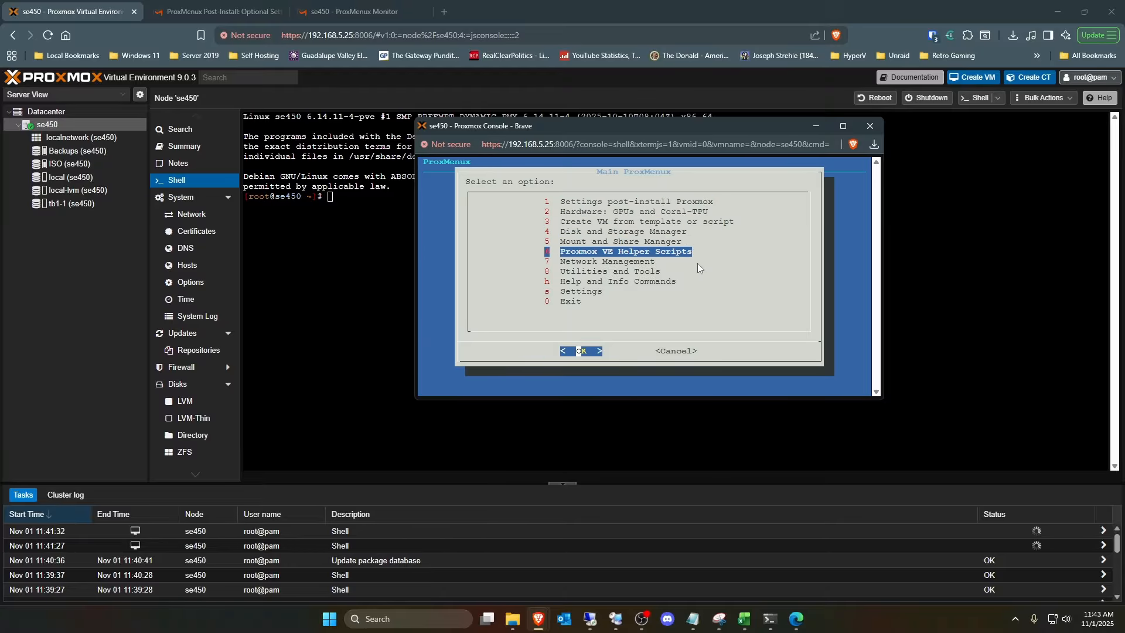
{"action": "key", "text": "Return"}
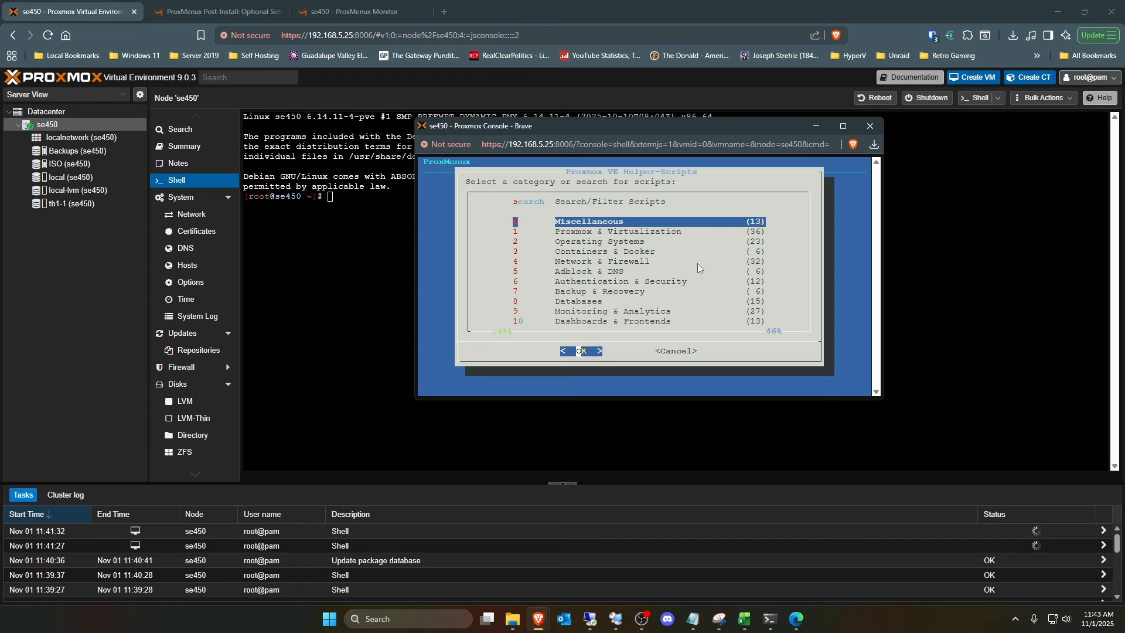
{"action": "key", "text": "Down"}
{"action": "key", "text": "Down"}
{"action": "key", "text": "Down"}
{"action": "key", "text": "Return"}
- Execute the VM version of the Docker script and agree to create a new Docker VM
{"action": "key", "text": "Down"}
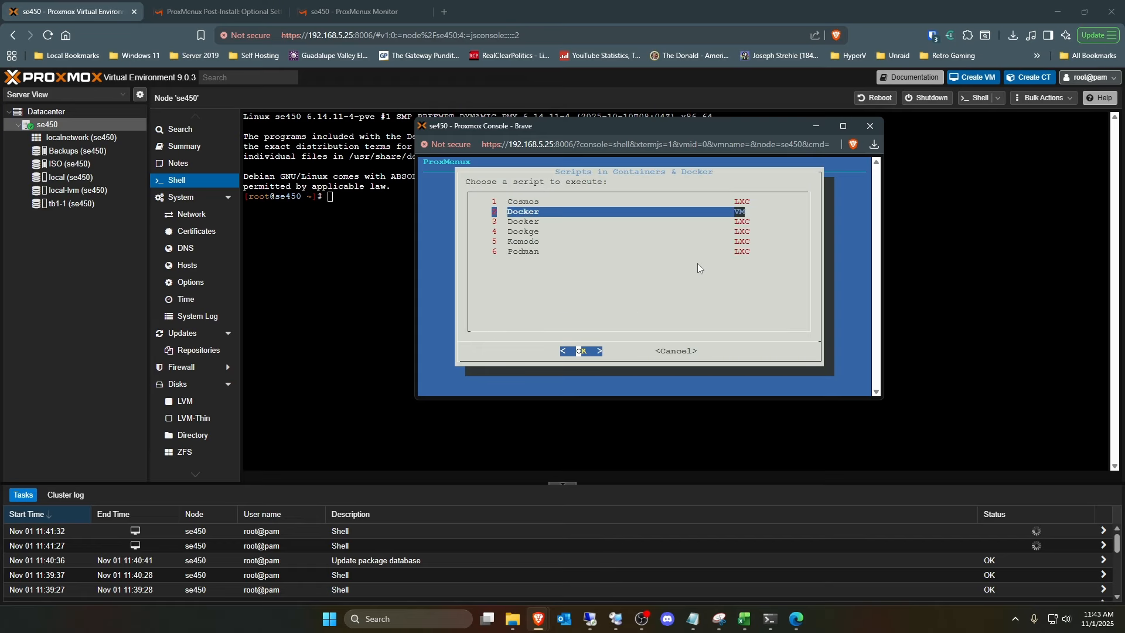
{"action": "key", "text": "Return"}
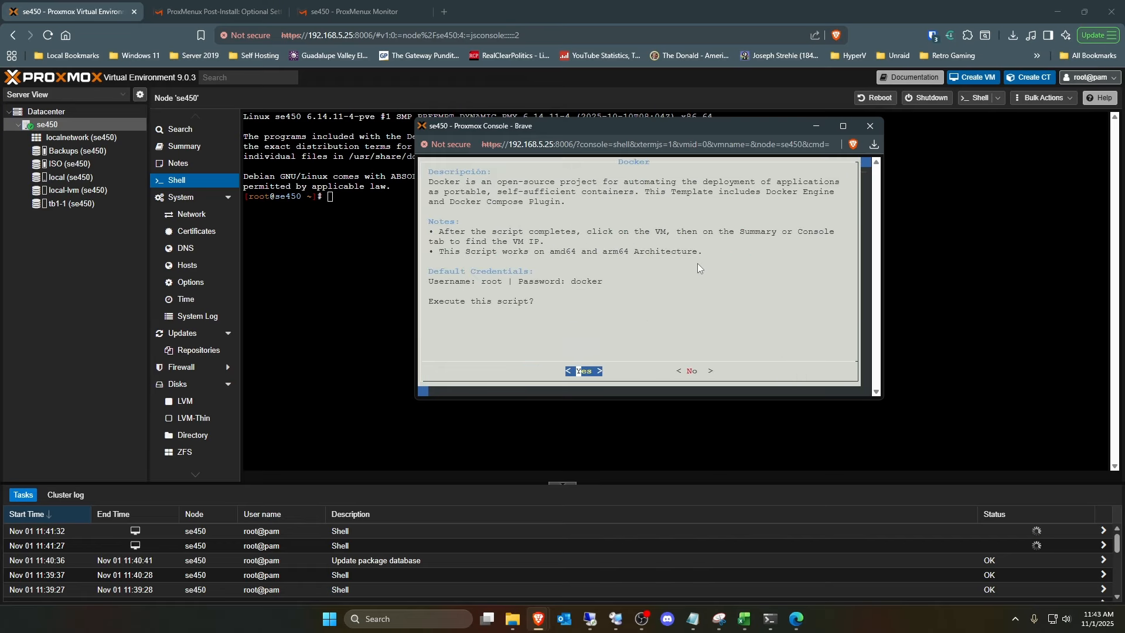
{"action": "key", "text": "Return"}
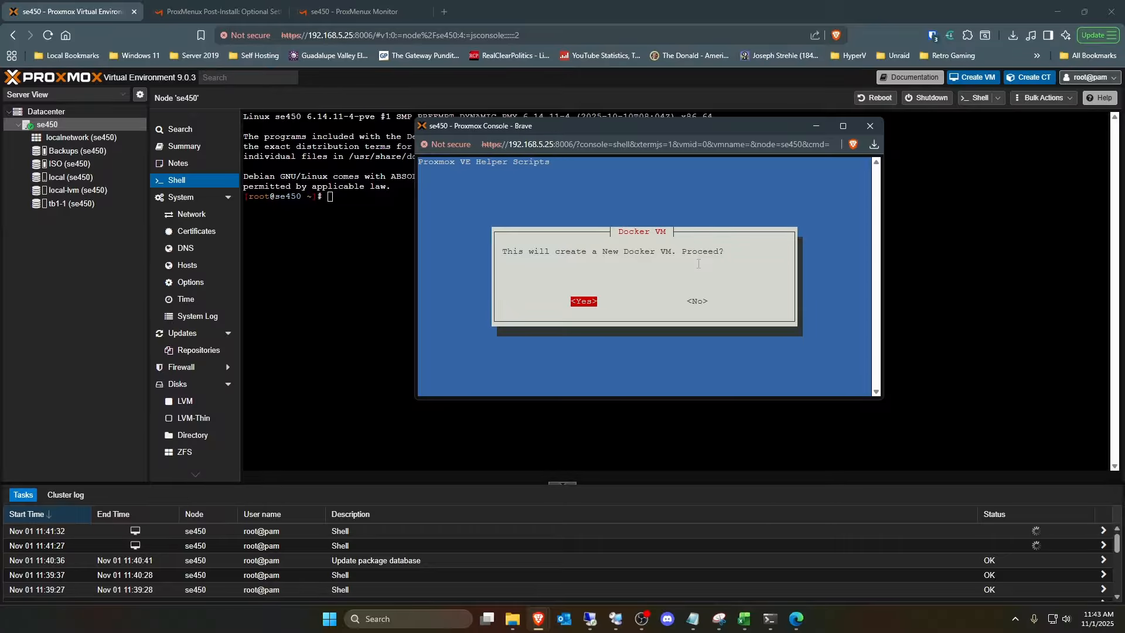
{"action": "key", "text": "Return"}
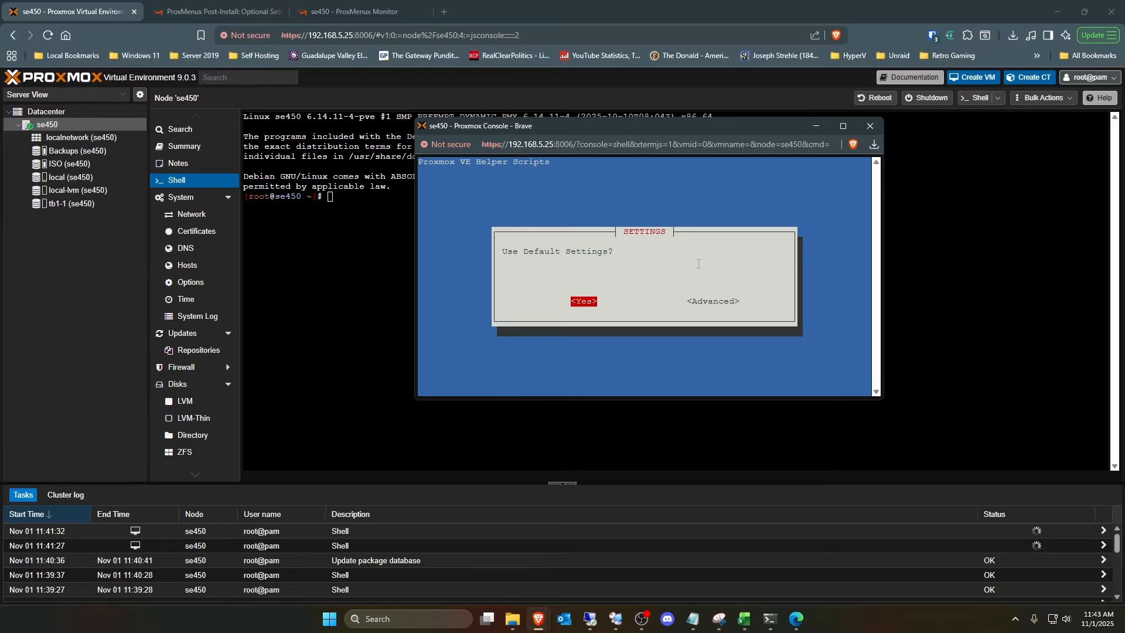
- Choose advanced settings instead of the defaults and set the virtual machine ID to 802
{"action": "key", "text": "Right"}
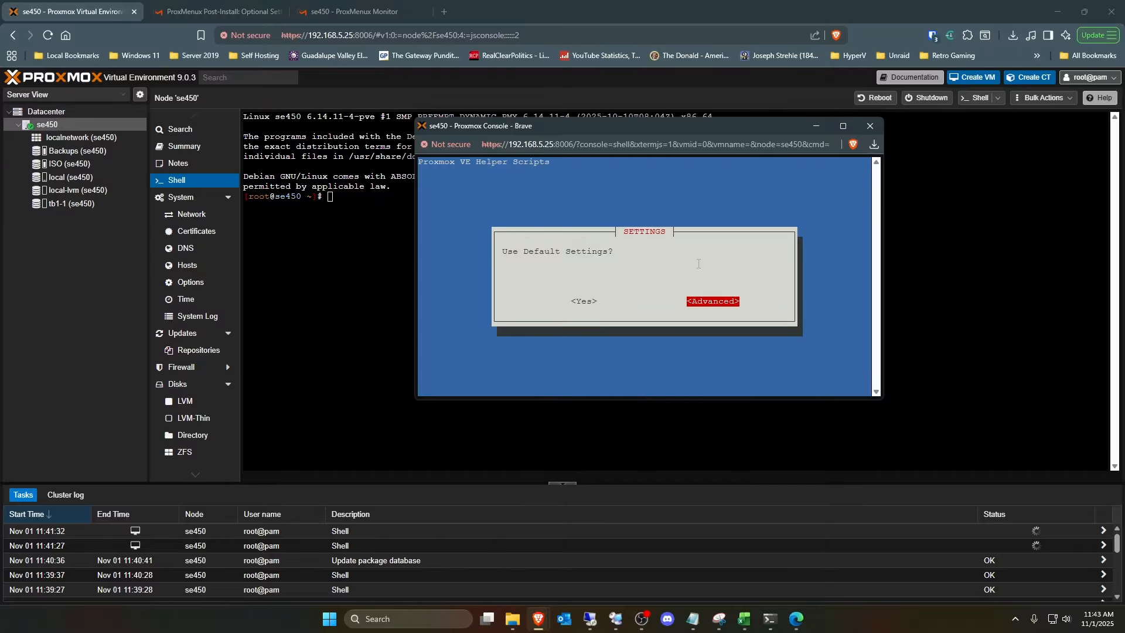
{"action": "key", "text": "Return"}
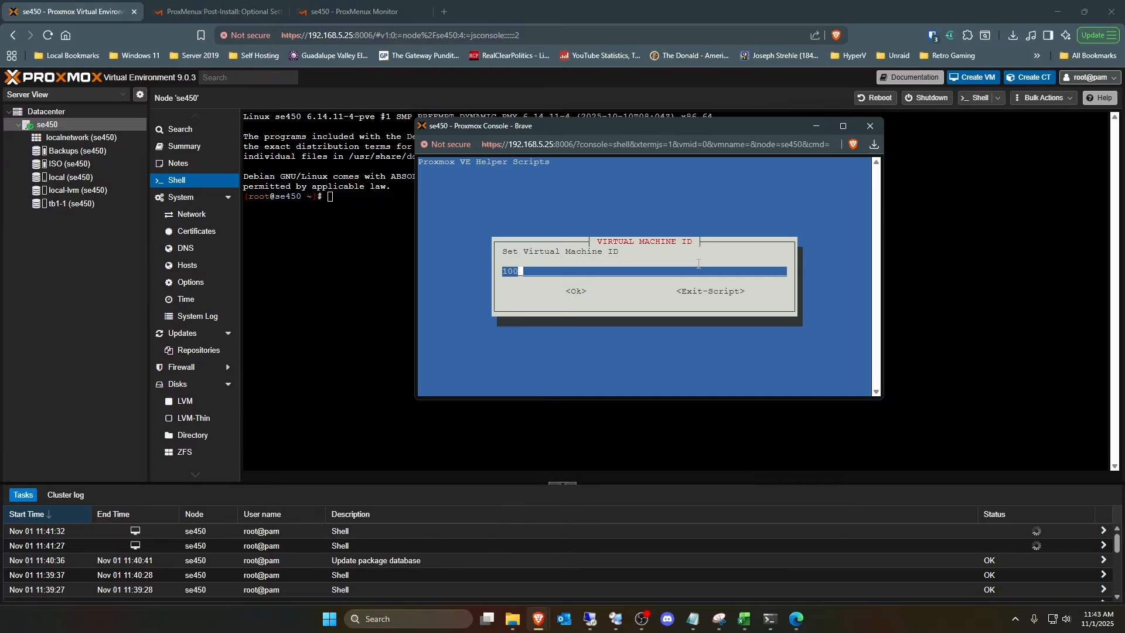
{"action": "key", "text": "BackSpace"}
{"action": "key", "text": "BackSpace"}
{"action": "key", "text": "BackSpace"}
{"action": "type", "text": "802"}
{"action": "key", "text": "Tab"}
{"action": "key", "text": "Return"}
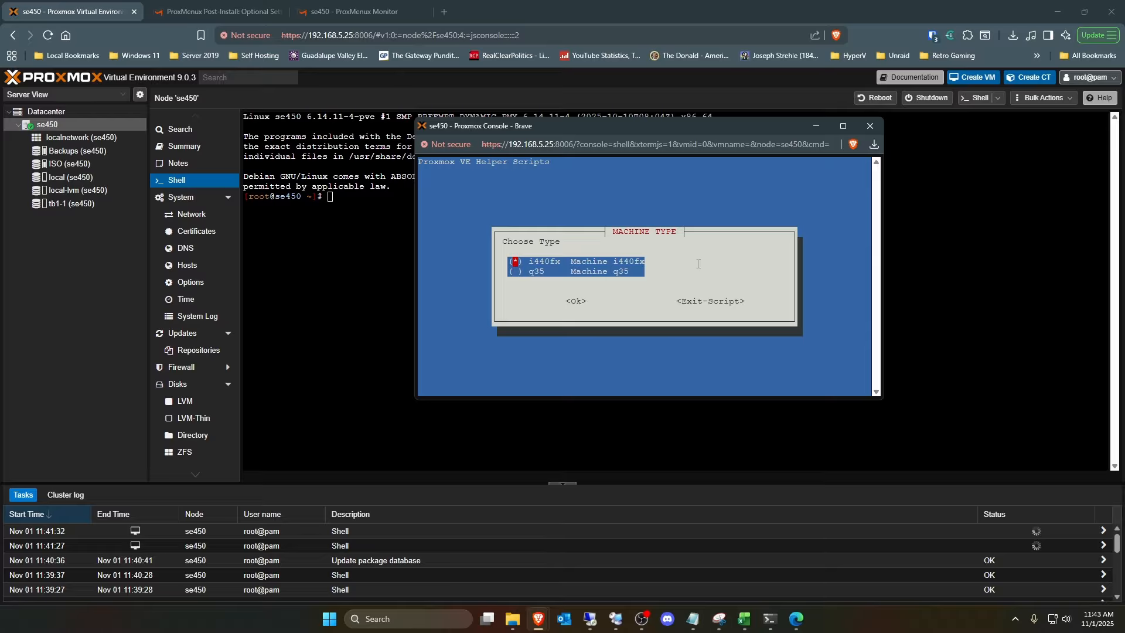
- Accept the i440fx machine type, the 10G disk size and no disk cache for the Docker VM
{"action": "key", "text": "Tab"}
{"action": "key", "text": "Return"}
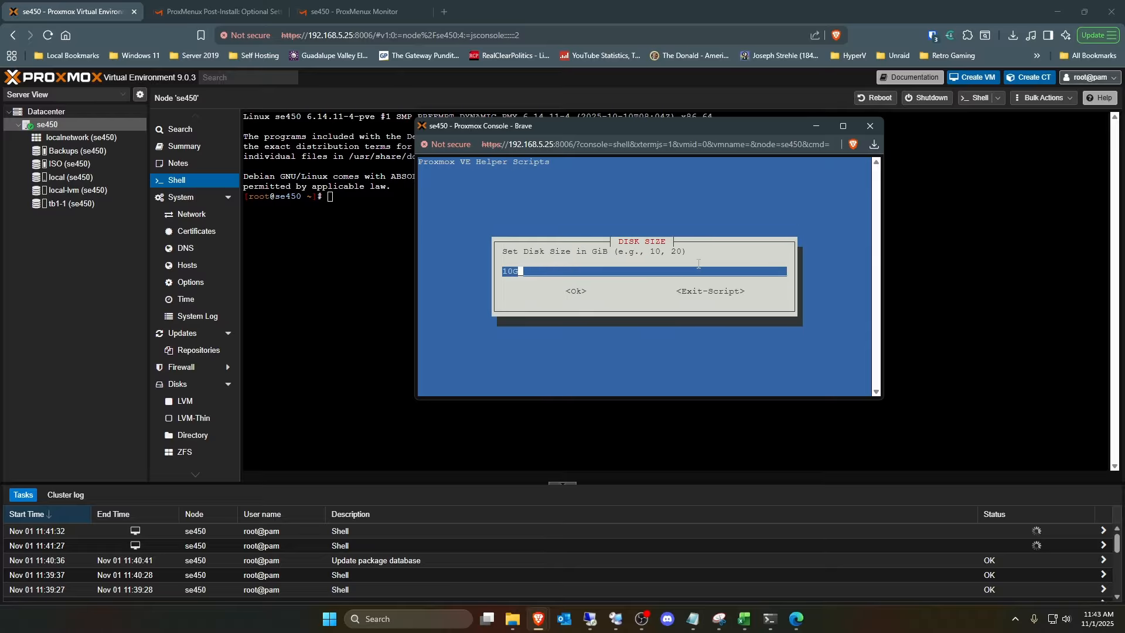
{"action": "key", "text": "Tab"}
{"action": "key", "text": "Return"}
{"action": "key", "text": "Tab"}
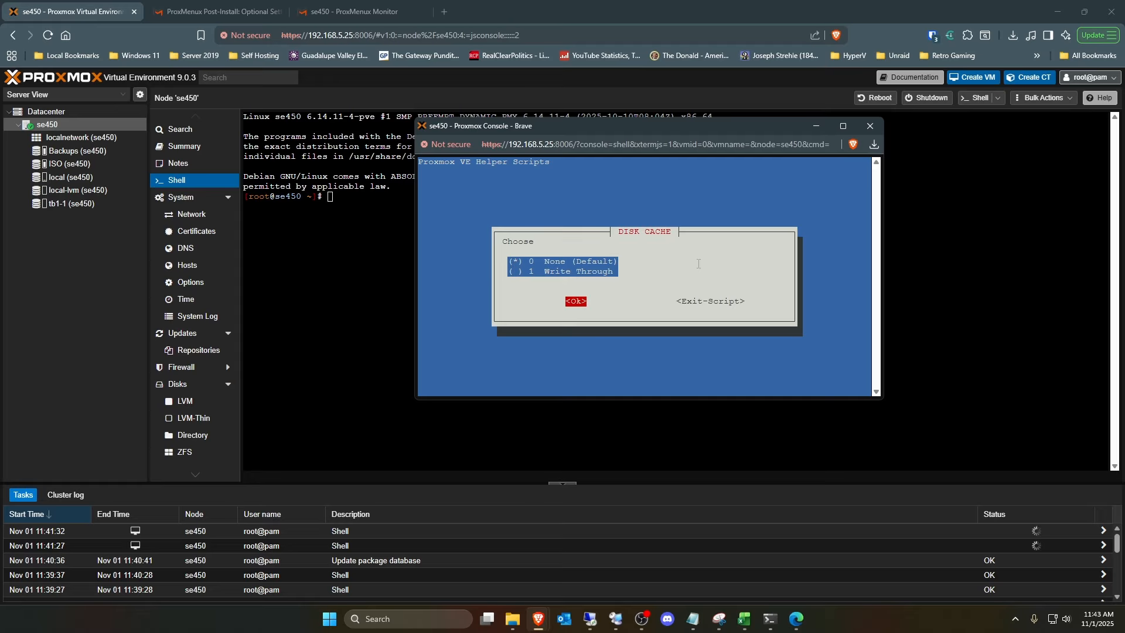
{"action": "key", "text": "Return"}
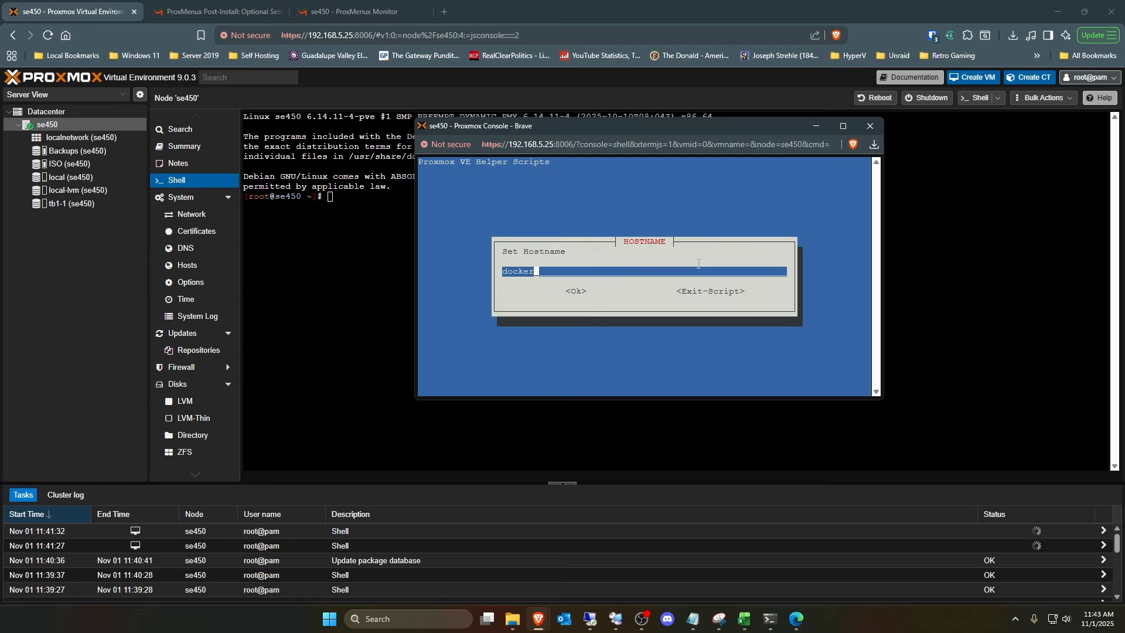
- Accept the hostname docker, the KVM64 CPU model, 2 CPU cores and the default memory for the Docker VM
{"action": "key", "text": "Tab"}
{"action": "key", "text": "Return"}
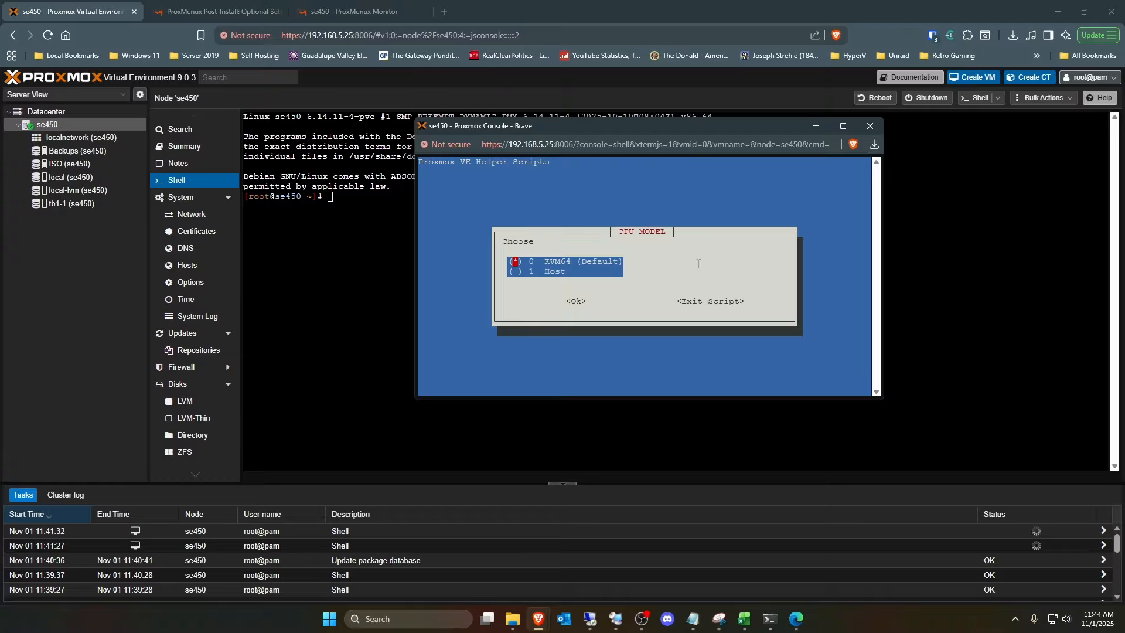
{"action": "key", "text": "Tab"}
{"action": "key", "text": "Return"}
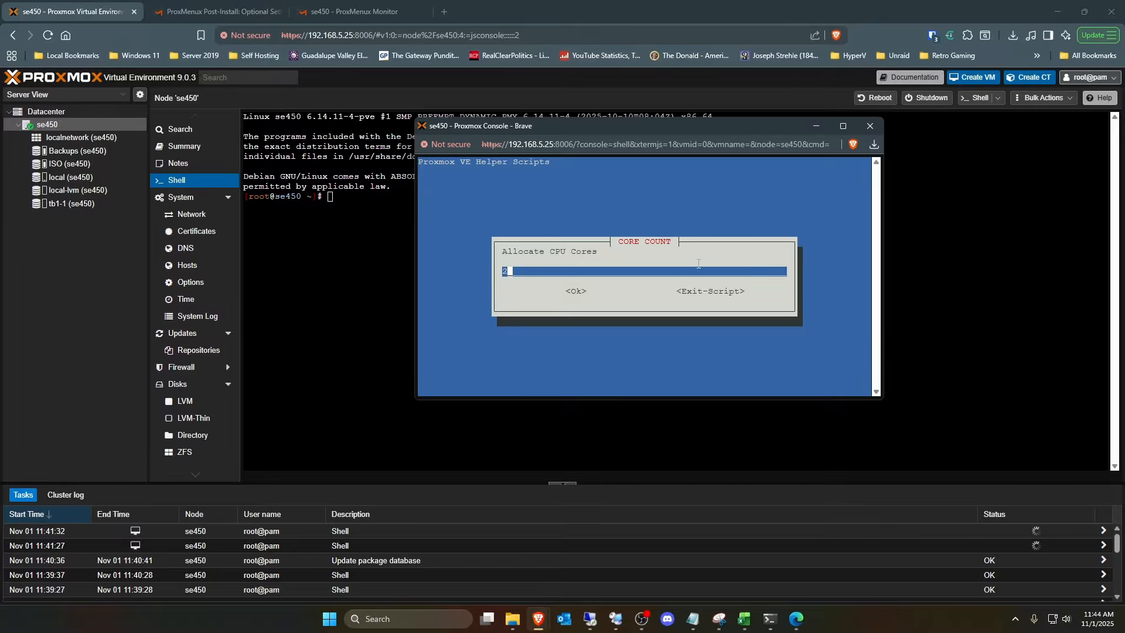
{"action": "key", "text": "Return"}
- Accept the vmbr0 bridge, the suggested MAC address, a blank VLAN and the remaining network default for the Docker VM
{"action": "key", "text": "Return"}
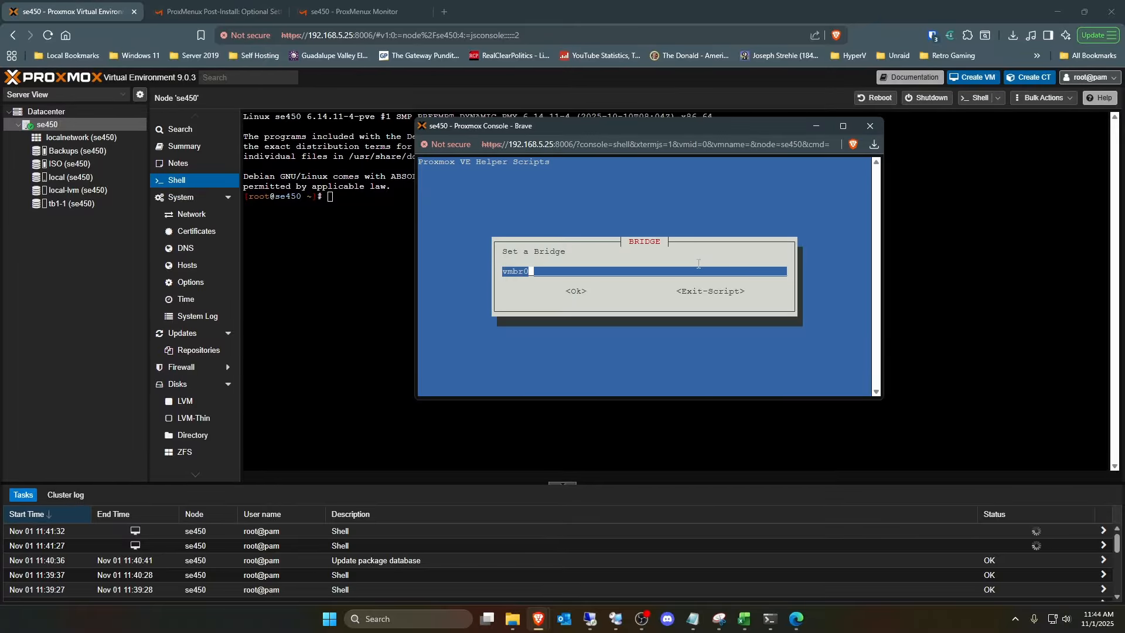
{"action": "key", "text": "Tab"}
{"action": "key", "text": "Return"}
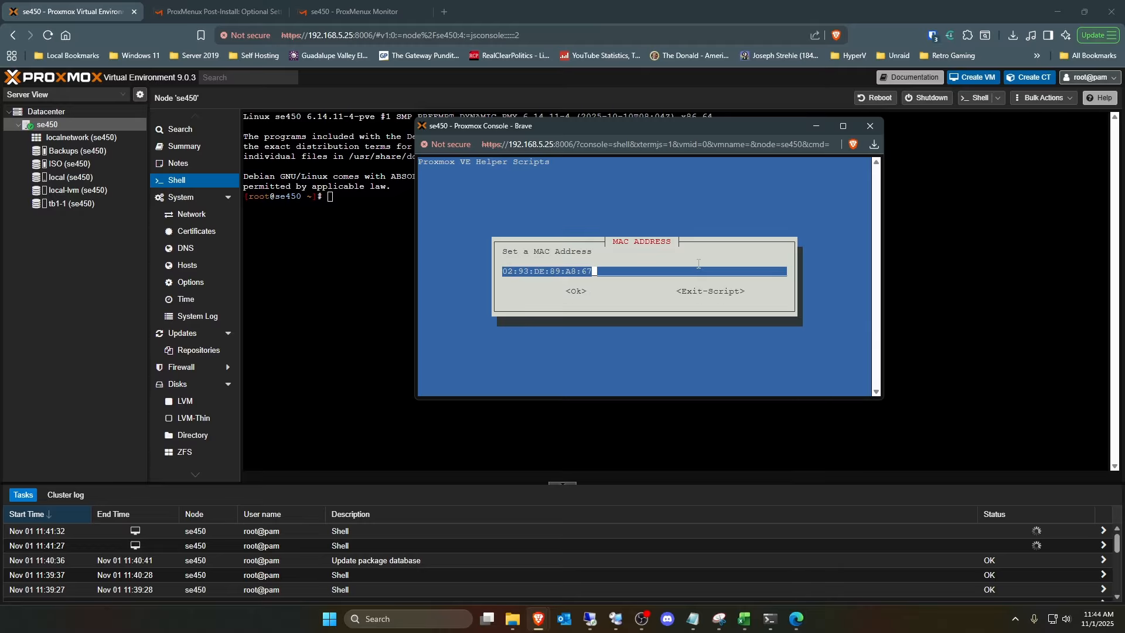
{"action": "key", "text": "Tab"}
{"action": "key", "text": "Return"}
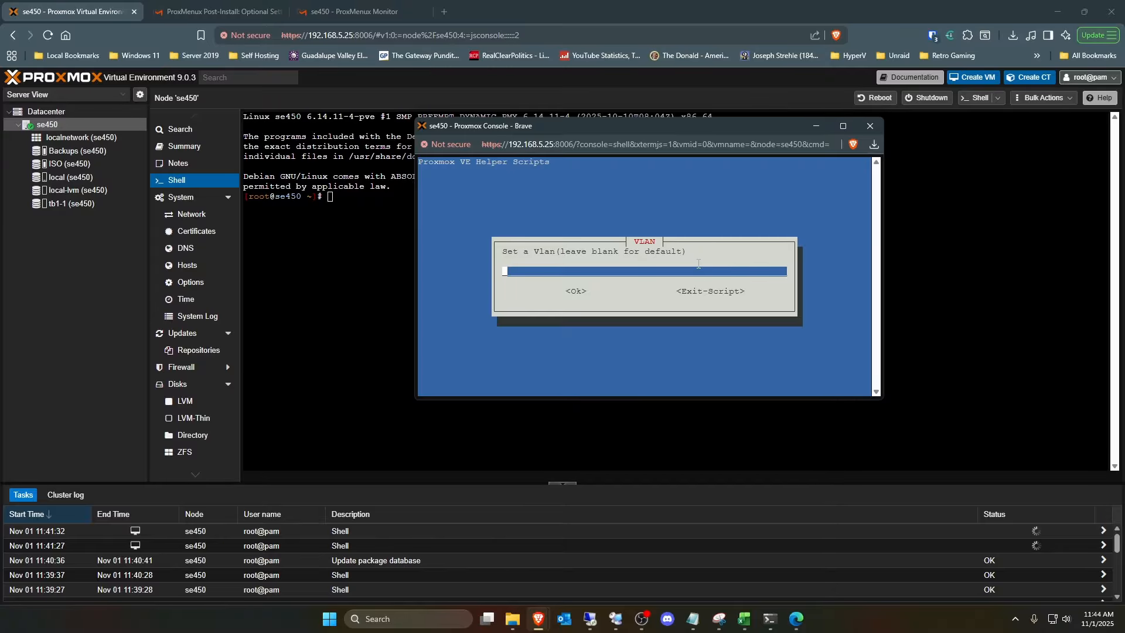
{"action": "key", "text": "Tab"}
{"action": "key", "text": "Return"}
{"action": "key", "text": "Tab"}
{"action": "key", "text": "Return"}
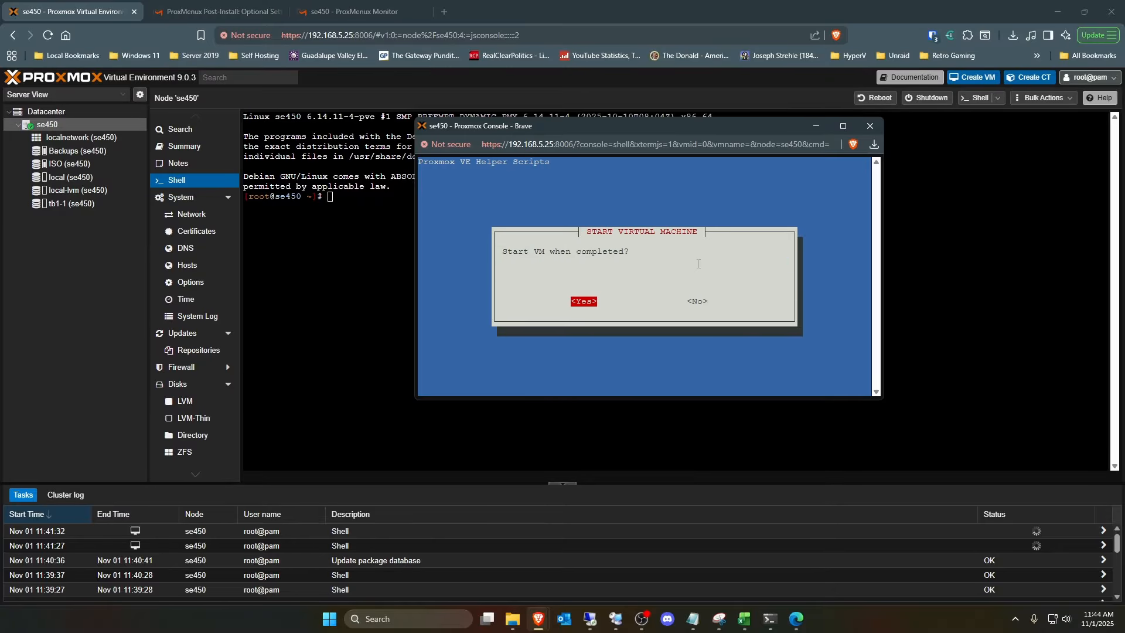
- Decline starting the VM when completed and create it on the tb1-1 storage pool
{"action": "key", "text": "Tab"}
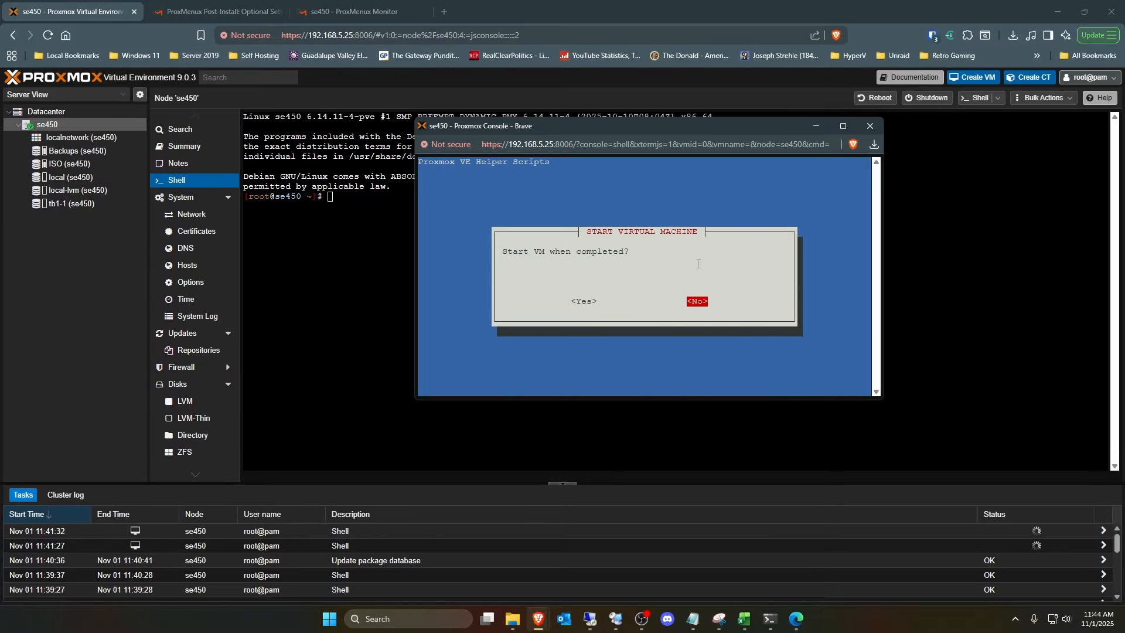
{"action": "key", "text": "Return"}
{"action": "key", "text": "Return"}
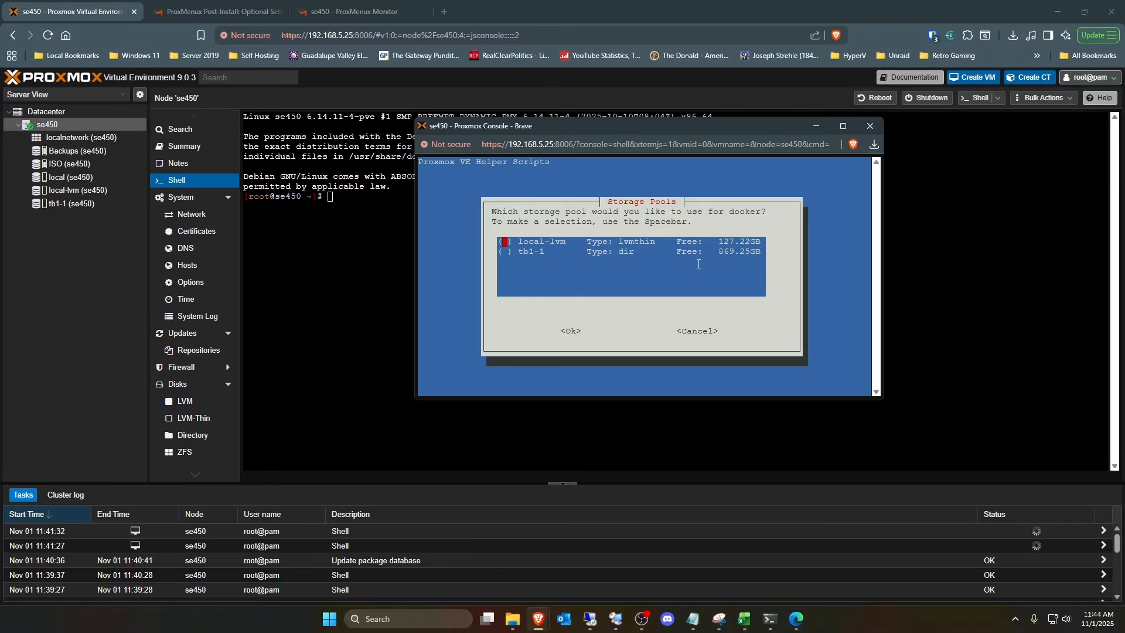
{"action": "key", "text": "Down"}
{"action": "key", "text": "Tab"}
{"action": "key", "text": "Return"}
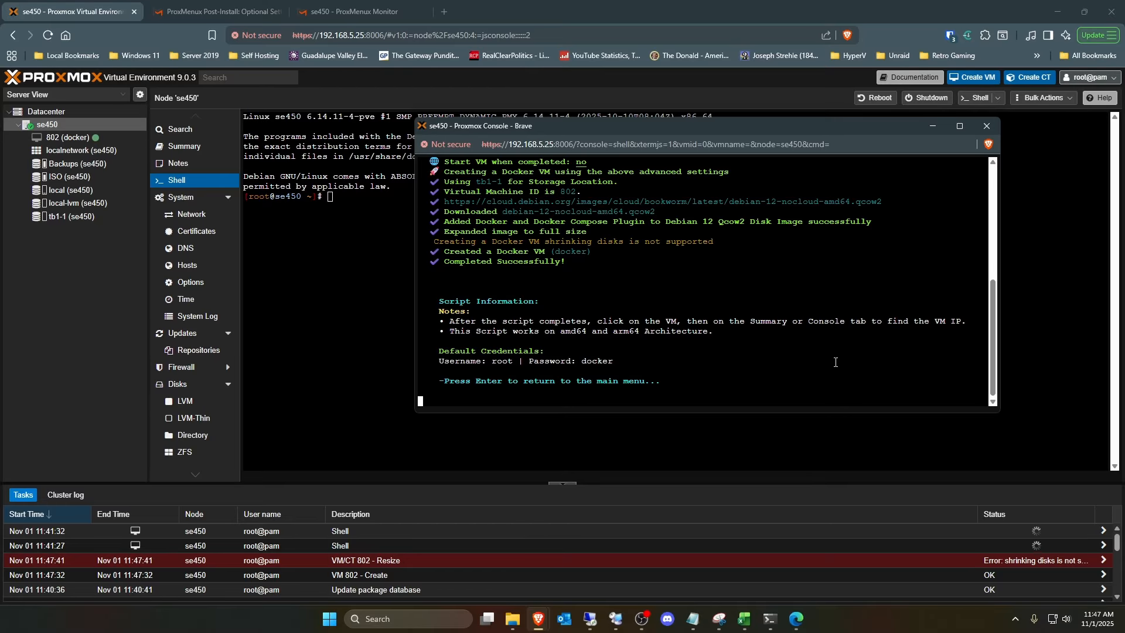
- Return from the finished script, exit ProxMenux and close the console window
{"action": "key", "text": "Return"}
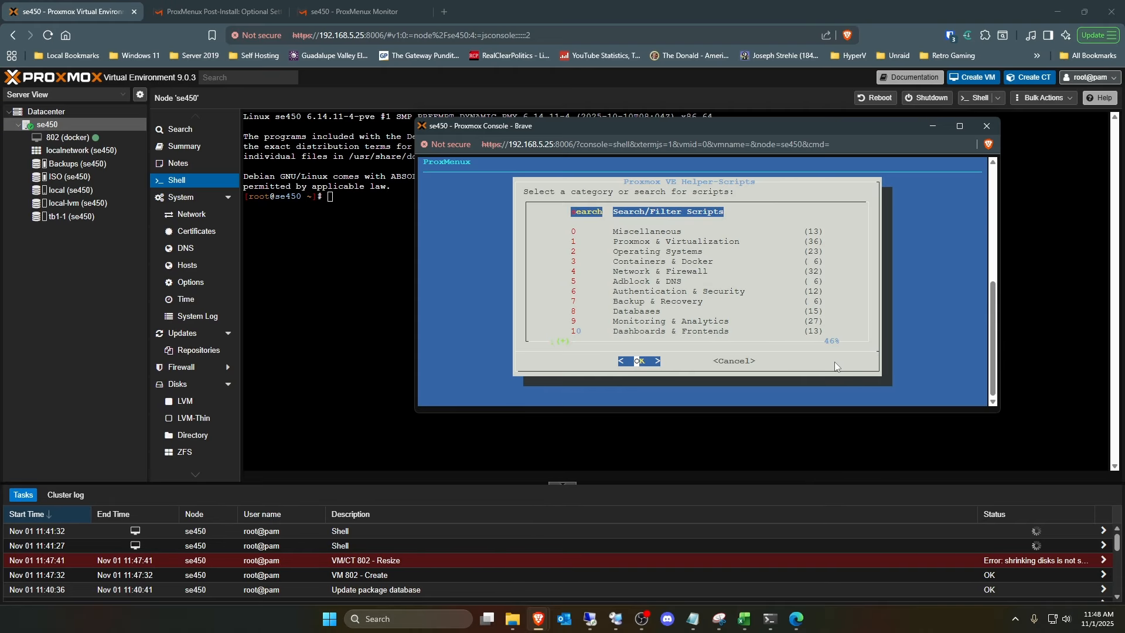
{"action": "key", "text": "Tab"}
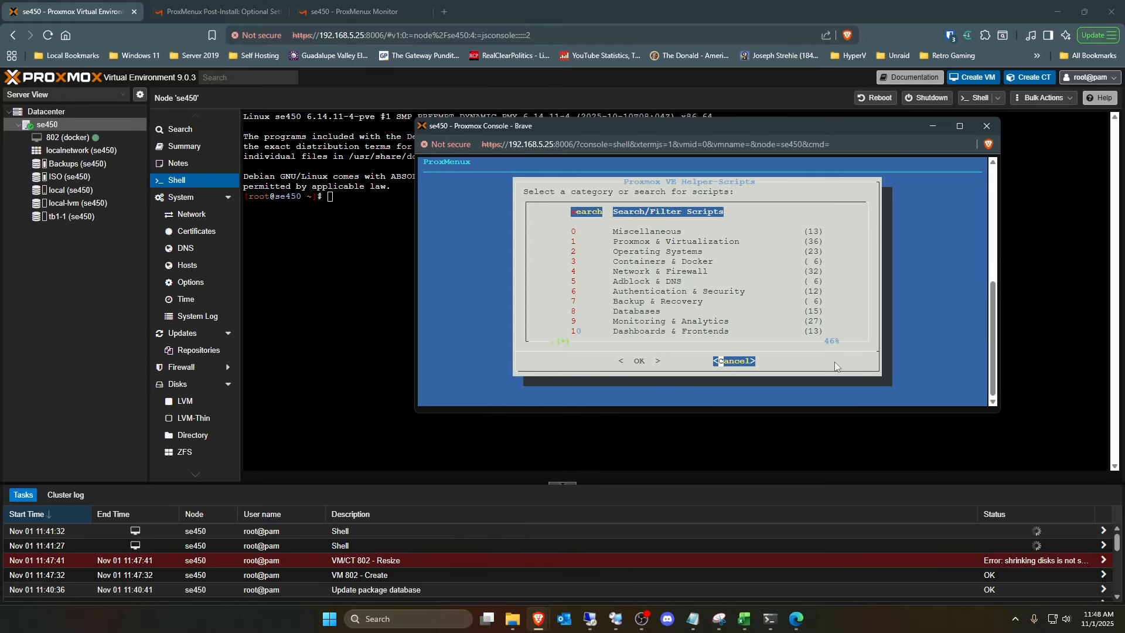
{"action": "key", "text": "Return"}
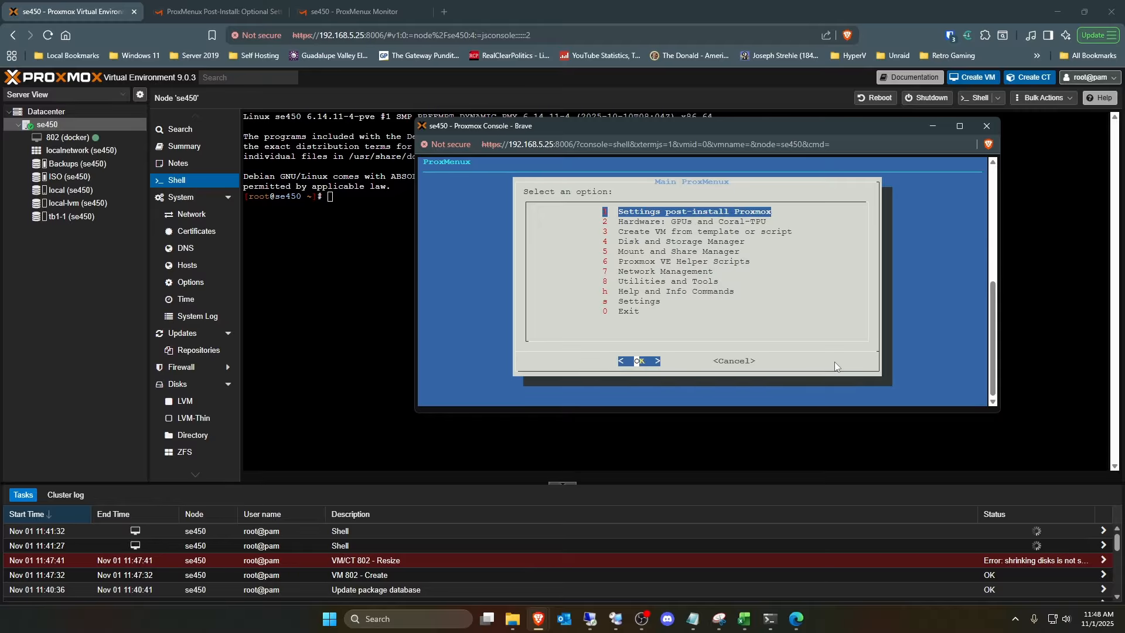
{"action": "key", "text": "0"}
{"action": "key", "text": "Return"}
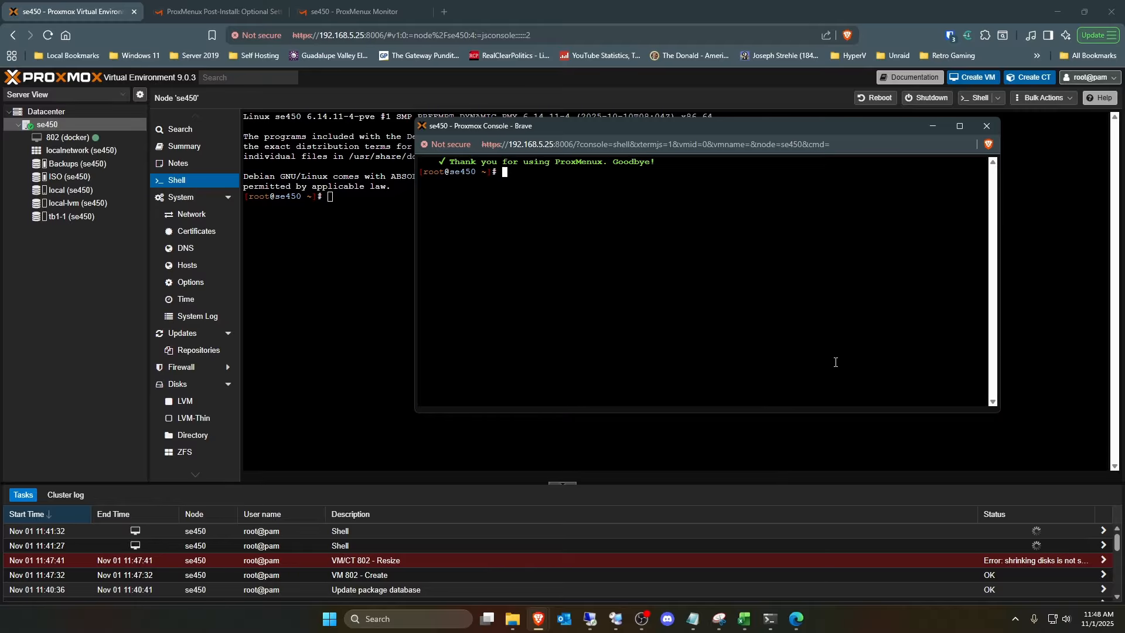
{"action": "left_click", "coordinate": [987, 126]}
{"action": "left_click", "coordinate": [759, 213]}
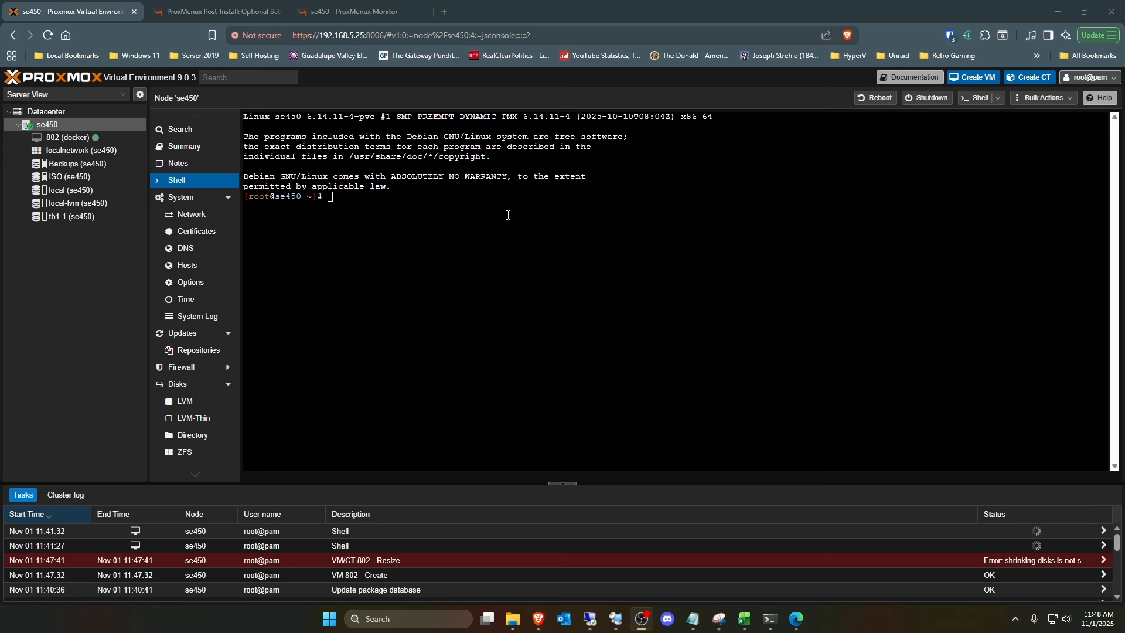
- Start virtual machine 802 (docker) from its console and log in as root
{"action": "left_click", "coordinate": [68, 137]}
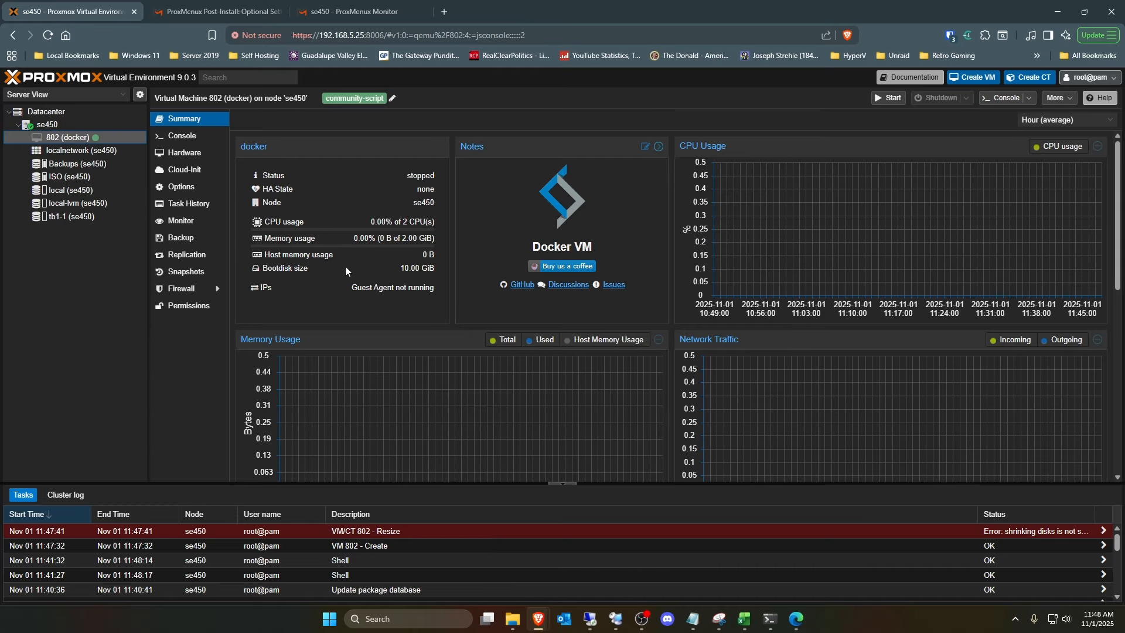
{"action": "left_click", "coordinate": [189, 138]}
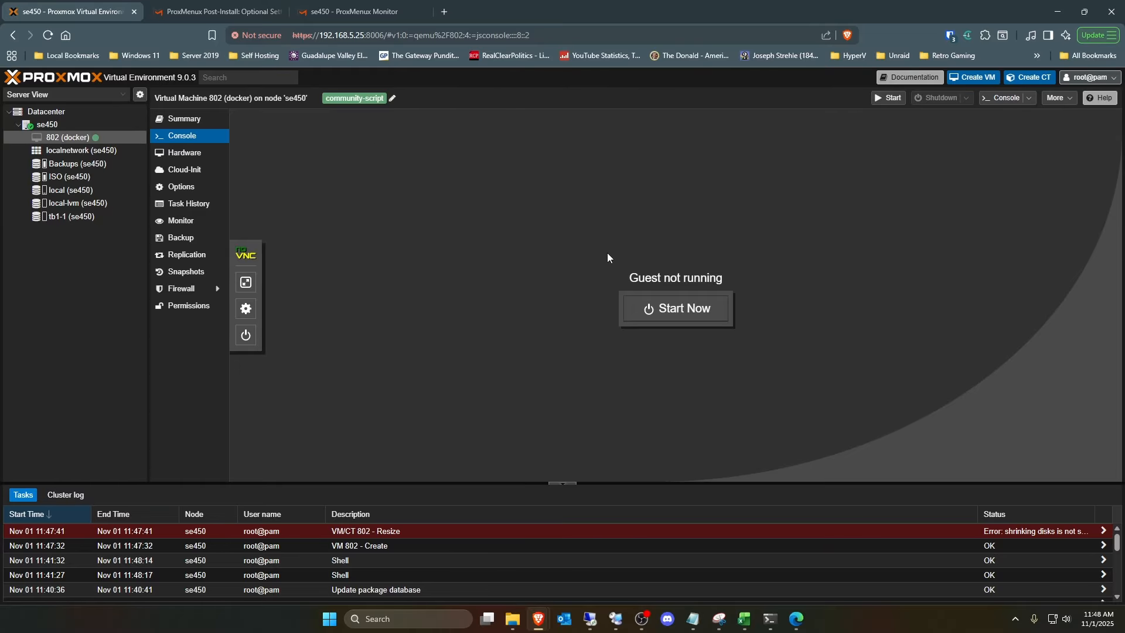
{"action": "left_click", "coordinate": [681, 309]}
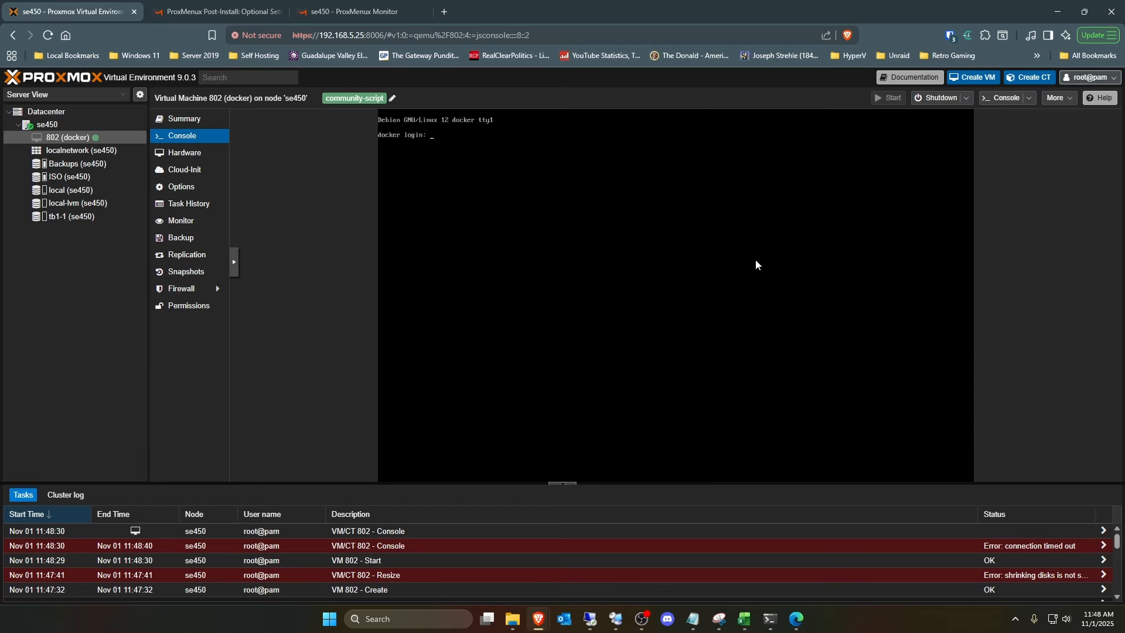
{"action": "key", "text": "Return"}
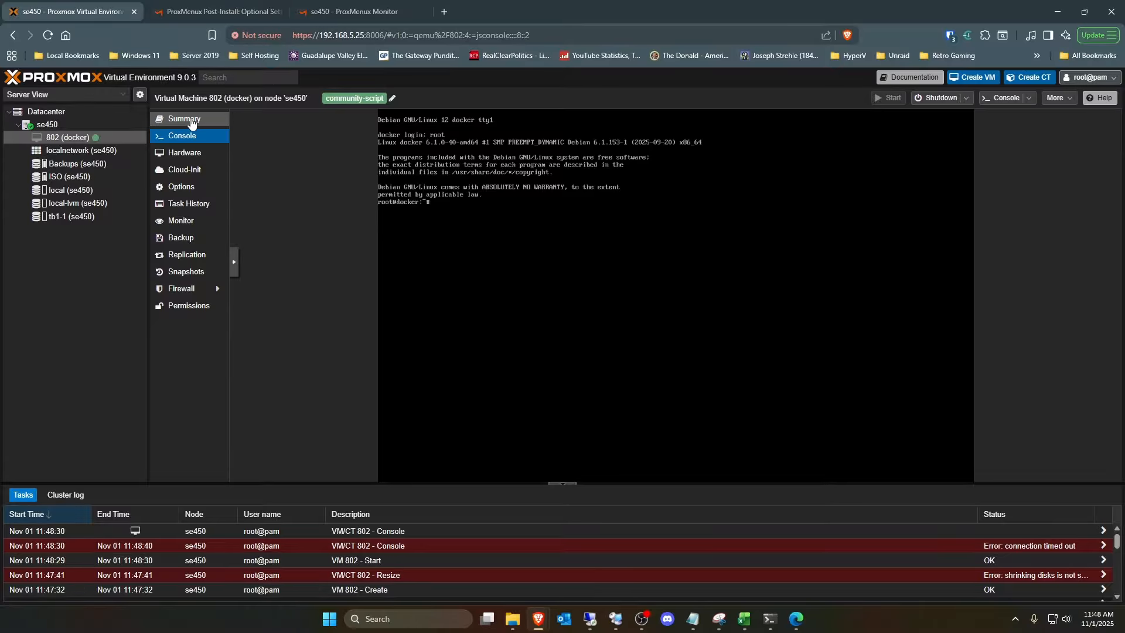
- Check the docker VM's running status and IP addresses, its hardware configuration and its QEMU Guest Agent option
{"action": "left_click", "coordinate": [214, 120]}
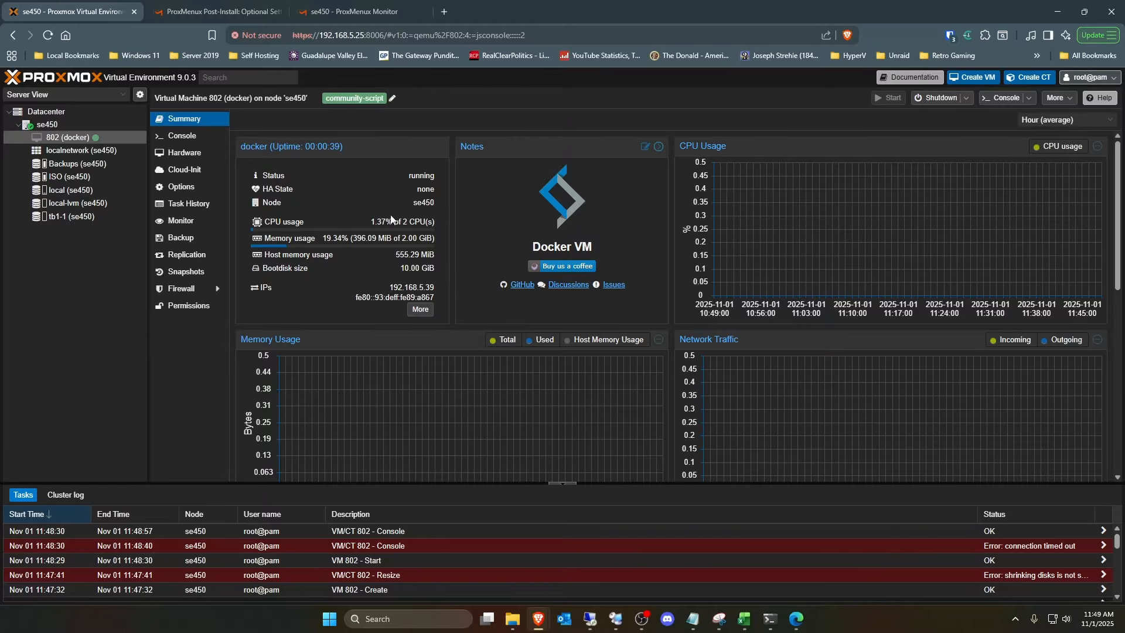
{"action": "left_click", "coordinate": [183, 154]}
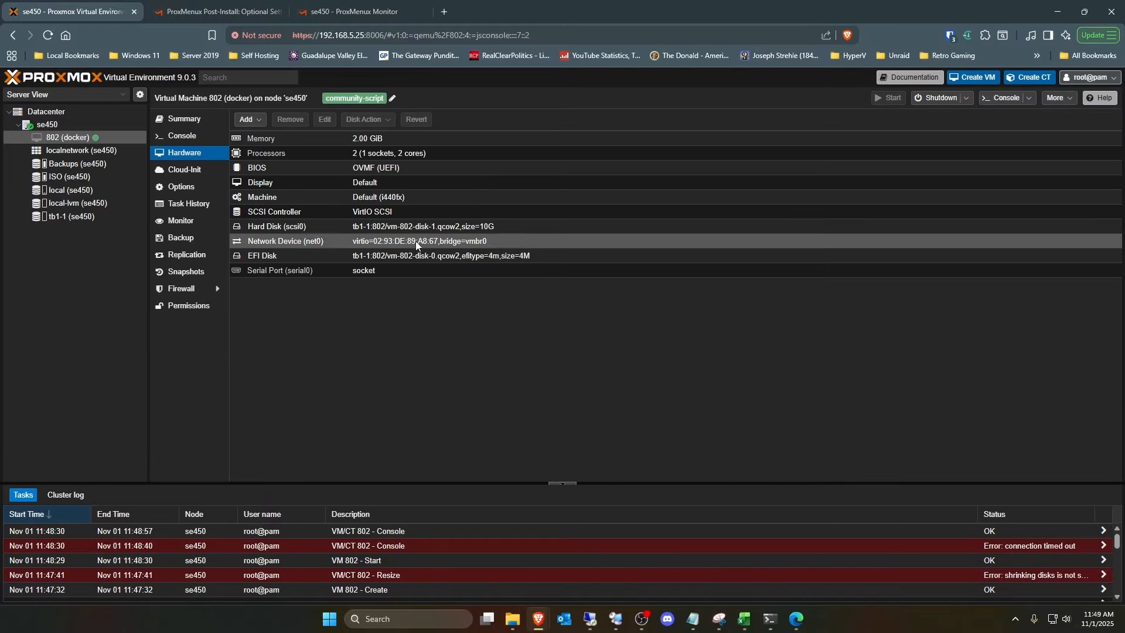
{"action": "left_click", "coordinate": [181, 186]}
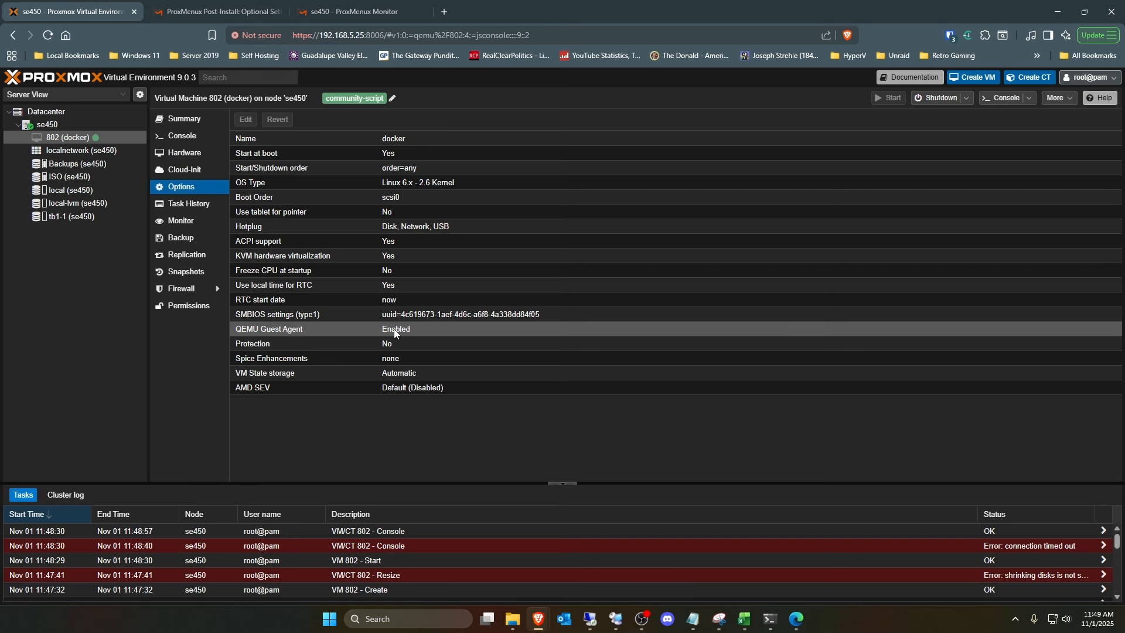
{"action": "left_click", "coordinate": [185, 119]}
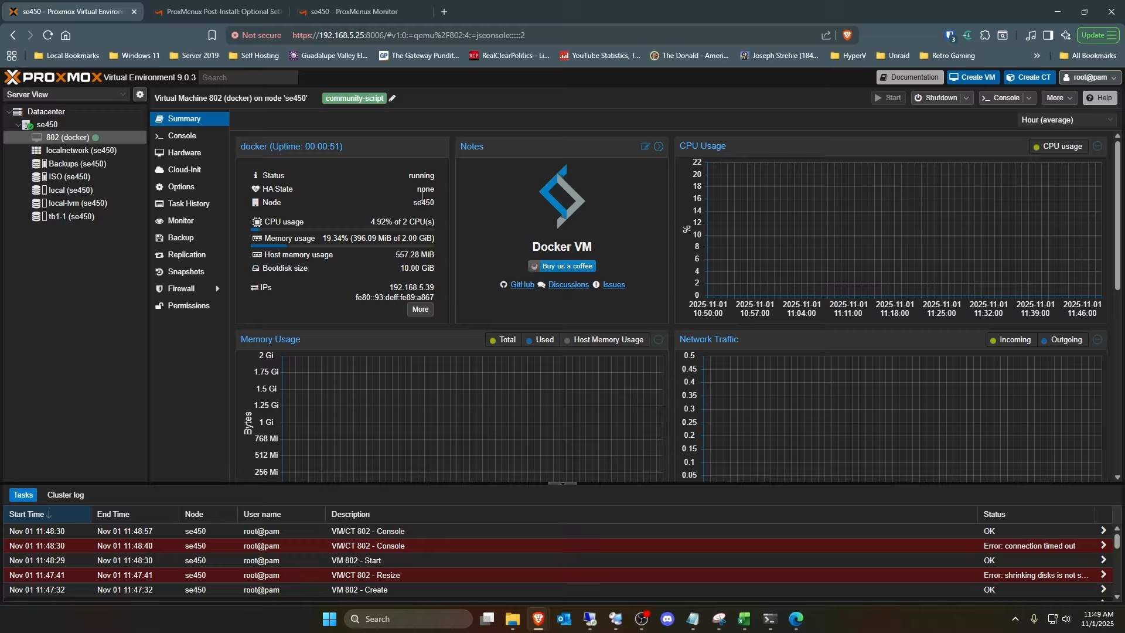
- Switch to ProxMenux Monitor and examine the node's storage, network and virtual machine information
{"action": "left_click", "coordinate": [195, 144]}
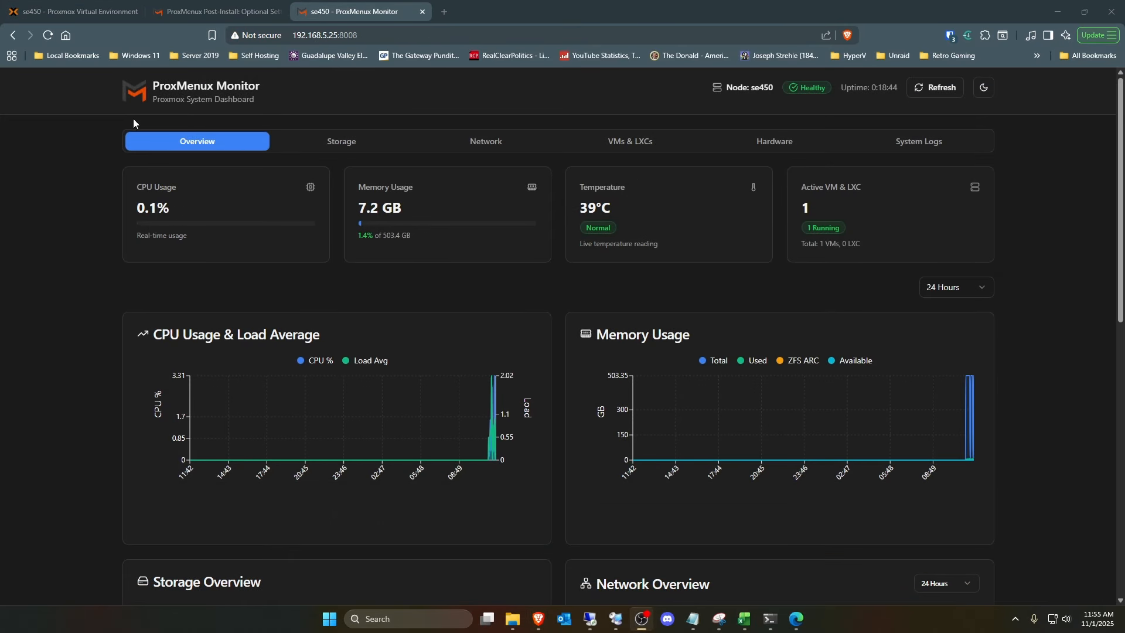
{"action": "left_click", "coordinate": [315, 142]}
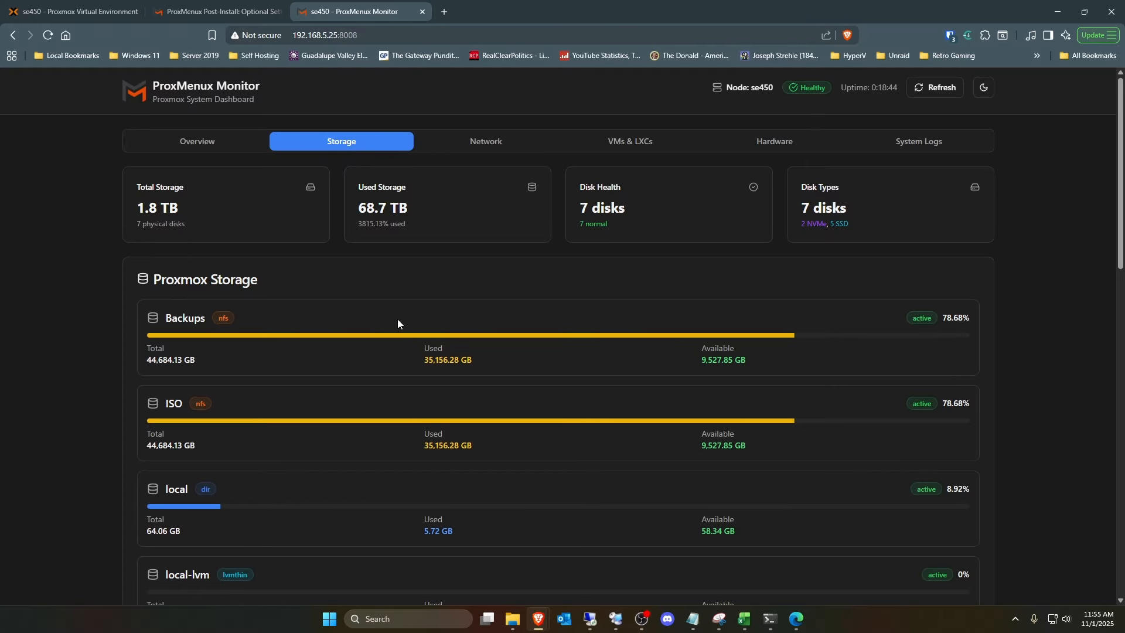
{"action": "scroll", "coordinate": [397, 324], "scroll_direction": "down", "scroll_amount": 3}
{"action": "scroll", "coordinate": [394, 324], "scroll_direction": "up", "scroll_amount": 3}
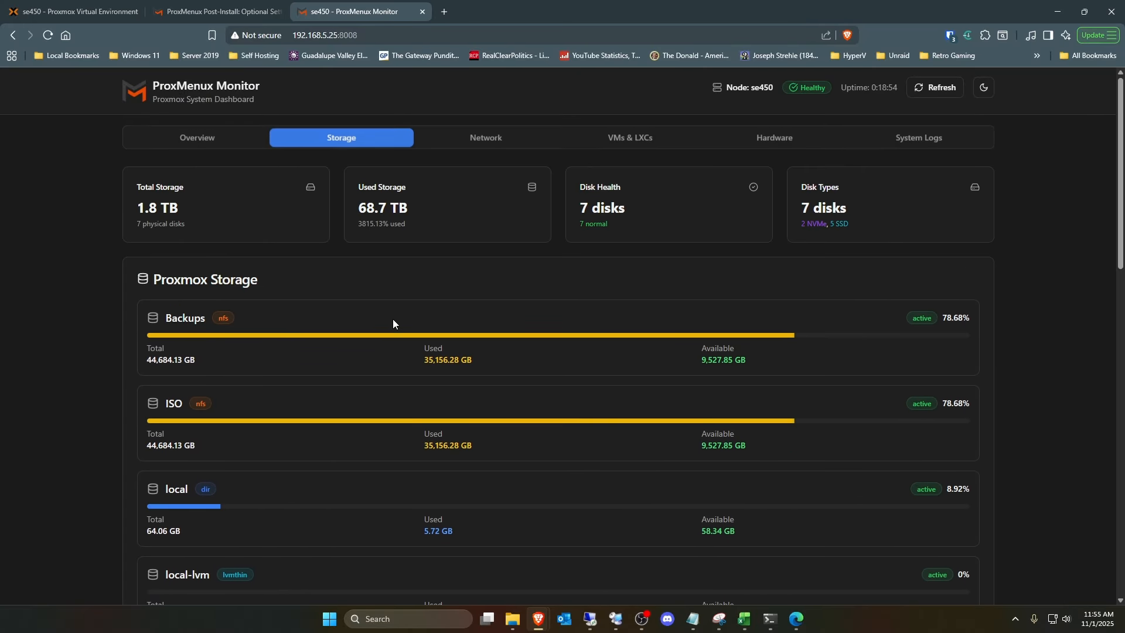
{"action": "left_click", "coordinate": [498, 144]}
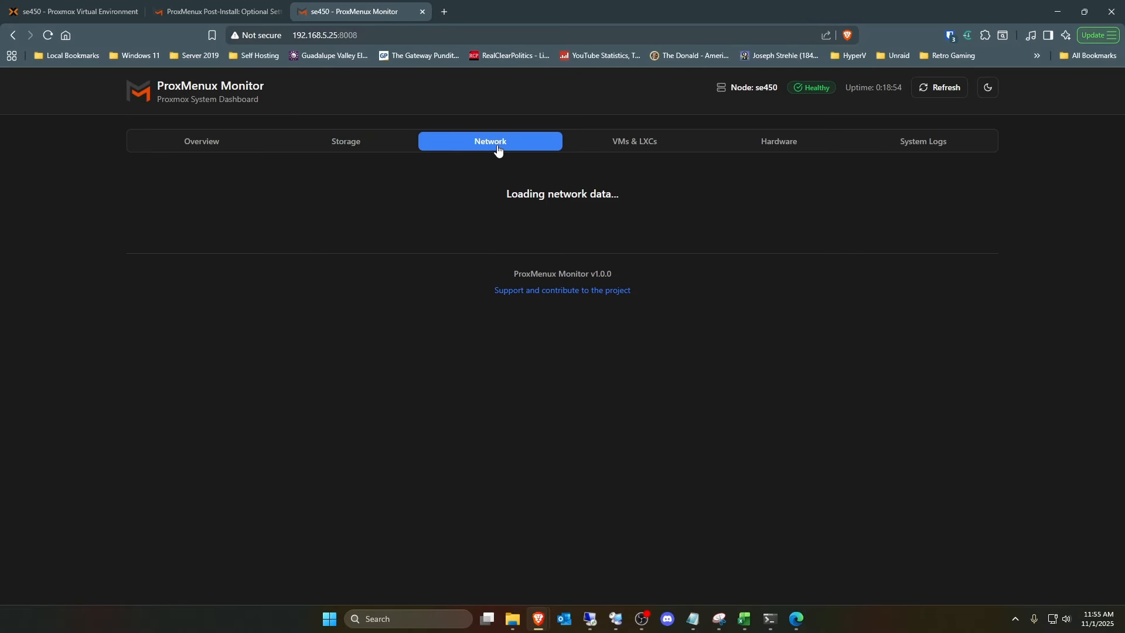
{"action": "left_click", "coordinate": [647, 144]}
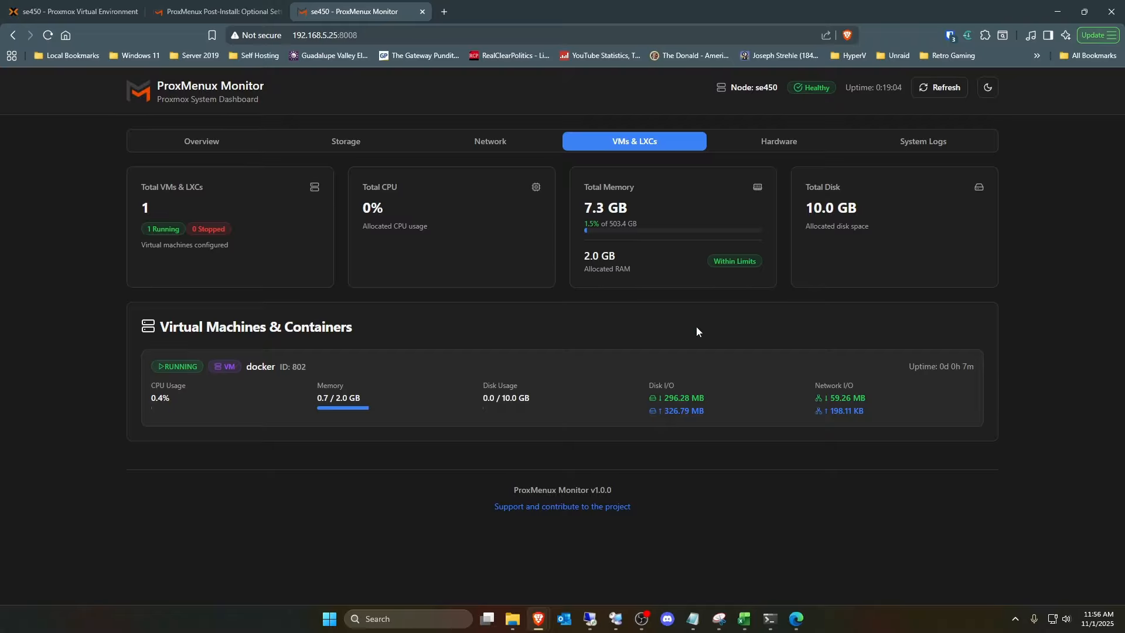
- Examine the node's CPU, motherboard and memory details, recheck the VM list and overview, and return to Proxmox VE
{"action": "left_click", "coordinate": [785, 150]}
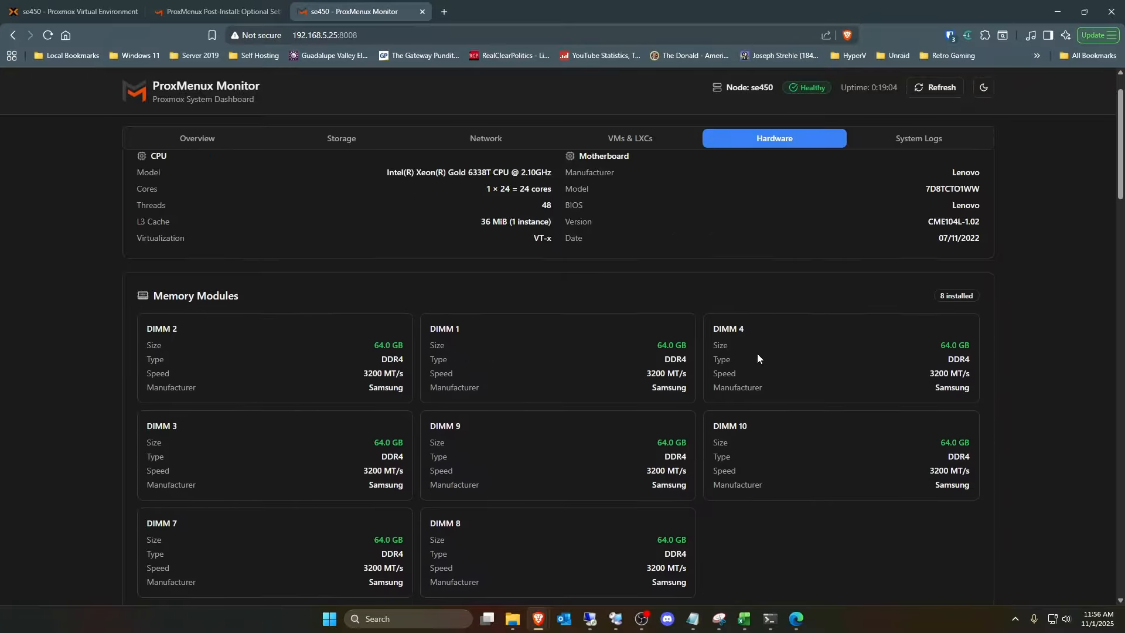
{"action": "scroll", "coordinate": [758, 351], "scroll_direction": "down", "scroll_amount": 5}
{"action": "scroll", "coordinate": [755, 352], "scroll_direction": "up", "scroll_amount": 5}
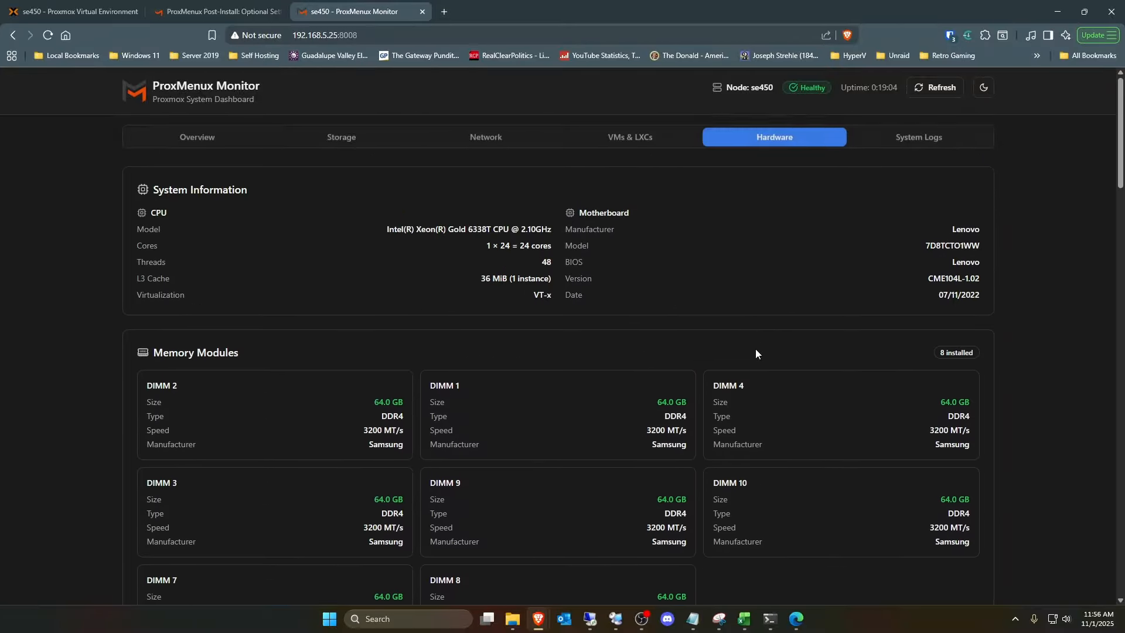
{"action": "left_click", "coordinate": [220, 144]}
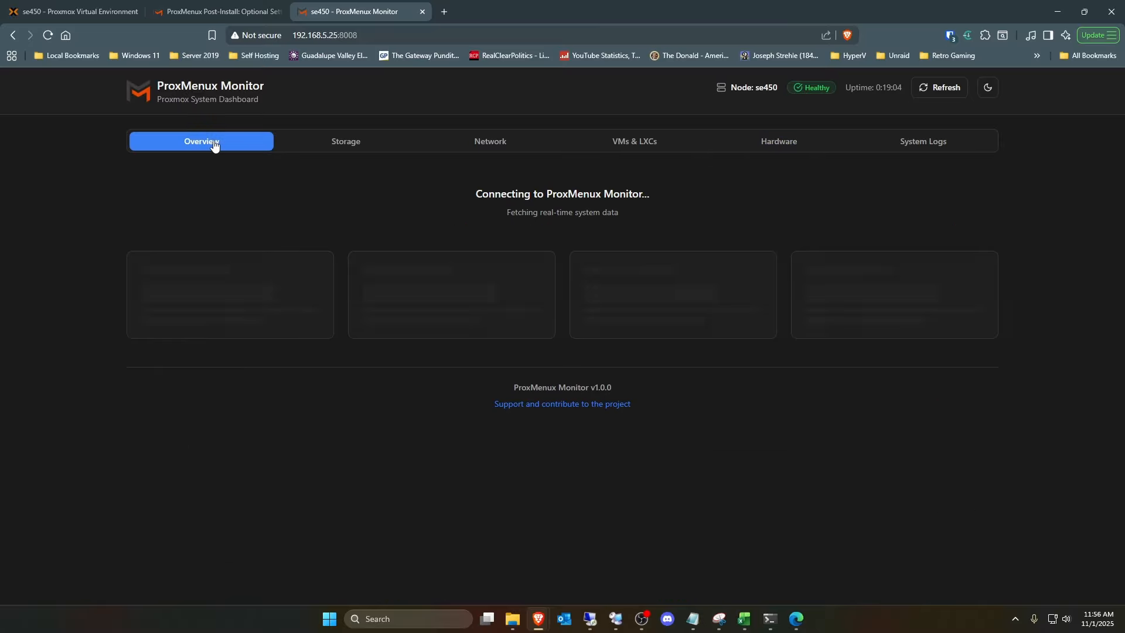
{"action": "left_click", "coordinate": [632, 151]}
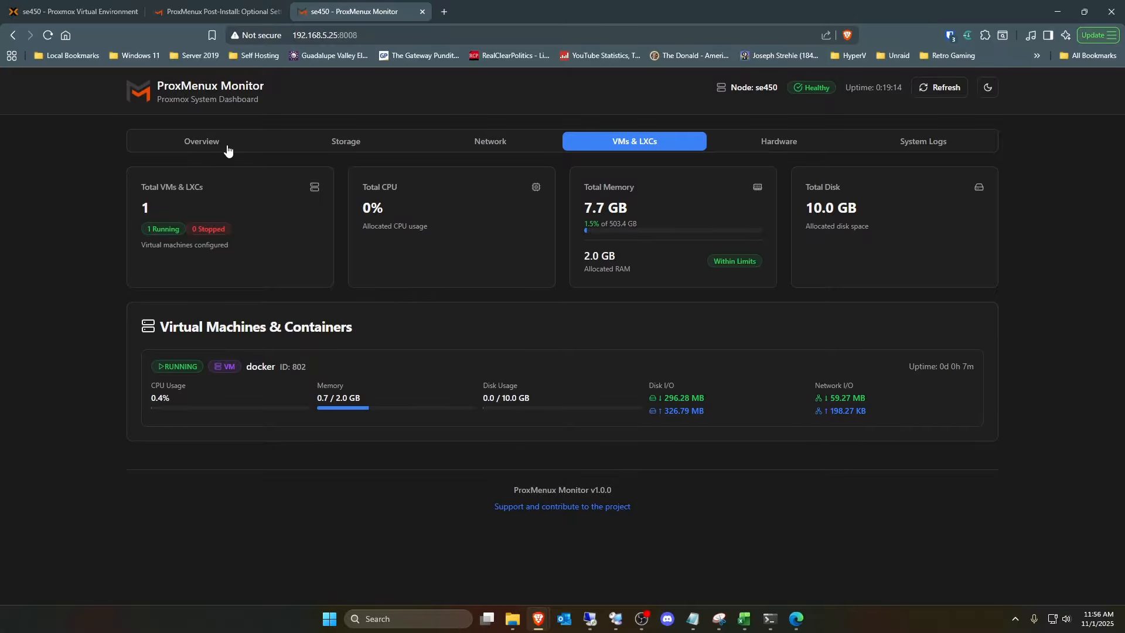
{"action": "left_click", "coordinate": [197, 141]}
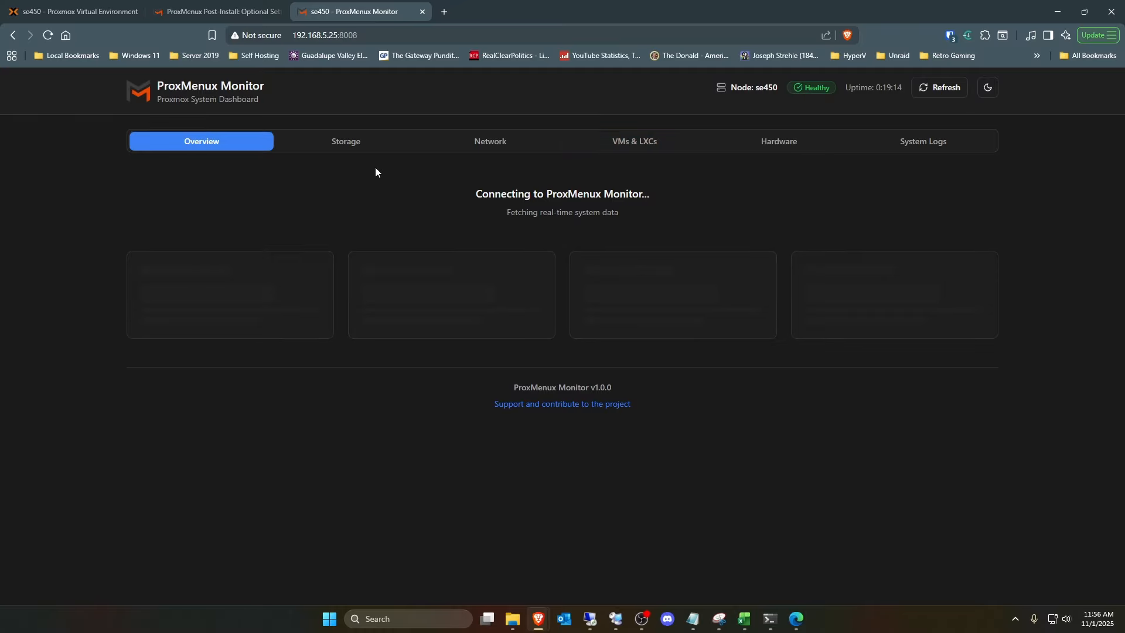
{"action": "left_click", "coordinate": [70, 11]}
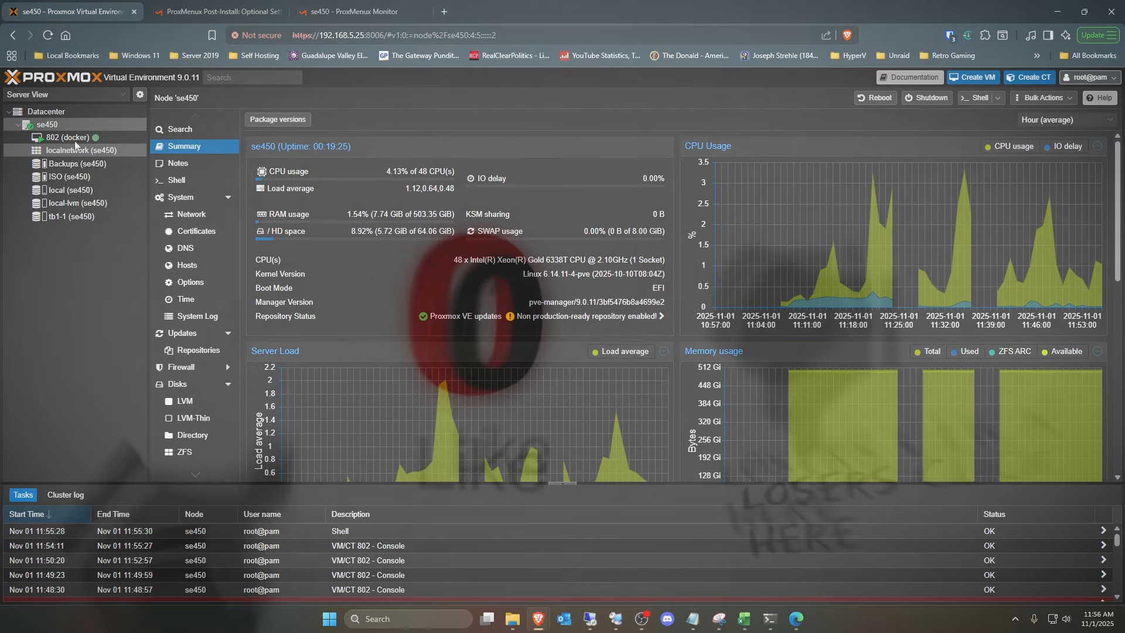